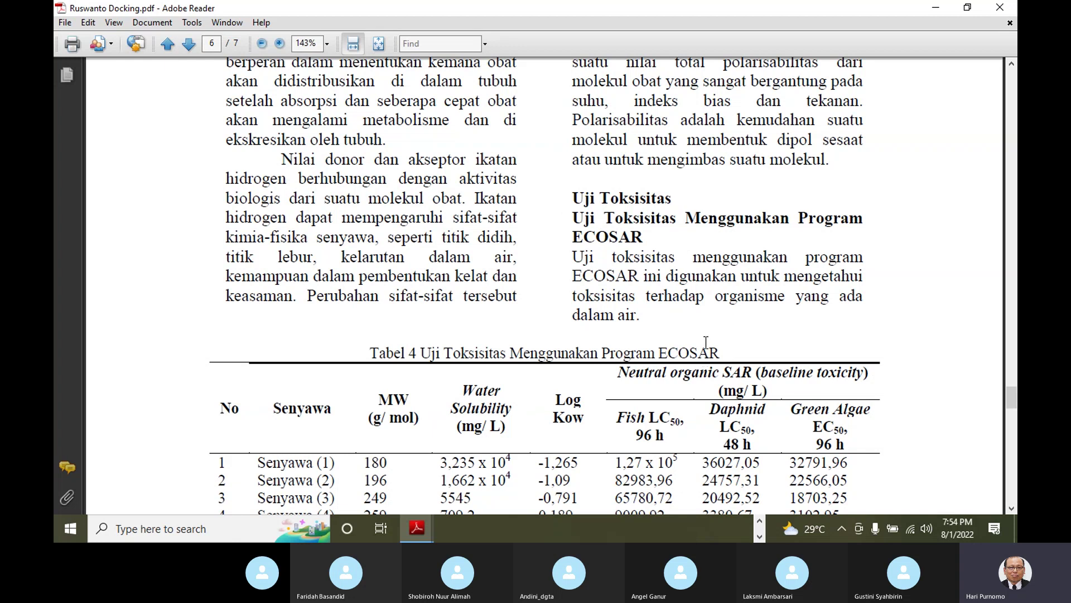
Review the ECOSAR toxicity results in Table 4 and the conclusions that follow it in the docking paper
scroll(706, 342, "down", 4)
scroll(706, 341, "down", 1)
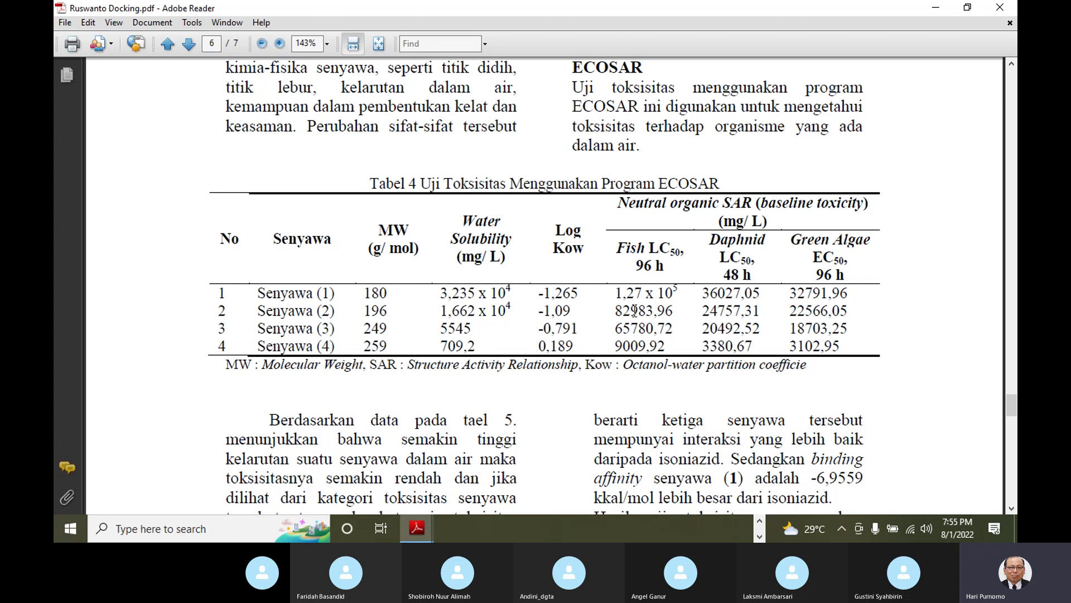
left_click_drag(618, 293, 809, 333)
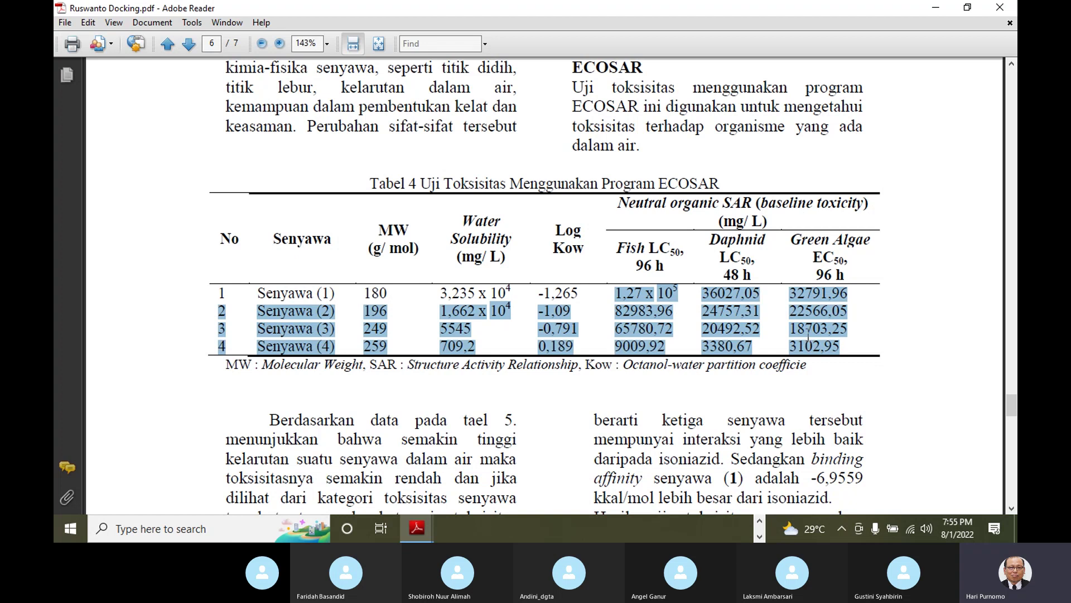
left_click(870, 319)
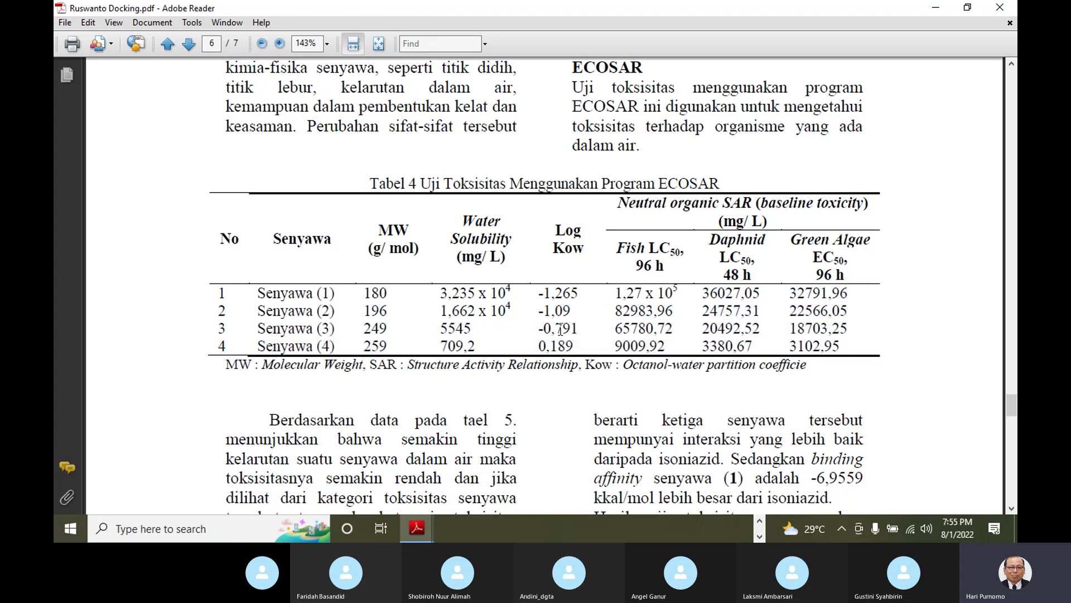
scroll(562, 330, "down", 10)
scroll(563, 335, "down", 2)
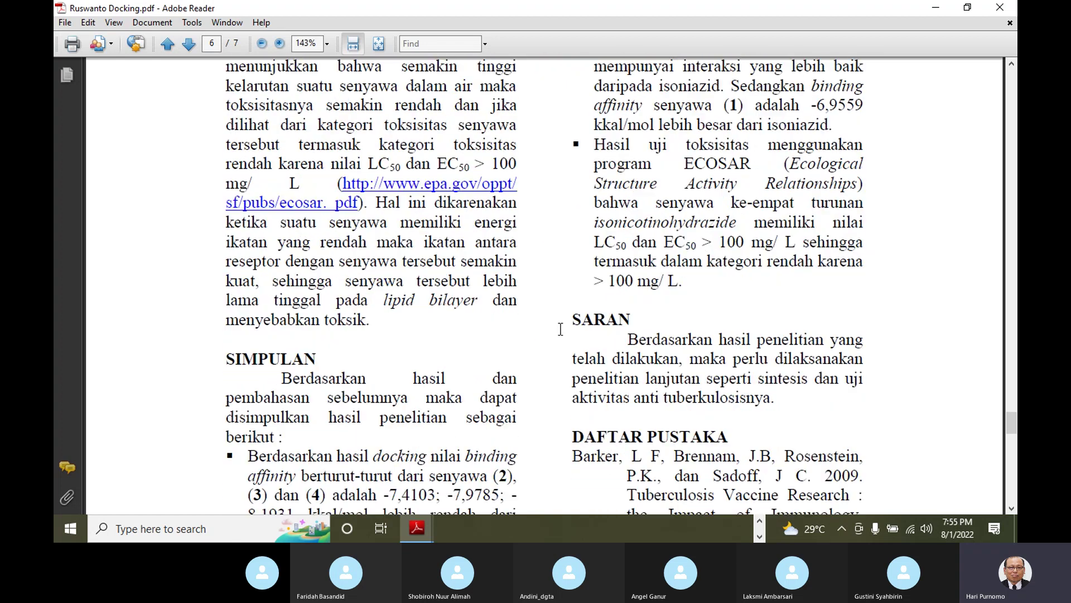
scroll(561, 329, "down", 2)
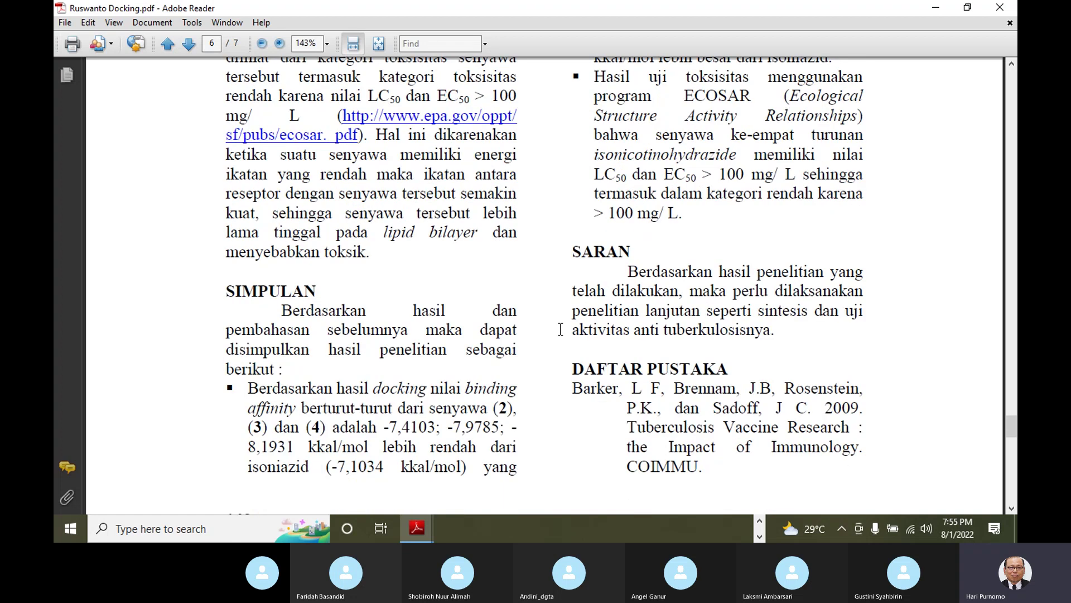
Launch ECOSAR from the ecosar batch file in the ecosarapplication folder and accept its disclaimer
left_click(935, 12)
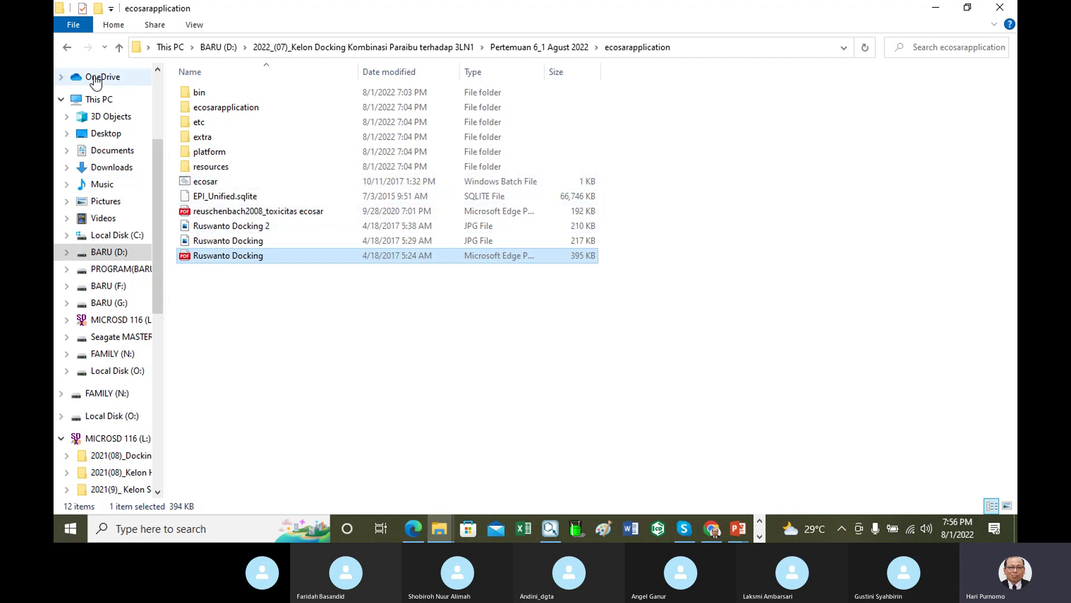
left_click(119, 50)
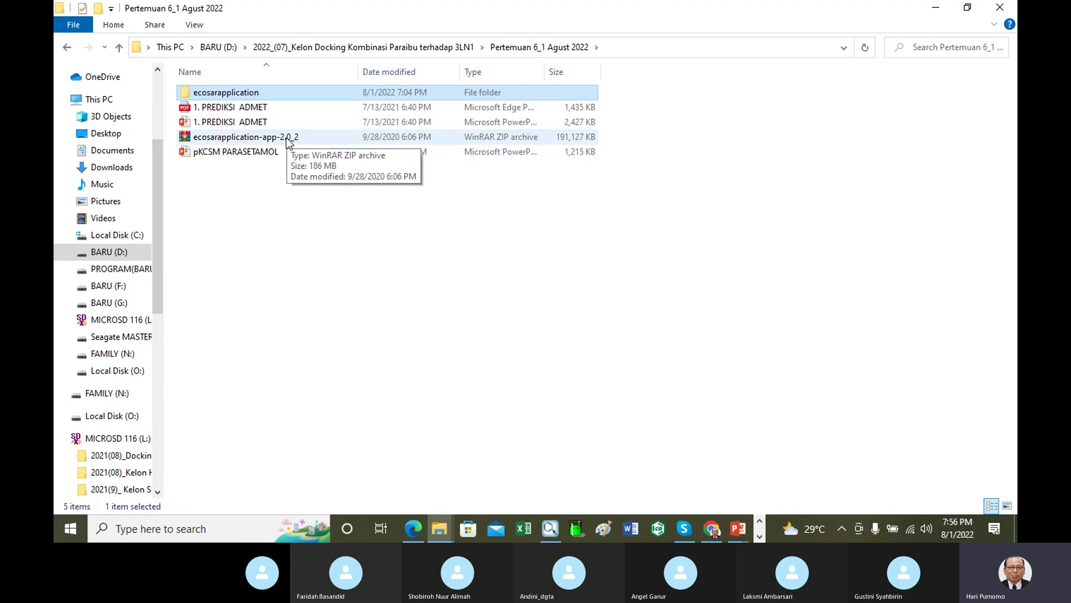
double_click(226, 95)
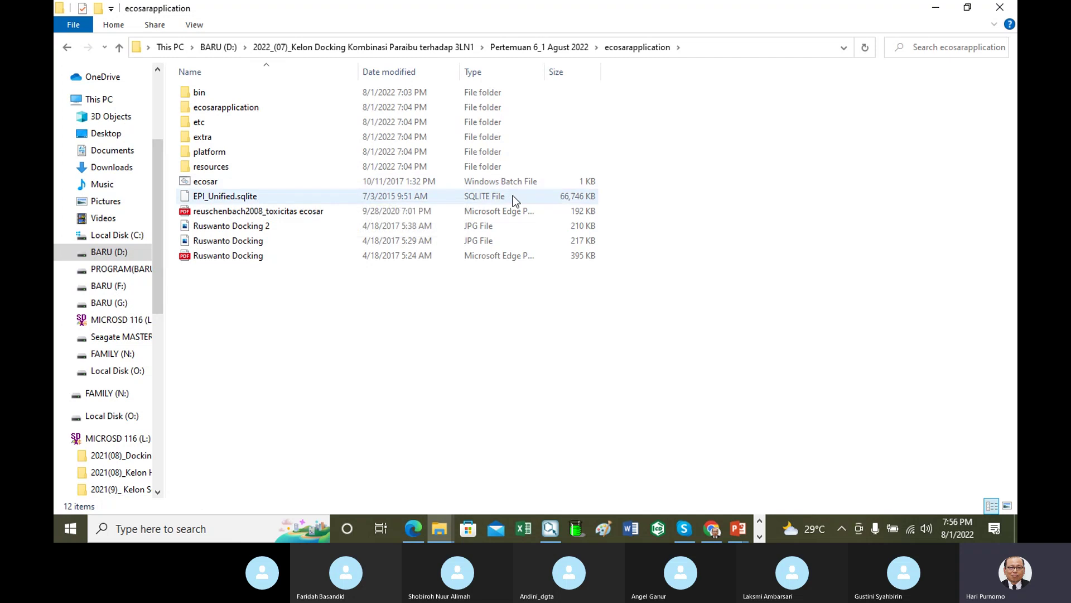
double_click(208, 182)
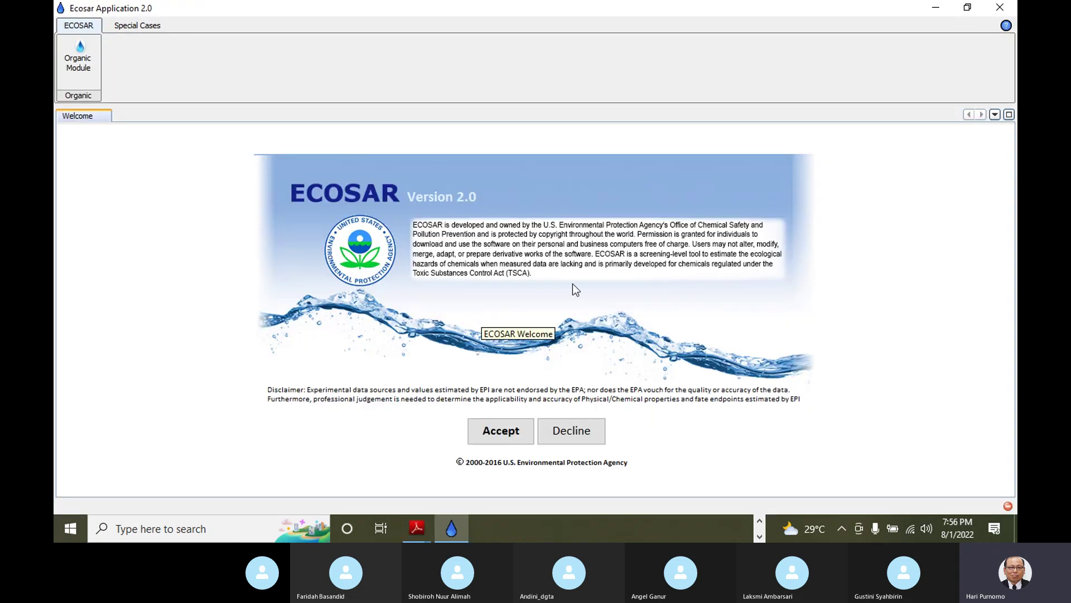
left_click(516, 436)
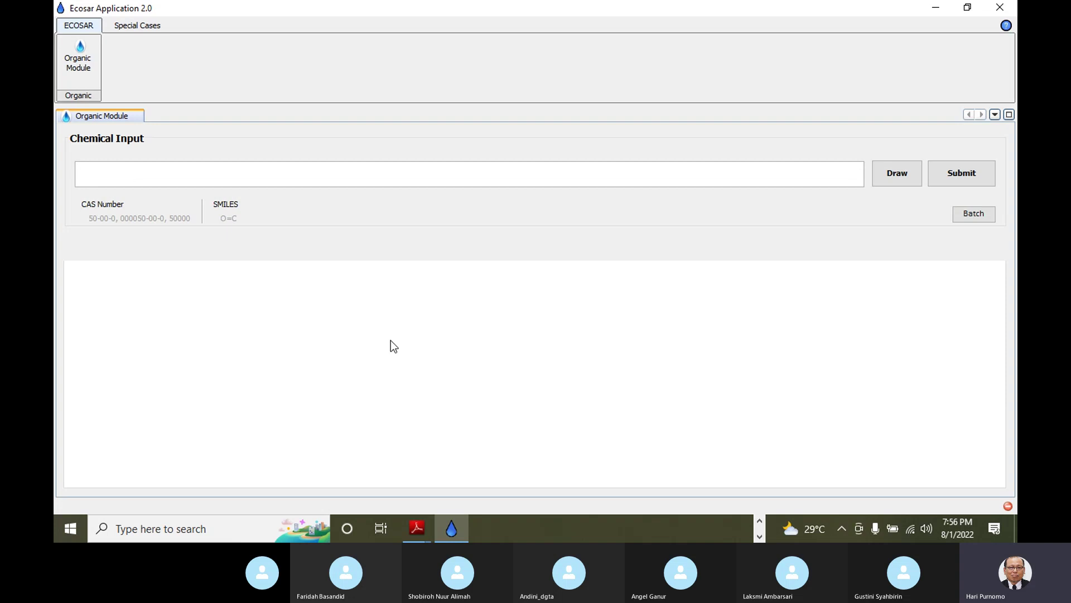
Switch to Chrome and copy the canonical SMILES of acetaminophen from its PubChem page
left_click(759, 521)
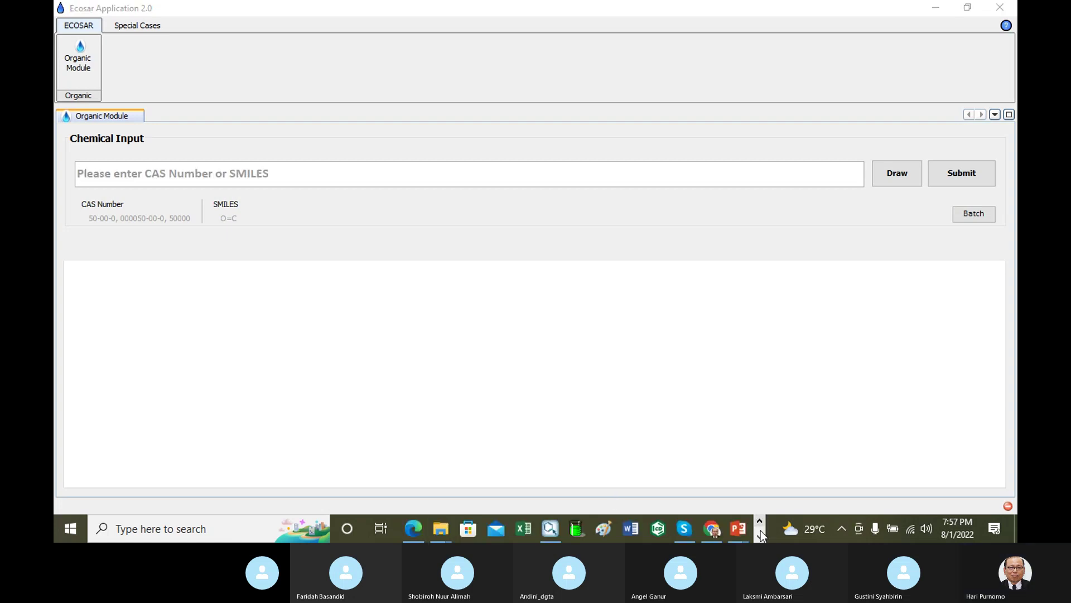
left_click(712, 533)
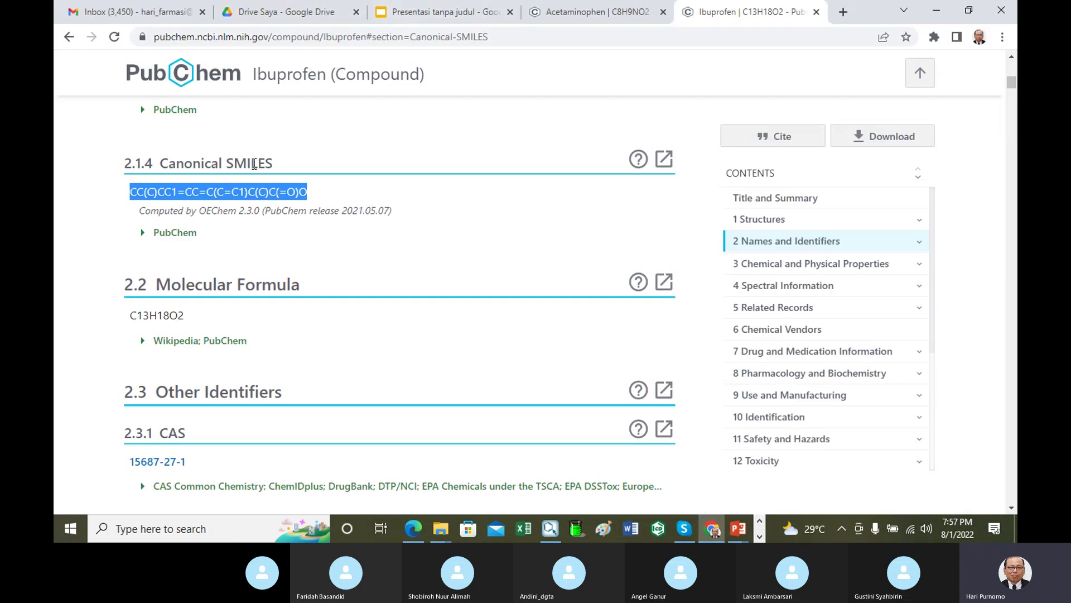
left_click(537, 15)
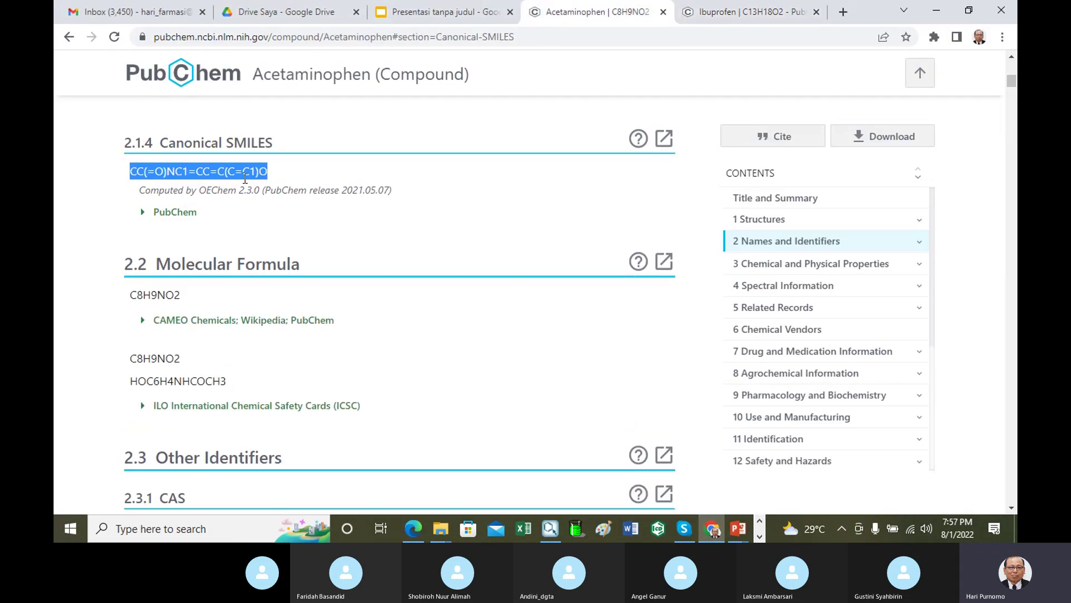
right_click(184, 177)
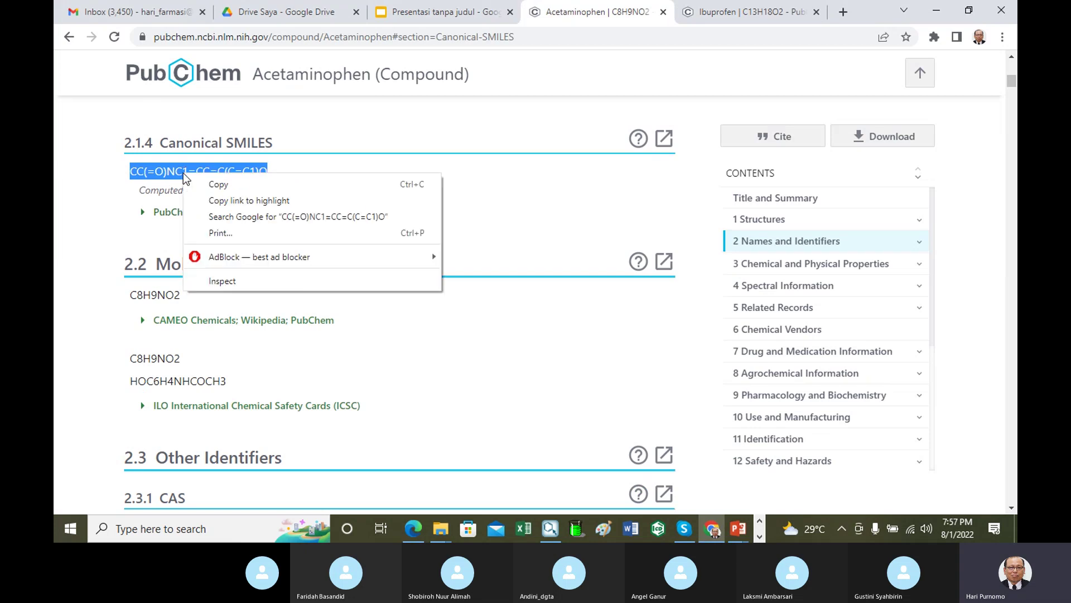
left_click(213, 185)
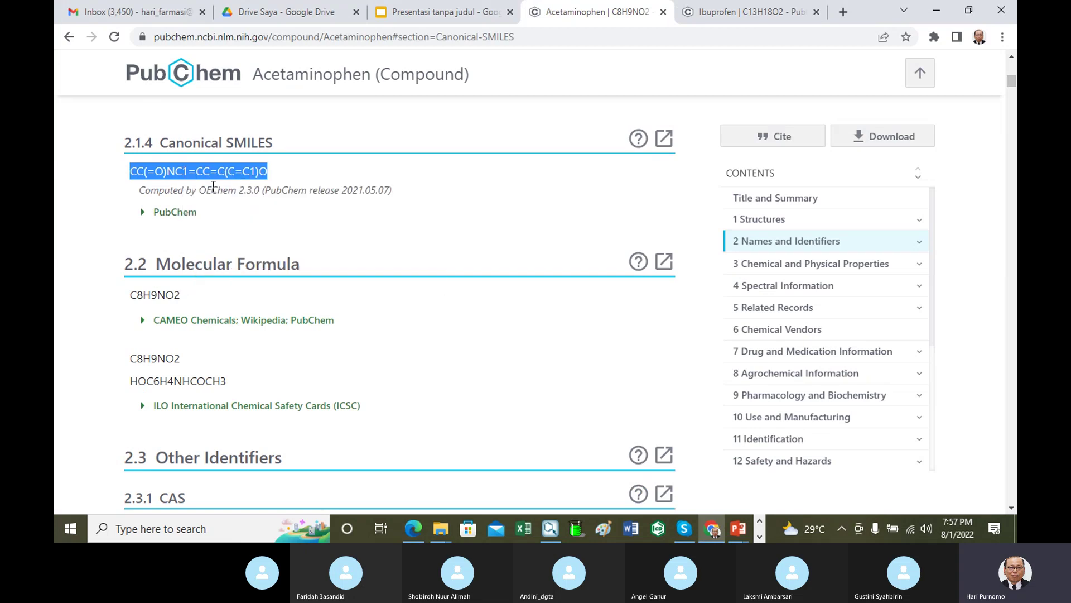
Switch to ECOSAR and submit the acetaminophen SMILES CC(=O)NC1=CC=C(C=C1)O as the chemical input
left_click(759, 535)
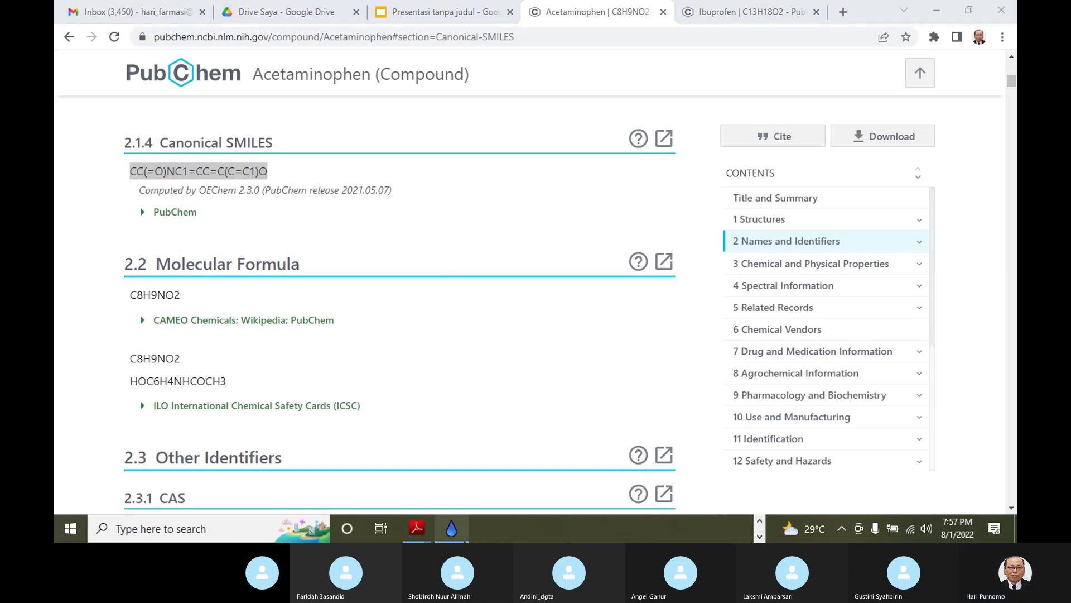
left_click(451, 528)
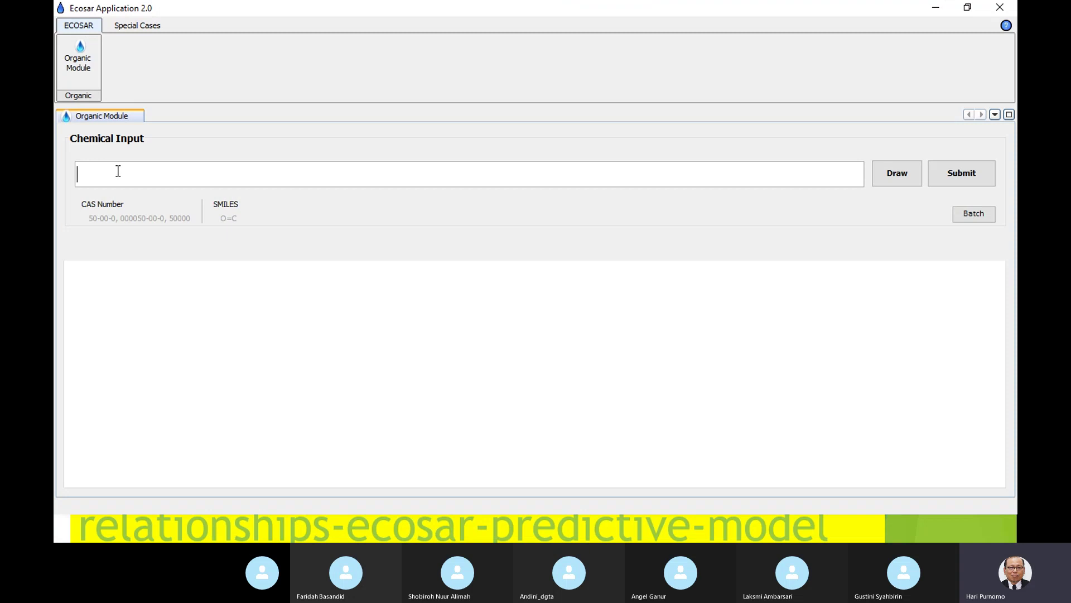
type("CC(=O)NC1=CC=C(C=C1)O")
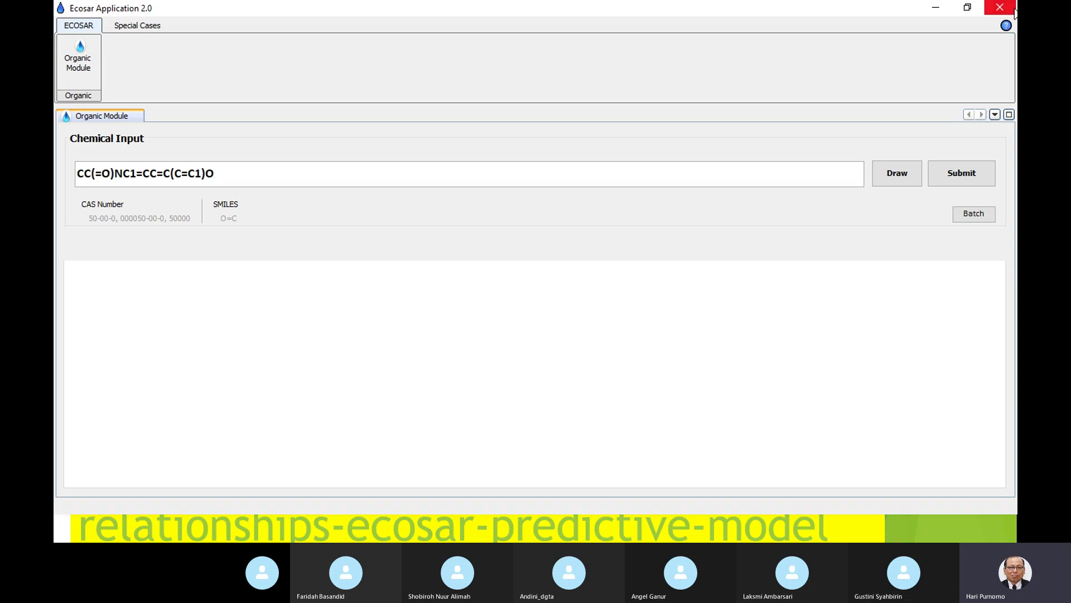
left_click(966, 175)
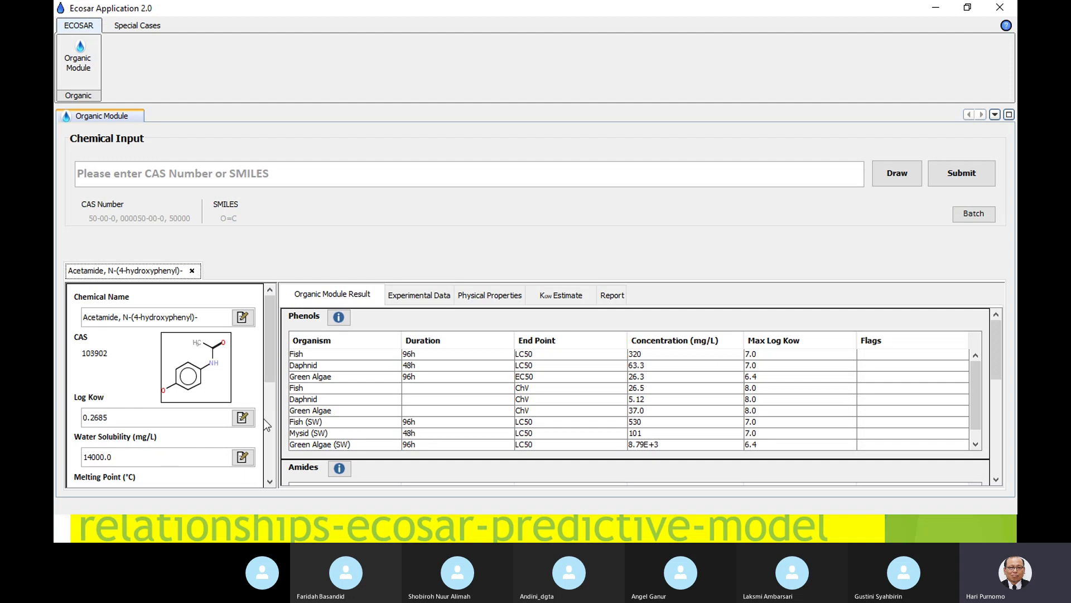
Examine the chemical details and the Phenols and Amides toxicity results for acetaminophen
left_click_drag(273, 373, 273, 419)
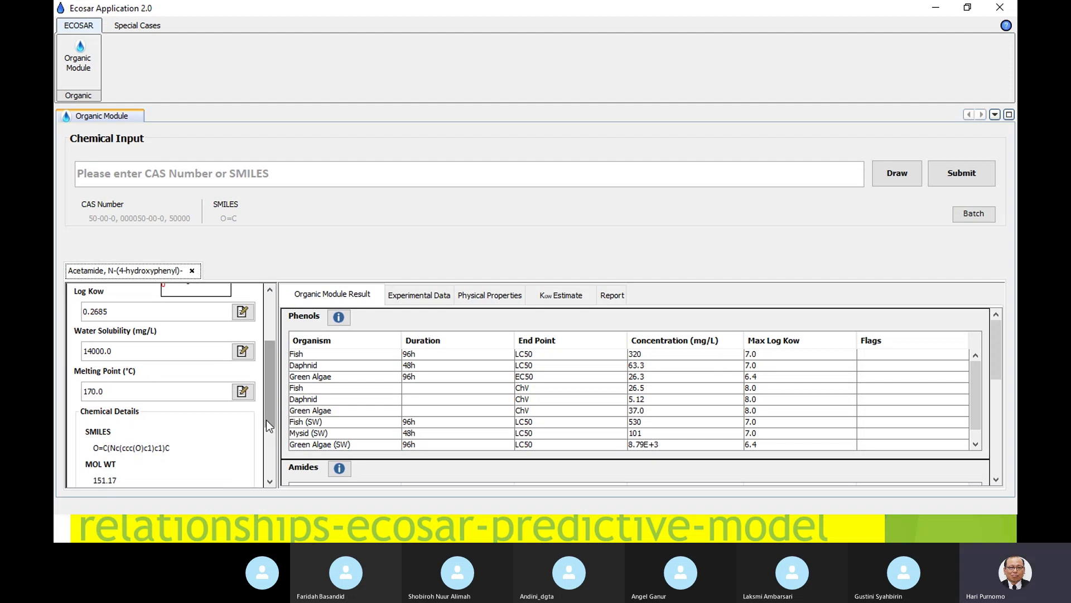
left_click_drag(269, 417, 275, 460)
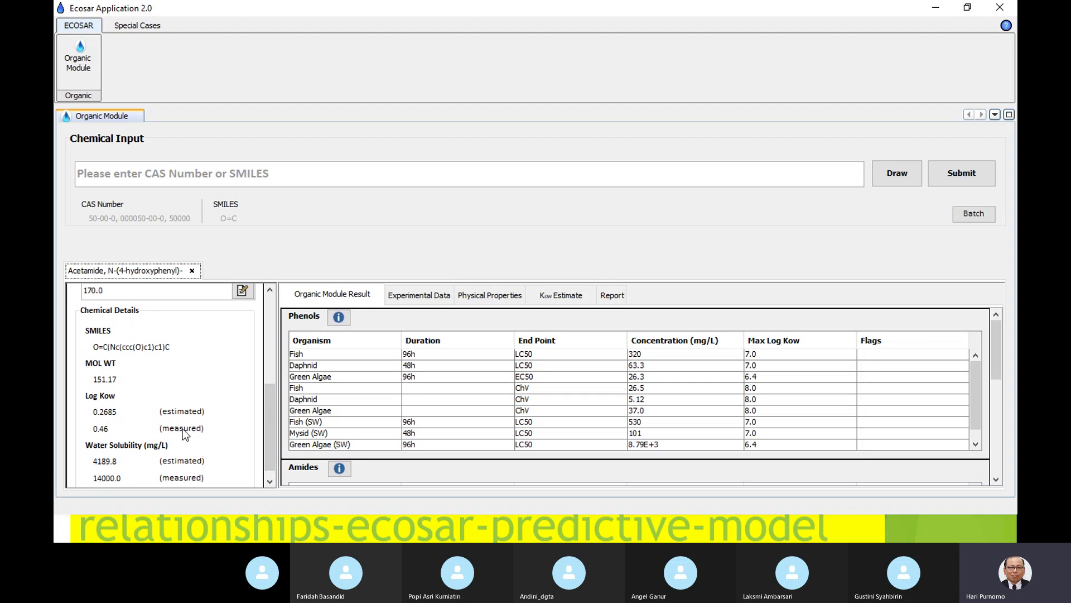
left_click_drag(272, 430, 273, 434)
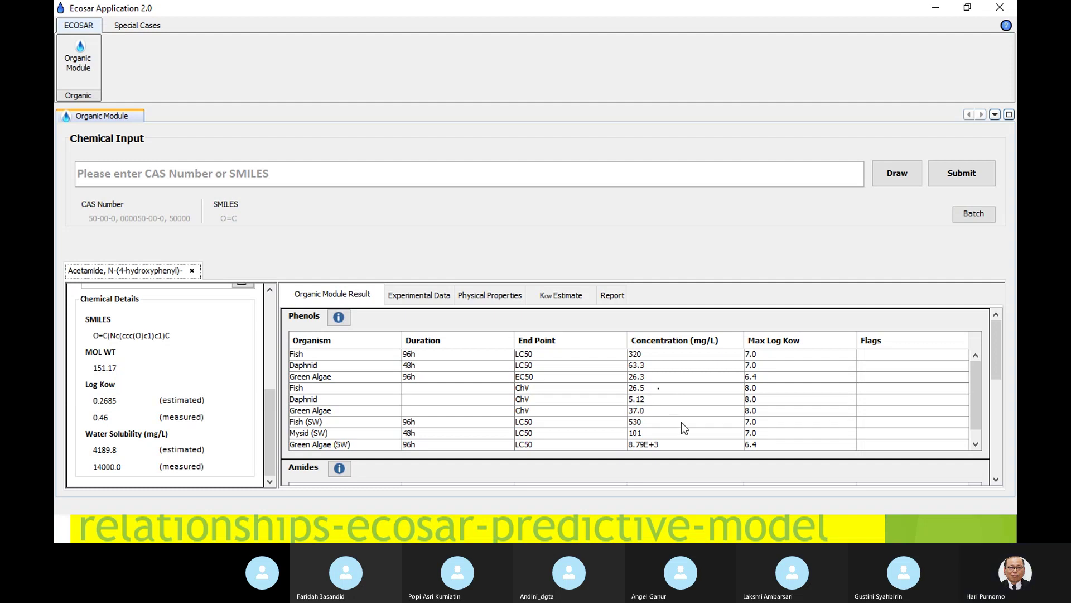
left_click_drag(976, 372, 976, 389)
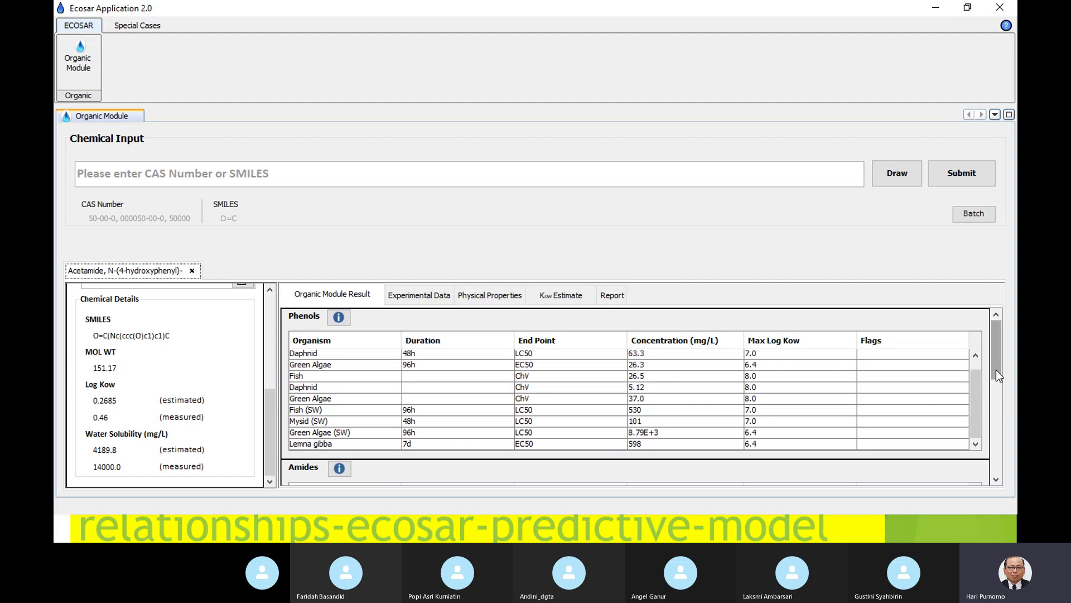
left_click_drag(996, 369, 1005, 423)
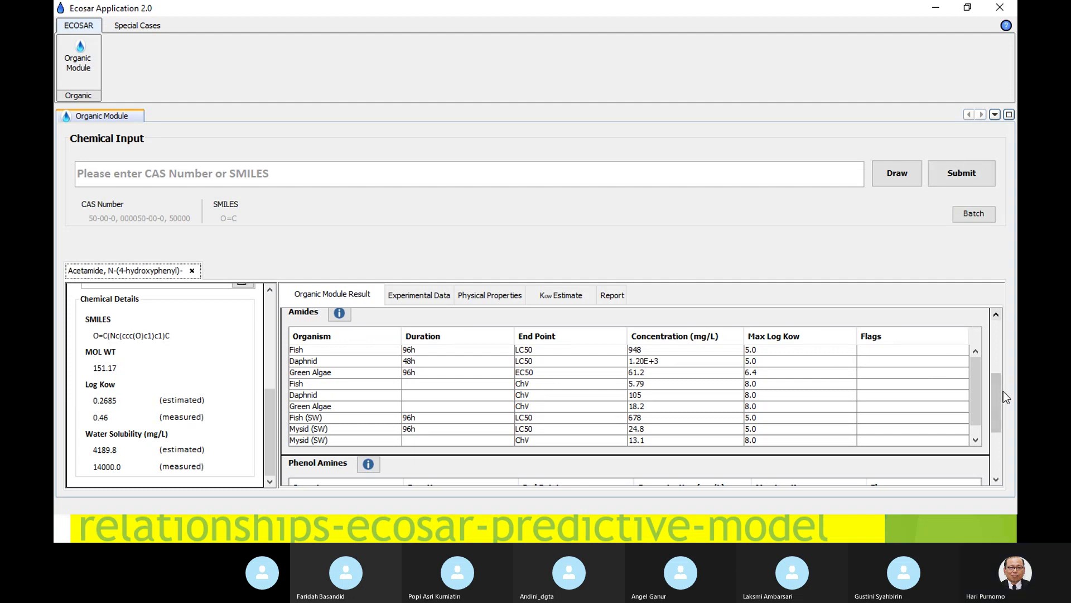
left_click_drag(996, 393, 996, 377)
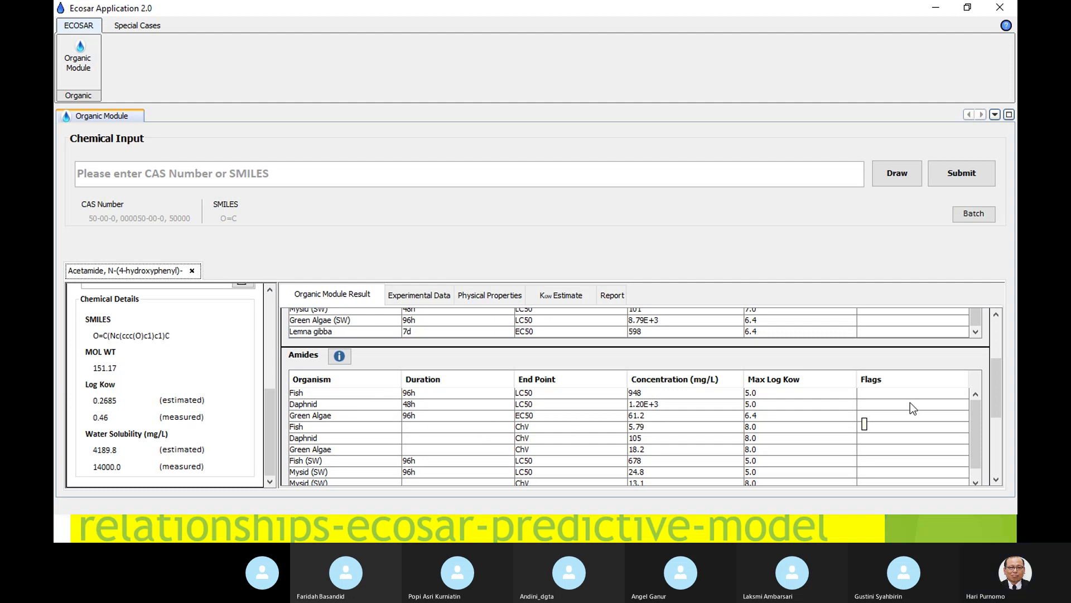
left_click_drag(977, 417, 986, 441)
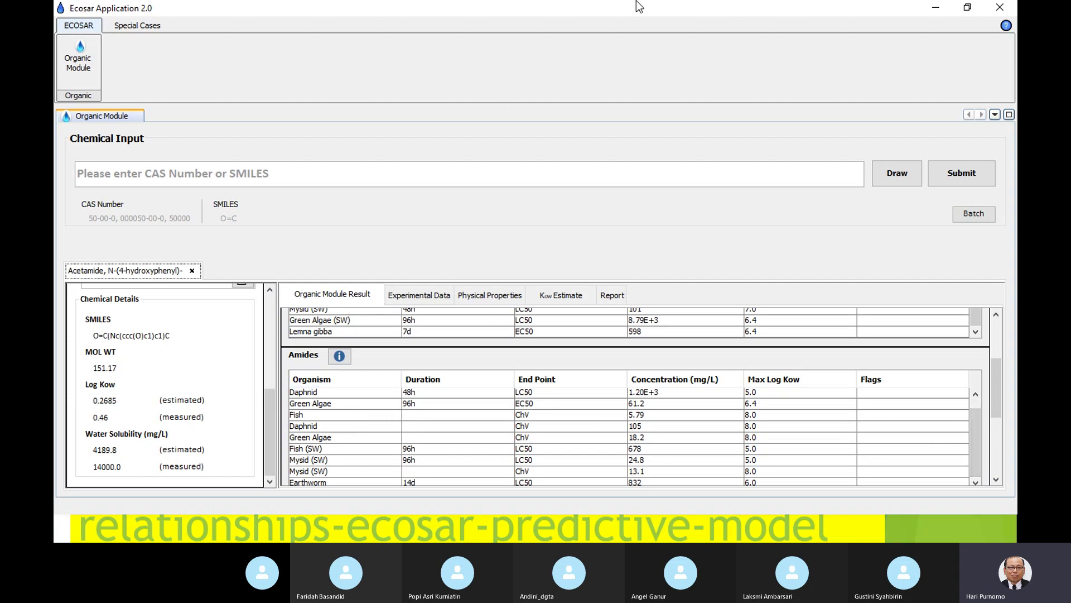
Return to Chrome and copy the canonical SMILES of ibuprofen from its PubChem page
left_click(938, 7)
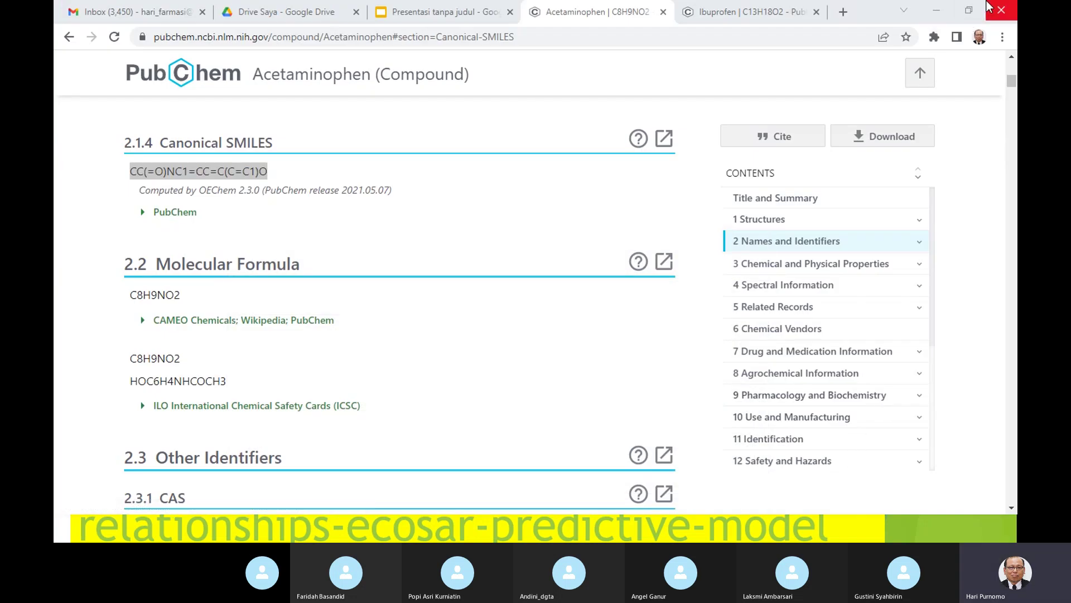
left_click(734, 17)
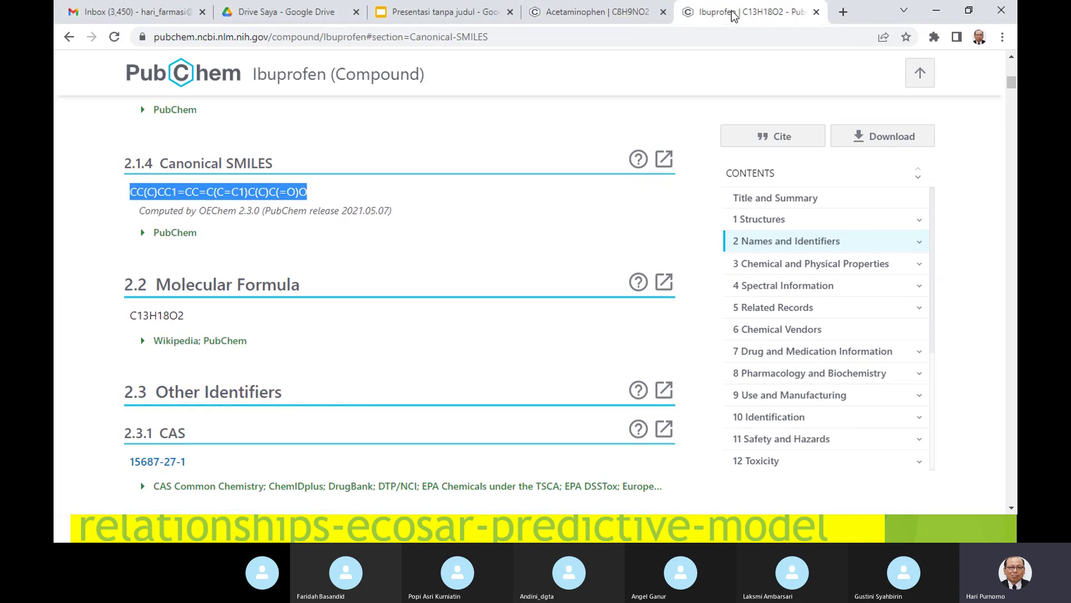
right_click(236, 192)
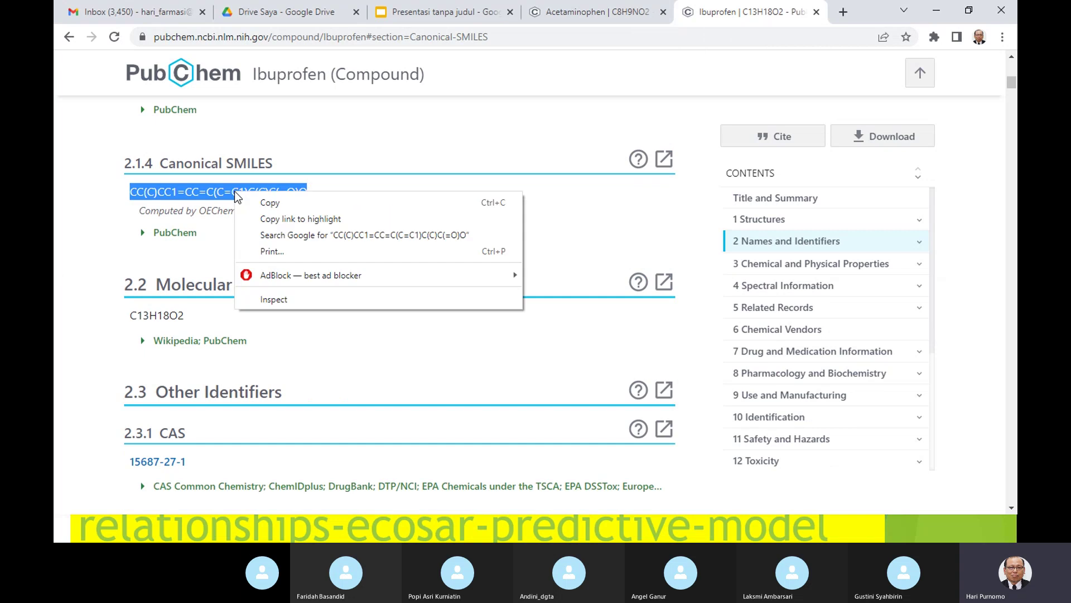
left_click(269, 202)
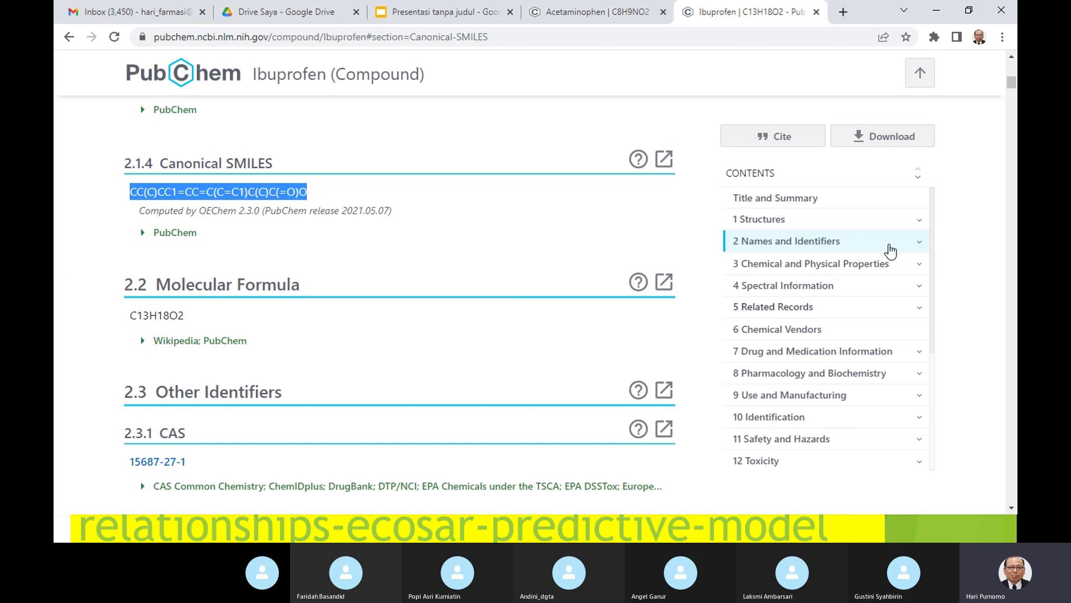
Switch to ECOSAR and submit the ibuprofen SMILES CC(C)CC1=CC=C(C=C1)C(C)C(=O)O, choosing the matching (.alpha.R)- entry, CAS 51146577
left_click(938, 13)
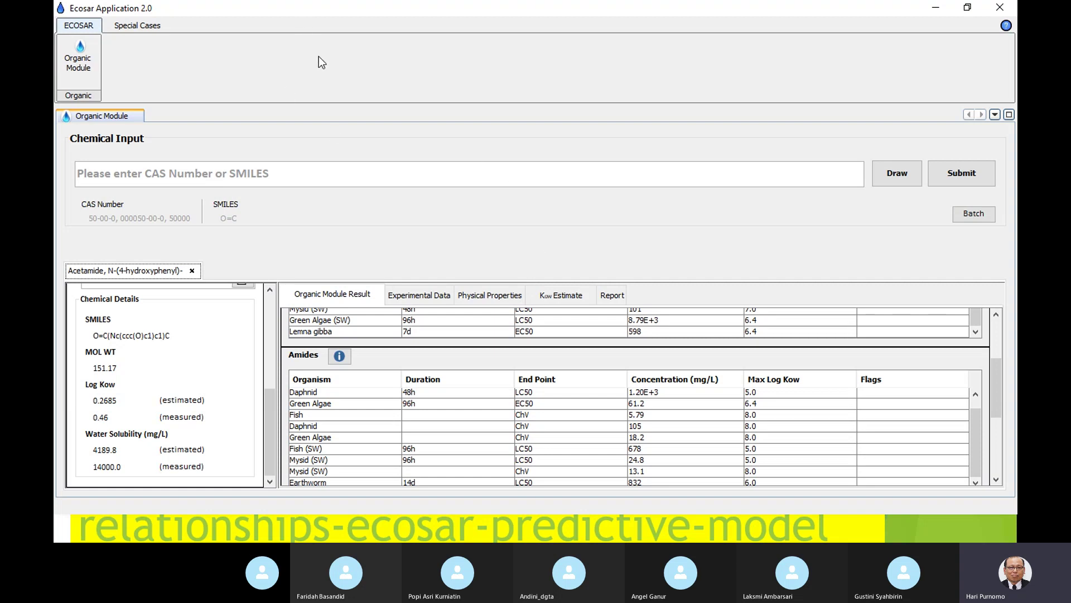
left_click(117, 177)
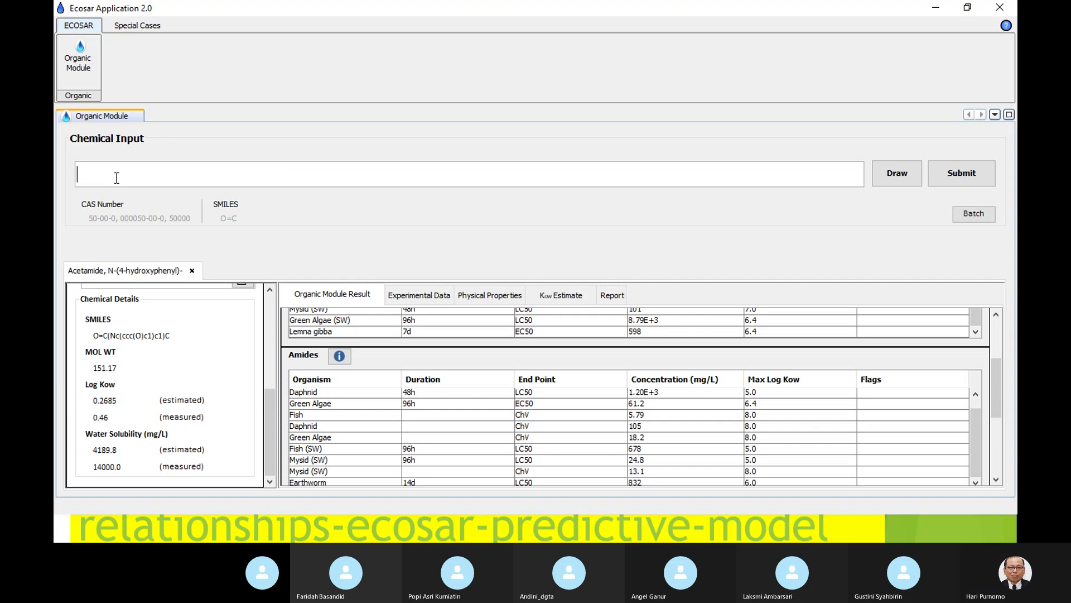
key("ctrl+v")
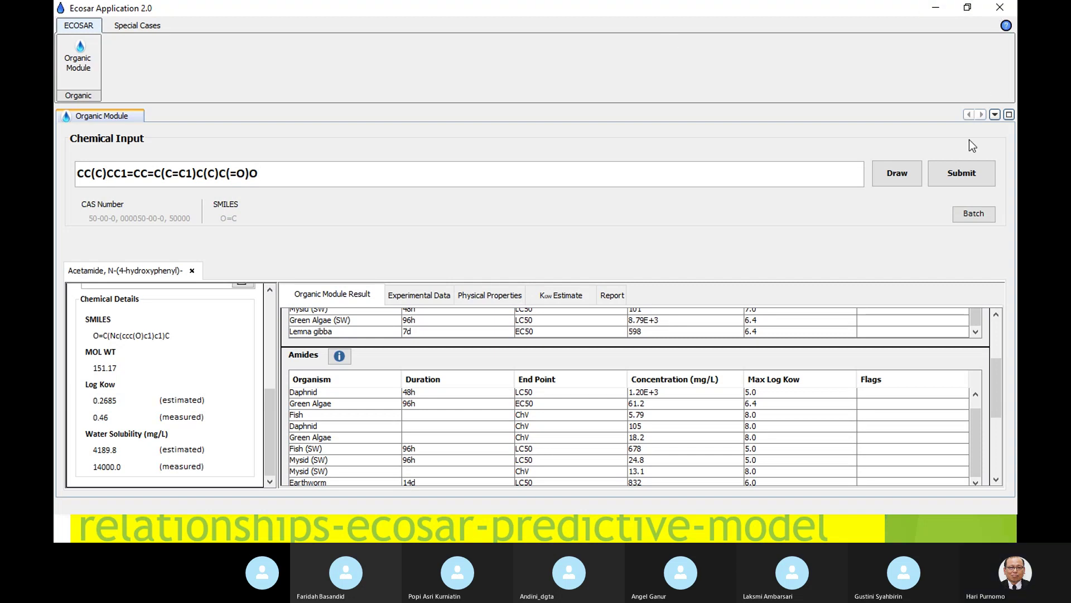
left_click(965, 173)
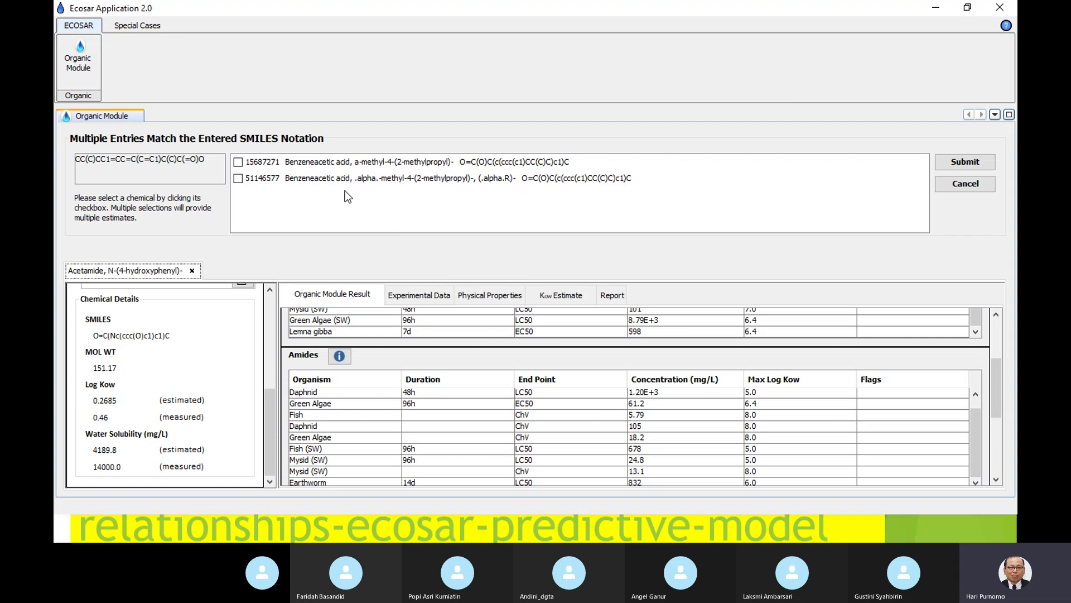
left_click(248, 179)
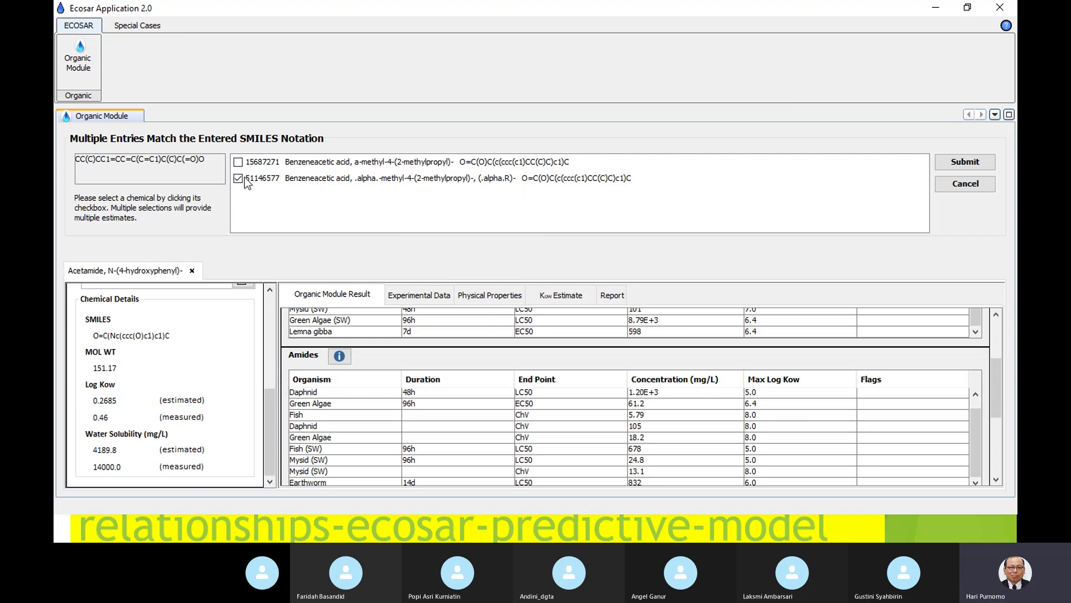
left_click(968, 163)
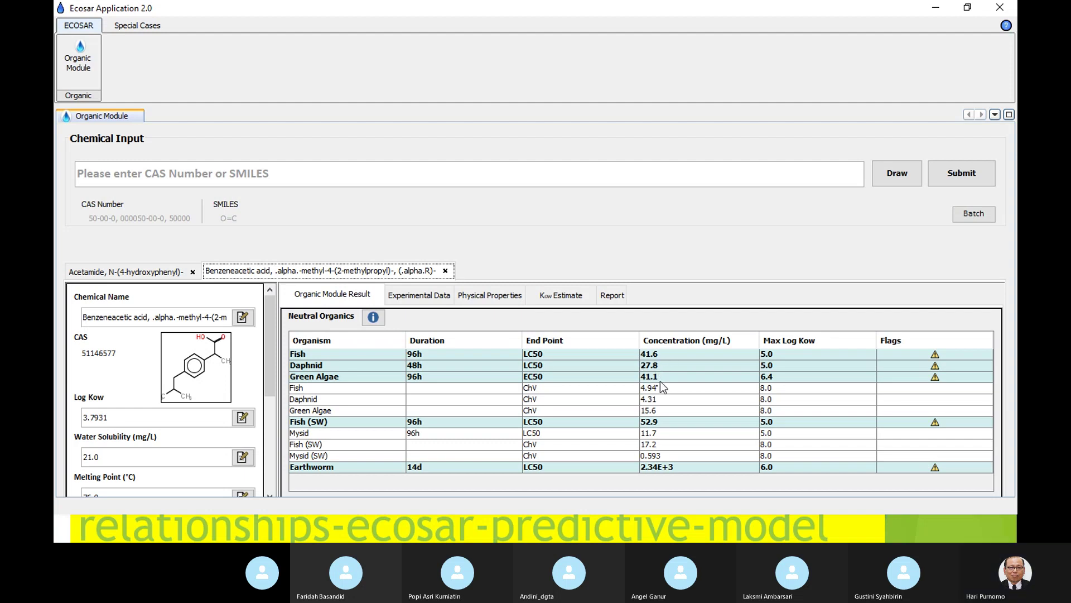
Minimize the open windows down to the PREDIKSI ADMET slide and end its slide show
left_click(936, 8)
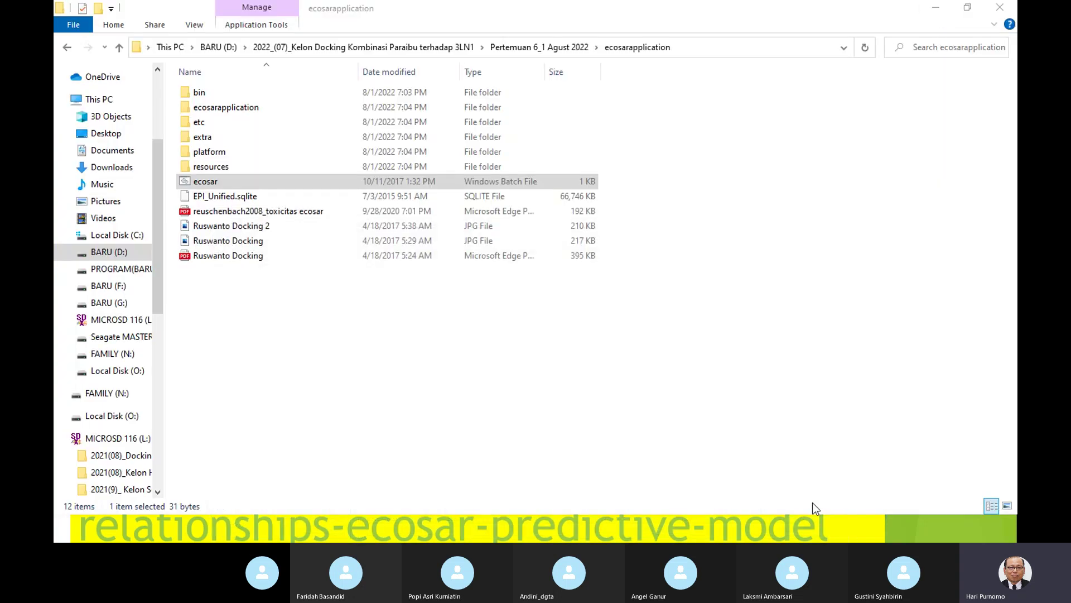
left_click(936, 7)
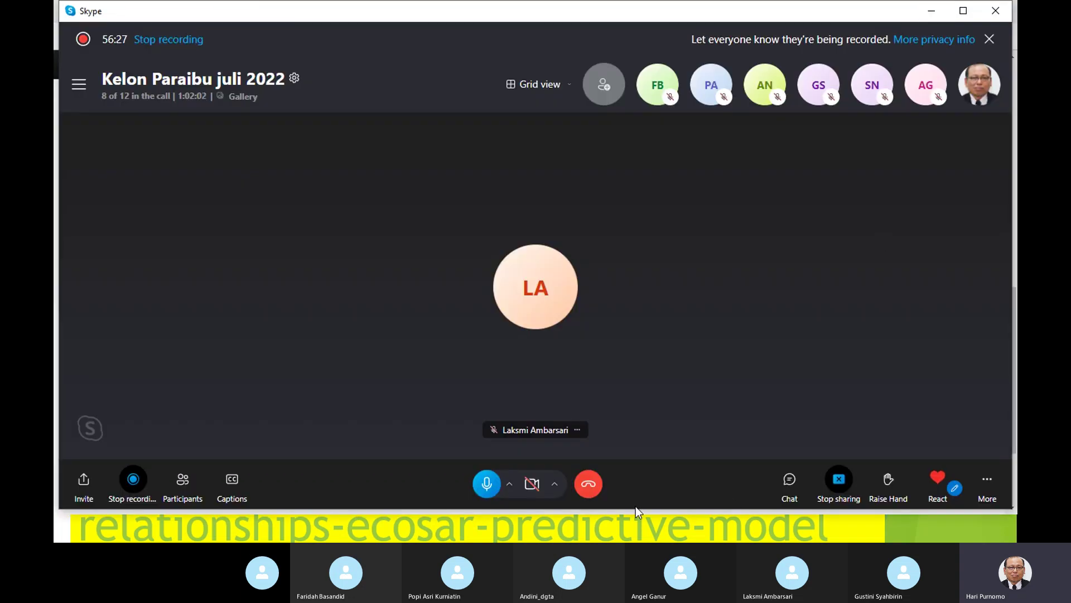
left_click(929, 14)
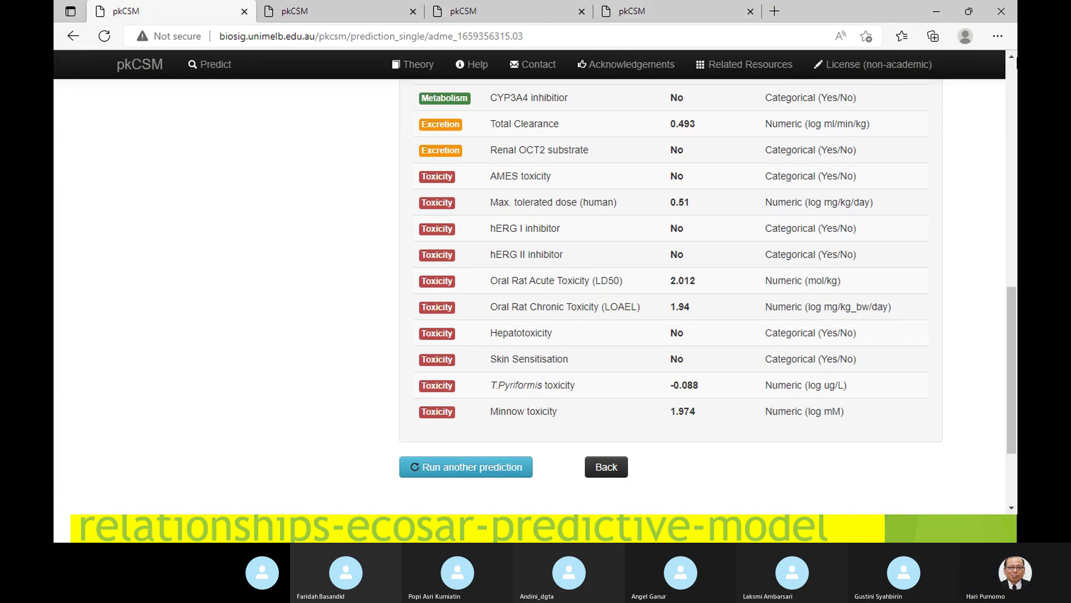
left_click(936, 15)
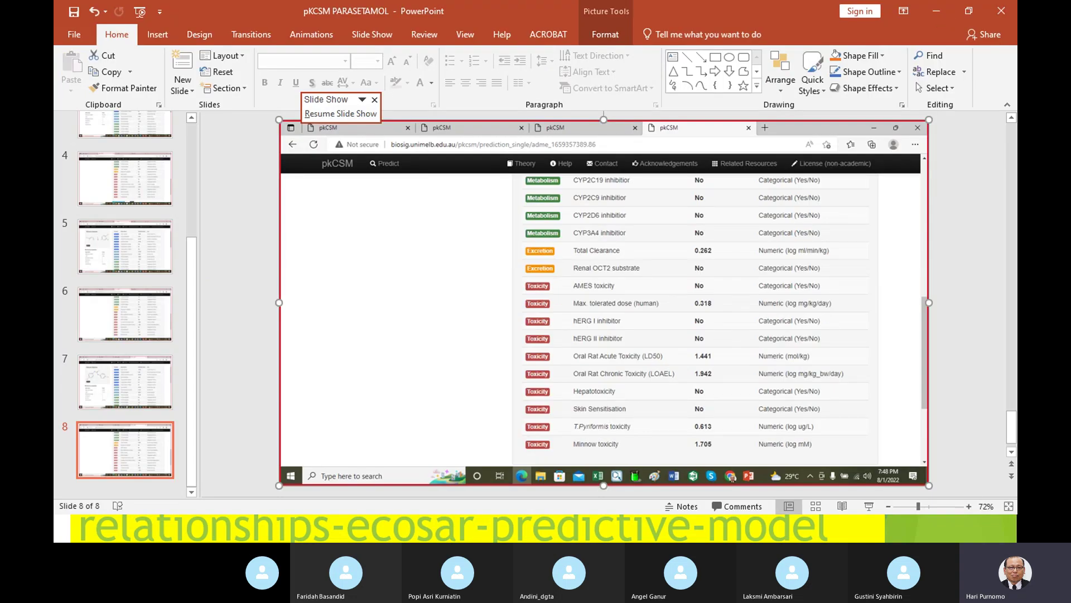
left_click(934, 11)
left_click(936, 10)
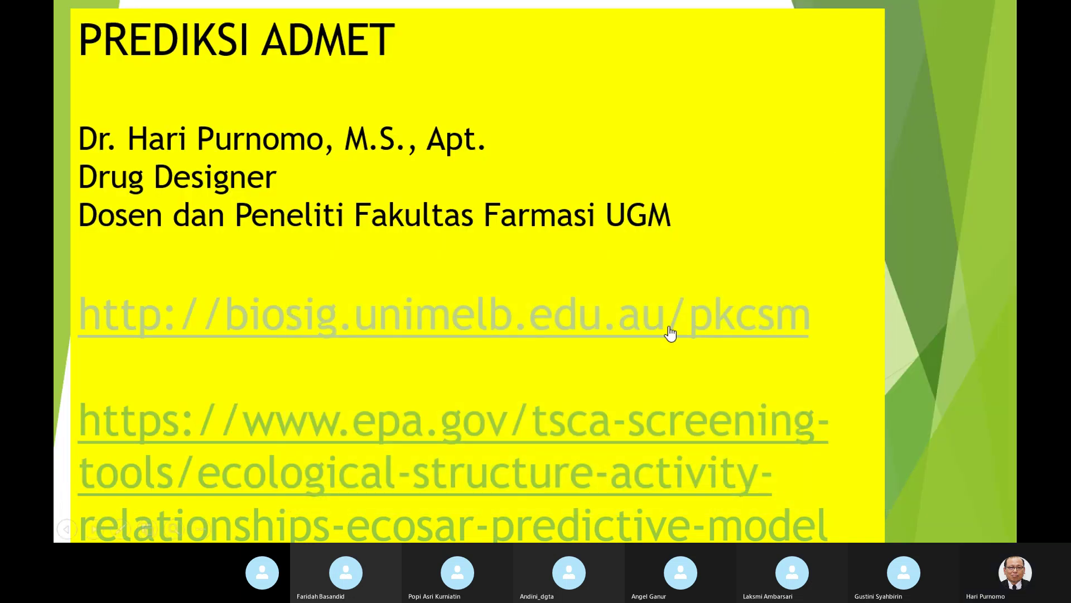
right_click(641, 276)
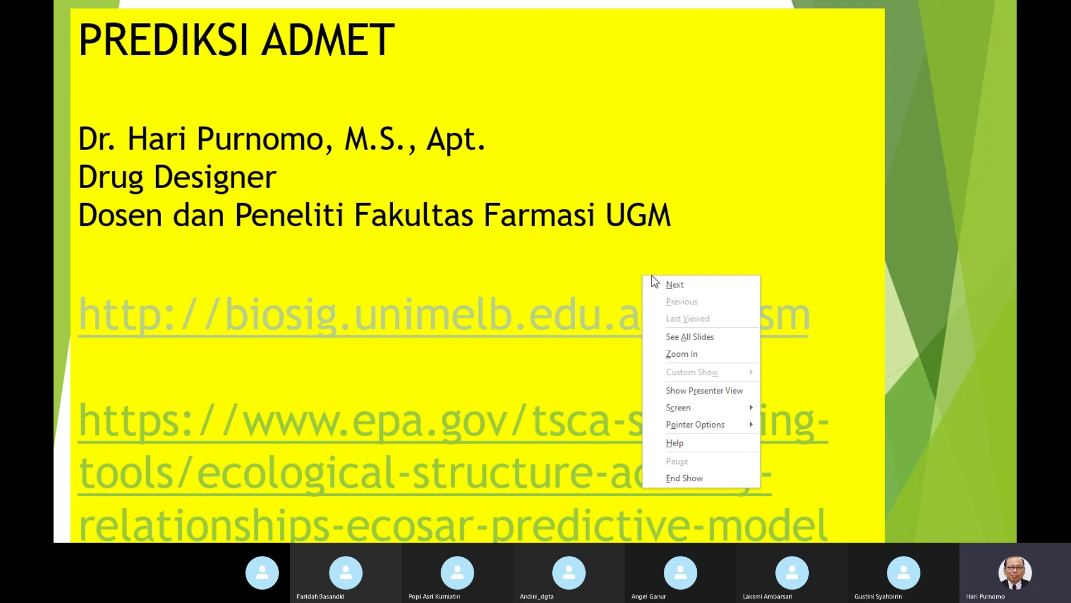
left_click(692, 476)
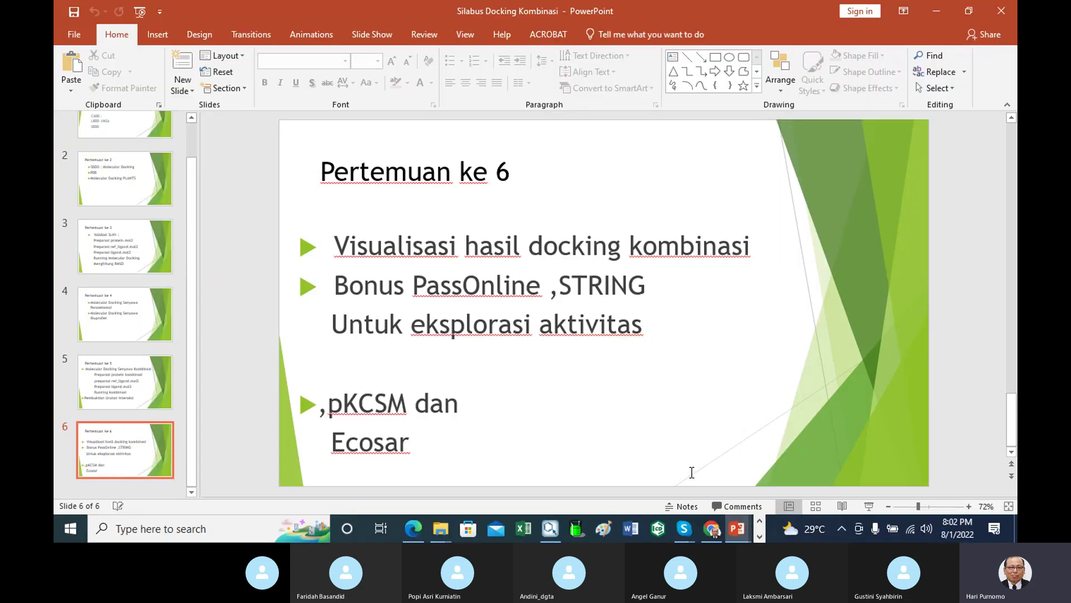
Switch to MarvinSketch and fuse a benzene ring onto the lower edge of the urea structure's left hydroxyphenyl ring
left_click(710, 533)
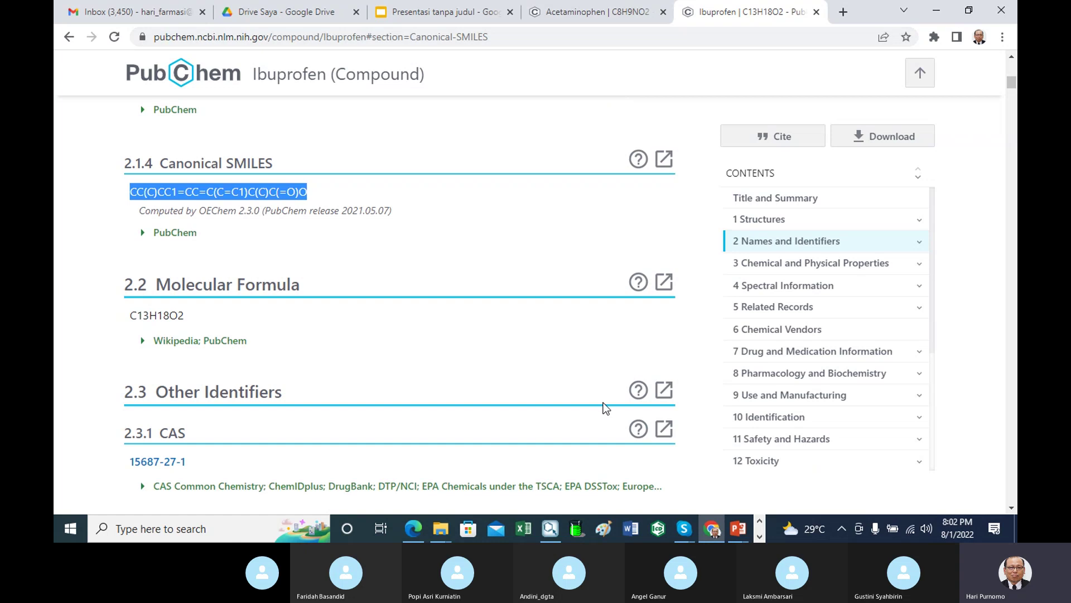
left_click(554, 531)
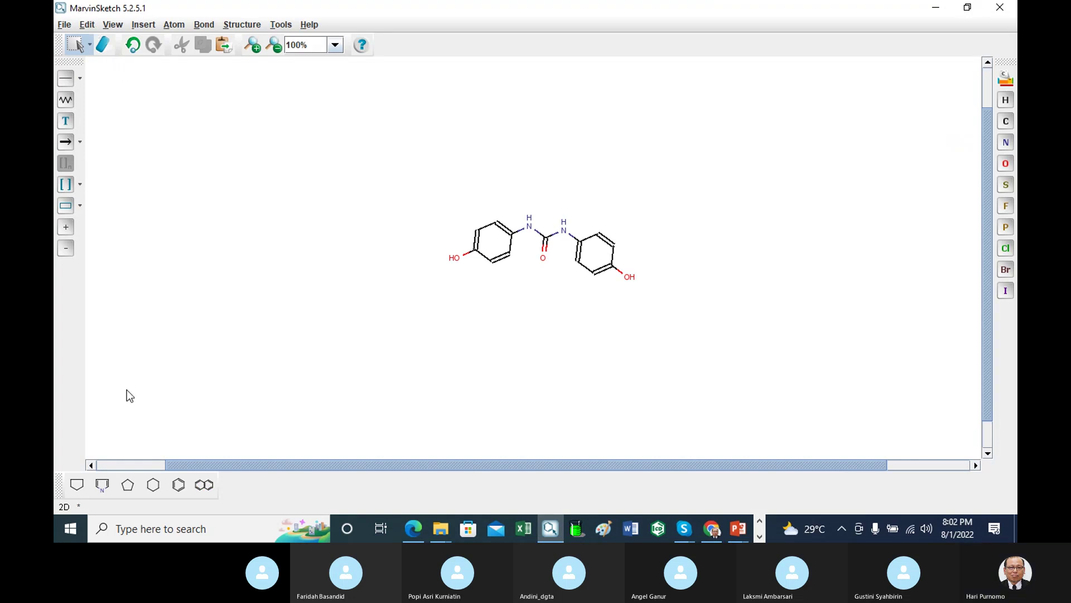
left_click(179, 487)
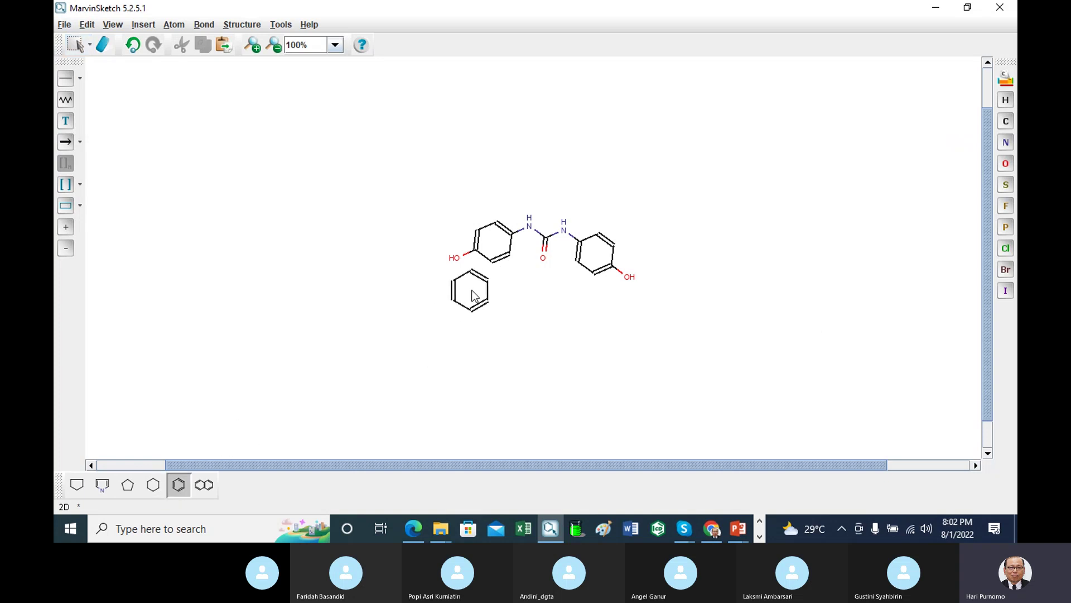
left_click(508, 274)
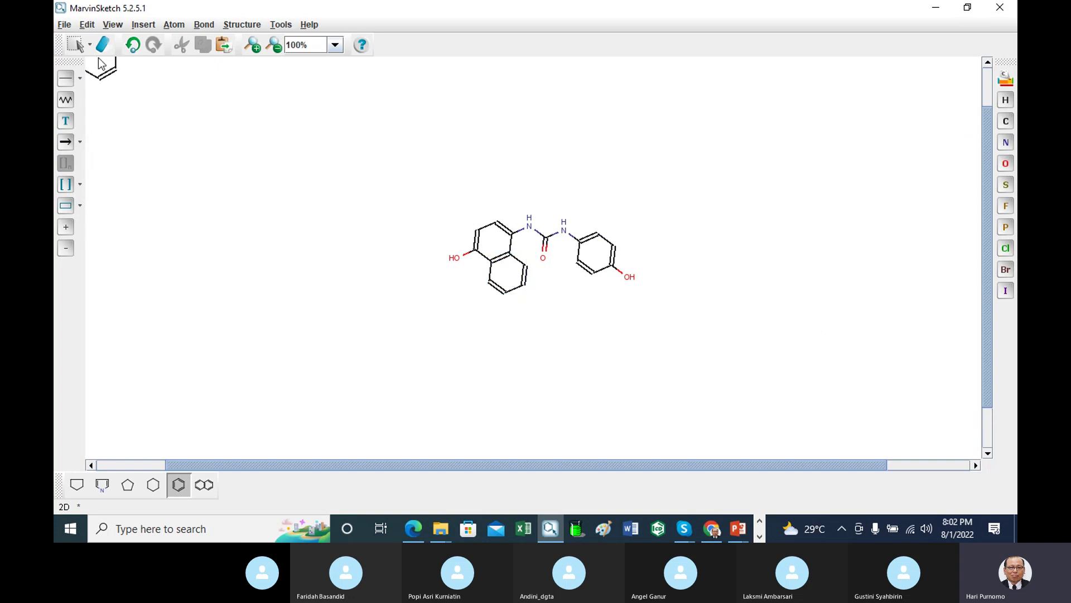
Select the entire naphthol-urea structure and copy it as SMILES
left_click(87, 24)
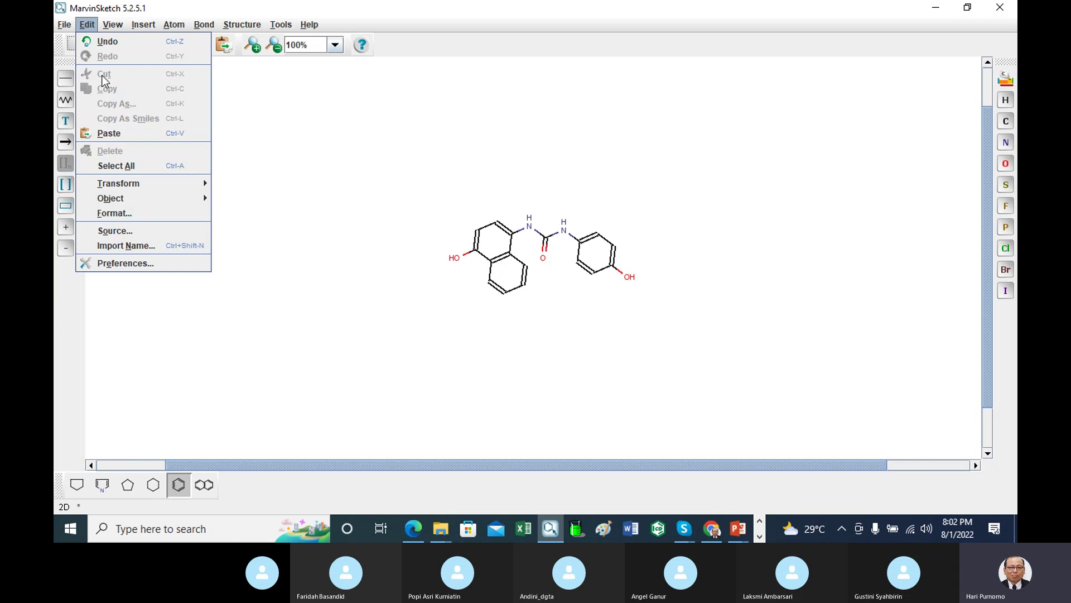
left_click(131, 165)
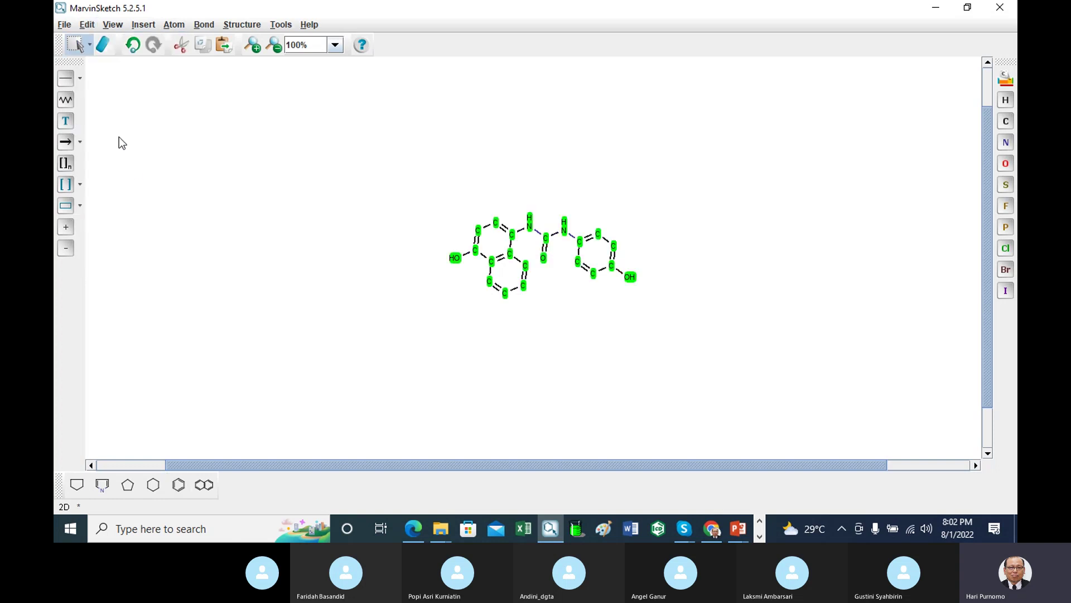
left_click(87, 25)
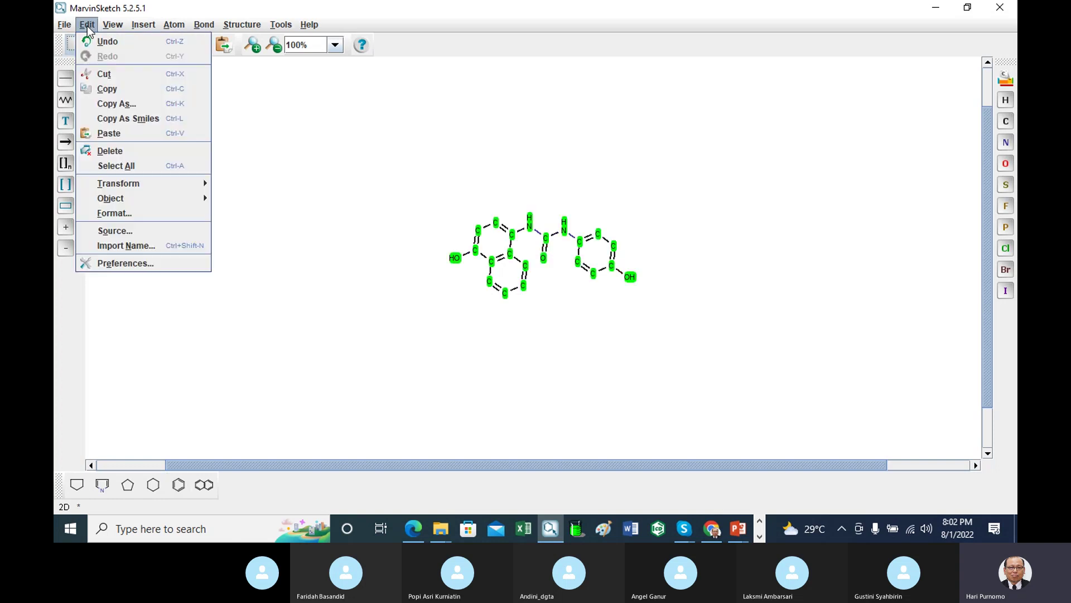
left_click(128, 116)
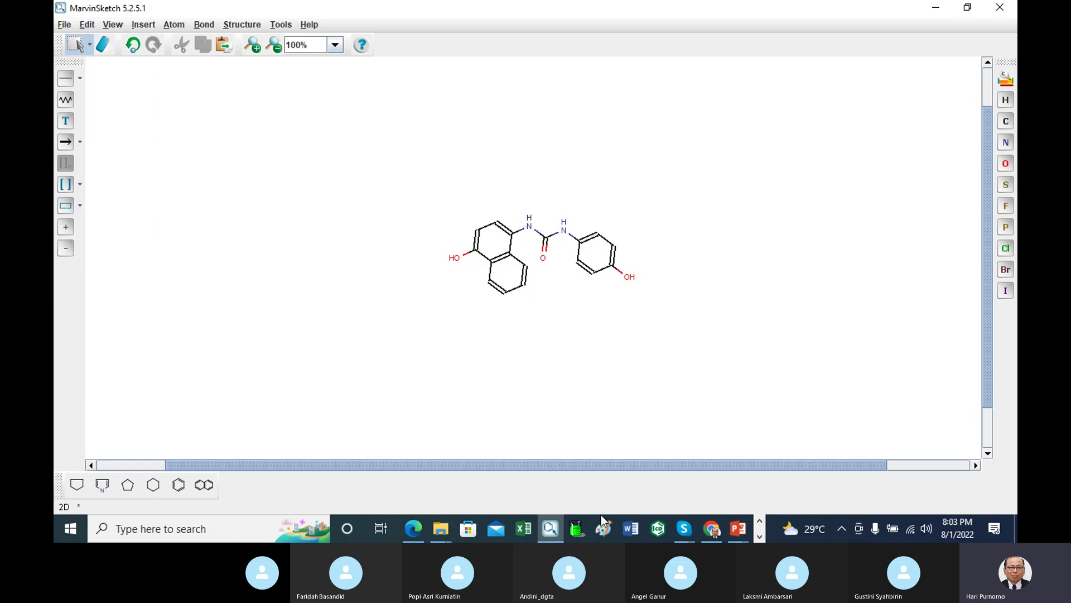
Switch to ECOSAR, submit the SMILES OC1=CC=C(NC(=O)NC2=CC=C(O)C3=C2C=CC=C3)C=C1, and view its Phenols, Poly toxicity results
left_click(760, 536)
left_click(450, 530)
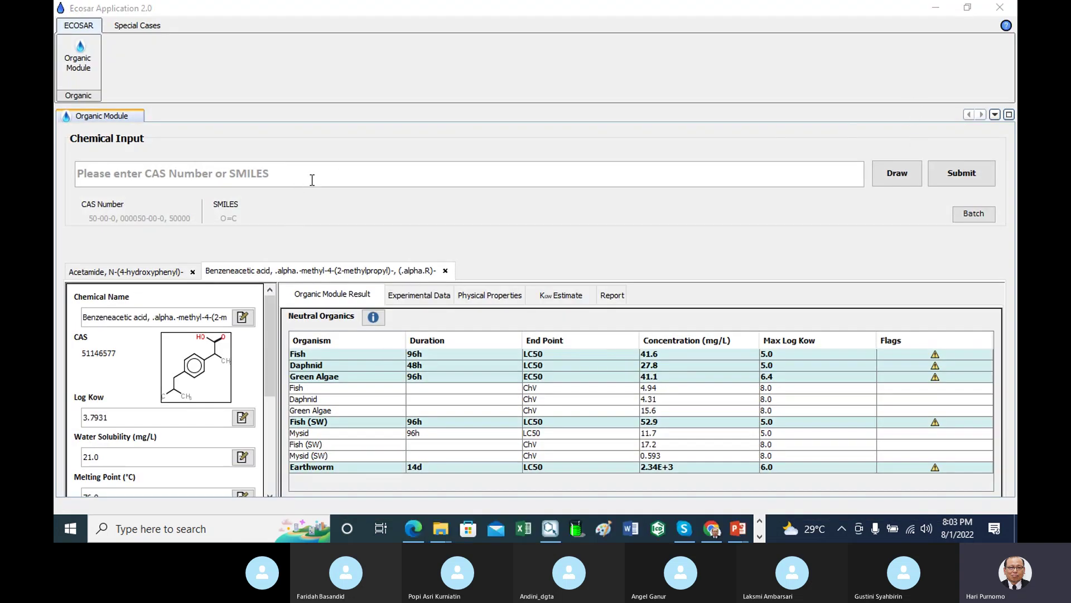
left_click(278, 174)
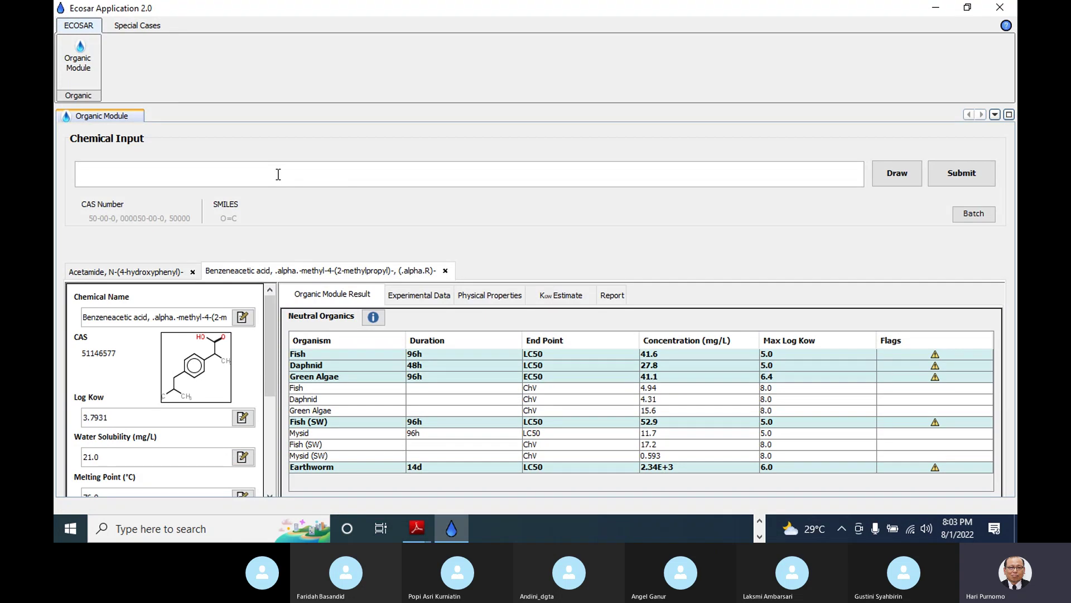
key("ctrl+v")
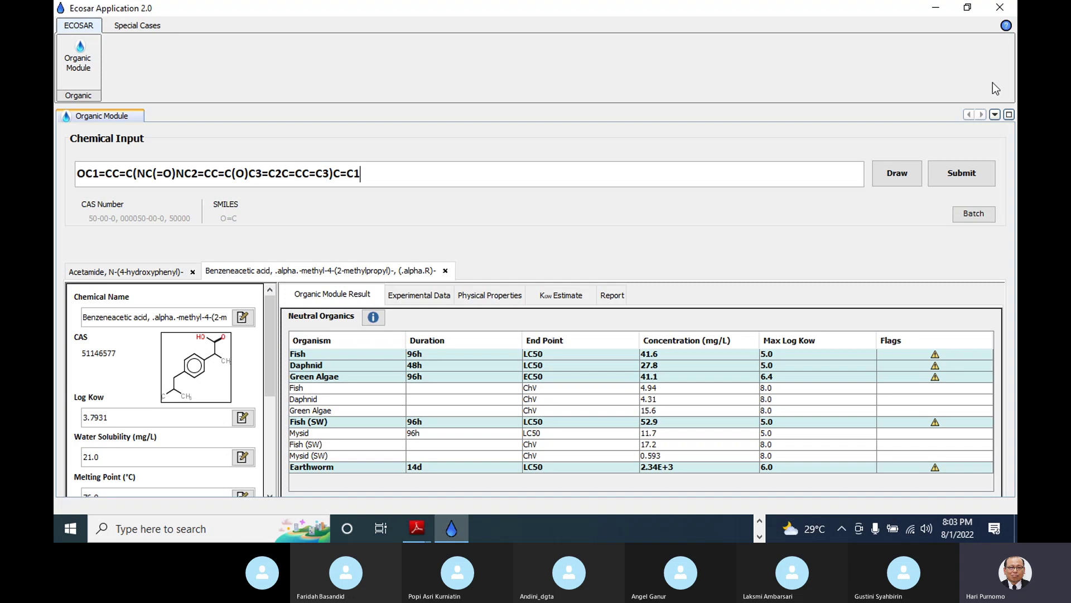
left_click(972, 177)
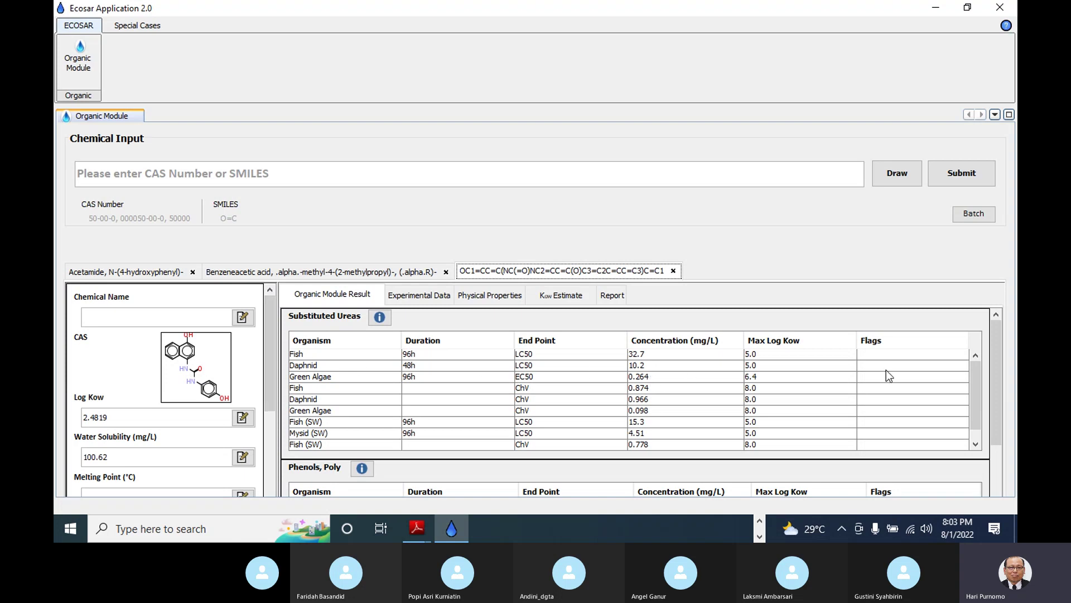
left_click_drag(1000, 384, 1017, 474)
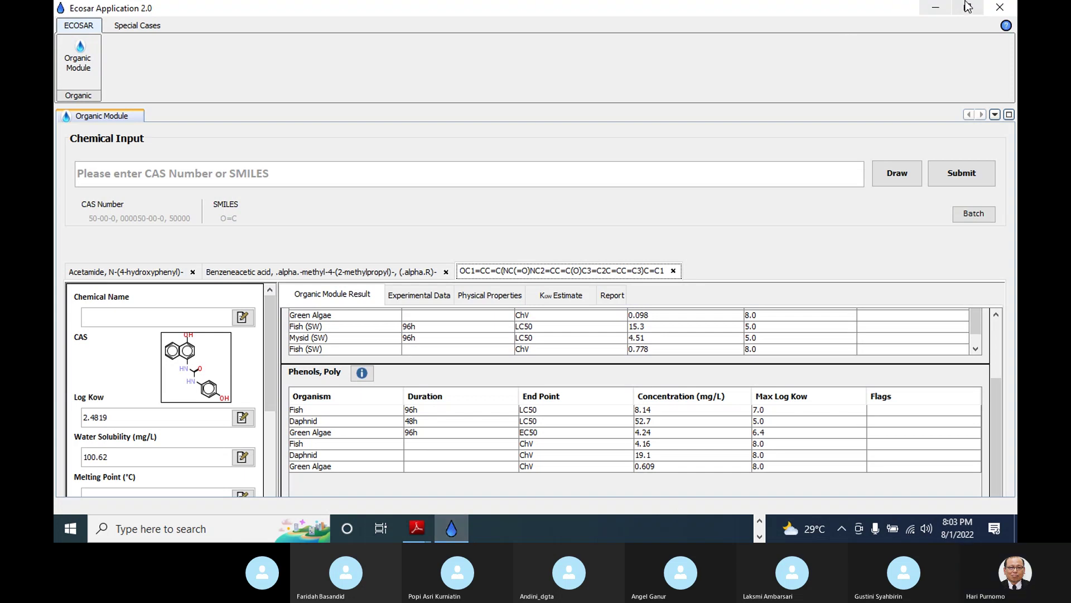
Return to MarvinSketch and erase the fused benzene ring from the left hydroxyphenyl group
left_click(936, 9)
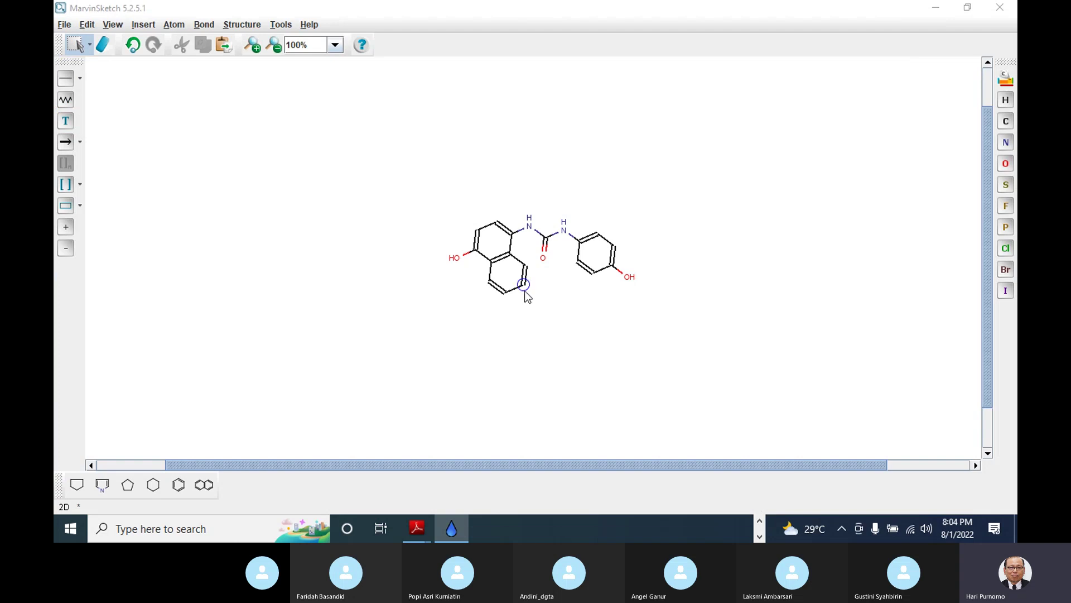
left_click(104, 45)
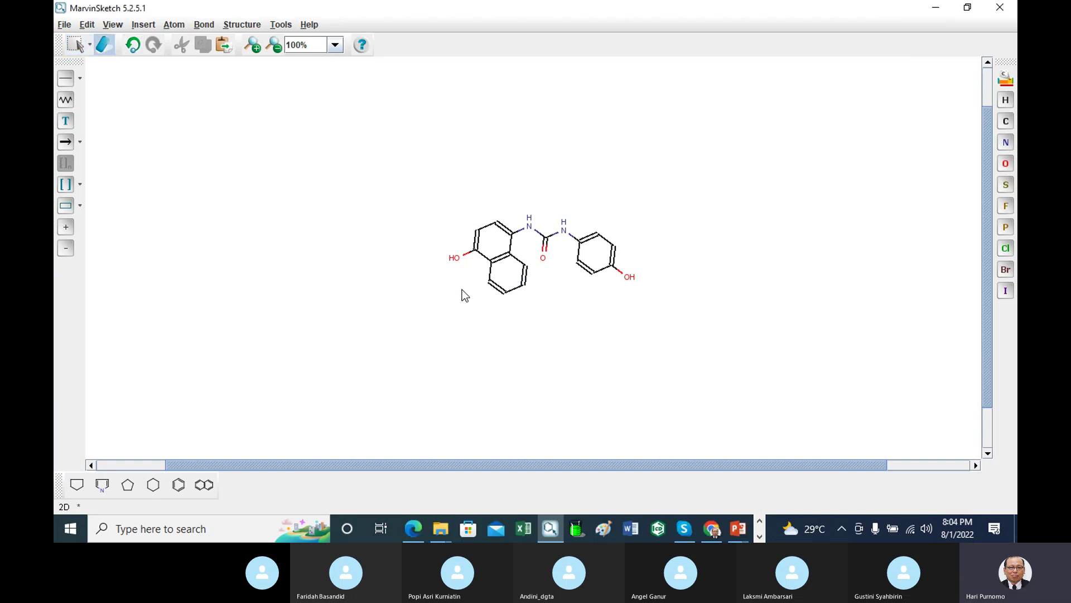
left_click(525, 283)
left_click(496, 282)
Select the whole bis(hydroxyphenyl)urea structure and copy it as SMILES
left_click(88, 24)
left_click(125, 166)
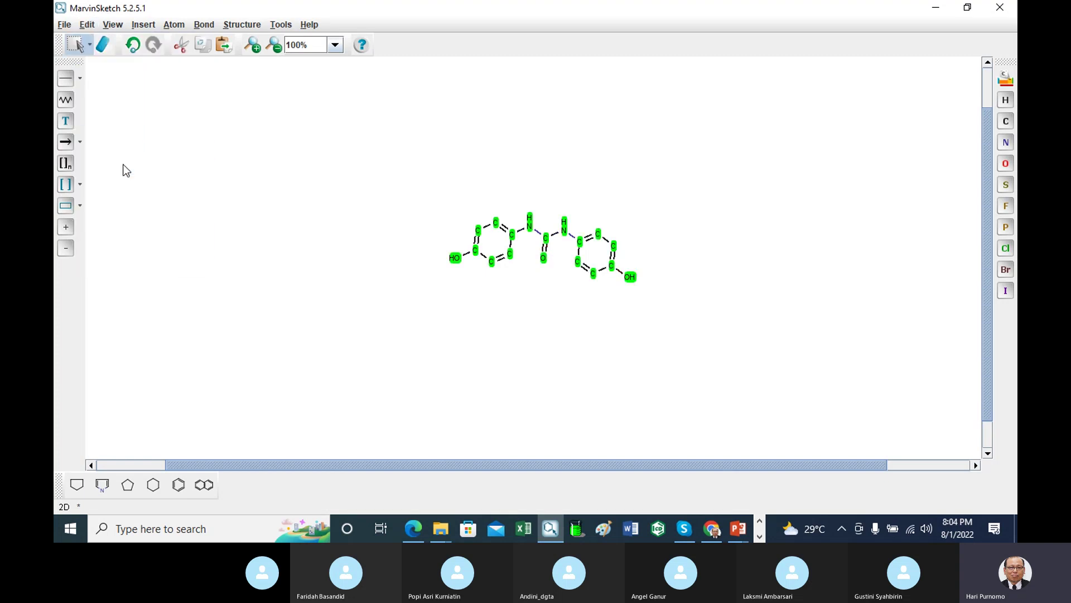
left_click(87, 24)
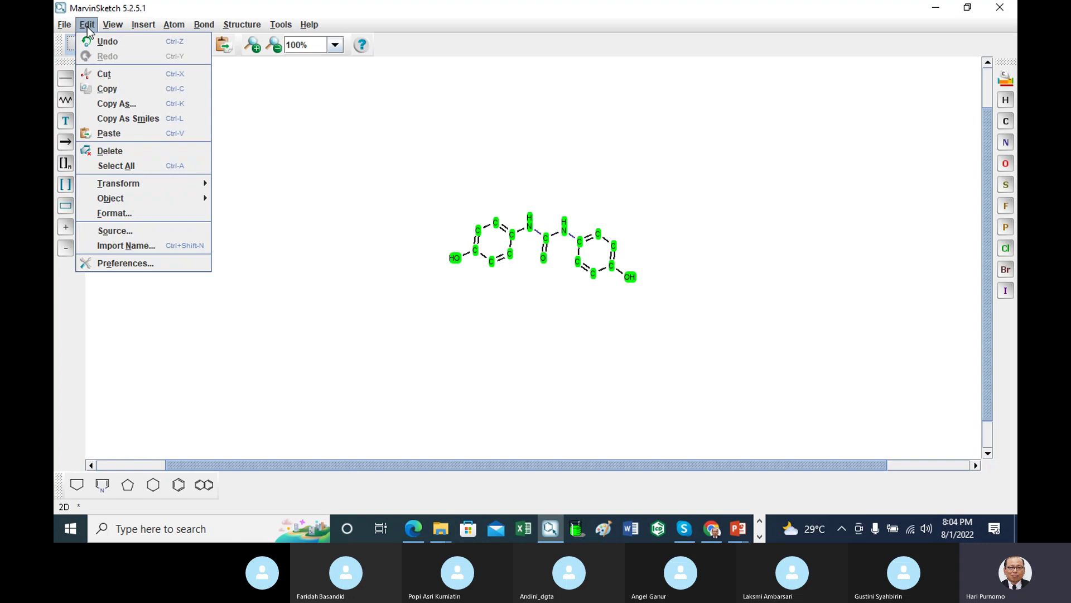
left_click(128, 119)
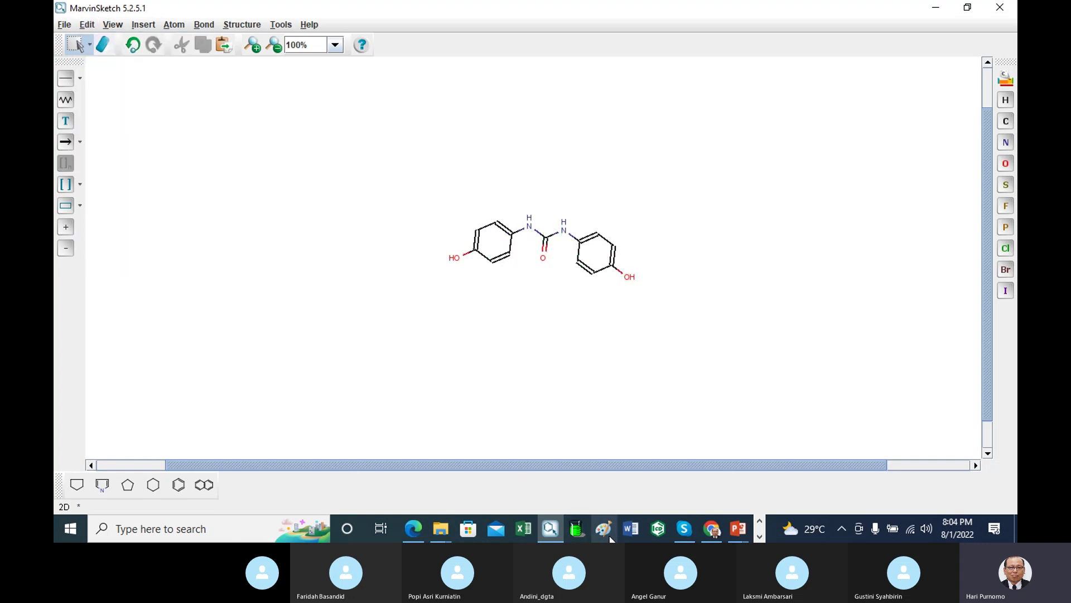
Switch to ECOSAR and submit the SMILES OC1=CC=C(NC(=O)NC2=CC=C(O)C=C2)C=C1 as the chemical input
left_click(759, 536)
left_click(452, 530)
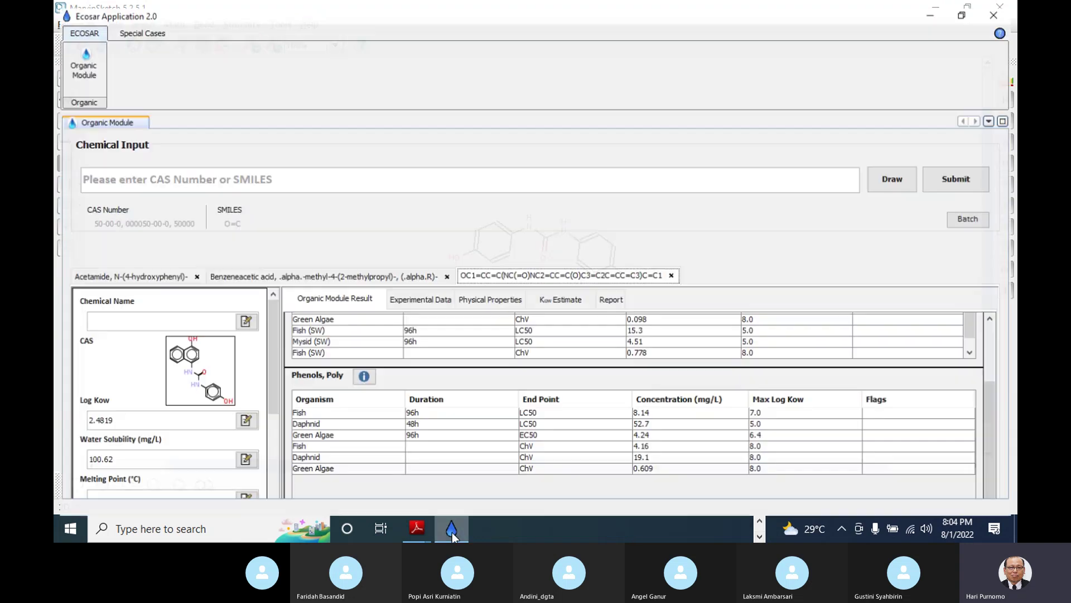
left_click(146, 171)
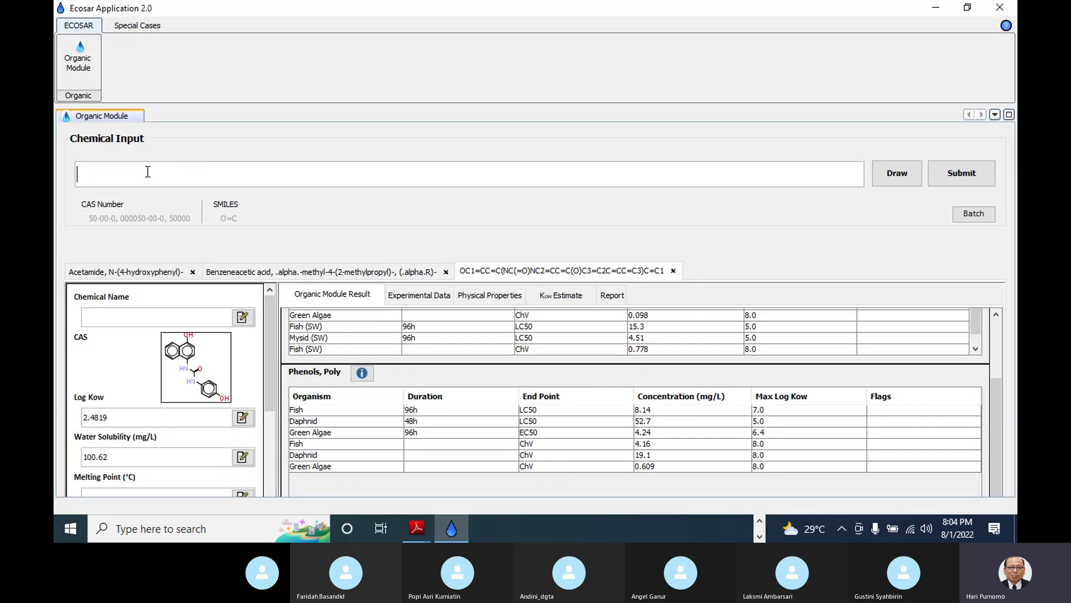
key("ctrl+v")
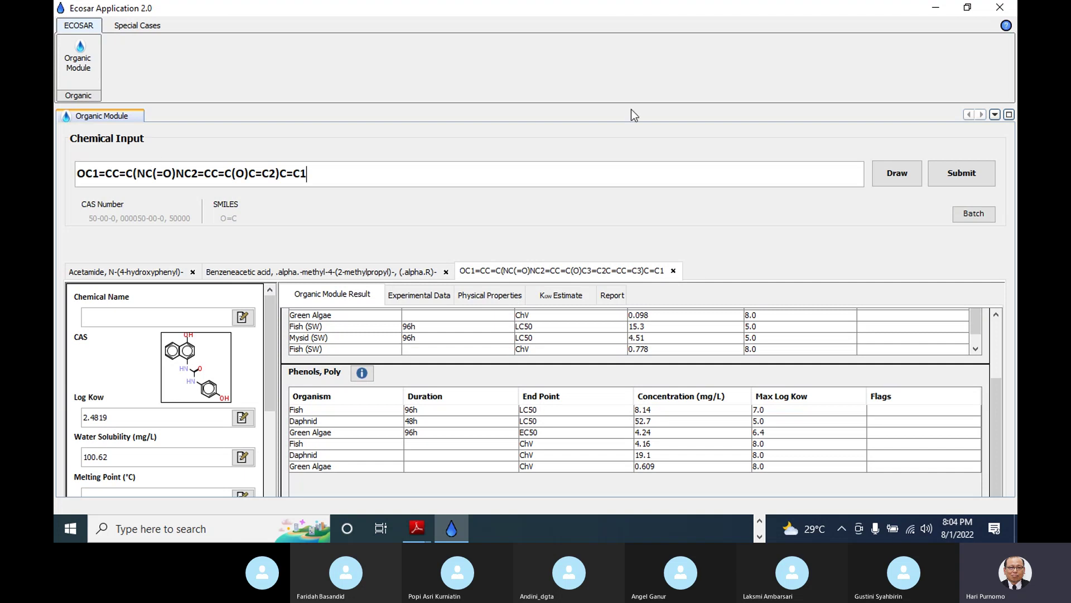
left_click(956, 179)
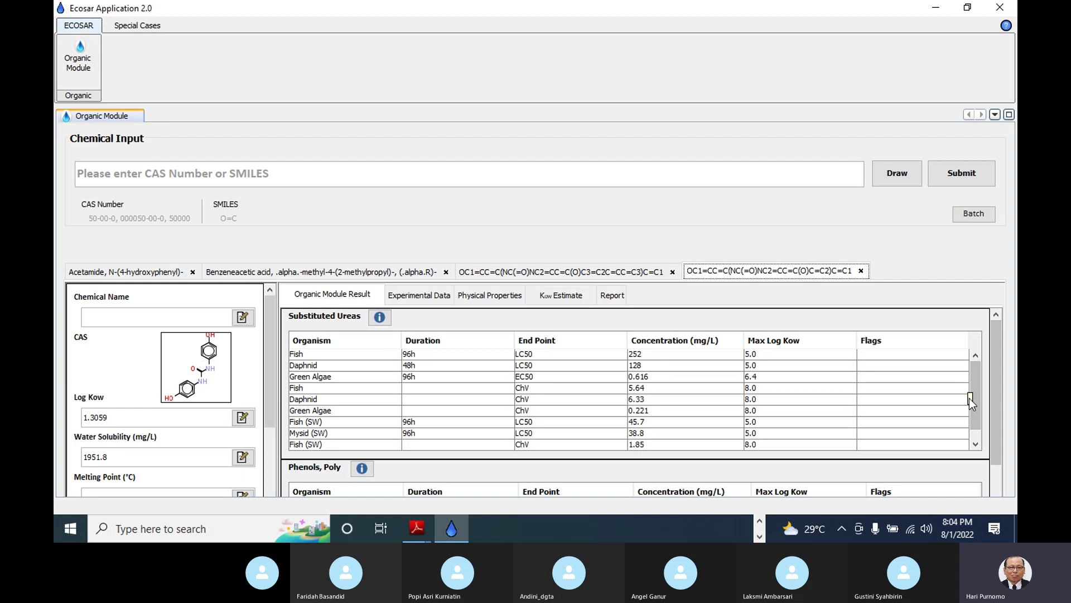
View the Substituted Ureas and Phenols, Poly toxicity results for the bis(hydroxyphenyl)urea compound
scroll(982, 424, "down", 1)
scroll(996, 443, "down", 3)
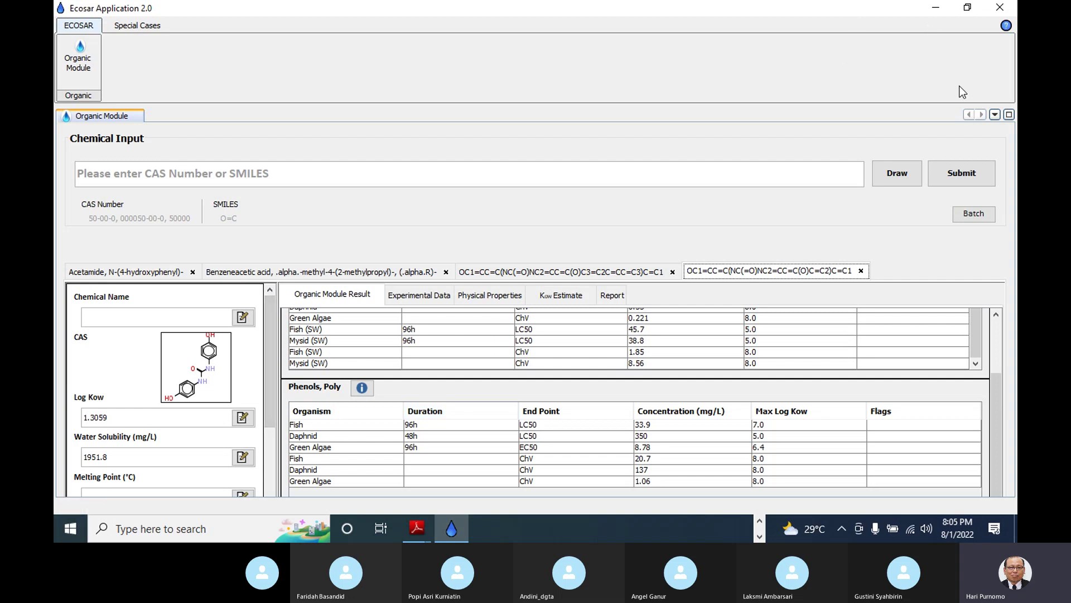
Switch to Chrome, search the web for "1lpb rcsb" in a new tab, and open the 1LPB structure page on RCSB PDB
left_click(759, 530)
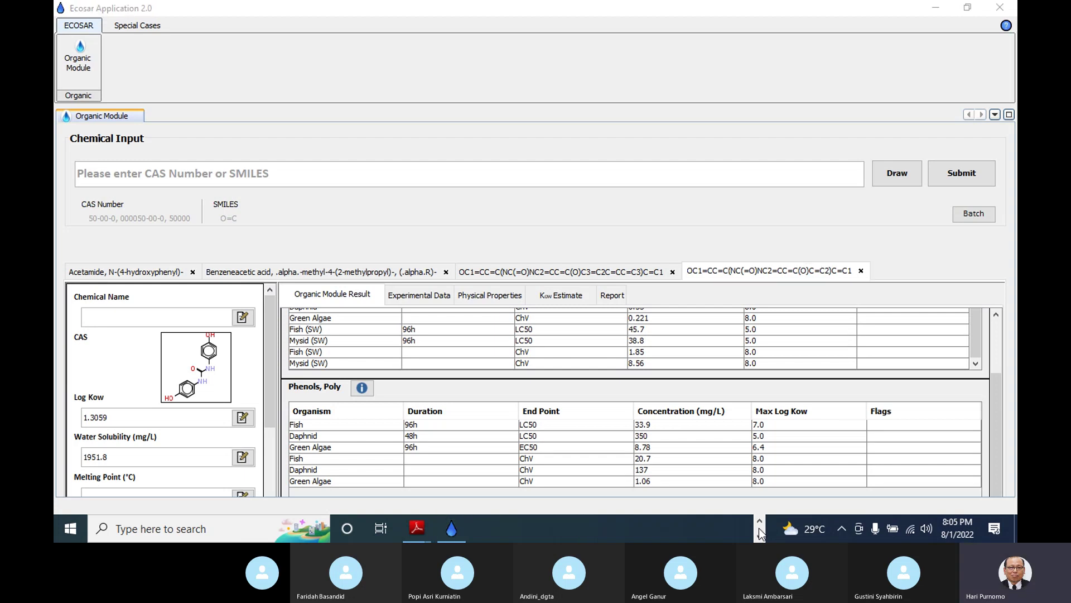
left_click(760, 520)
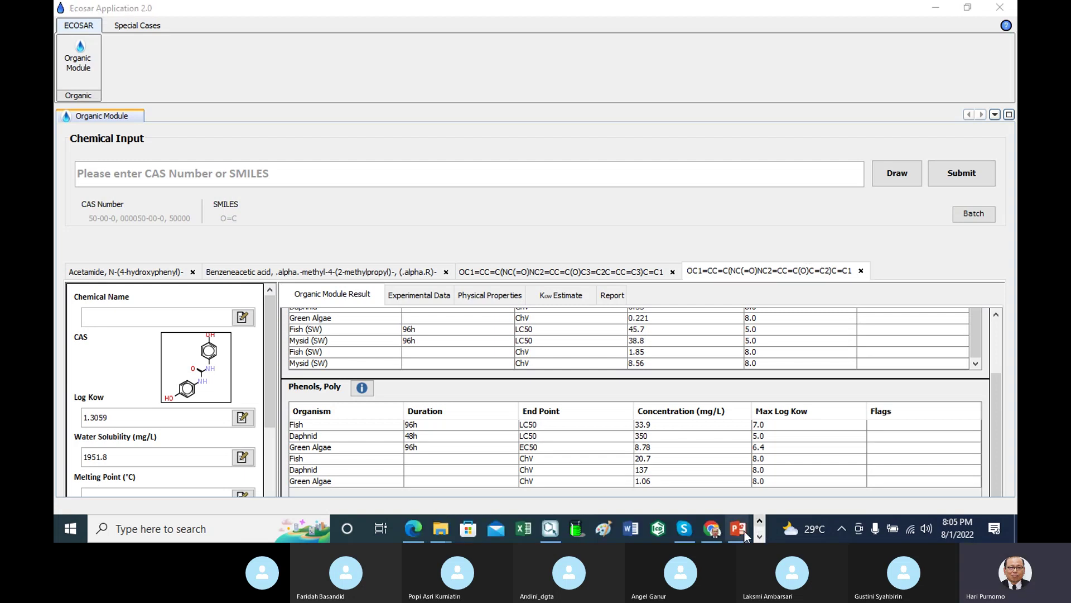
left_click(684, 528)
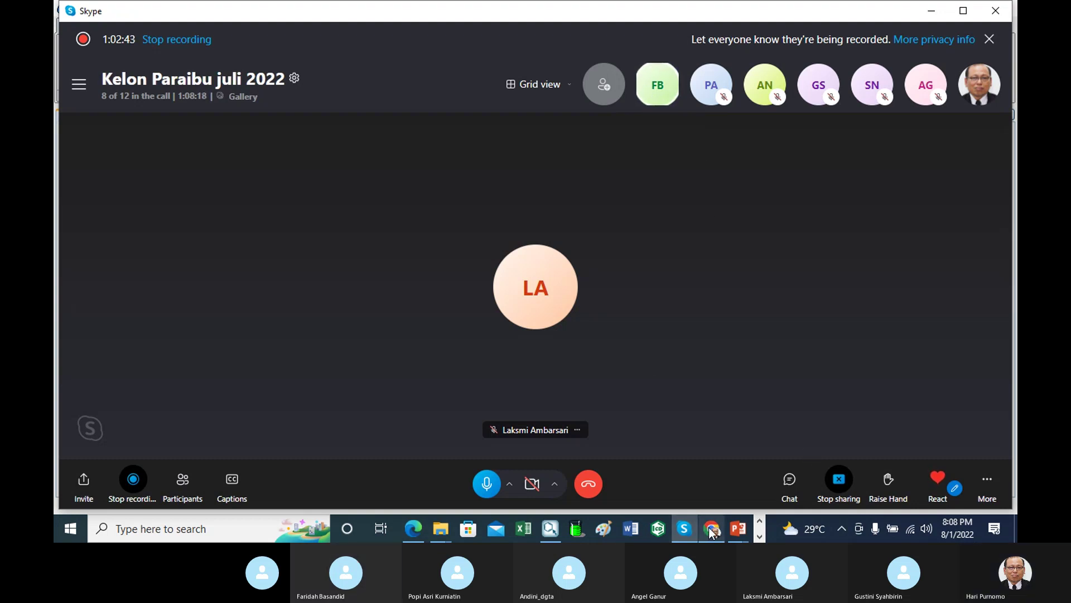
left_click(681, 475)
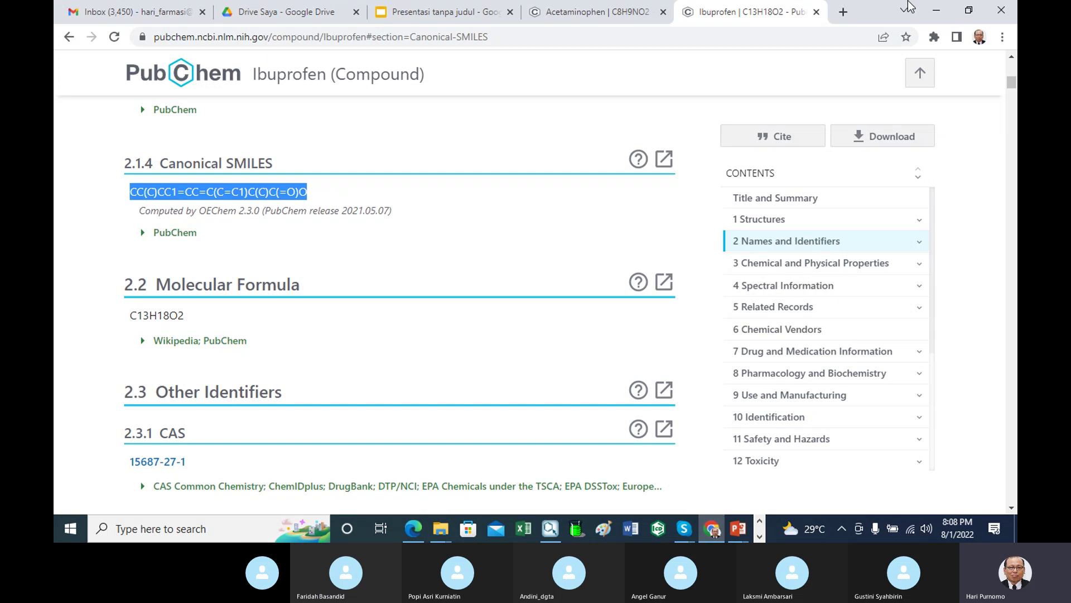
left_click(843, 12)
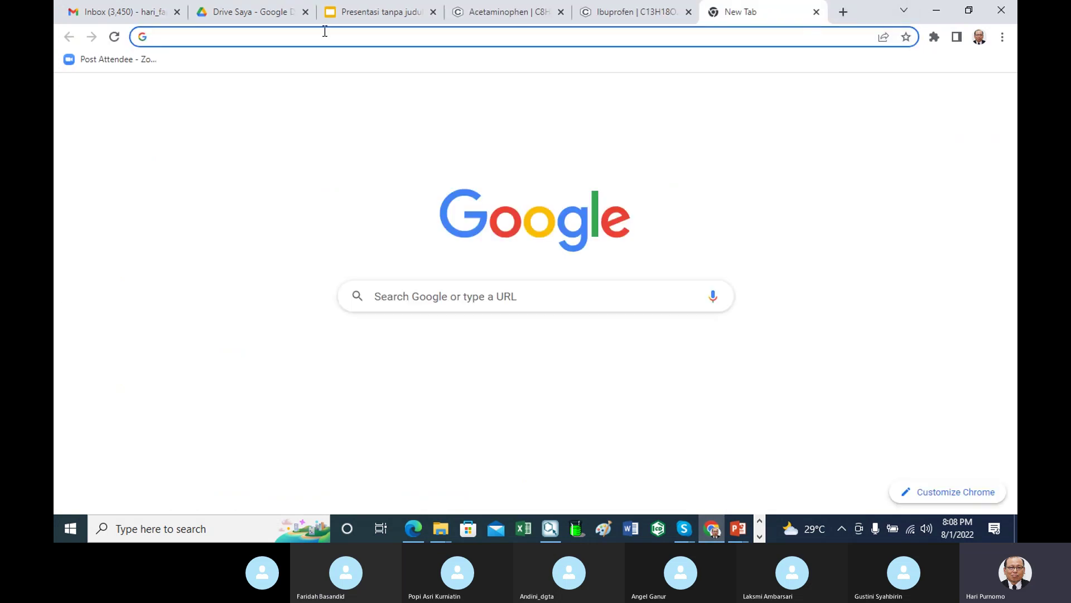
type("1")
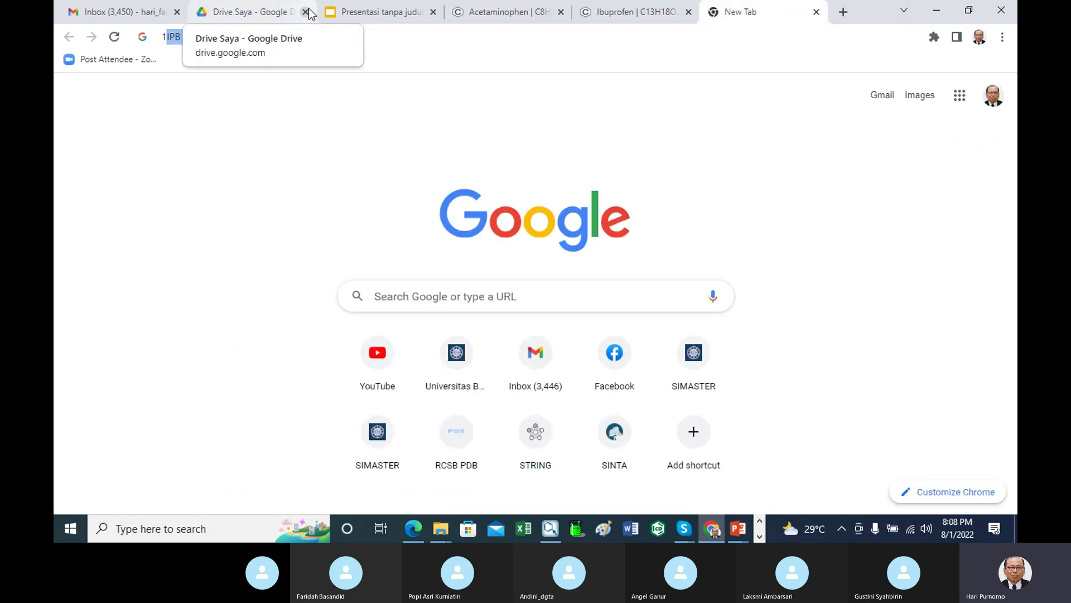
type("lpb")
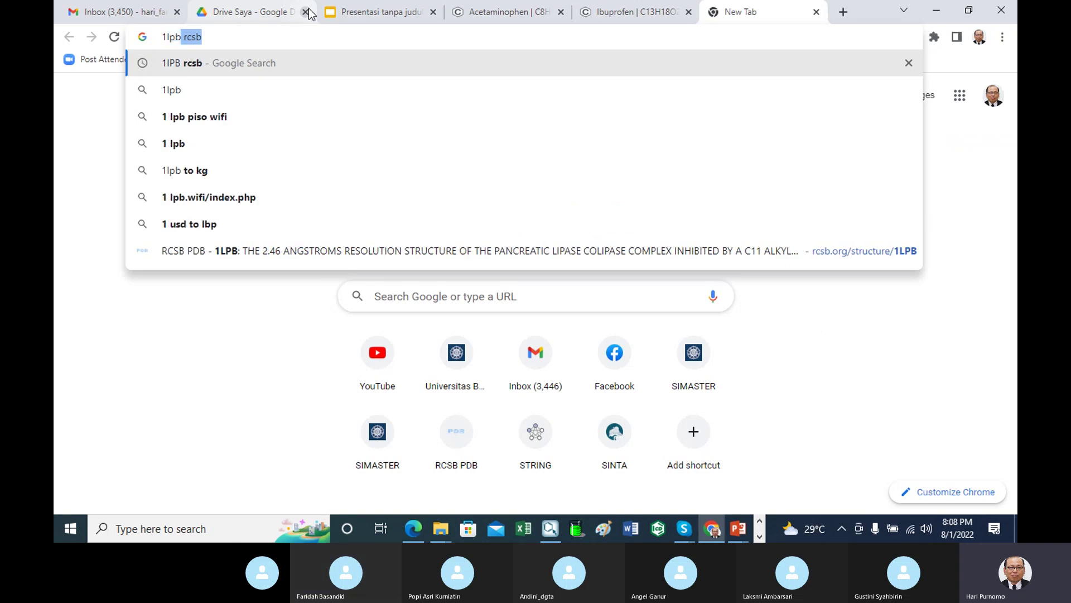
left_click(193, 65)
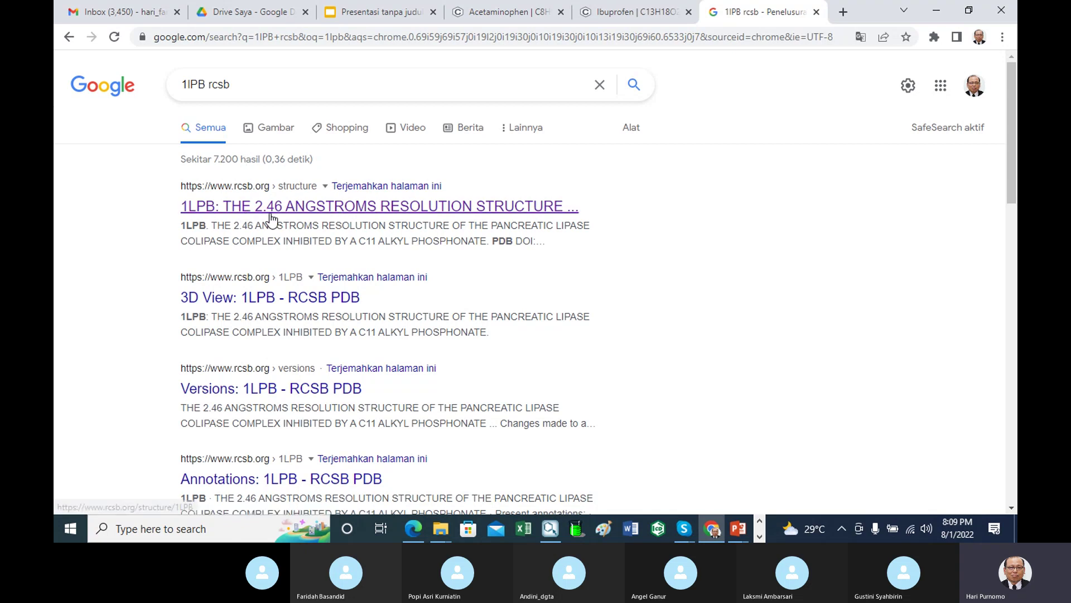
left_click(291, 213)
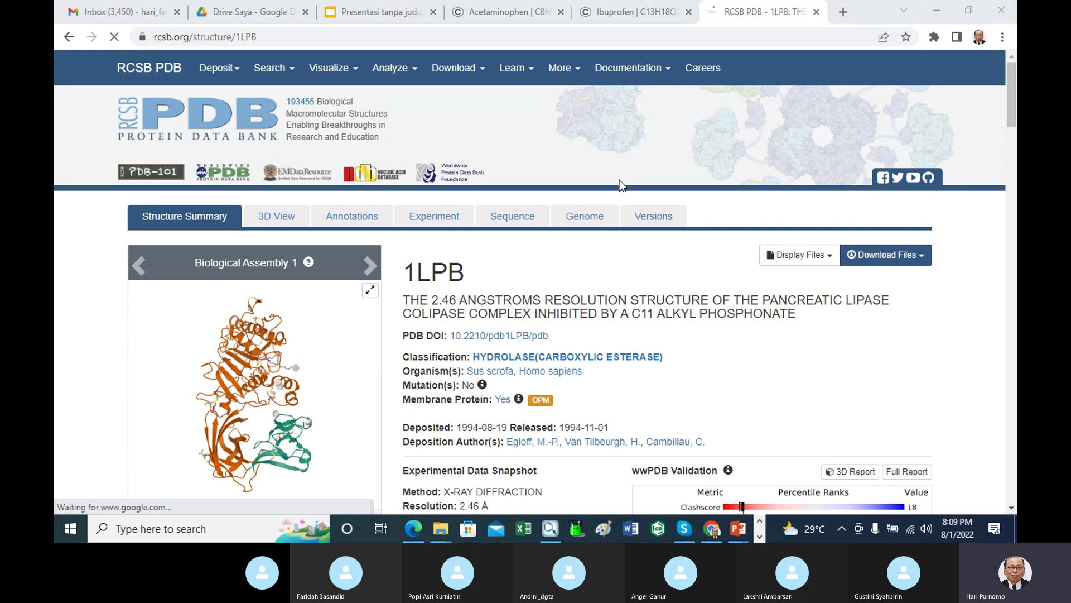
Examine the 1LPB entry's structure summary, literature and Macromolecules sections
scroll(621, 184, "down", 2)
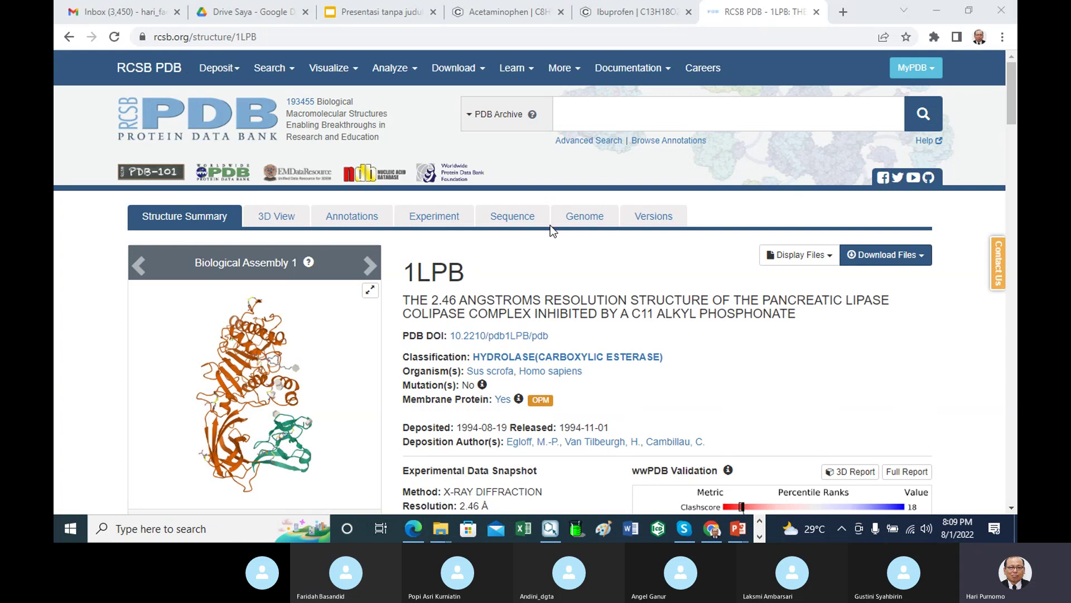
scroll(620, 213, "down", 2)
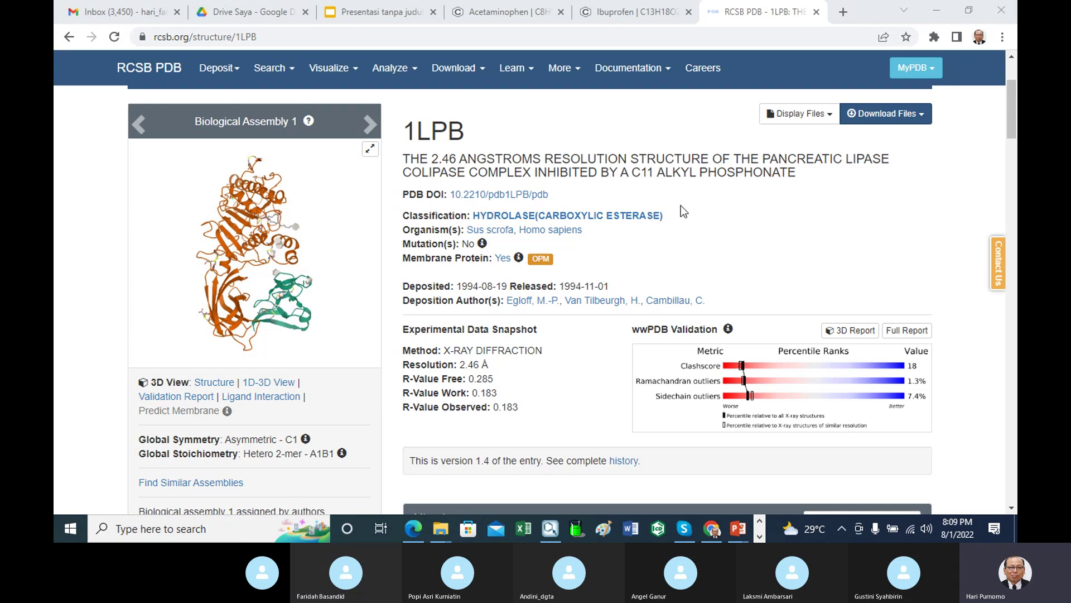
scroll(681, 206, "down", 2)
scroll(681, 205, "down", 6)
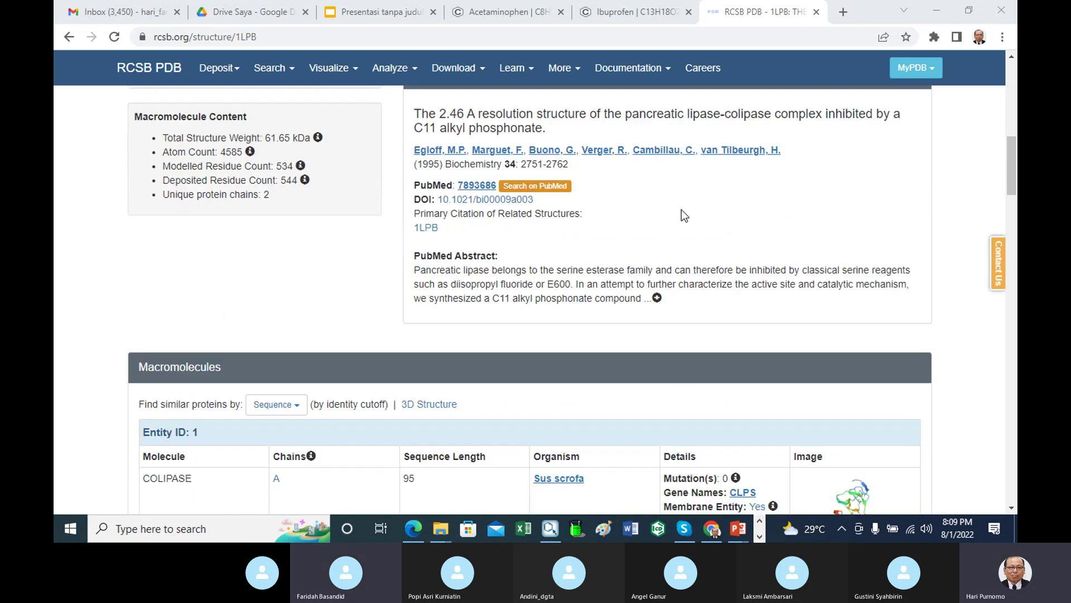
scroll(681, 210, "down", 3)
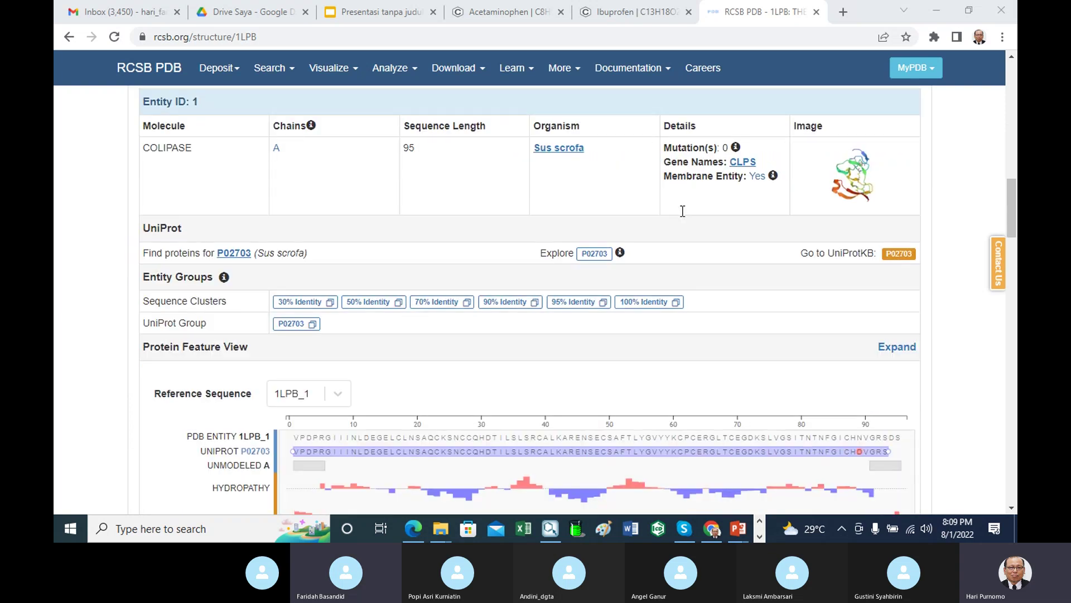
scroll(681, 210, "up", 1)
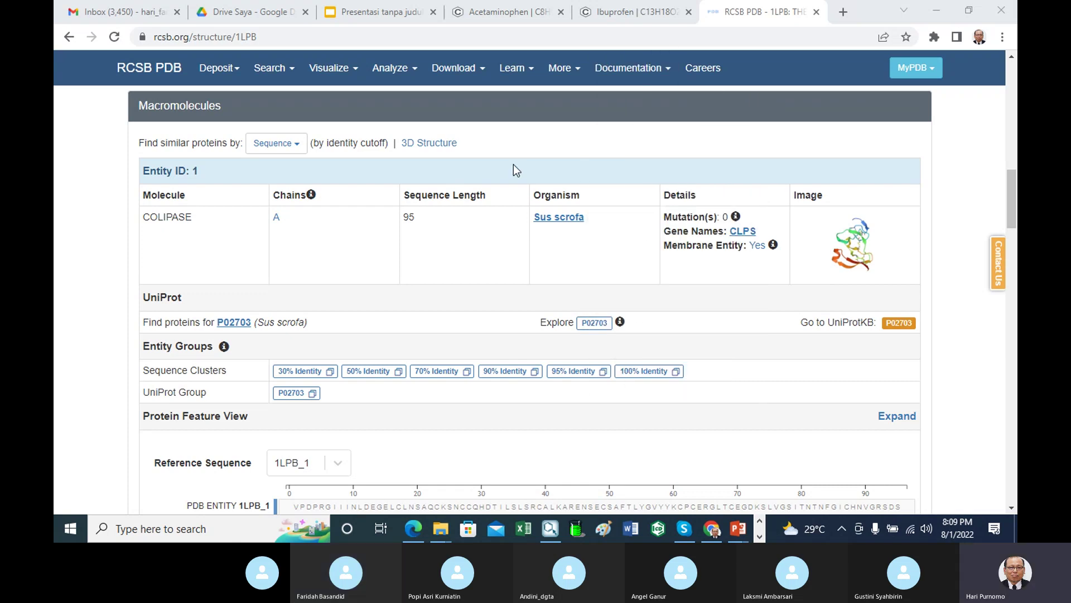
left_click(449, 69)
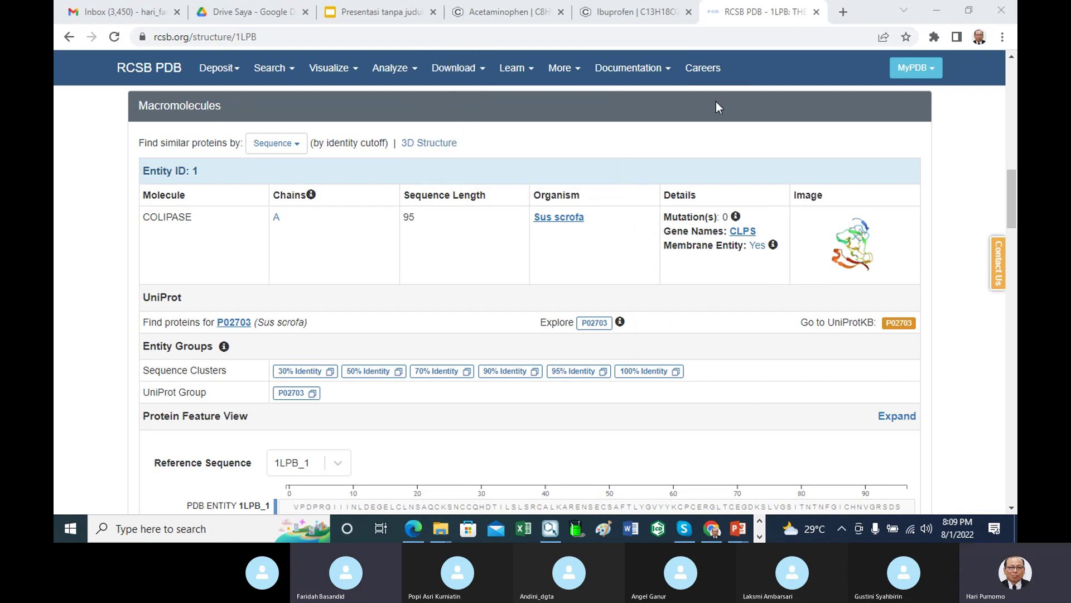
Search the web for "1n8S rcsb" in a new tab and open the 1N8S structure page on RCSB PDB
left_click(843, 12)
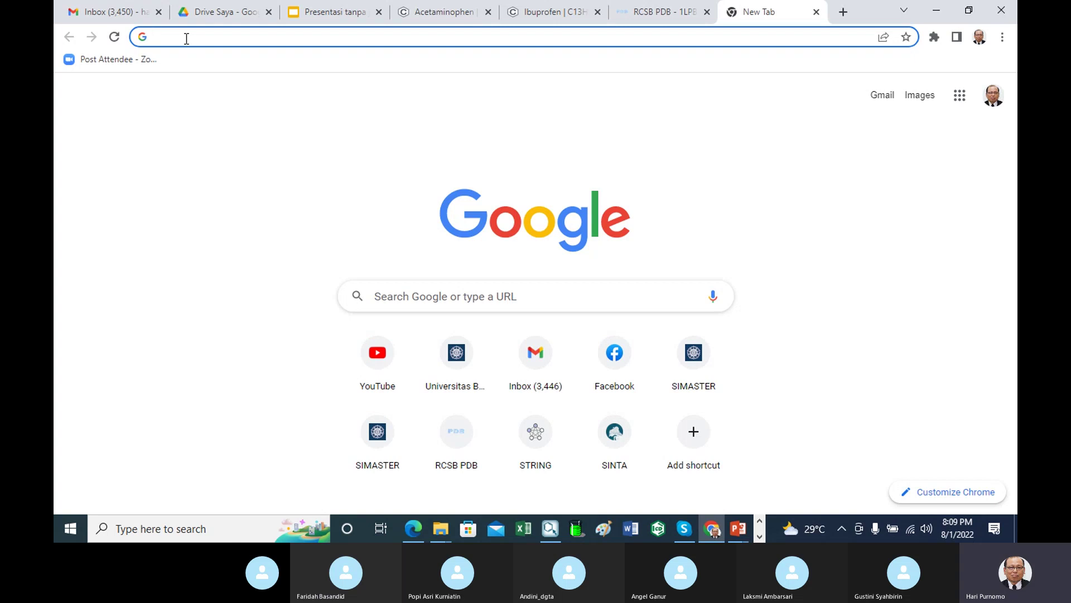
type("1n")
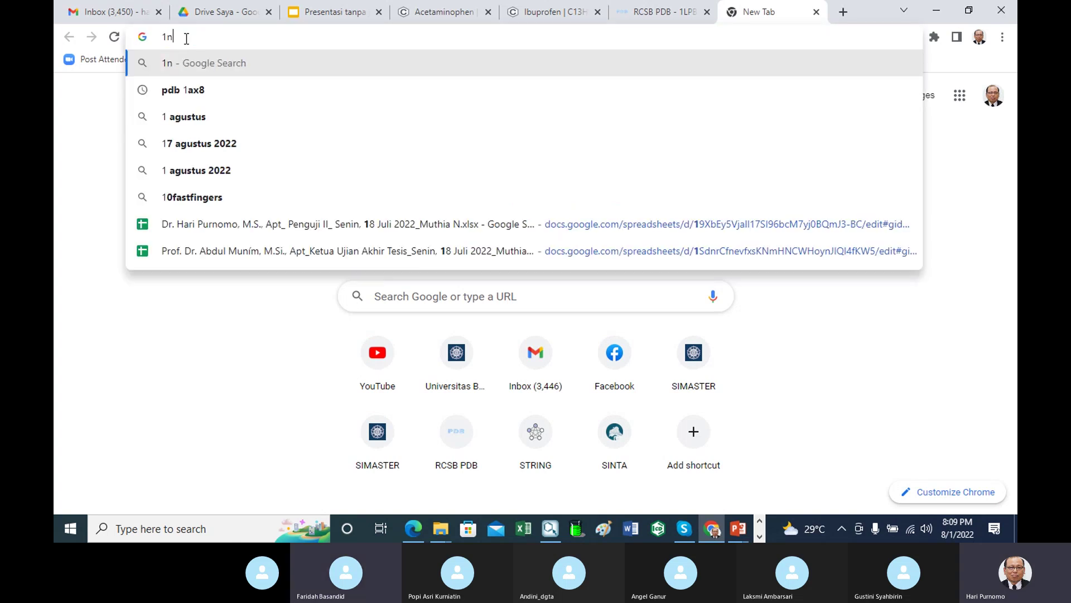
type("8")
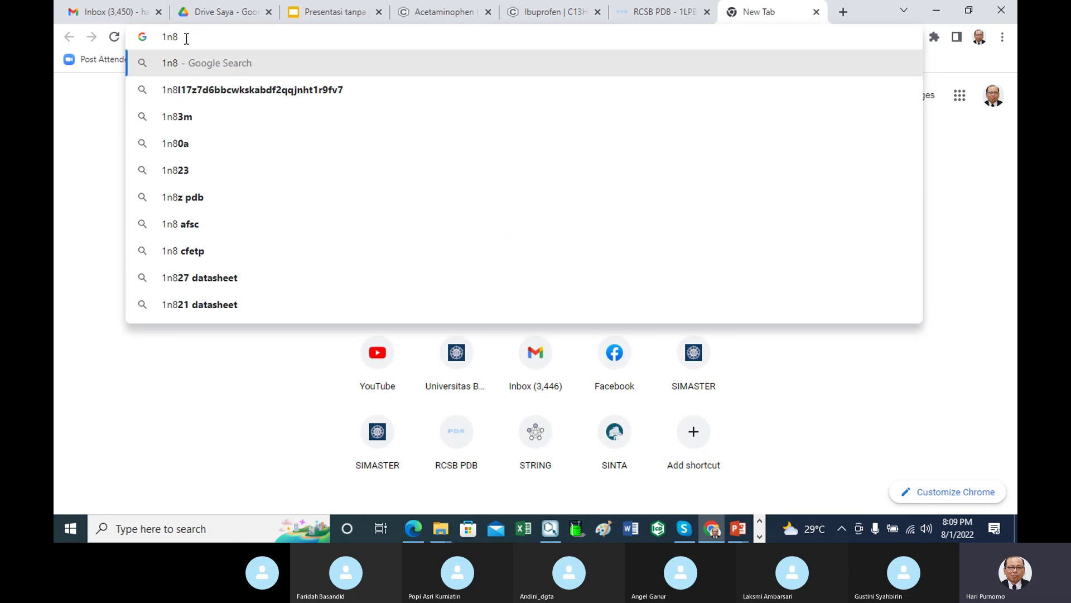
type("S")
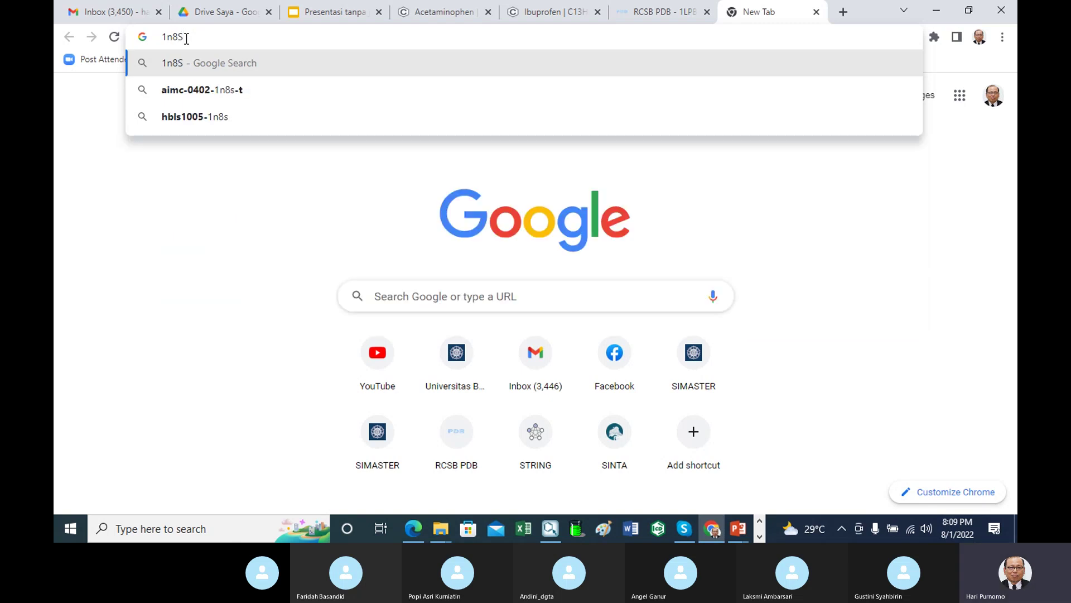
type(" rc")
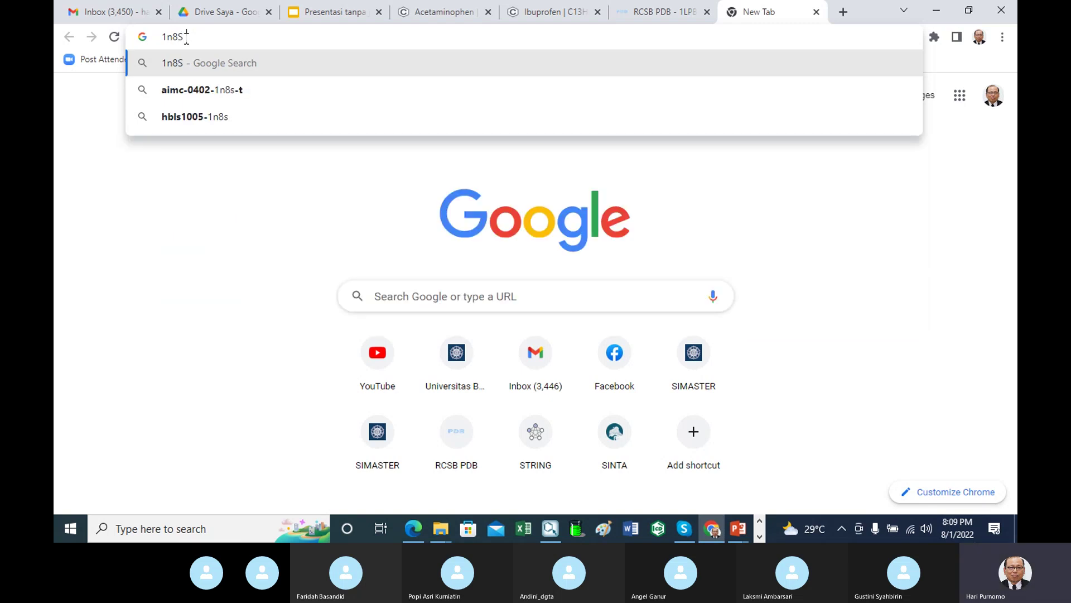
type("sb")
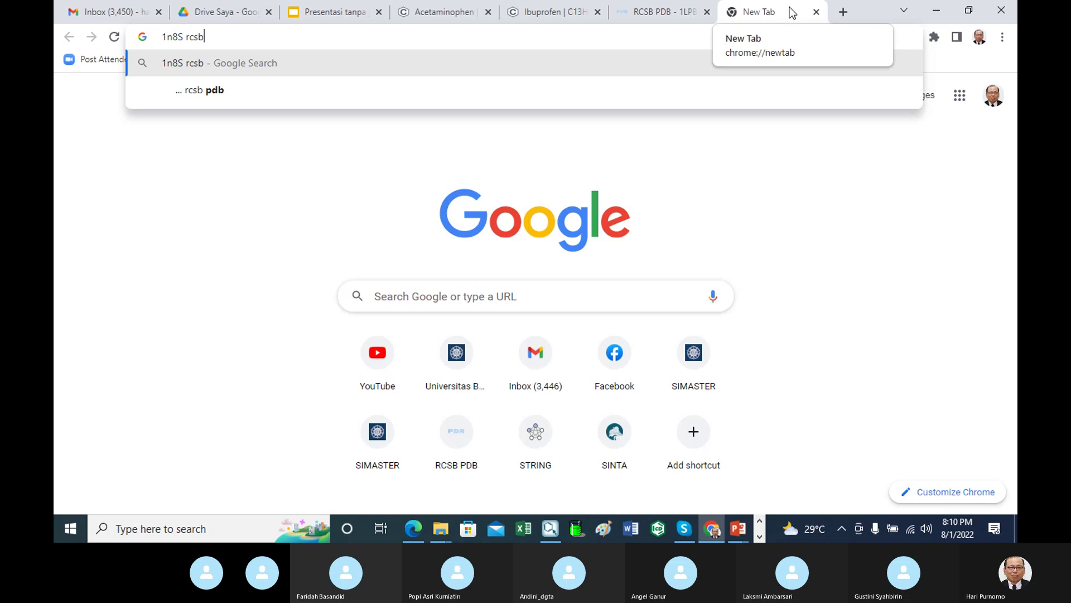
key("Return")
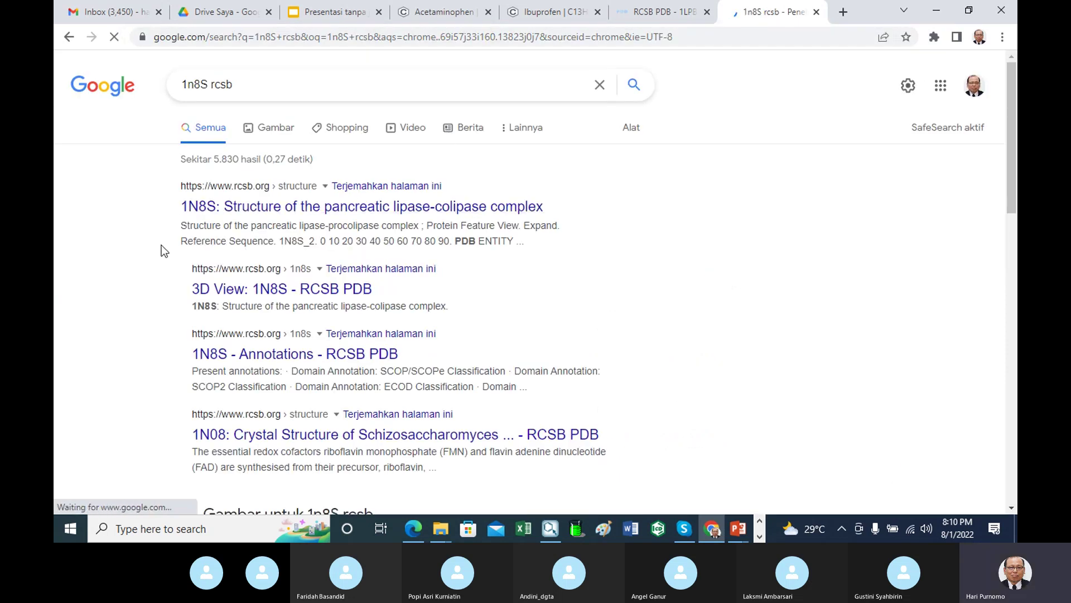
left_click(320, 212)
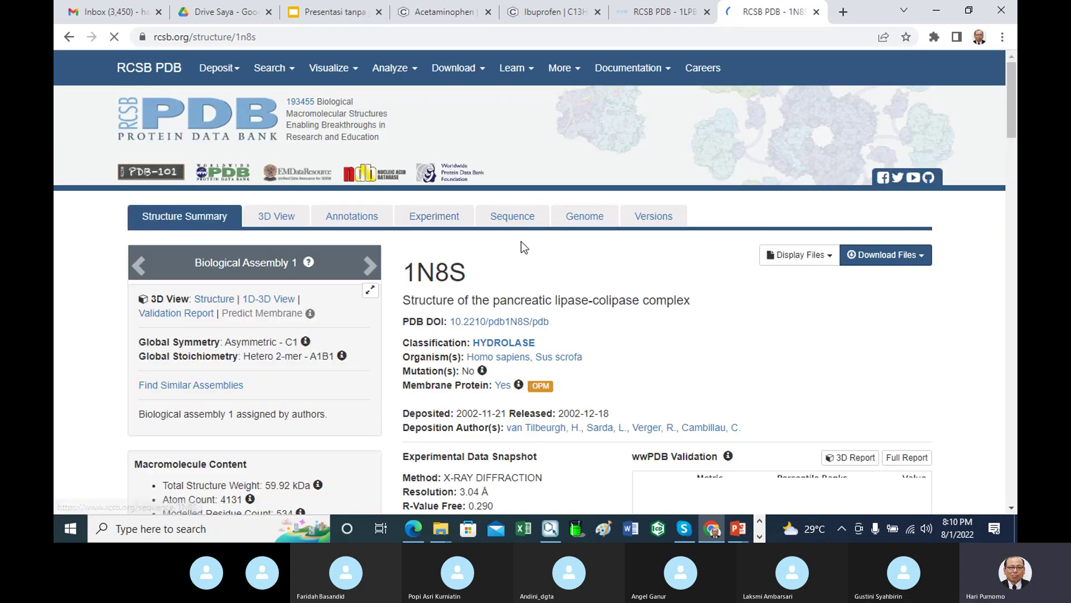
Examine the 1N8S entry's summary, macromolecules and protein feature view for both protein chains
scroll(523, 247, "down", 3)
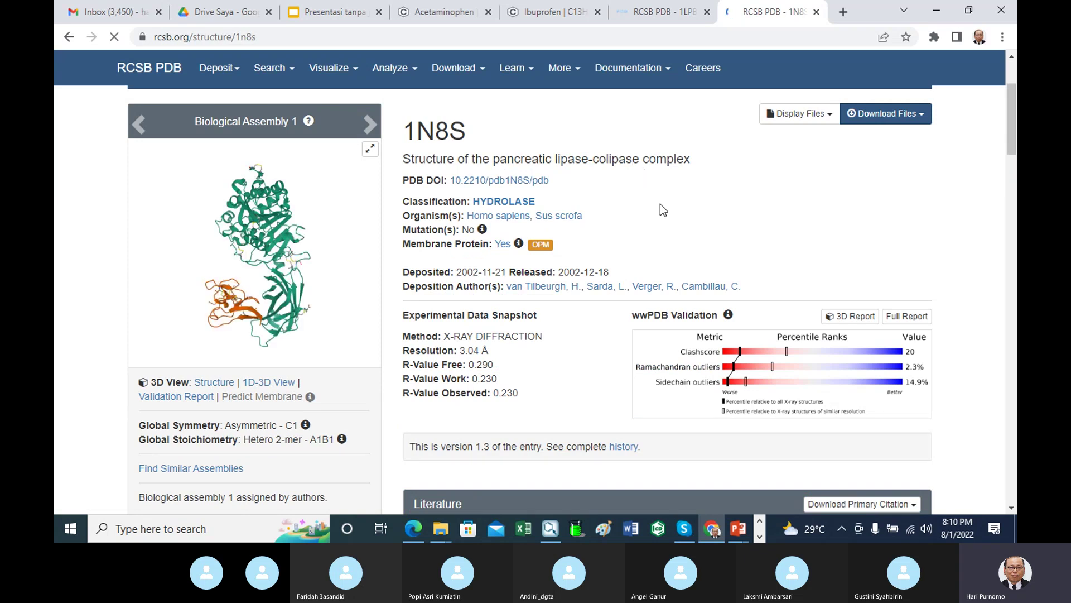
scroll(695, 191, "down", 2)
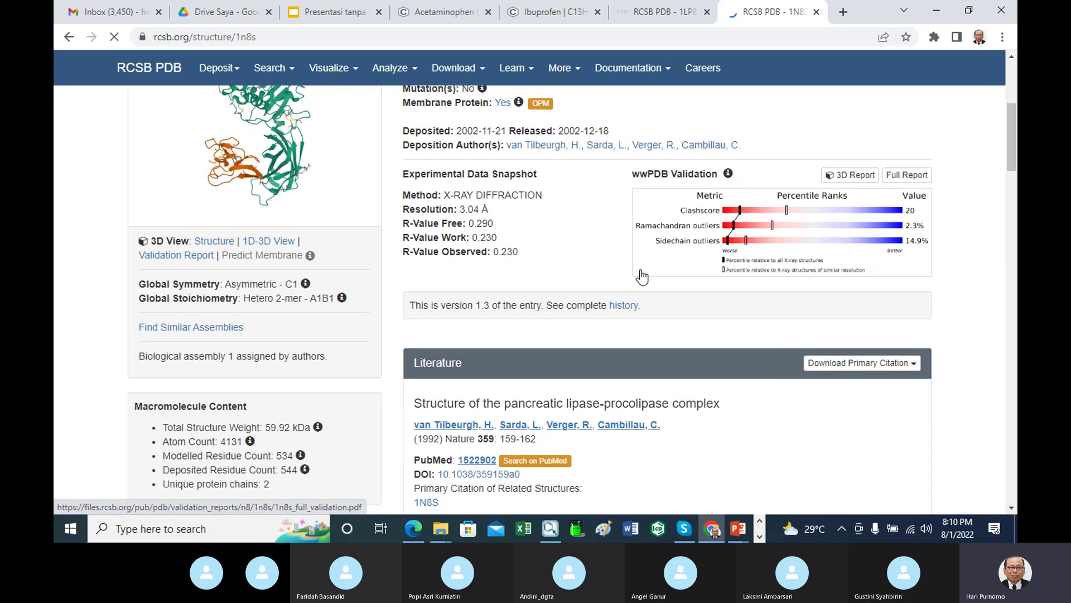
scroll(641, 276, "down", 10)
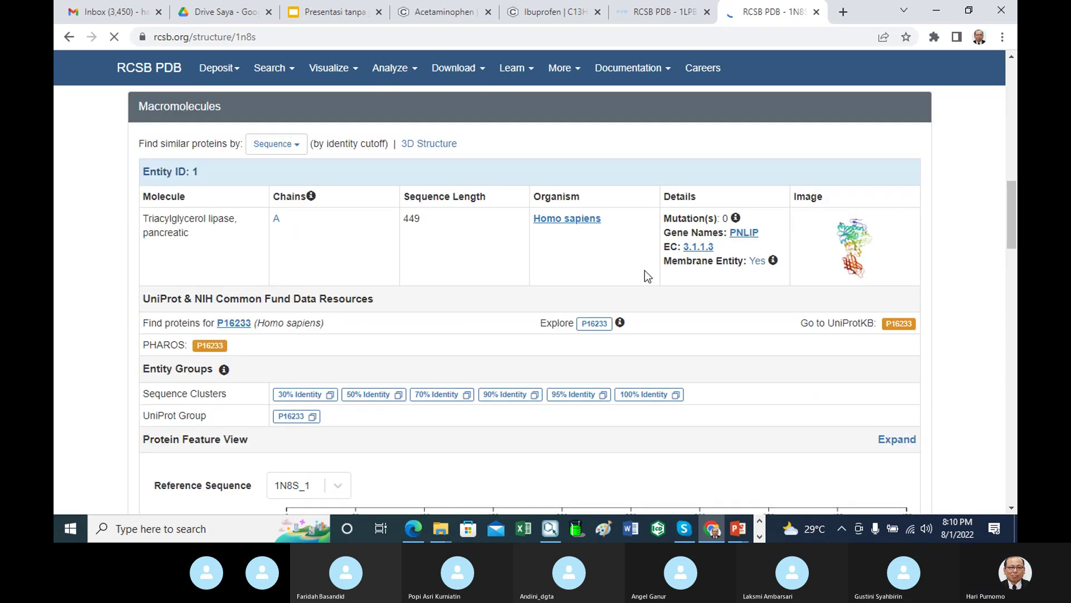
scroll(646, 273, "down", 7)
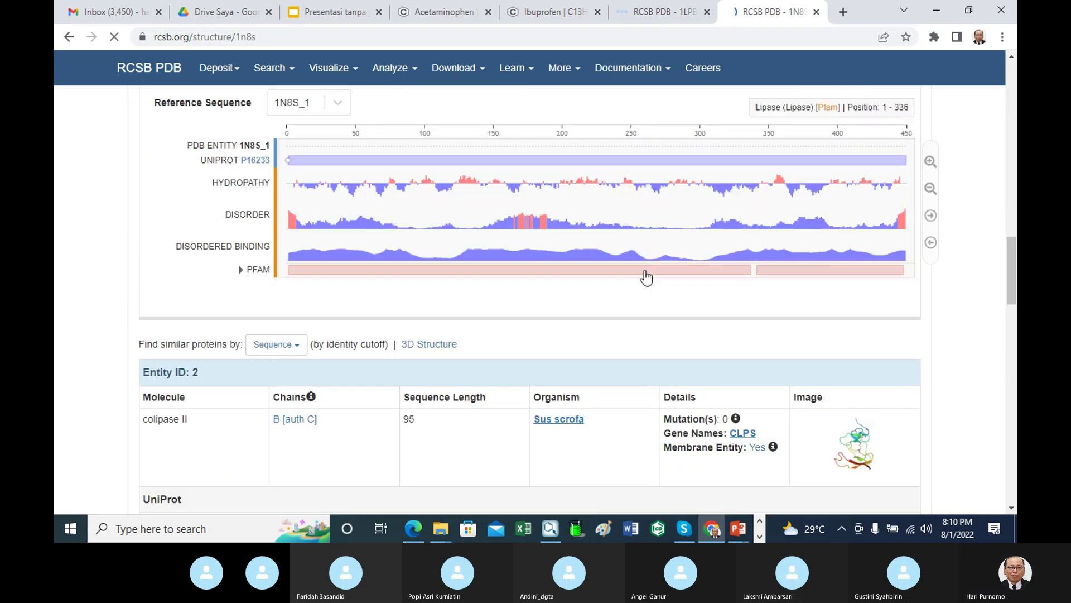
scroll(646, 275, "down", 5)
scroll(645, 275, "down", 4)
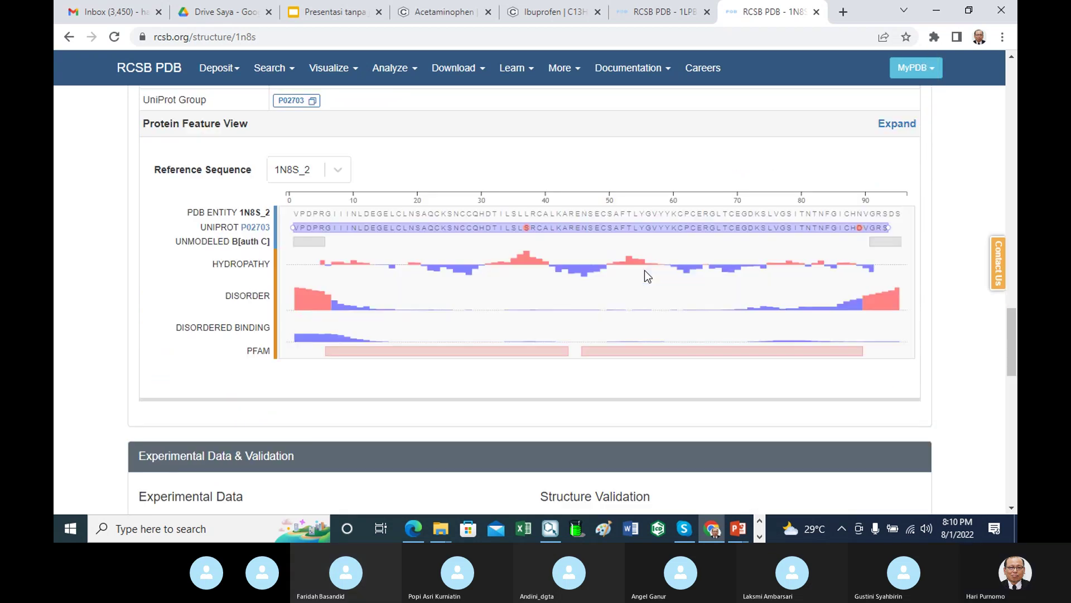
mouse_move(644, 271)
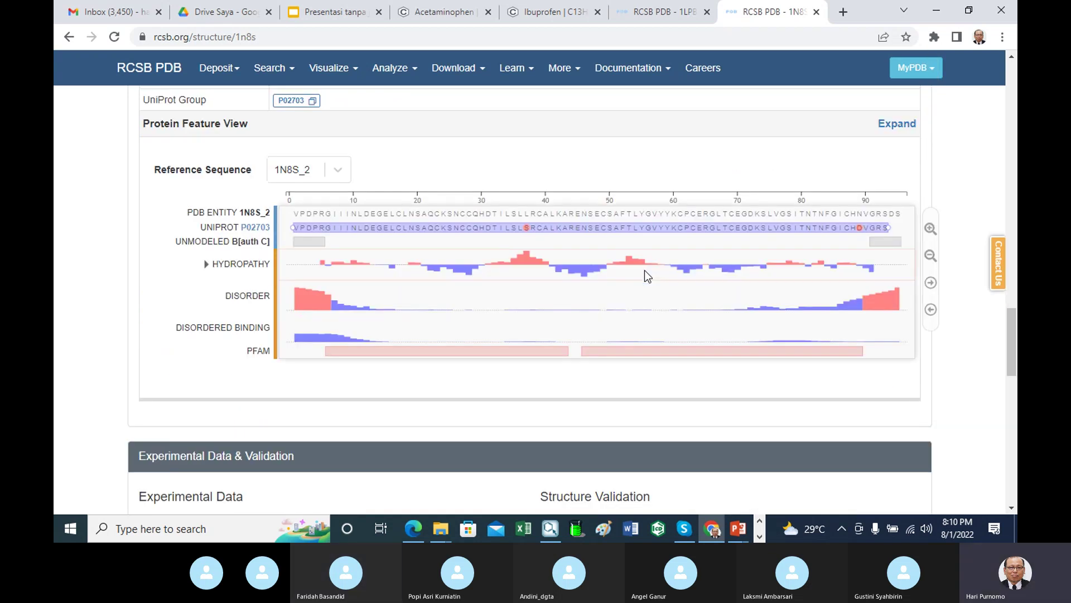
scroll(645, 270, "up", 2)
scroll(517, 132, "down", 1)
scroll(533, 168, "up", 1)
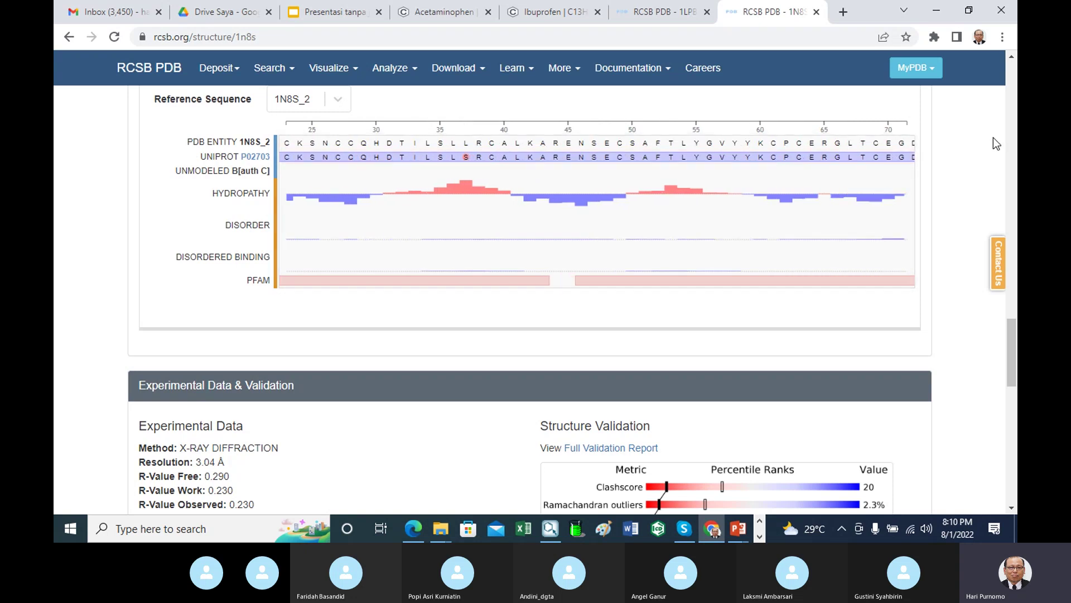
scroll(993, 137, "up", 12)
scroll(985, 144, "up", 8)
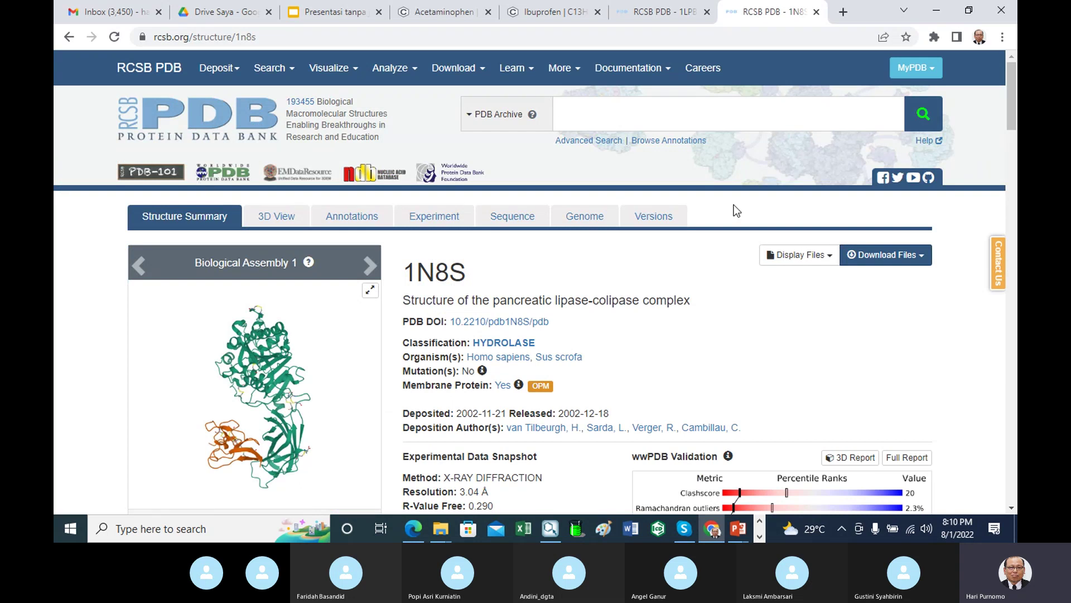
Open the 1N8S structure file in a maximized MarvinSpace window and hide its Chain A
left_click(925, 264)
left_click(777, 318)
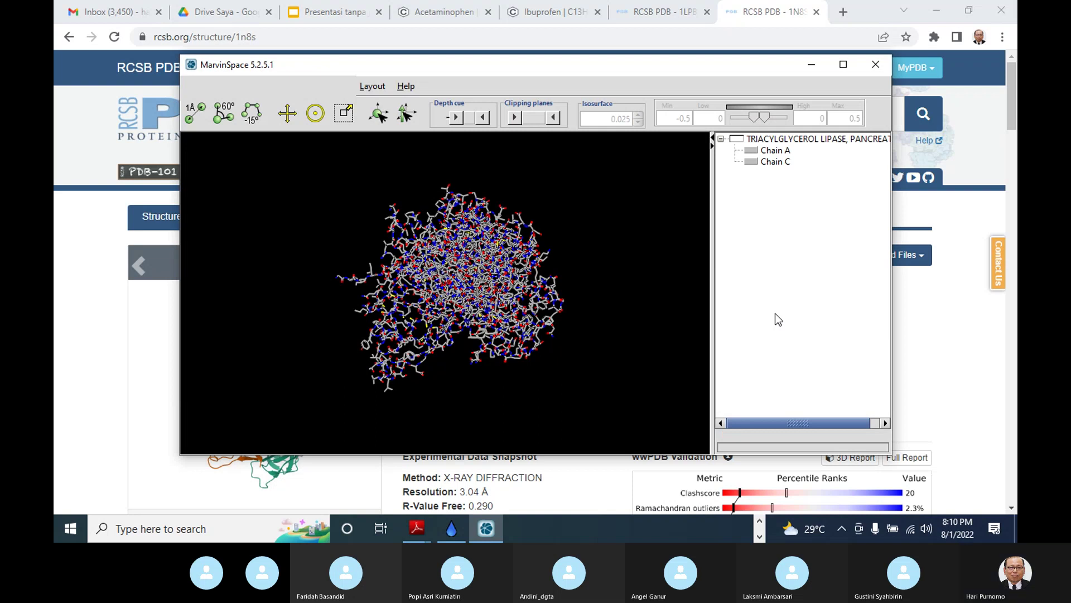
left_click(843, 64)
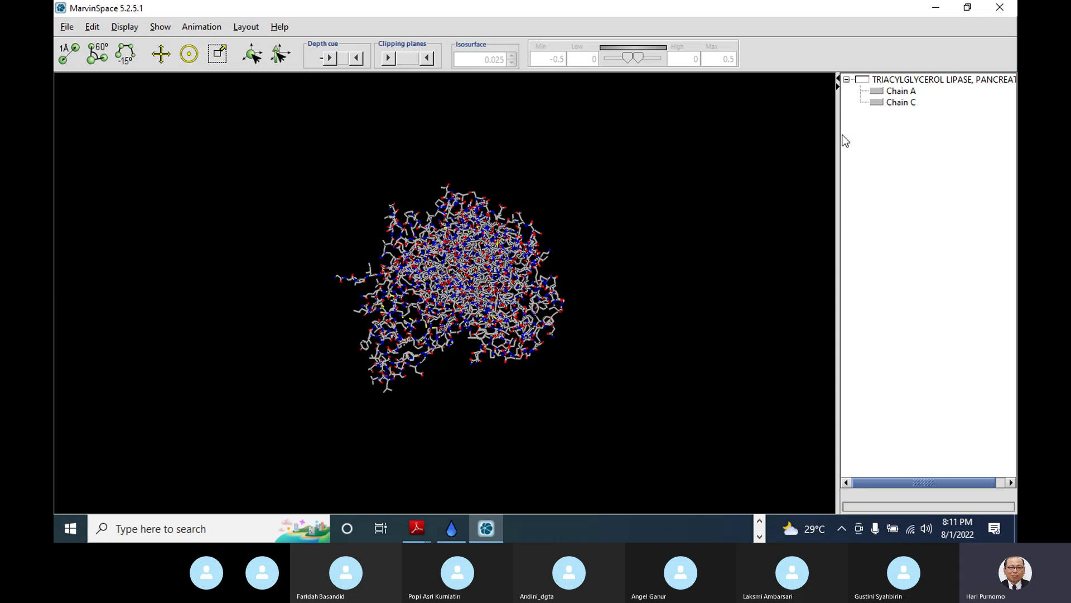
left_click(880, 92)
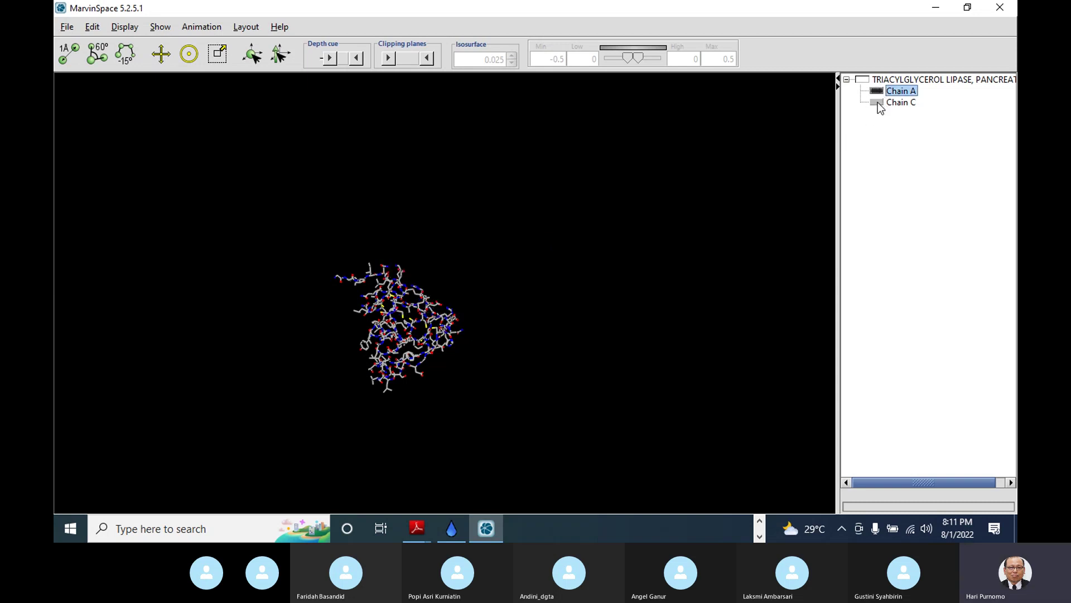
Show Chain A alone before displaying both 1N8S chains together, with the structure tree widened to reveal the full molecule name
left_click(879, 103)
left_click(878, 95)
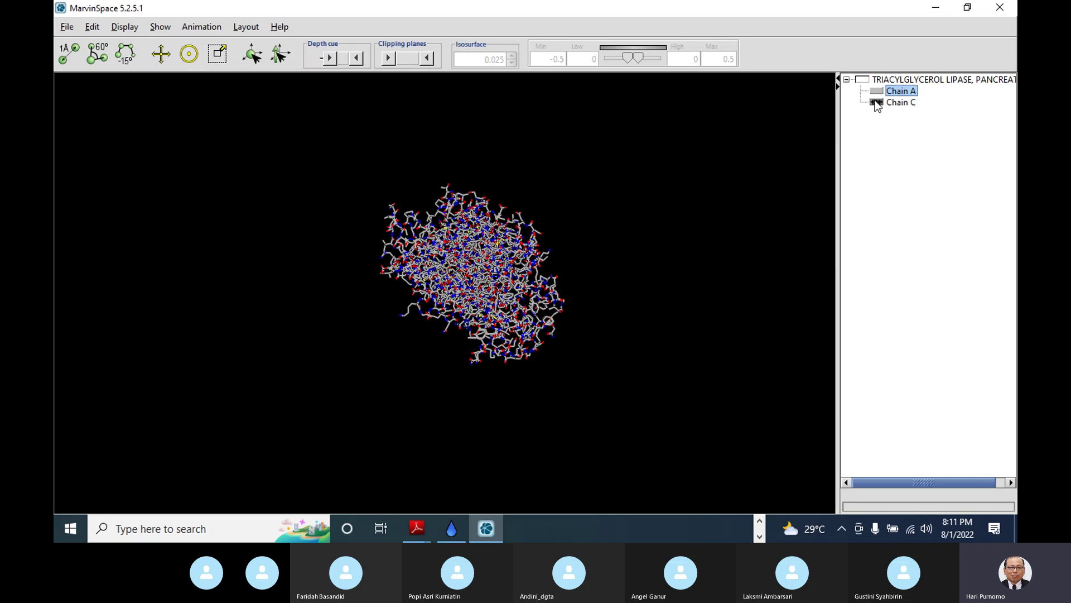
left_click(877, 103)
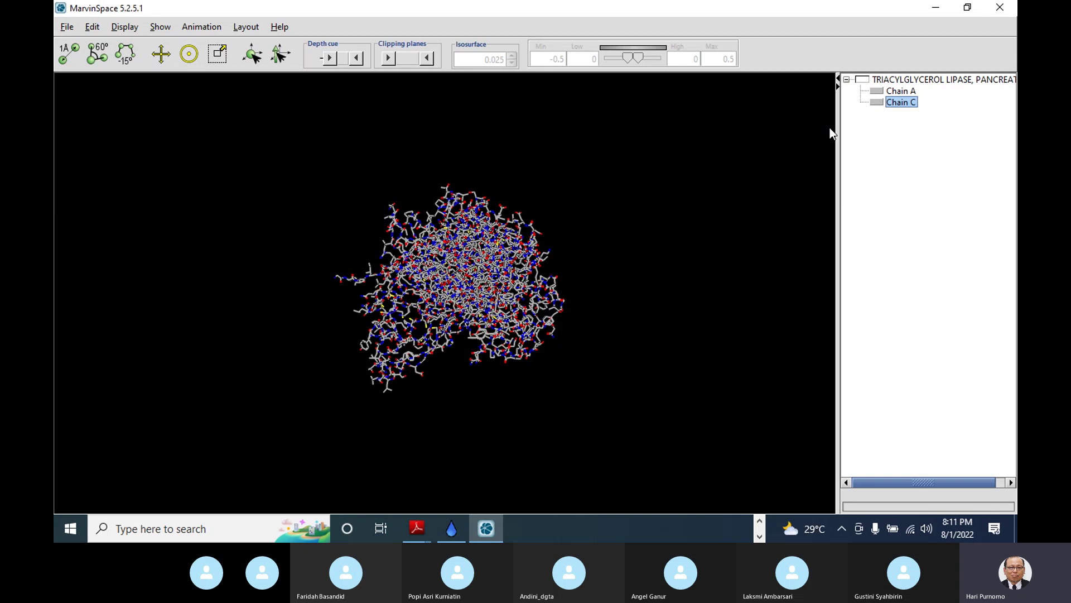
left_click_drag(838, 132, 727, 132)
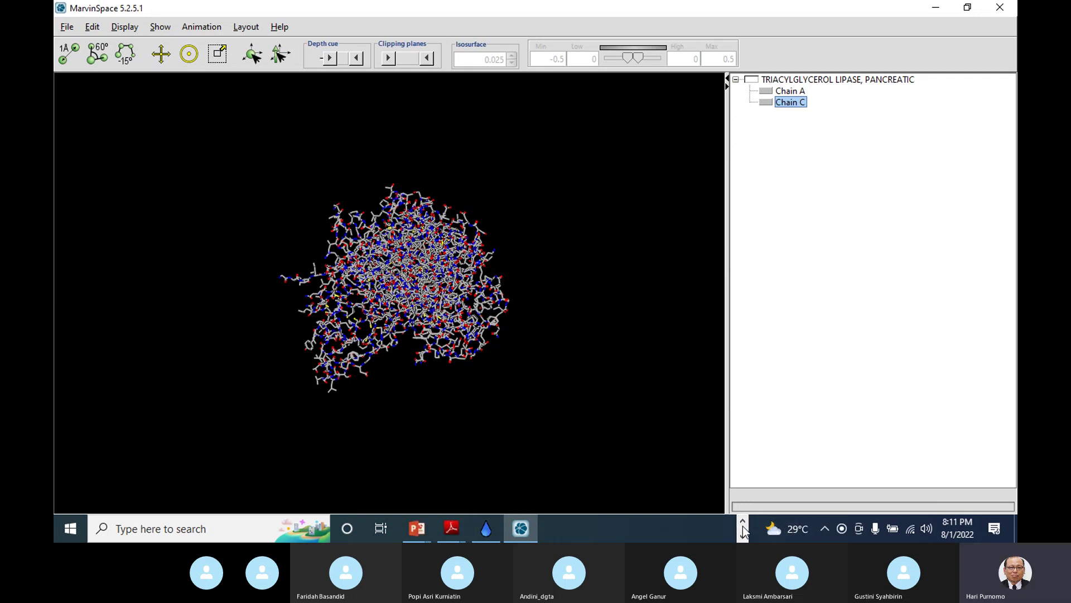
Switch to the 1N8S page in Chrome and examine its summary and the Entity 1 triacylglycerol lipase details with the protein feature view
left_click(743, 529)
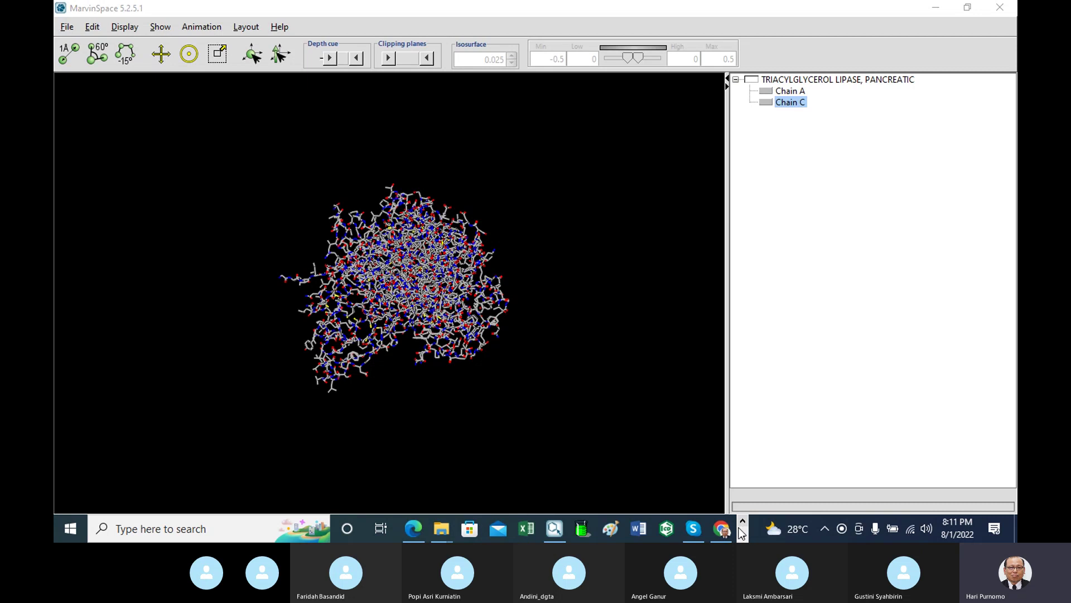
left_click(721, 528)
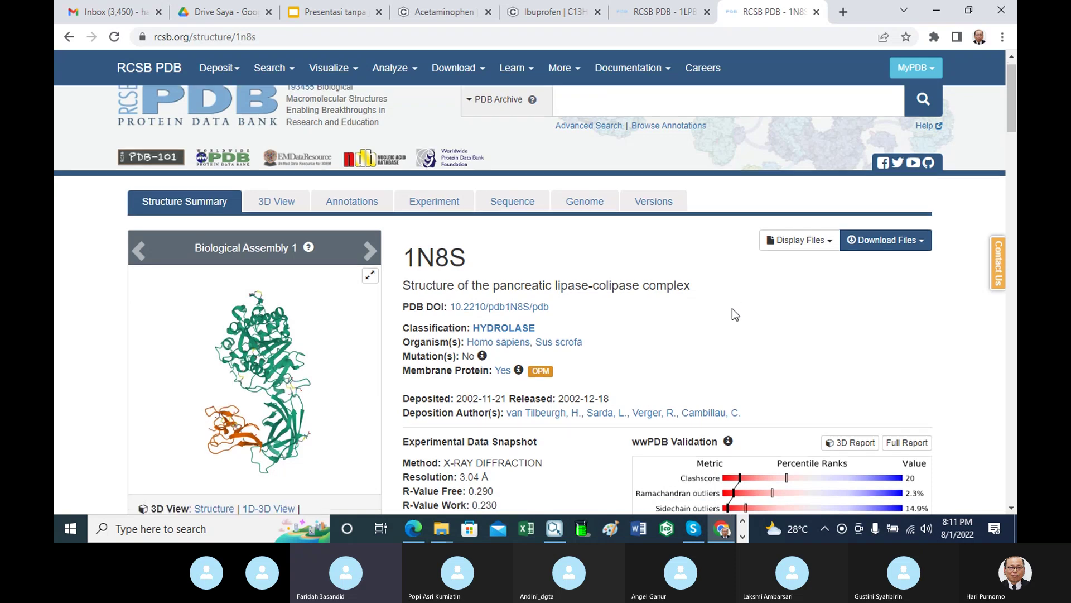
scroll(732, 308, "down", 1)
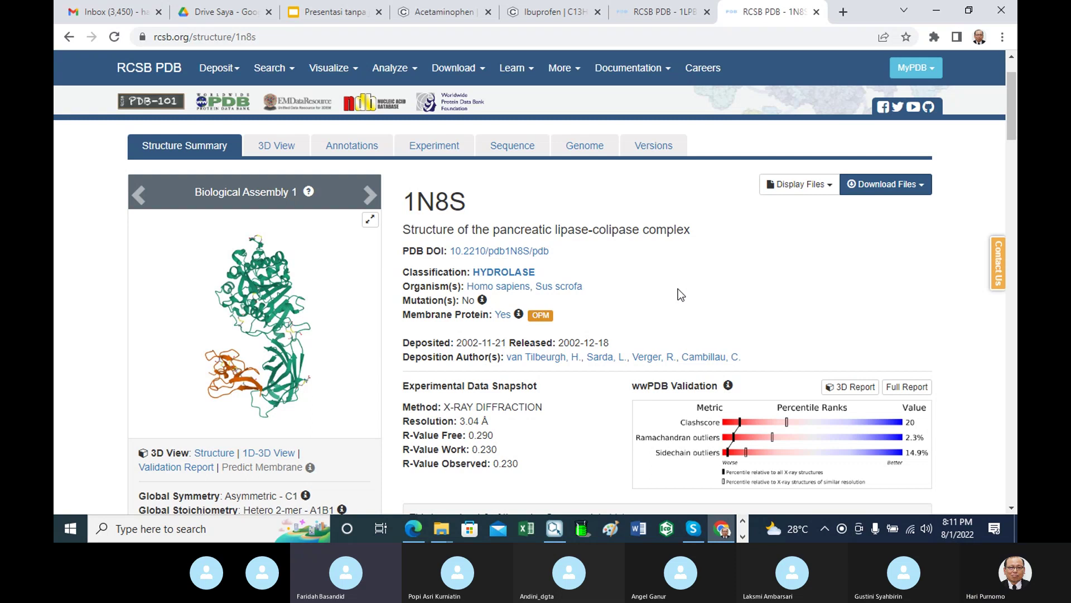
scroll(678, 289, "down", 3)
scroll(648, 322, "down", 5)
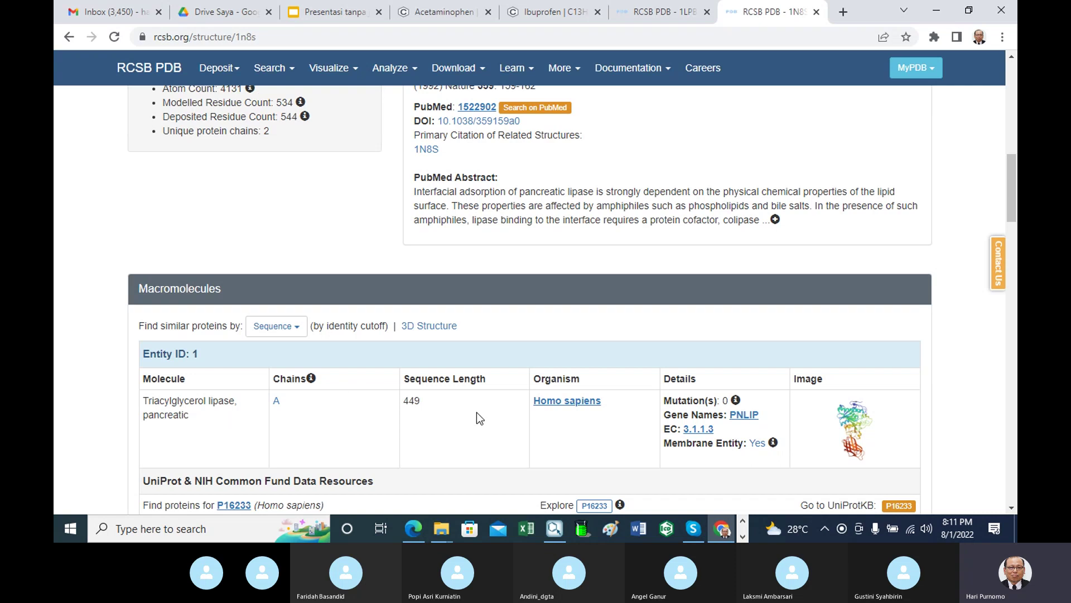
scroll(458, 416, "down", 1)
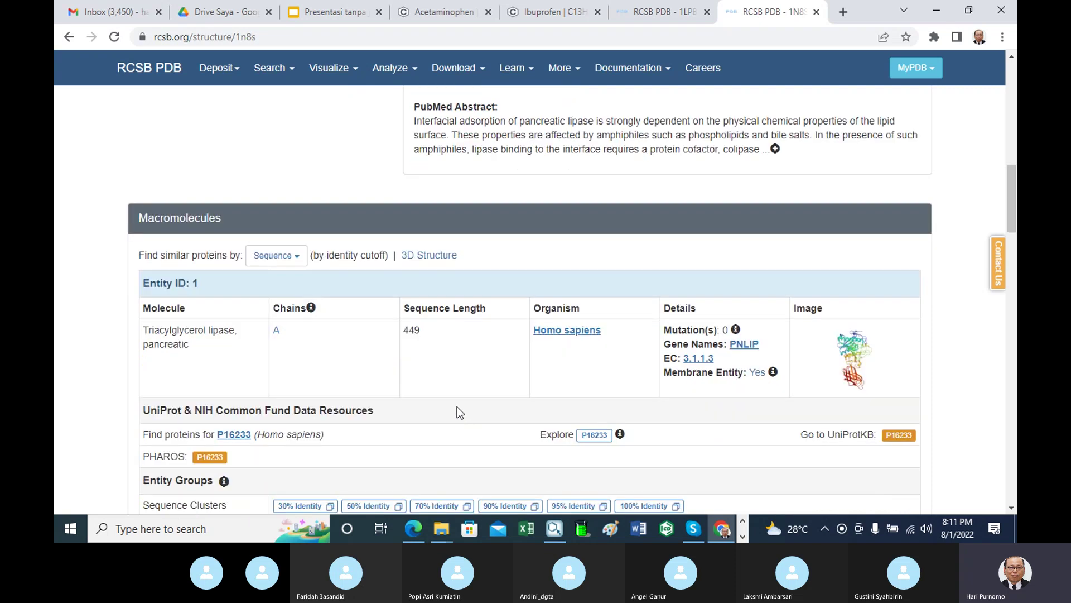
scroll(459, 388, "down", 1)
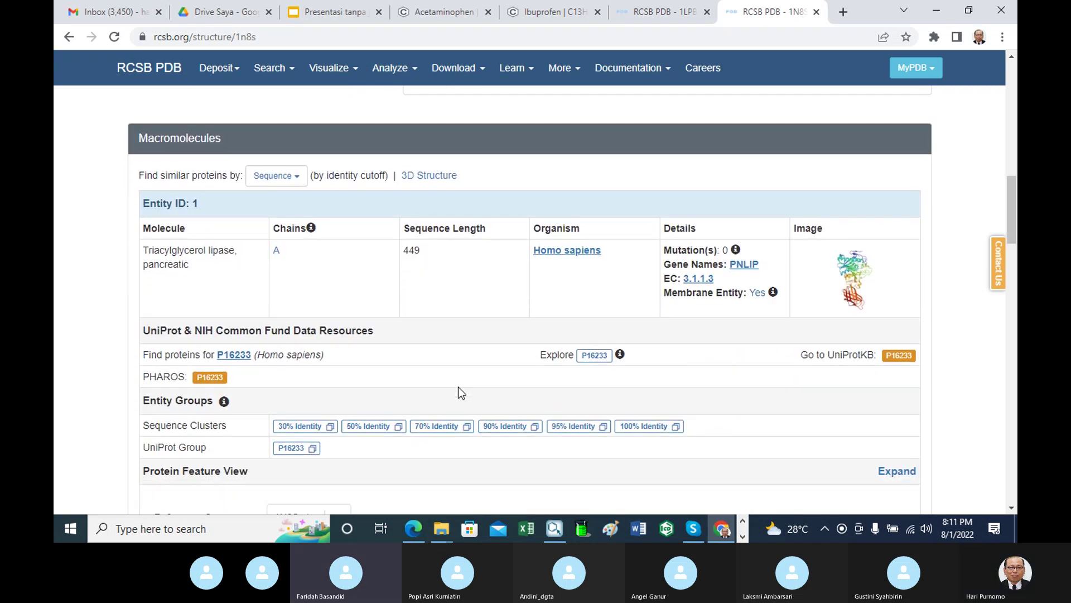
scroll(458, 387, "down", 2)
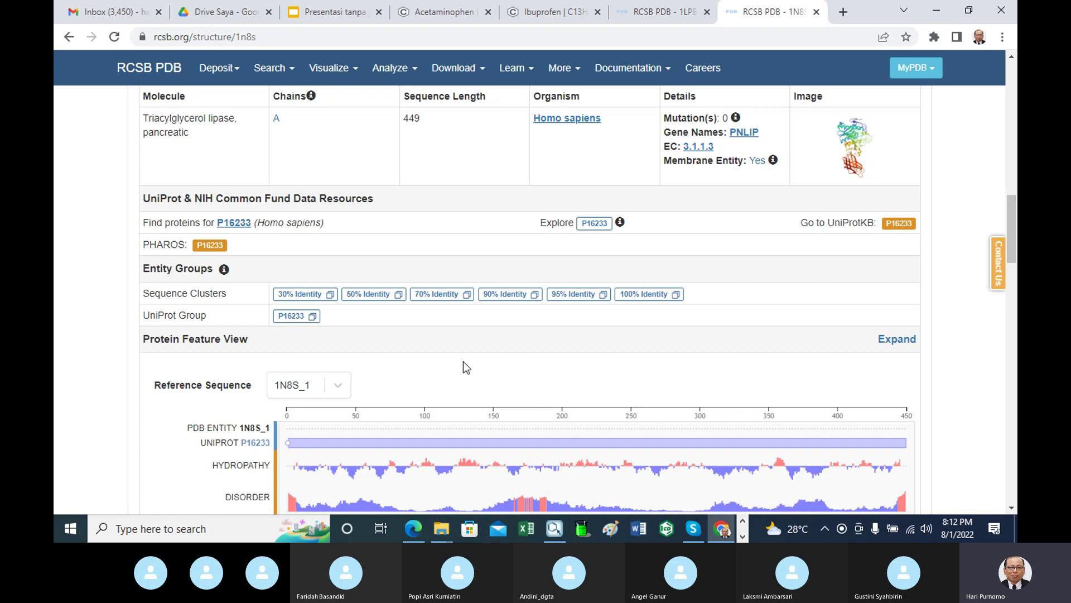
scroll(466, 367, "down", 3)
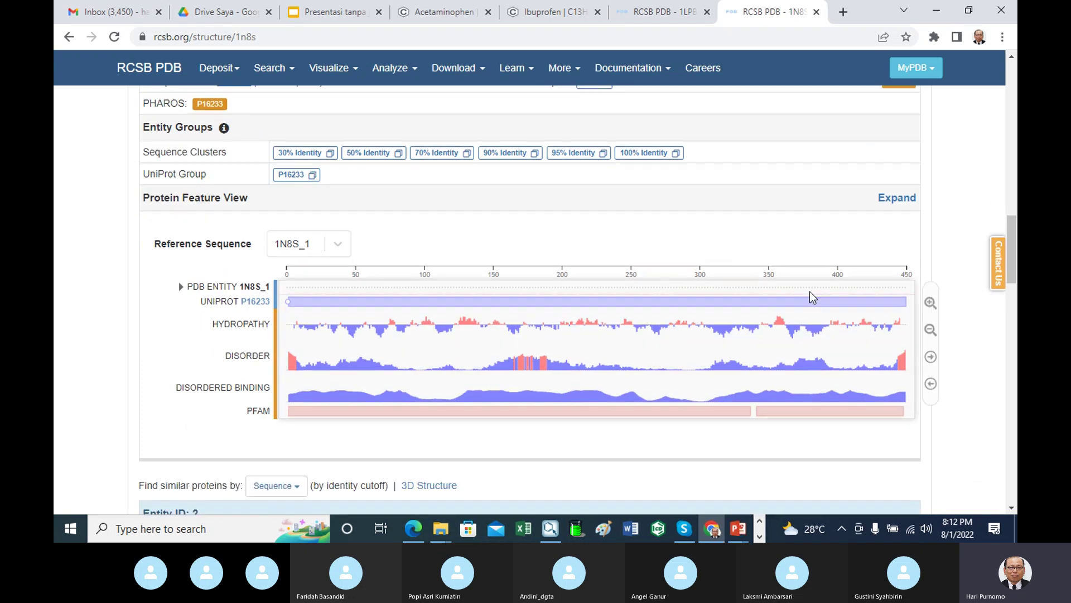
Examine the Entity 2 colipase II details and feature view, and compare them with the Entity 1 lipase section
scroll(982, 349, "down", 3)
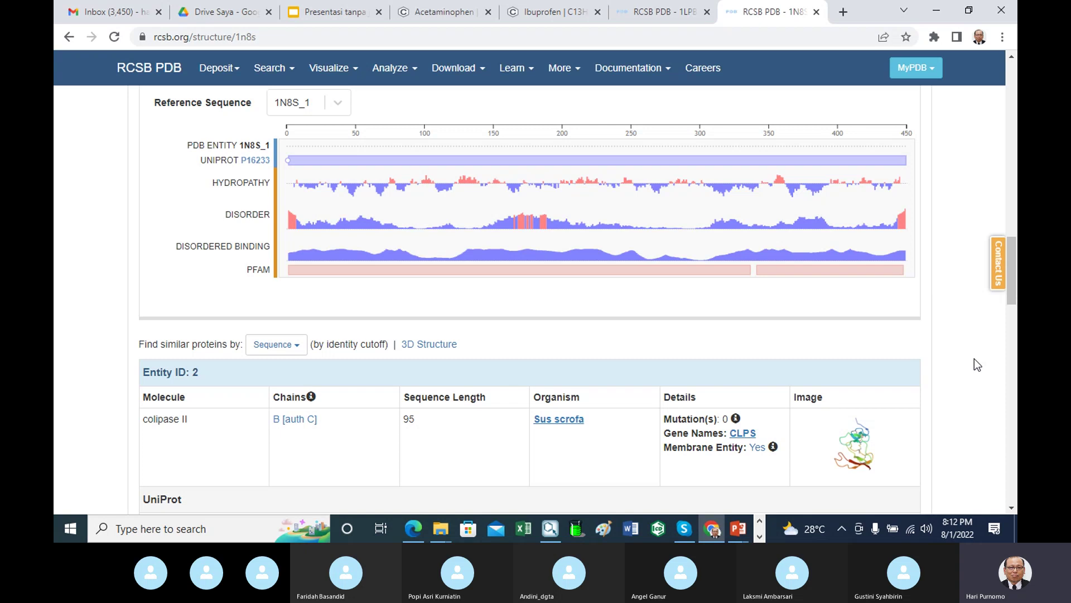
scroll(974, 358, "down", 5)
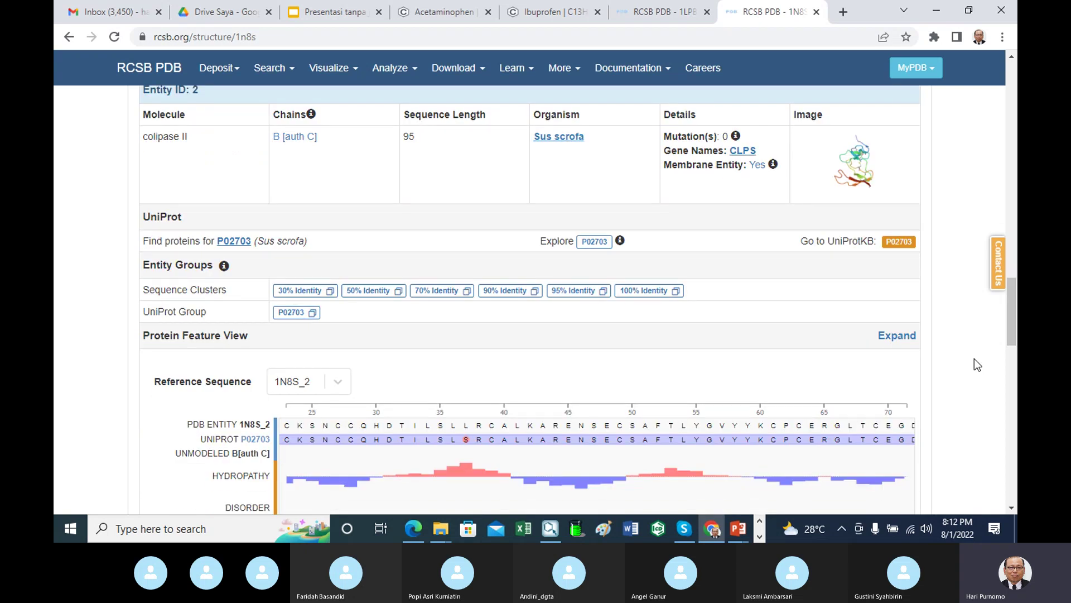
scroll(974, 359, "down", 1)
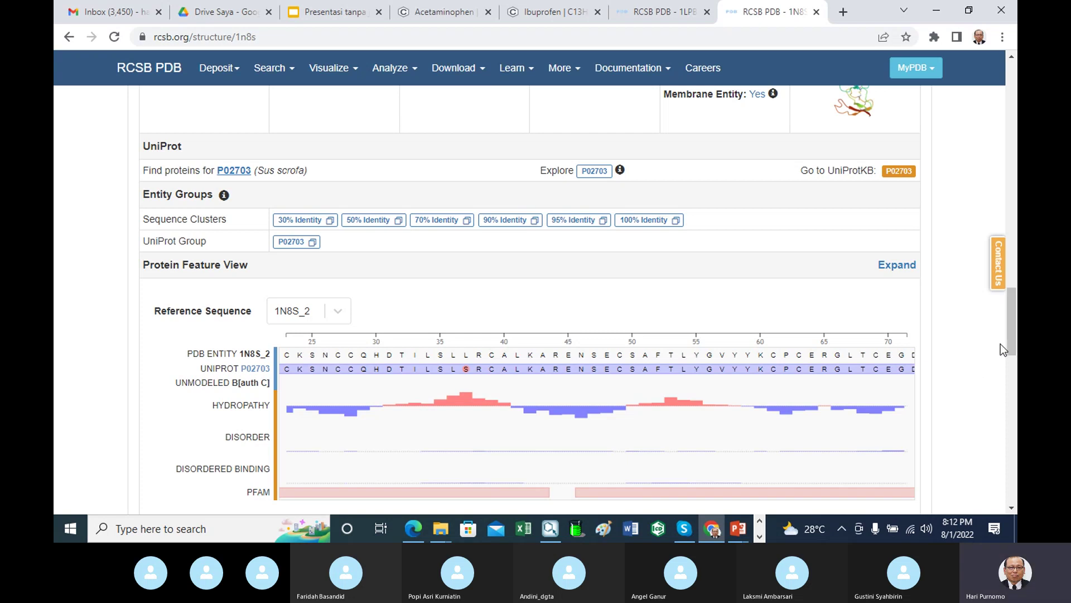
scroll(1001, 346, "up", 5)
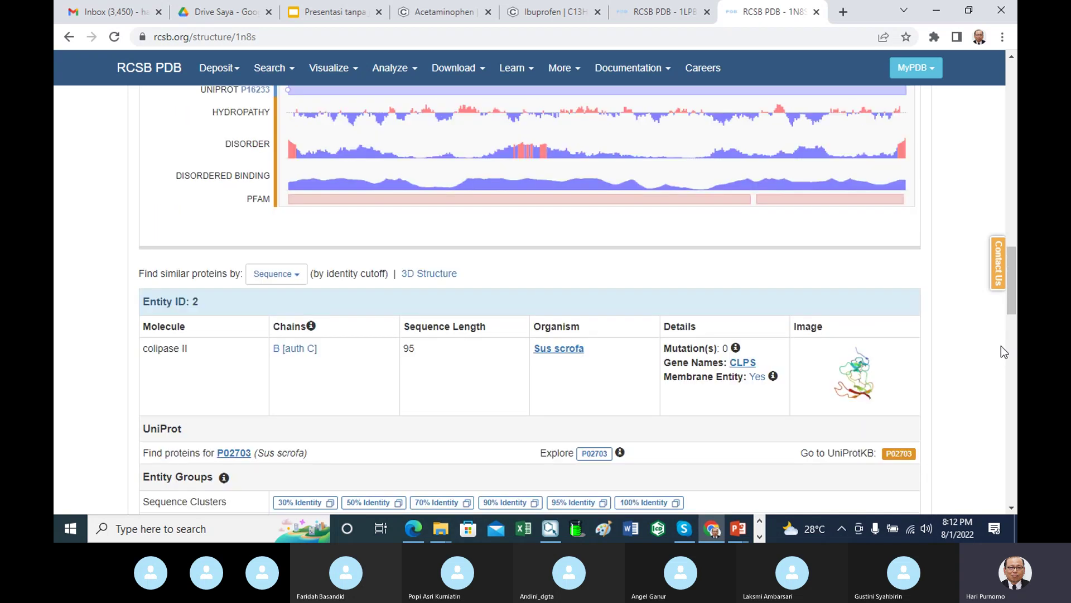
scroll(1000, 346, "up", 3)
scroll(997, 346, "down", 3)
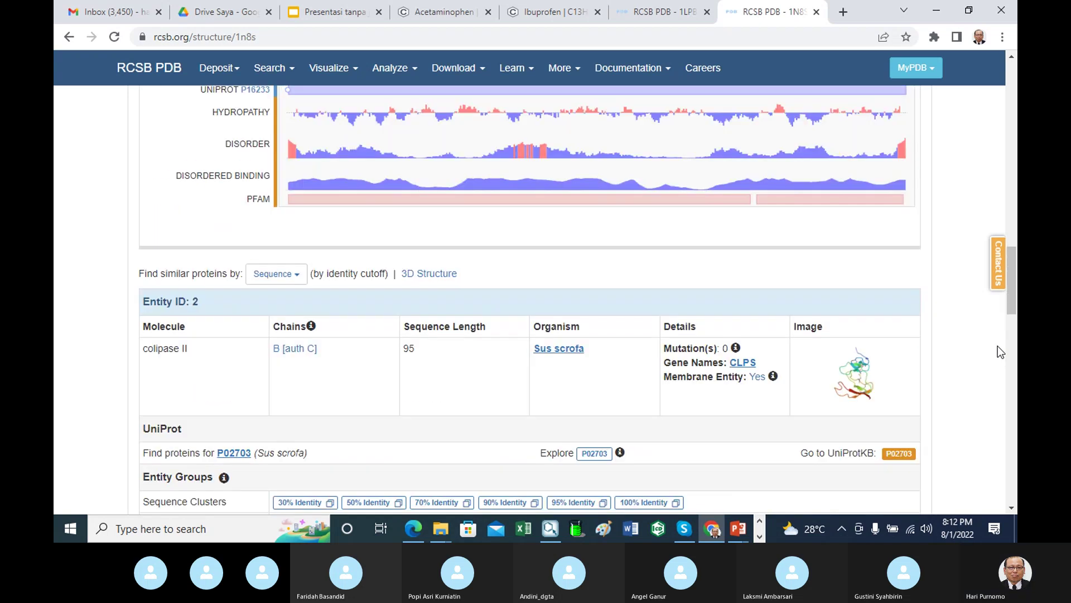
scroll(998, 347, "up", 5)
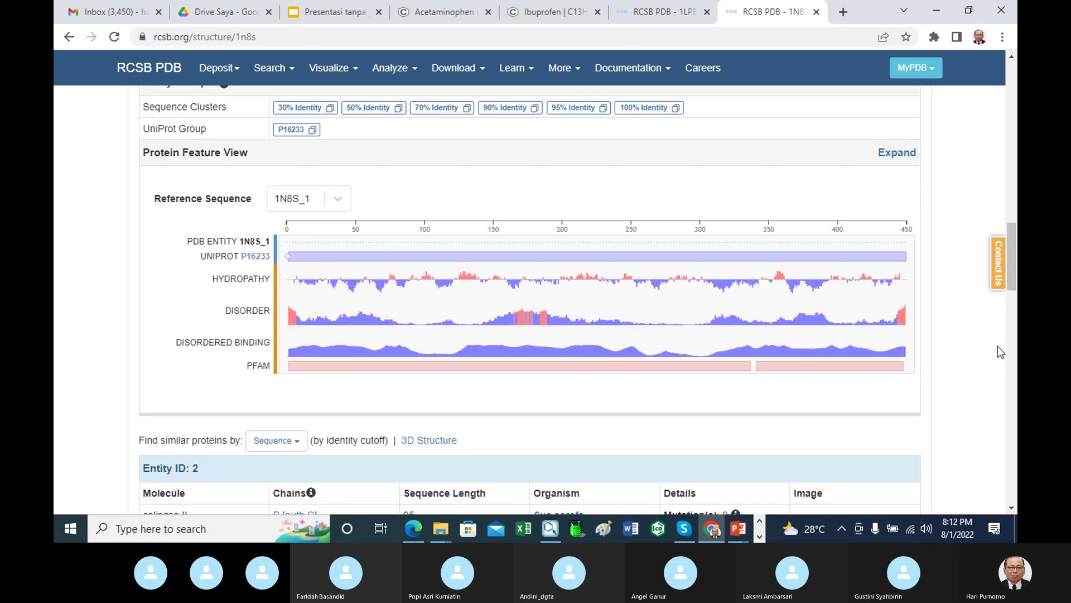
scroll(998, 351, "up", 1)
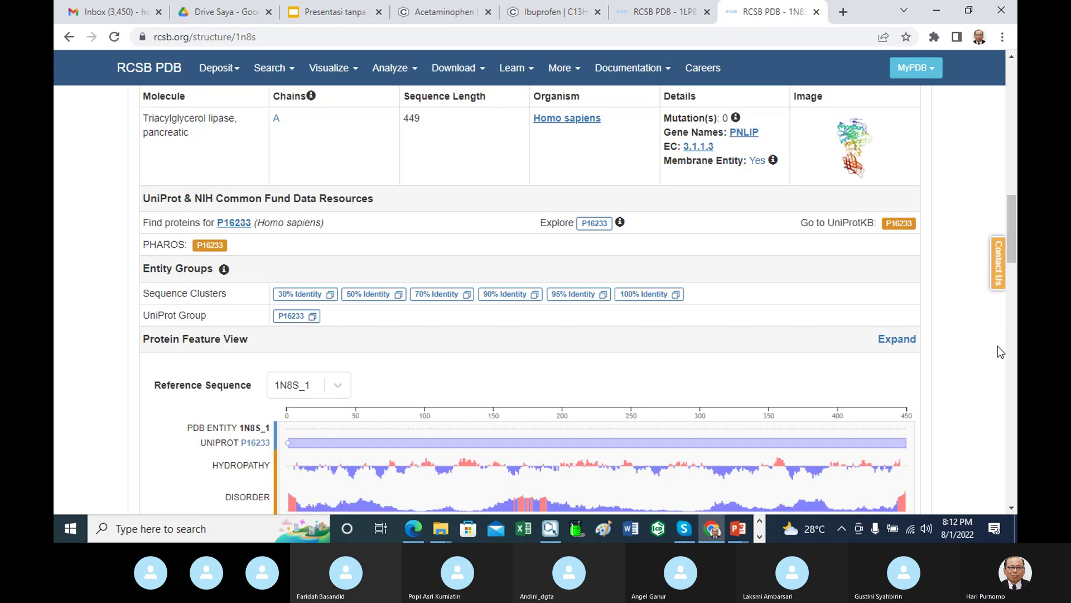
scroll(998, 346, "up", 1)
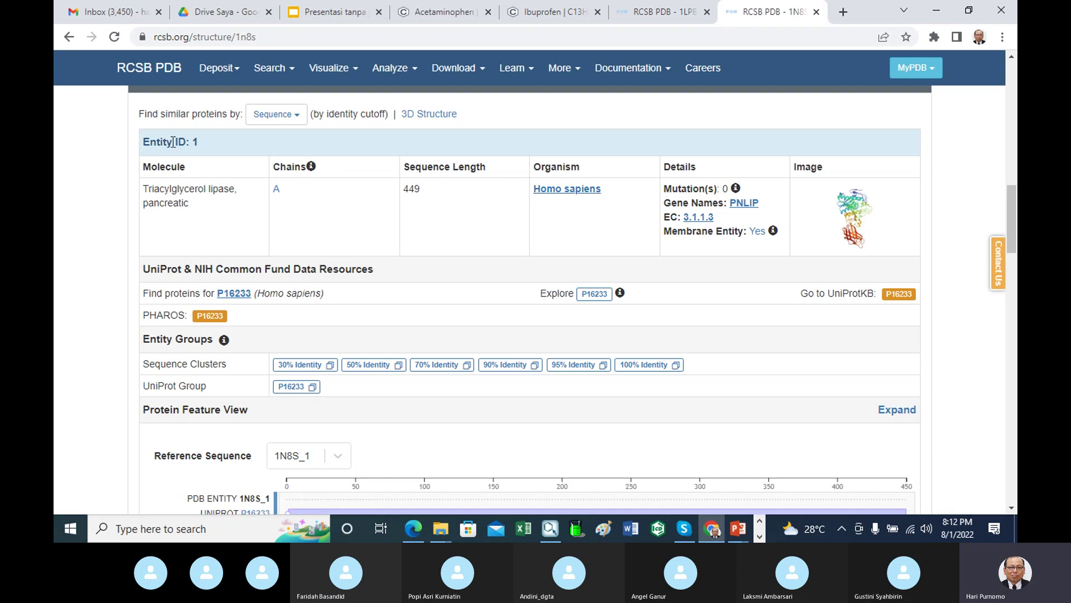
mouse_move(598, 58)
Switch to File Explorer, open the KOMPUTASI folder on the Desktop, and launch YASARA from its shortcut
left_click(760, 536)
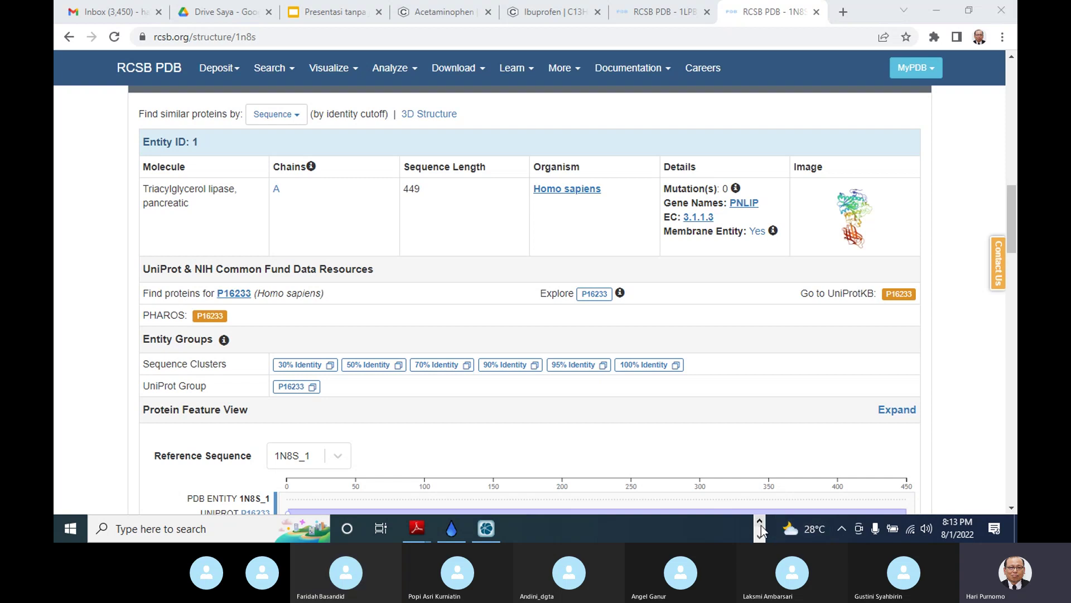
left_click(760, 522)
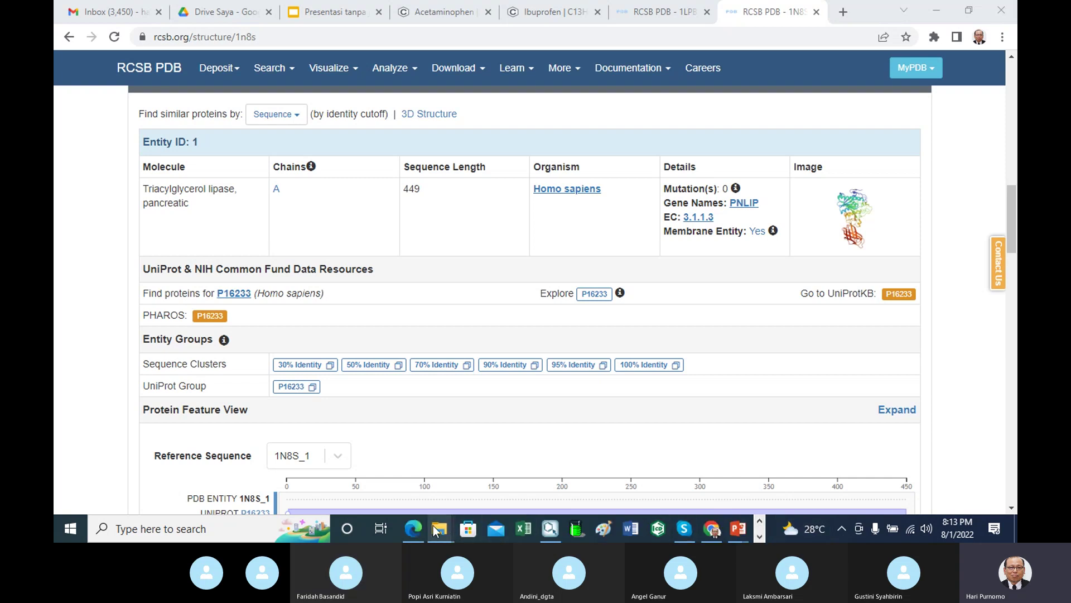
mouse_move(437, 530)
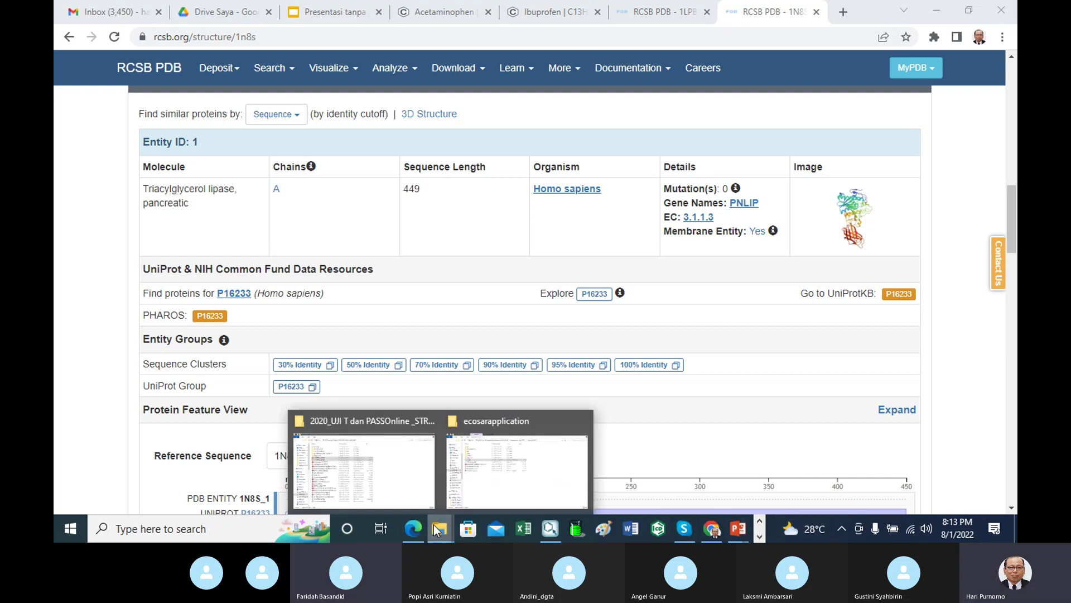
left_click(380, 469)
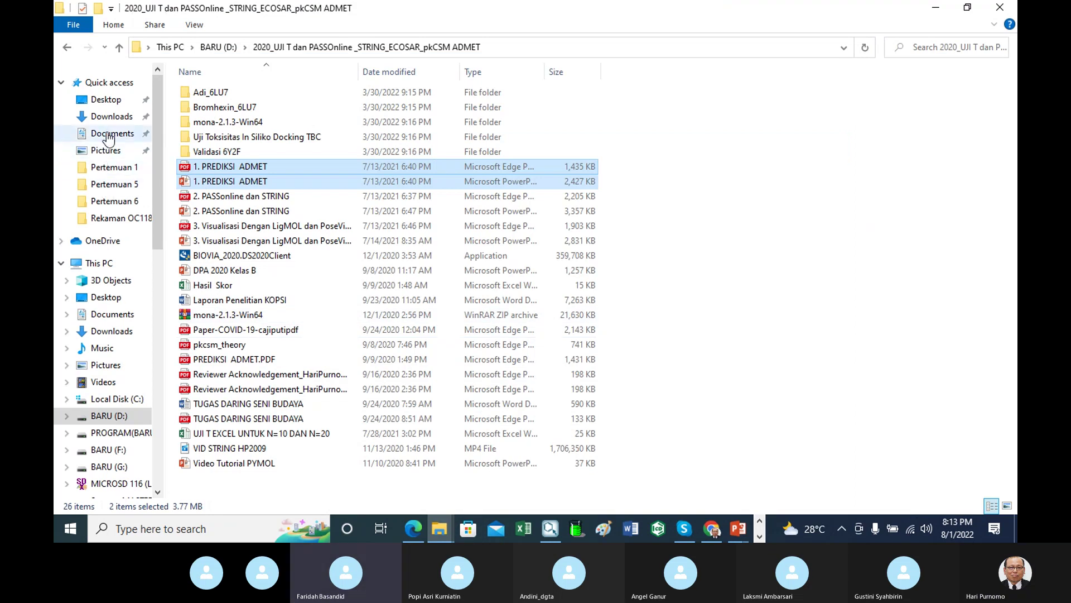
left_click(106, 100)
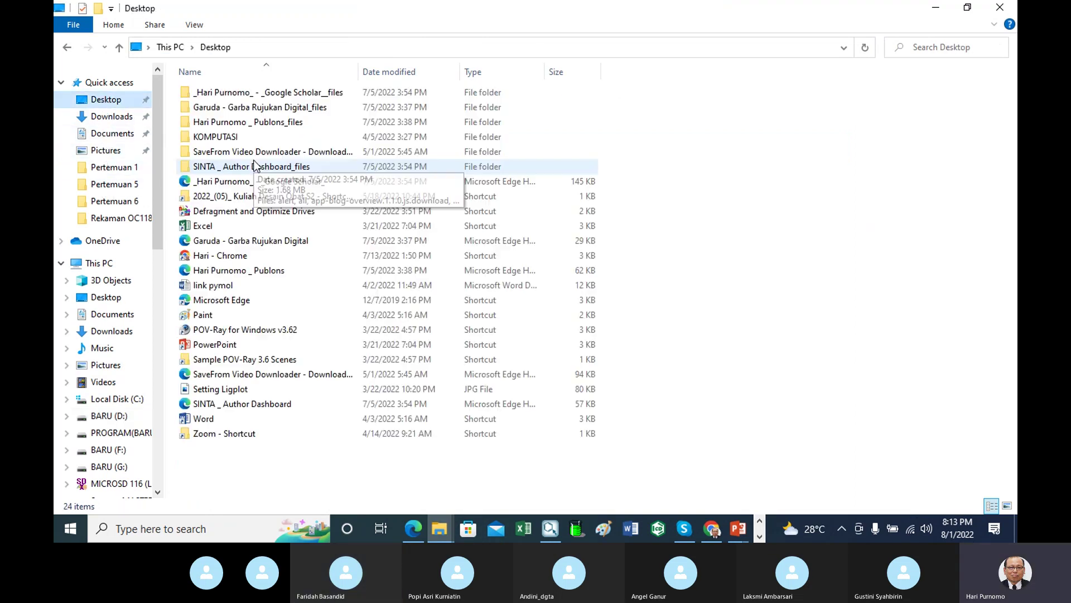
double_click(233, 139)
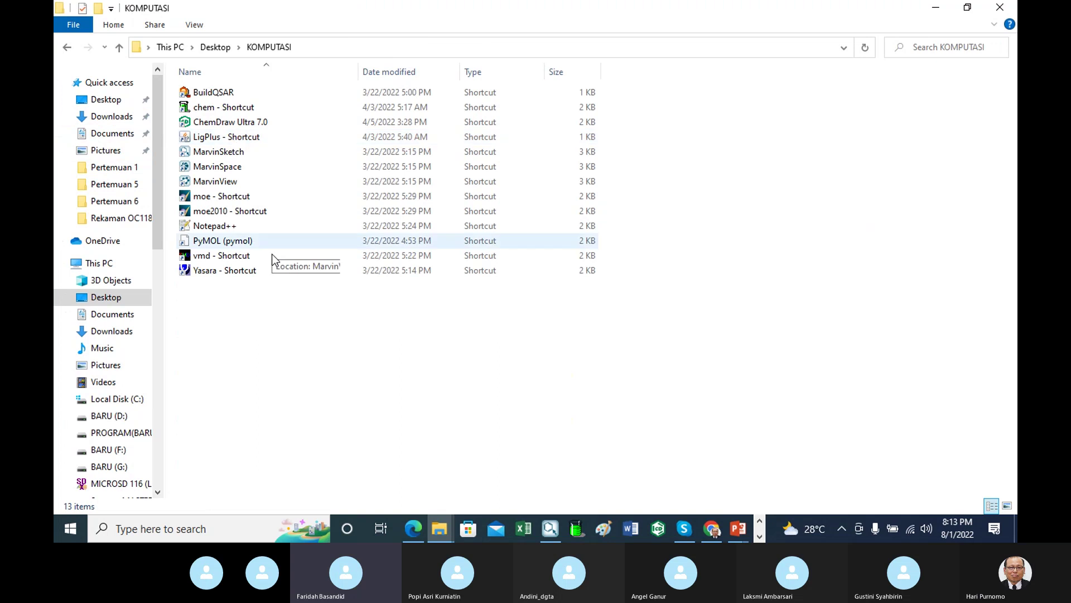
left_click(241, 271)
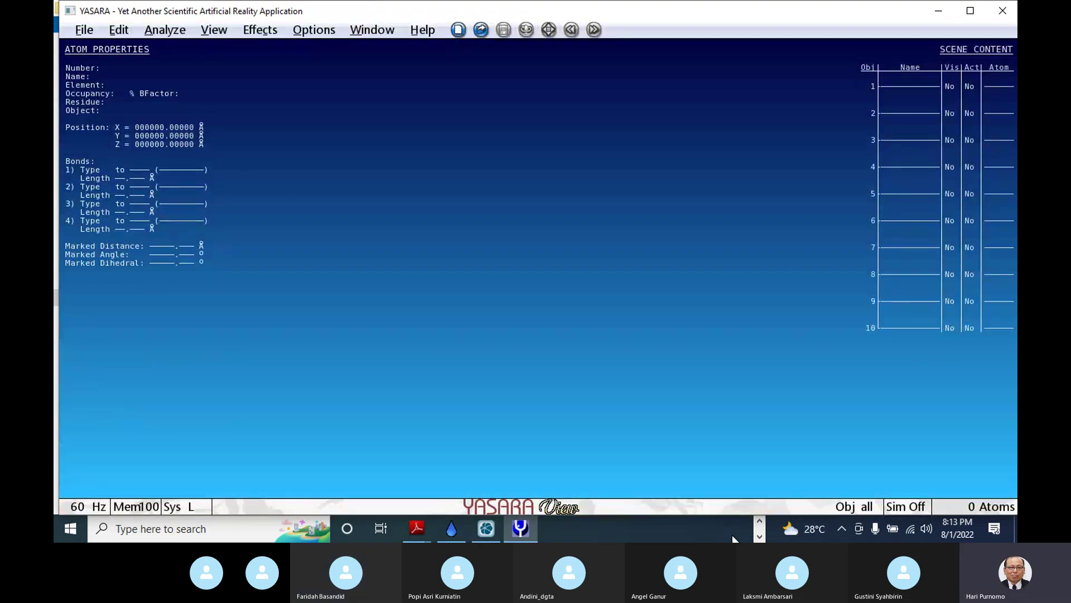
Return to File Explorer and copy the 1n8s PDB file from the Downloads folder
left_click(758, 525)
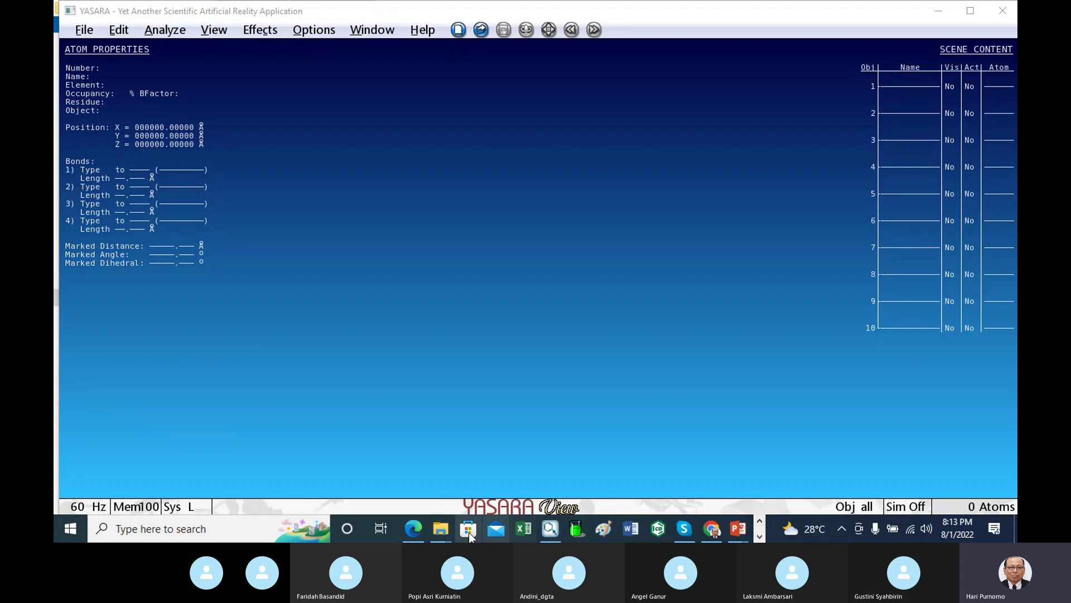
left_click(439, 531)
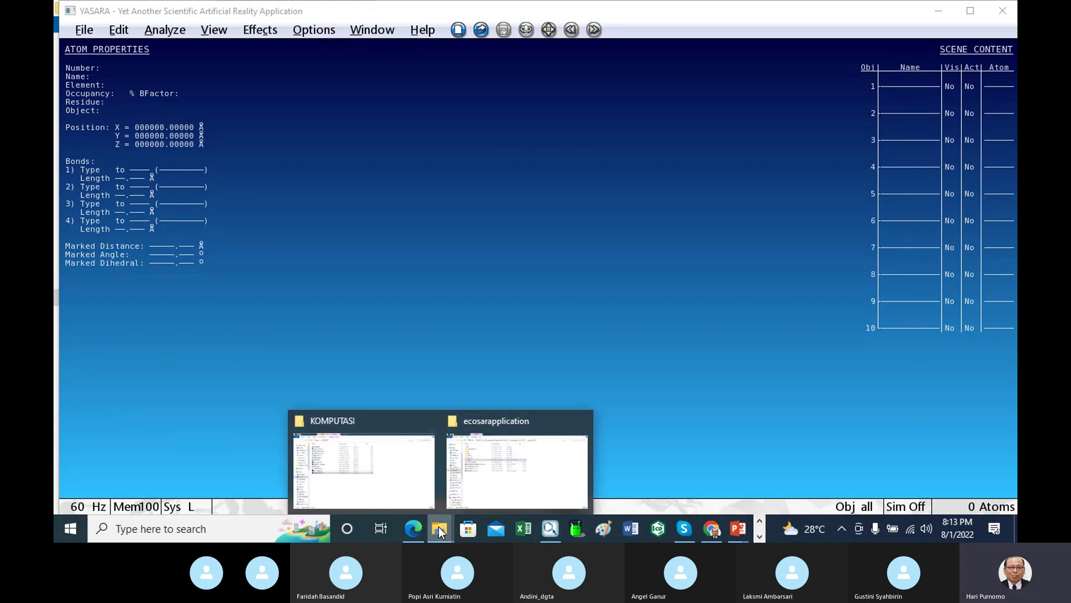
left_click(370, 466)
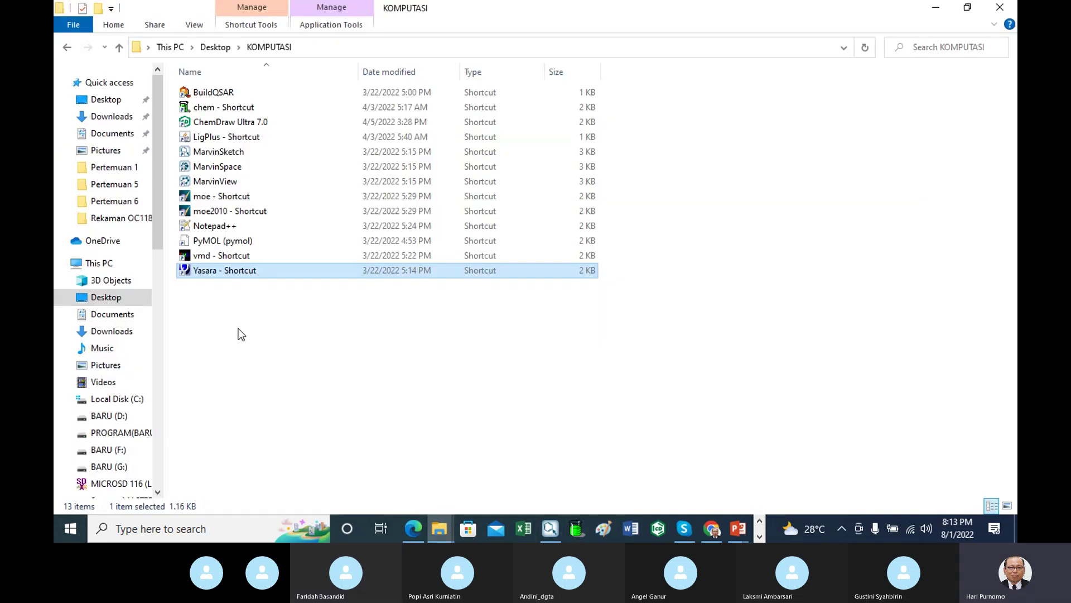
left_click(109, 119)
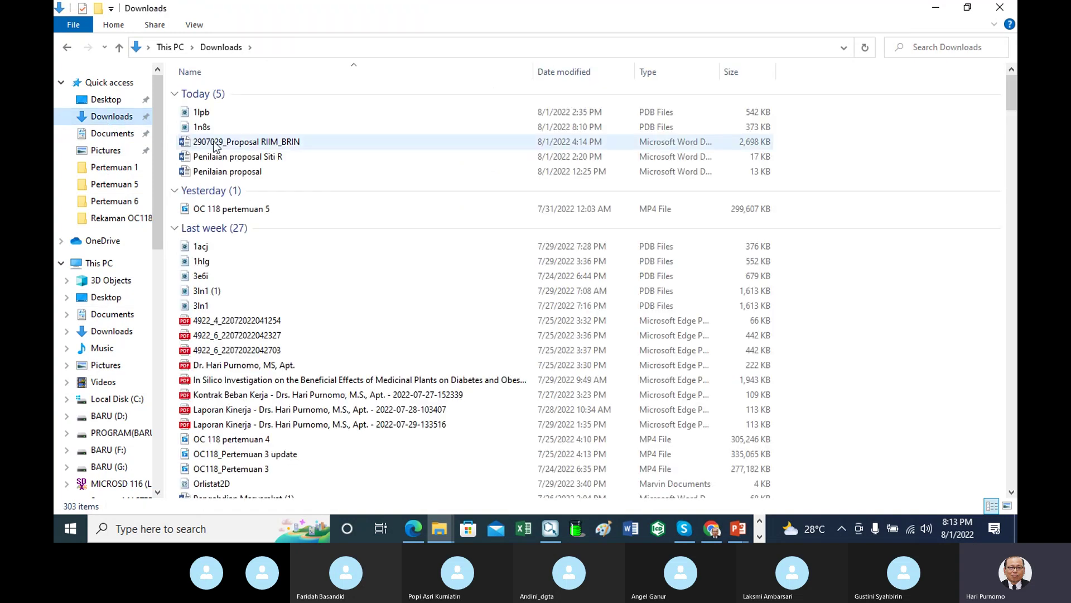
left_click(202, 127)
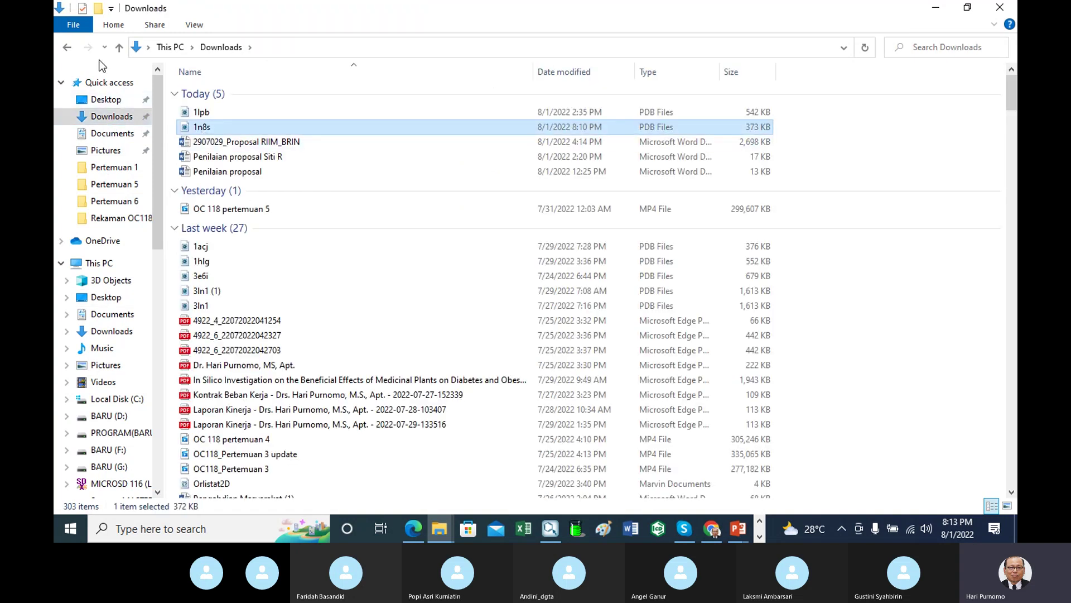
left_click(111, 25)
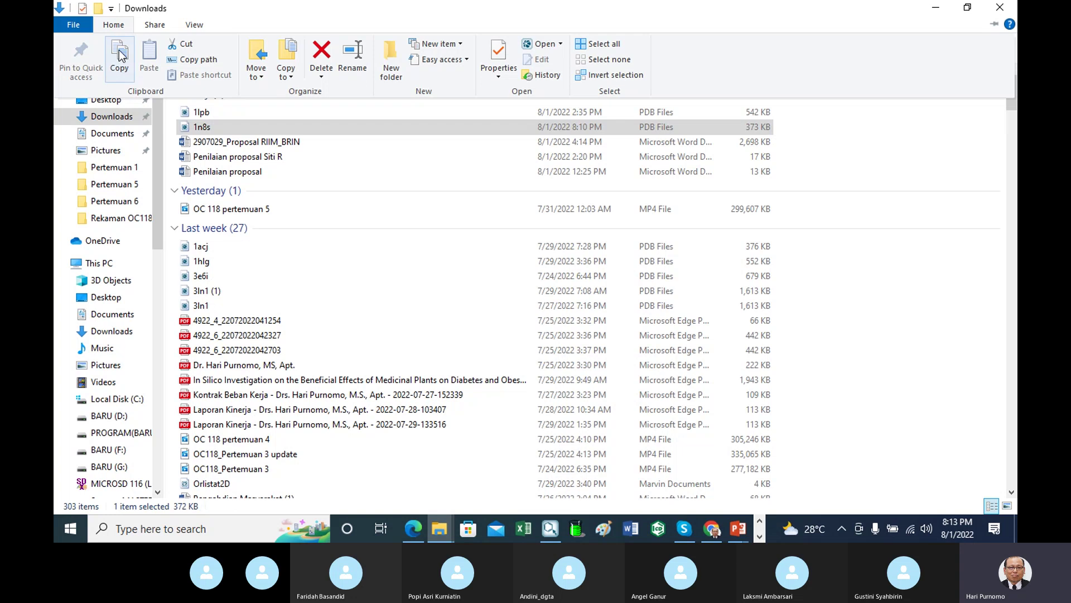
Open the Pertemuan 6_1 Agust 2022 folder inside 2022_(07)_Kelon Docking Kombinasi Paraibu terhadap 3LN1 on drive BARU (D:)
left_click(111, 267)
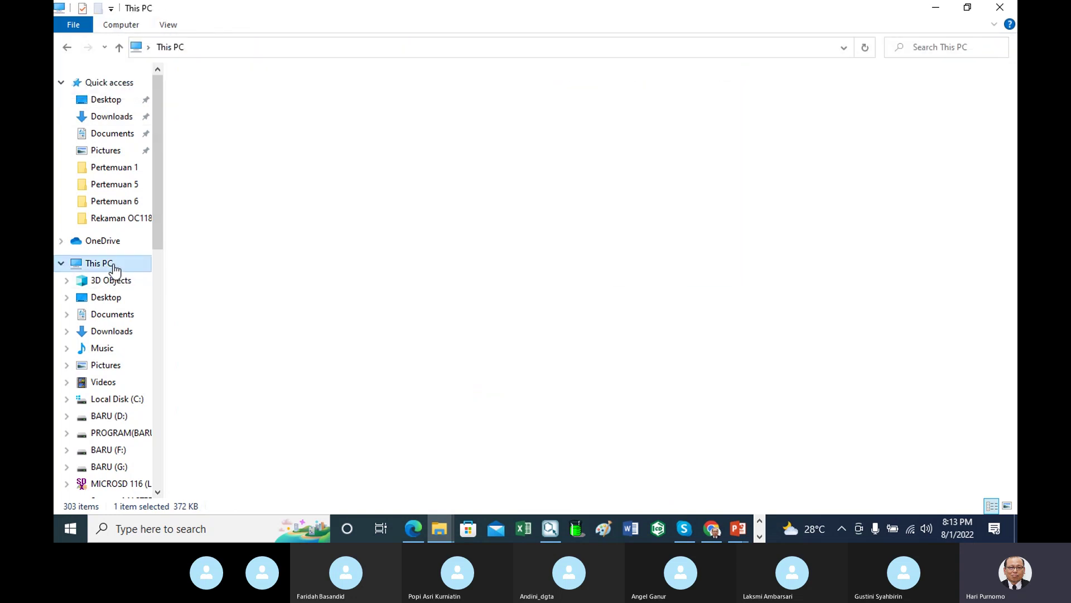
double_click(412, 215)
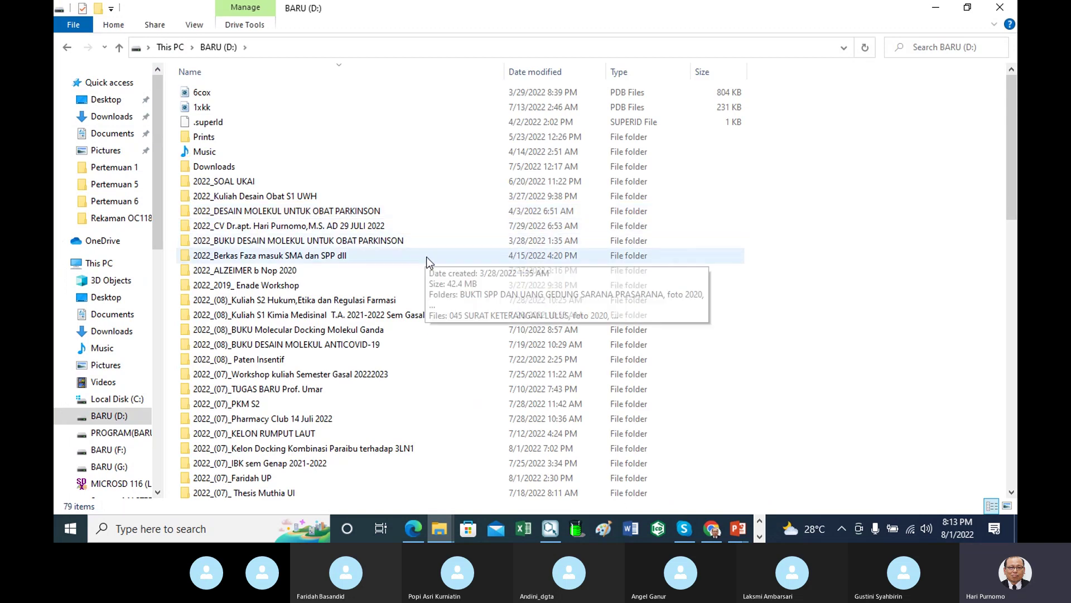
scroll(433, 263, "down", 3)
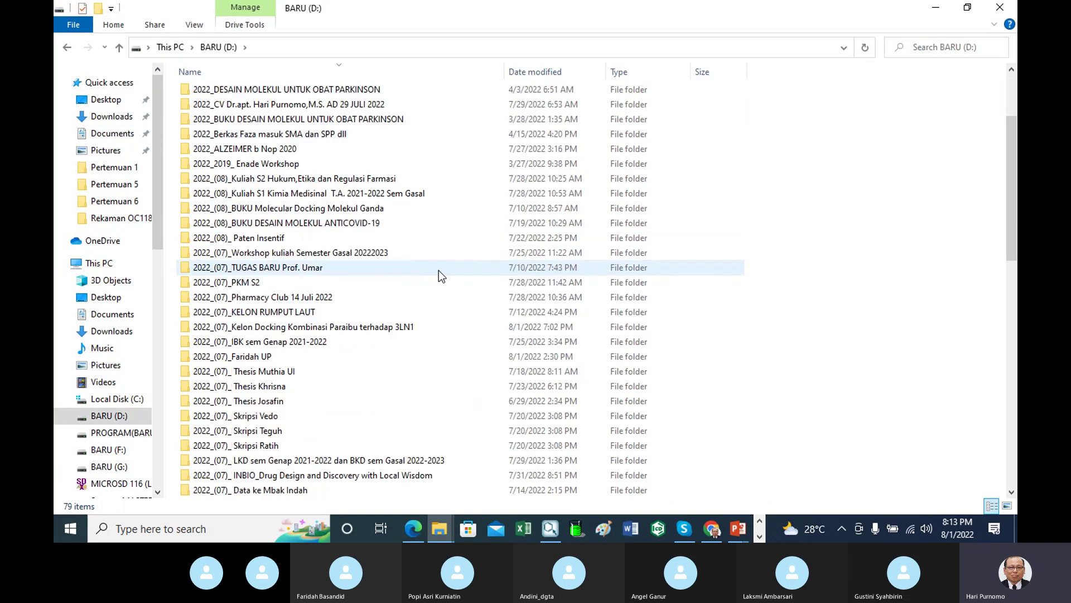
left_click(402, 332)
double_click(402, 333)
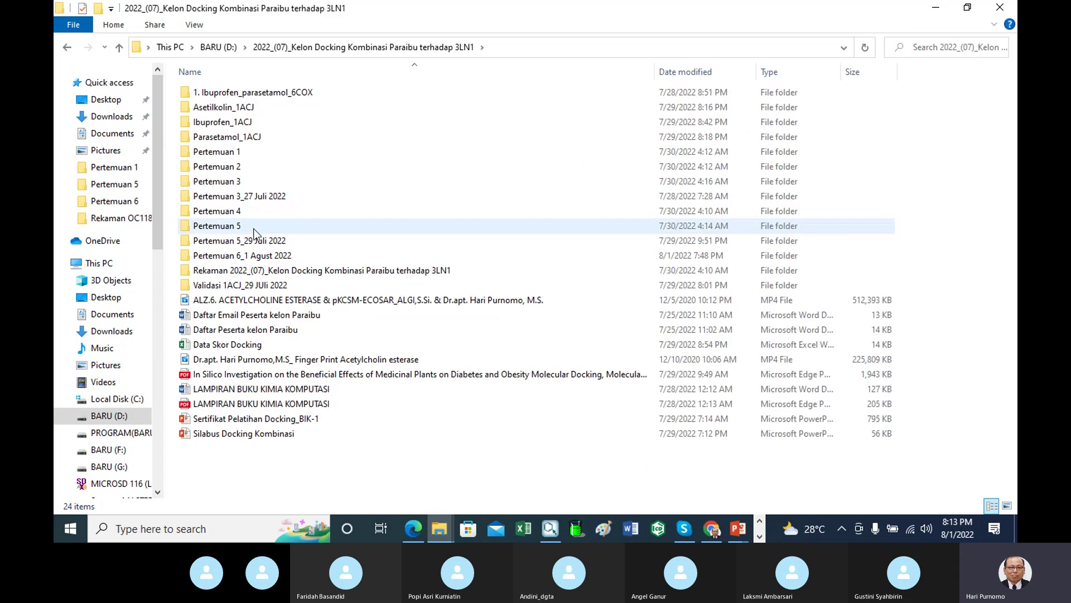
left_click(247, 258)
double_click(248, 258)
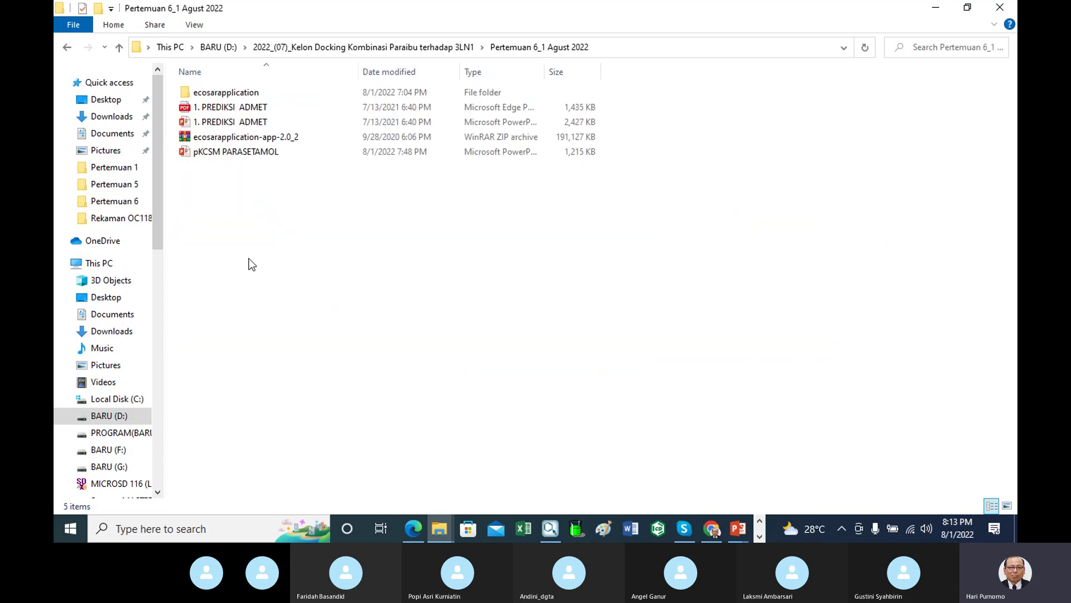
Create a new folder named PDB Tanpa Ligand in Pertemuan 6_1 Agust 2022
right_click(297, 182)
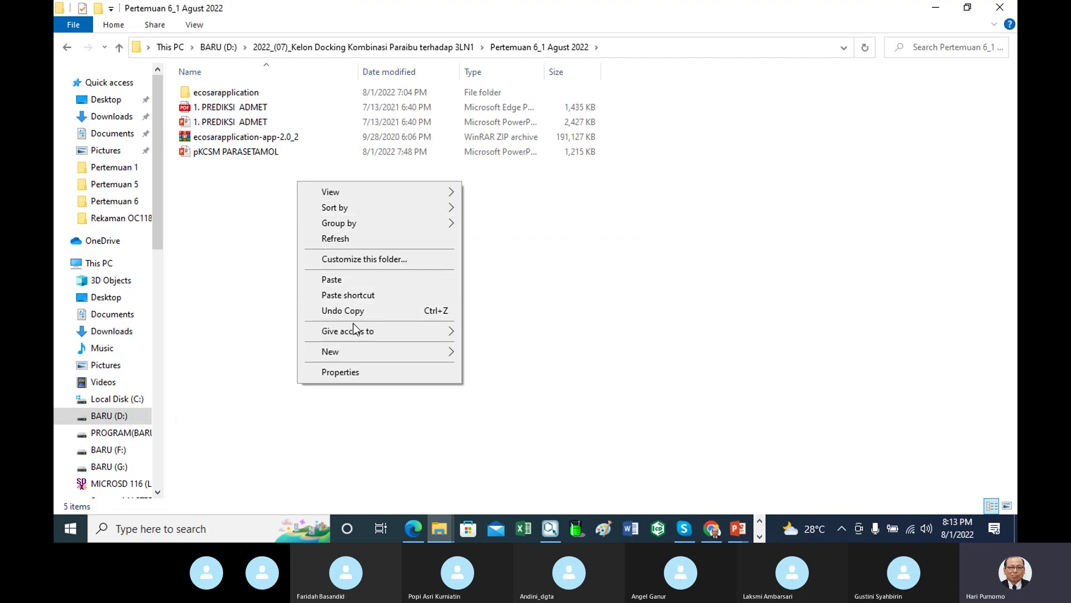
mouse_move(437, 352)
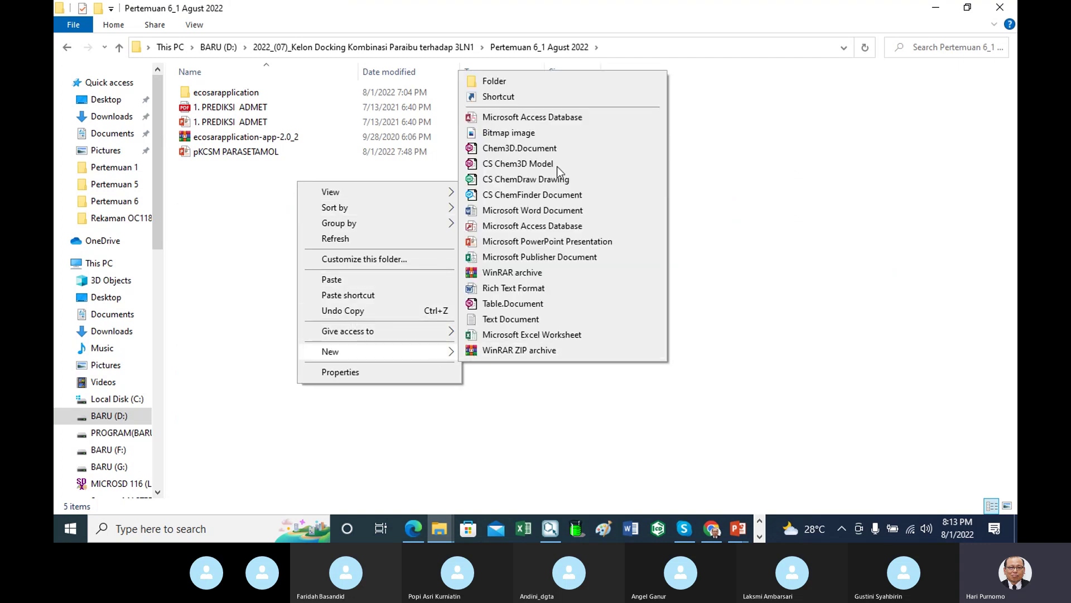
left_click(512, 82)
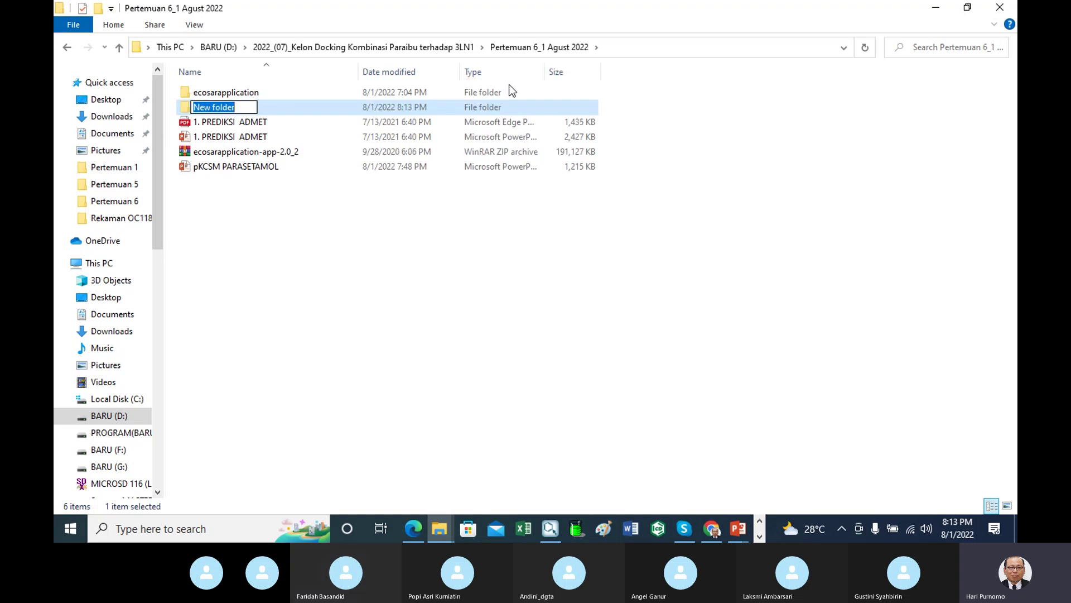
type("p")
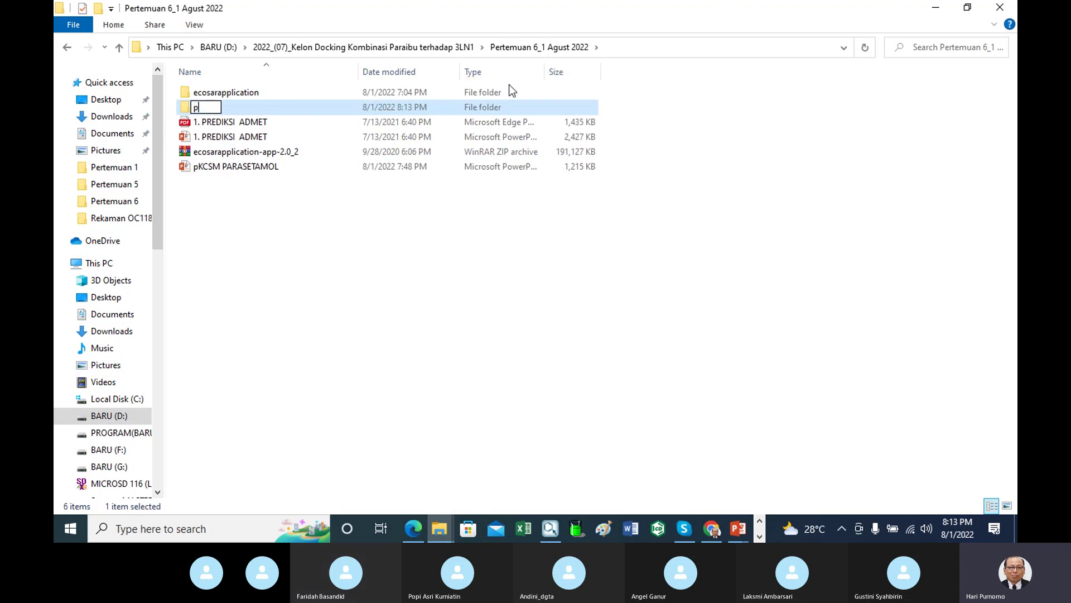
type("db")
key("BackSpace")
key("BackSpace")
key("BackSpace")
type("PD")
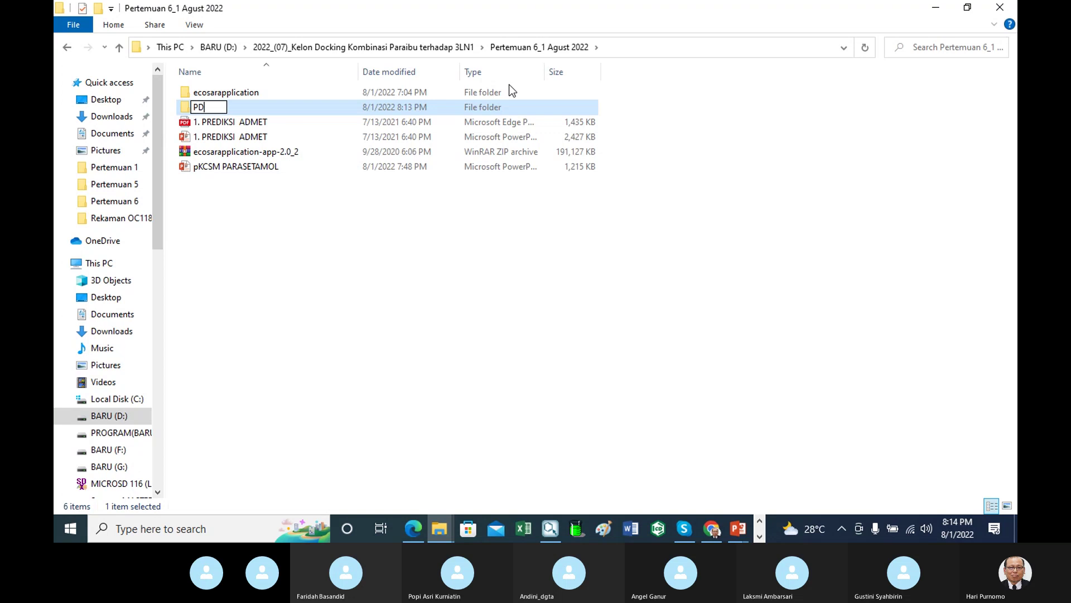
type("B")
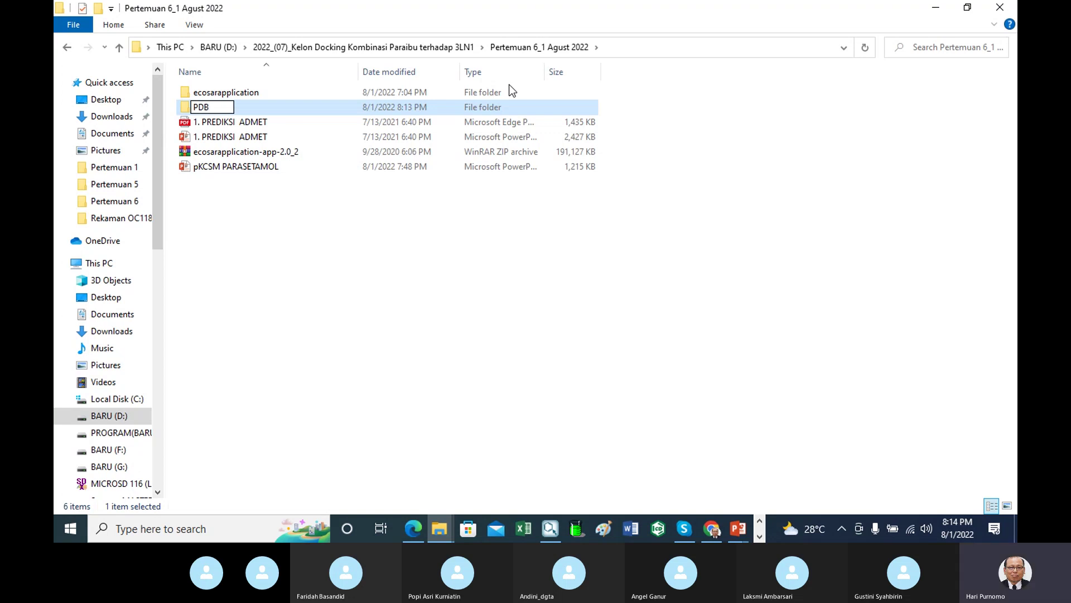
type(" tAB")
key("BackSpace")
key("BackSpace")
key("BackSpace")
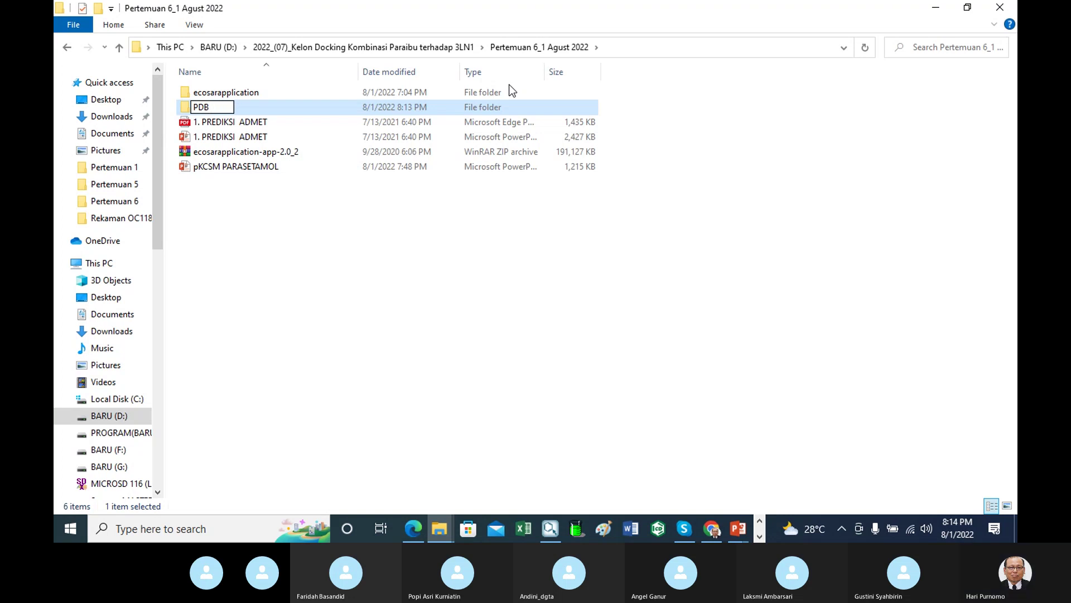
type("Tanpa Liga")
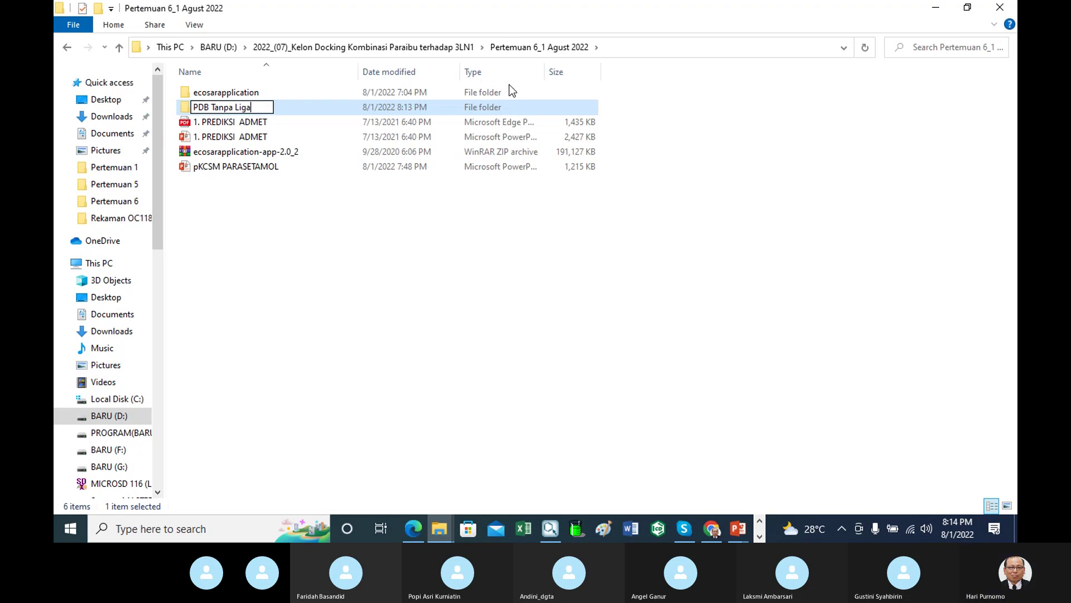
type("nd")
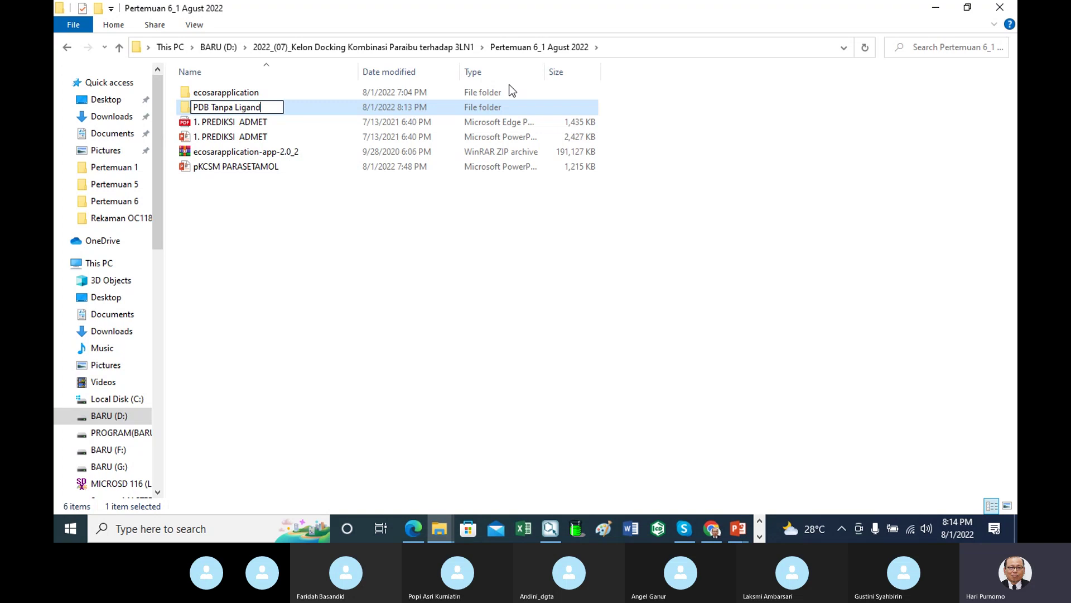
key("Return")
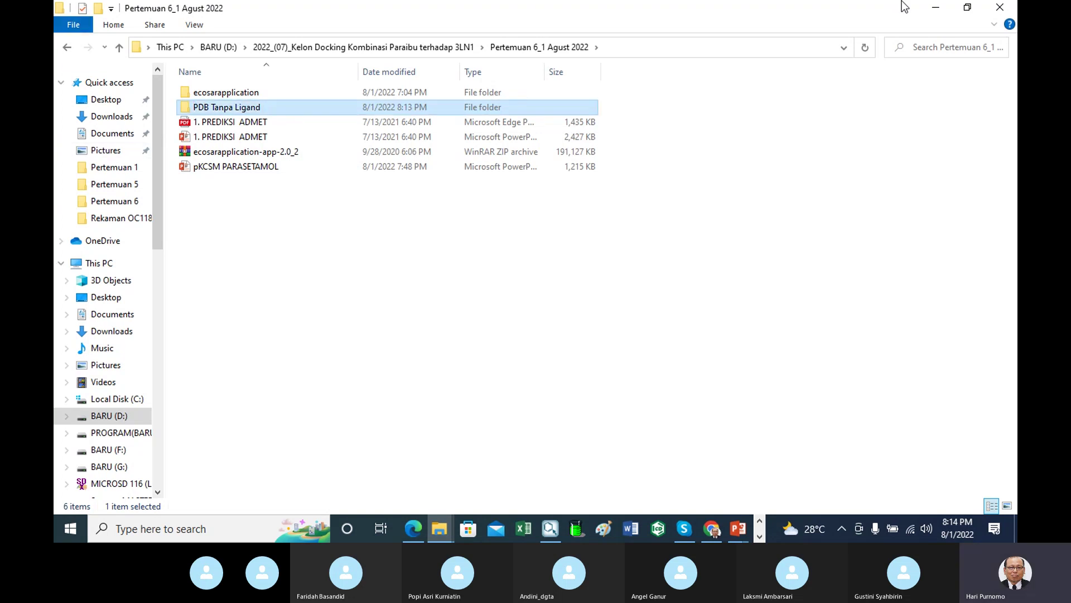
Paste the copied 1n8s file into the PDB Tanpa Ligand folder and return to its parent folder
double_click(252, 111)
left_click(116, 28)
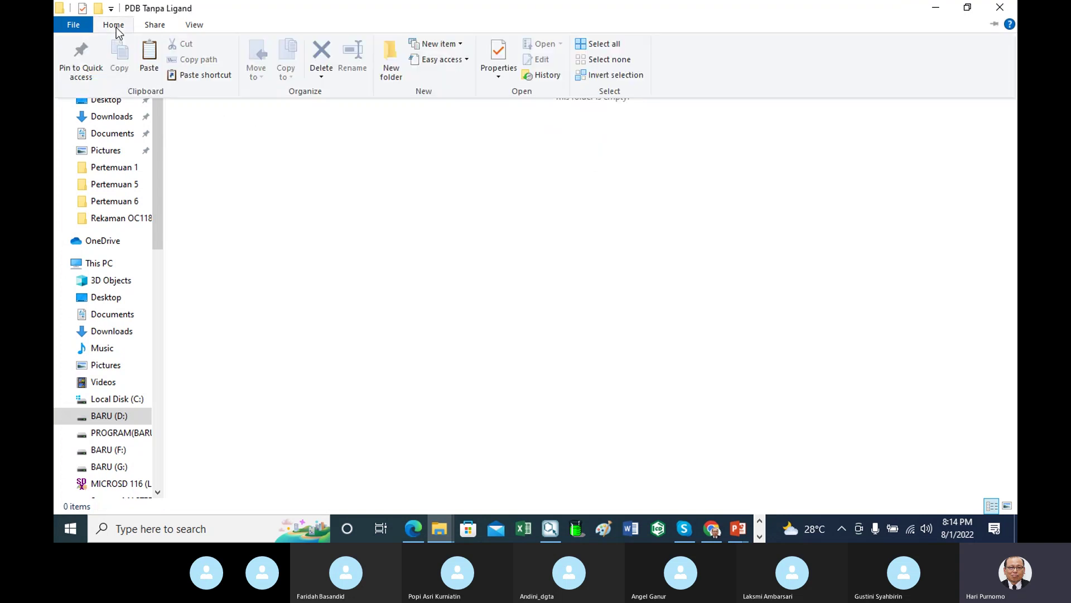
left_click(149, 59)
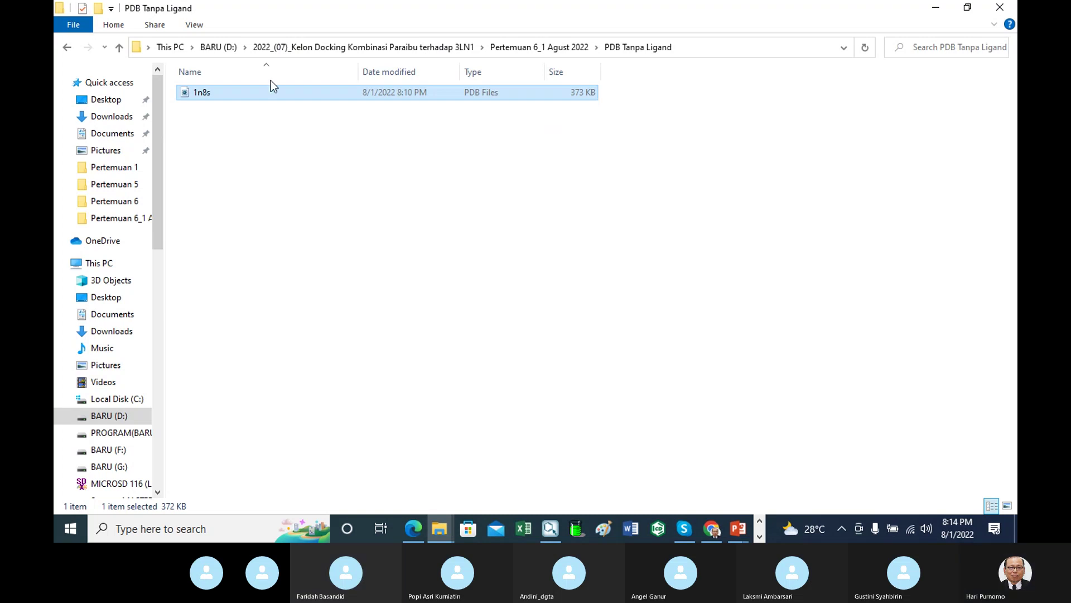
left_click(117, 48)
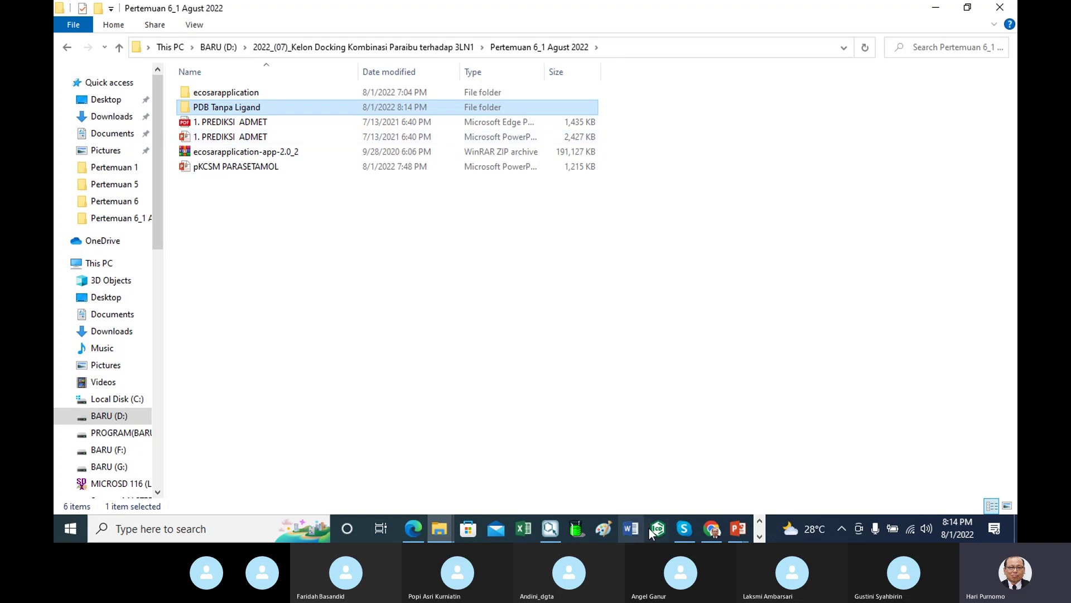
Switch to Chrome, search for Orlistat pubChem in a new tab, and open the PubChem compound page for Orlistat (C29H53NO5)
left_click(711, 528)
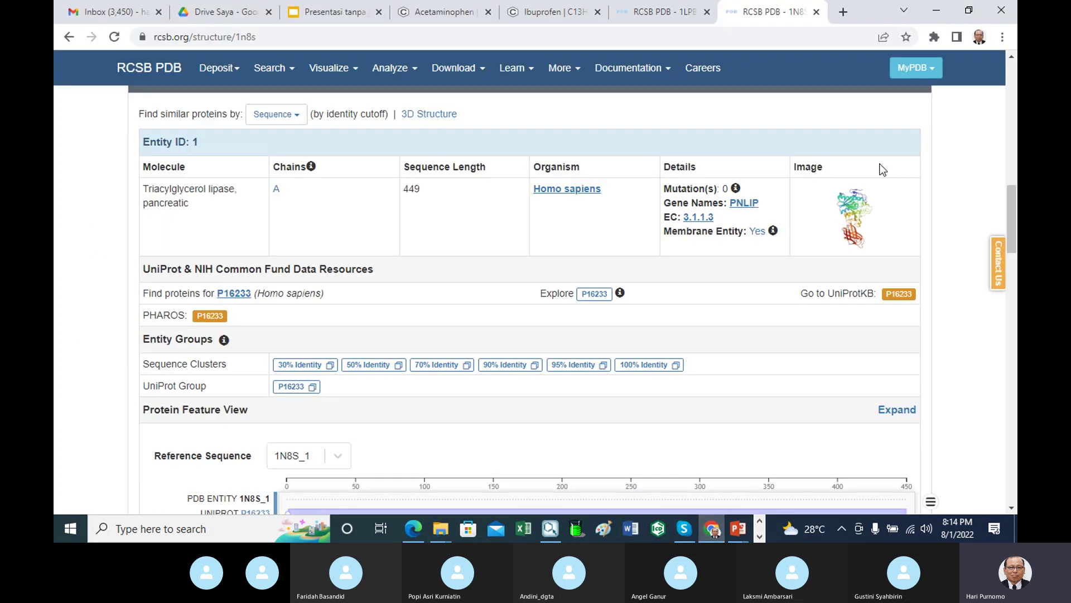
left_click(843, 12)
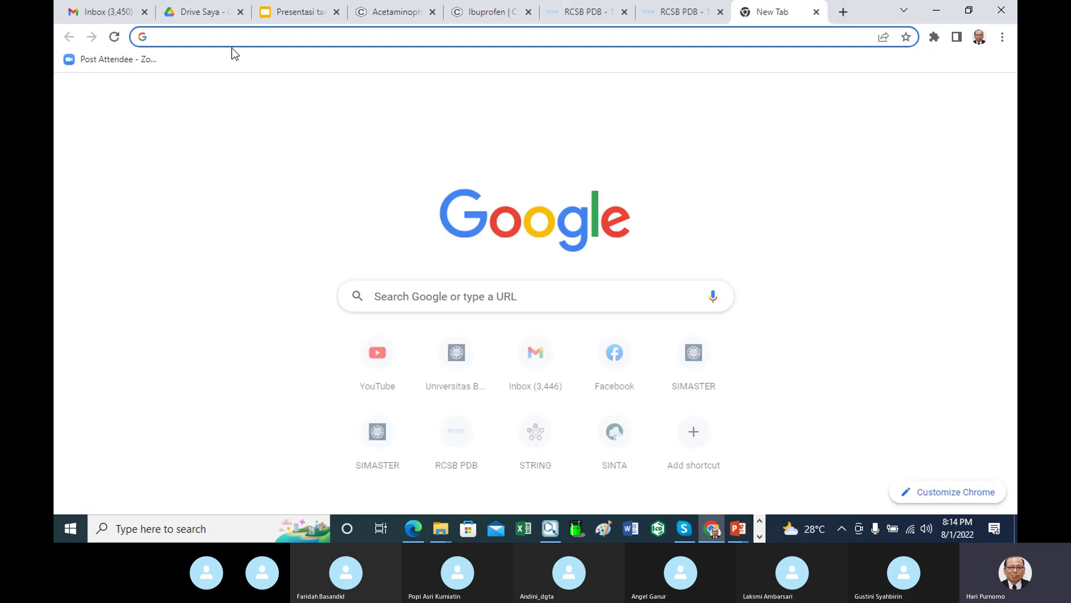
type("o")
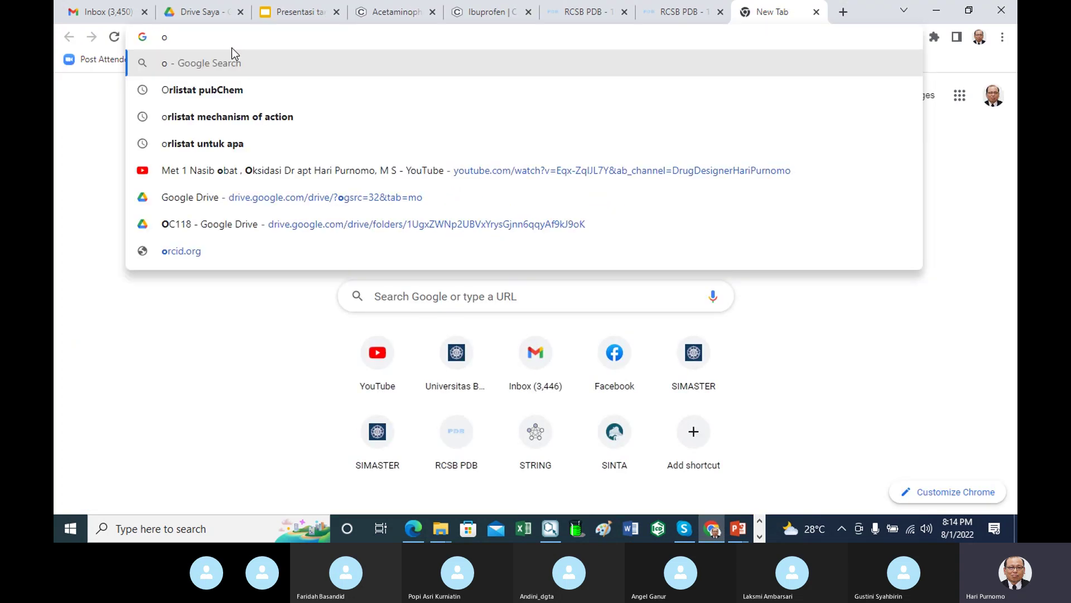
type("rlista")
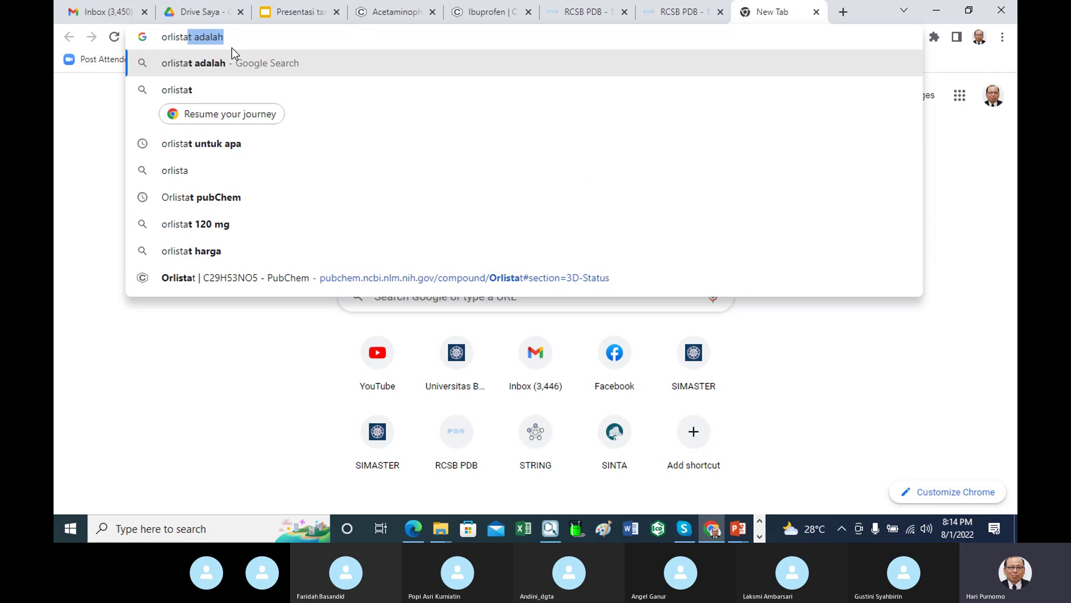
type("t")
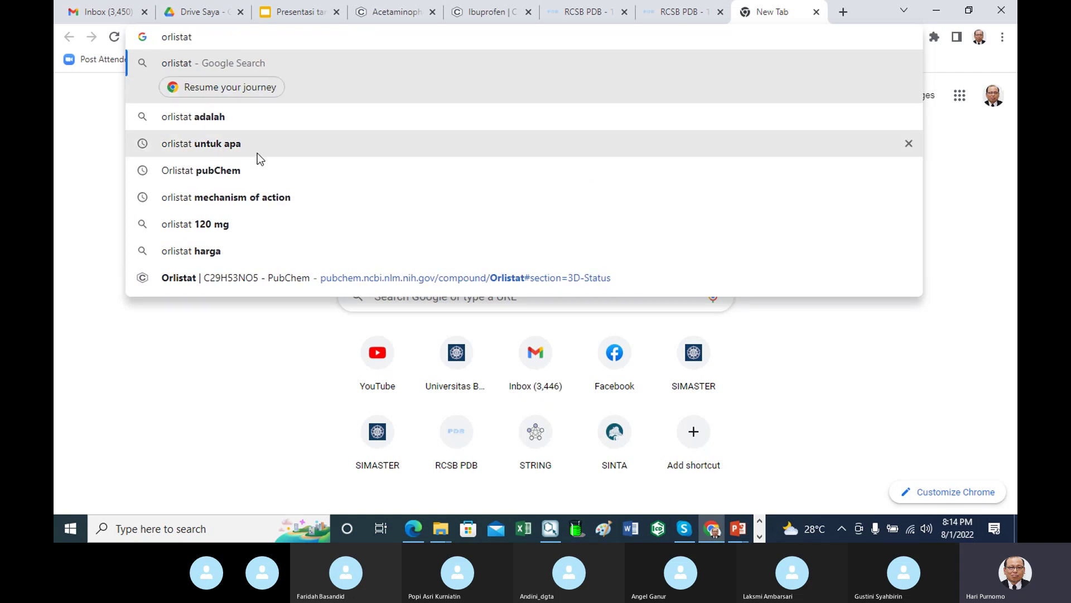
left_click(226, 169)
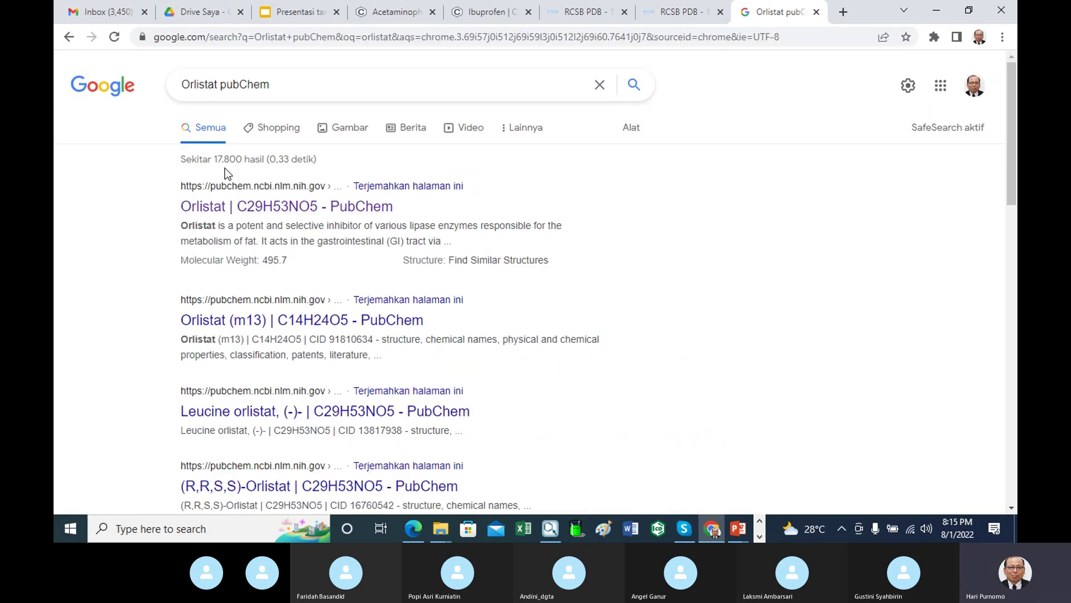
left_click(291, 209)
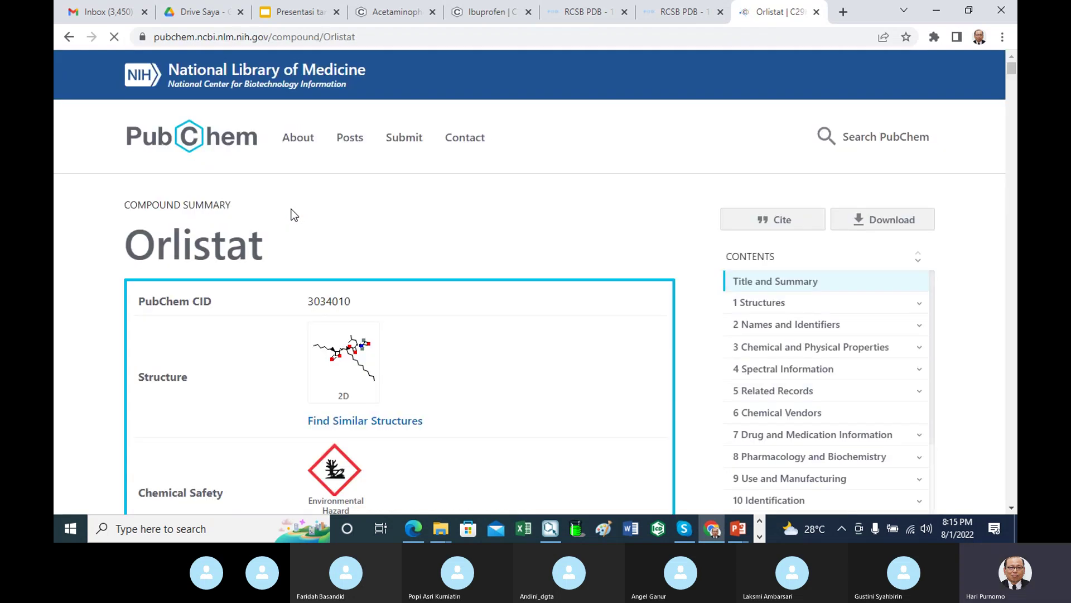
Copy the Canonical SMILES string of Orlistat from the Names and Identifiers section
scroll(344, 215, "down", 5)
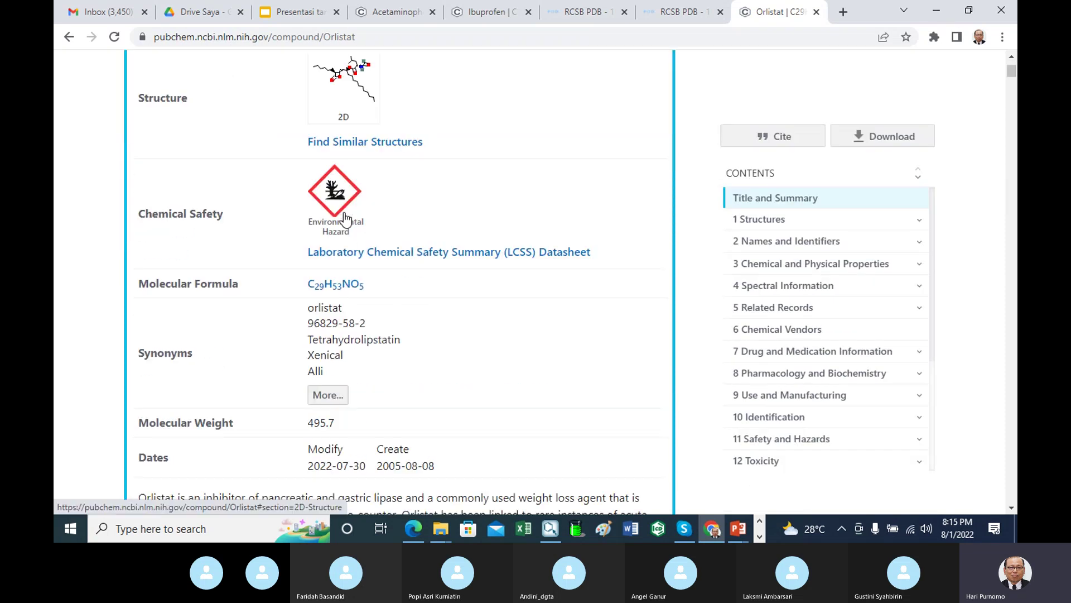
scroll(343, 217, "down", 10)
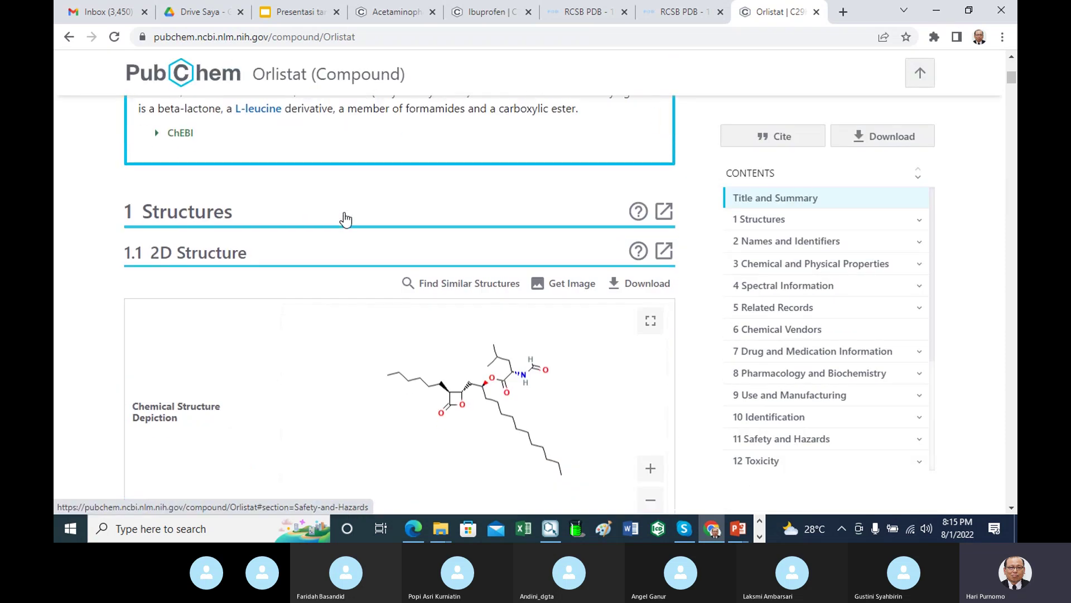
scroll(345, 218, "down", 8)
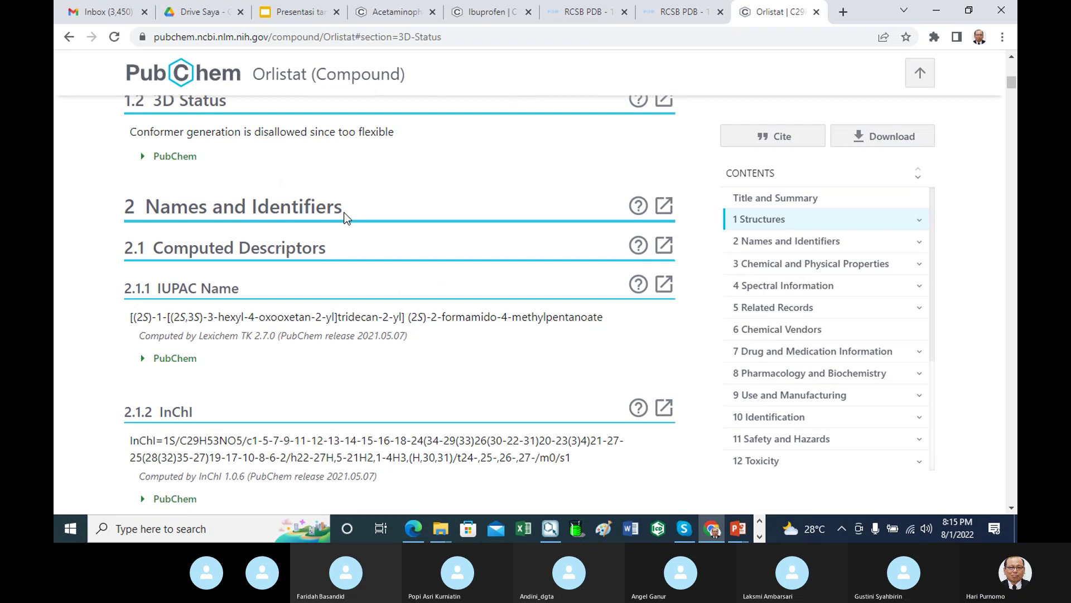
scroll(344, 213, "down", 6)
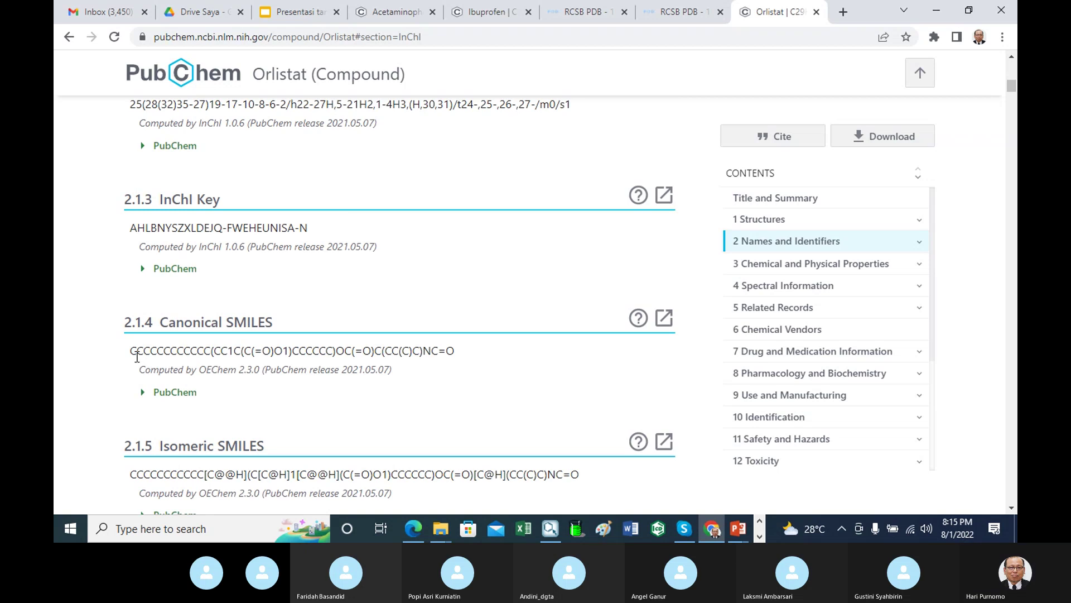
left_click_drag(131, 352, 450, 350)
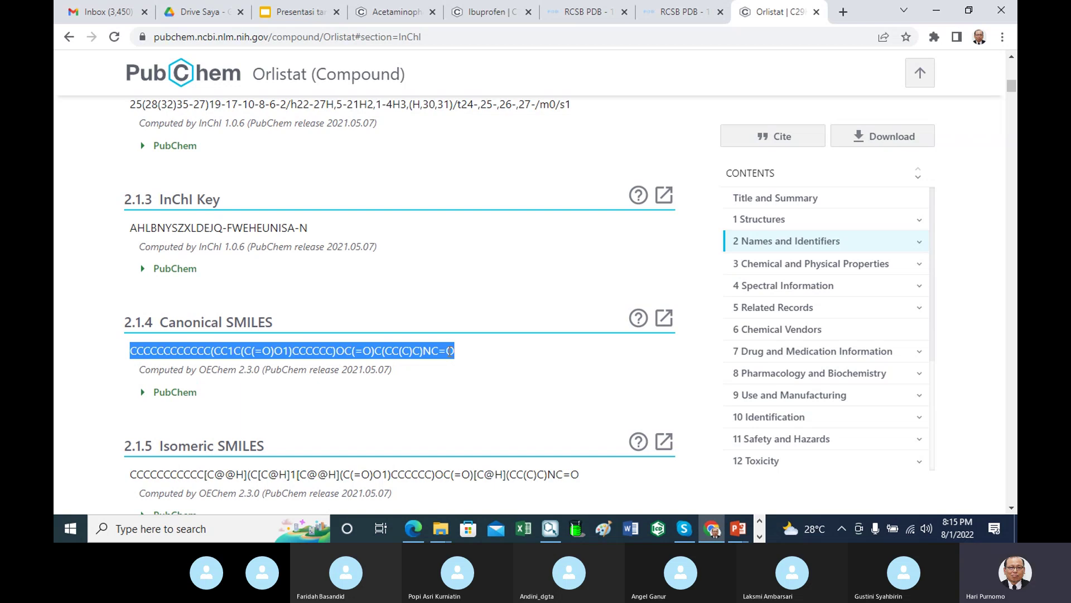
right_click(449, 350)
left_click(483, 359)
Switch to MarvinSketch, clear the existing molecule from the canvas, and paste the Orlistat SMILES as a structure
left_click(551, 527)
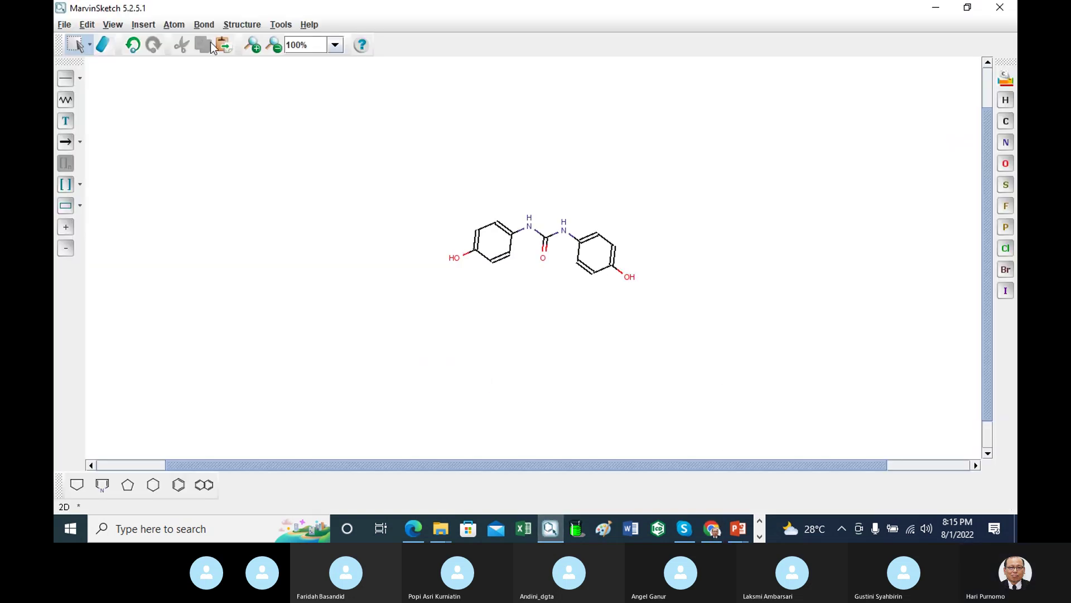
left_click(64, 24)
mouse_move(190, 41)
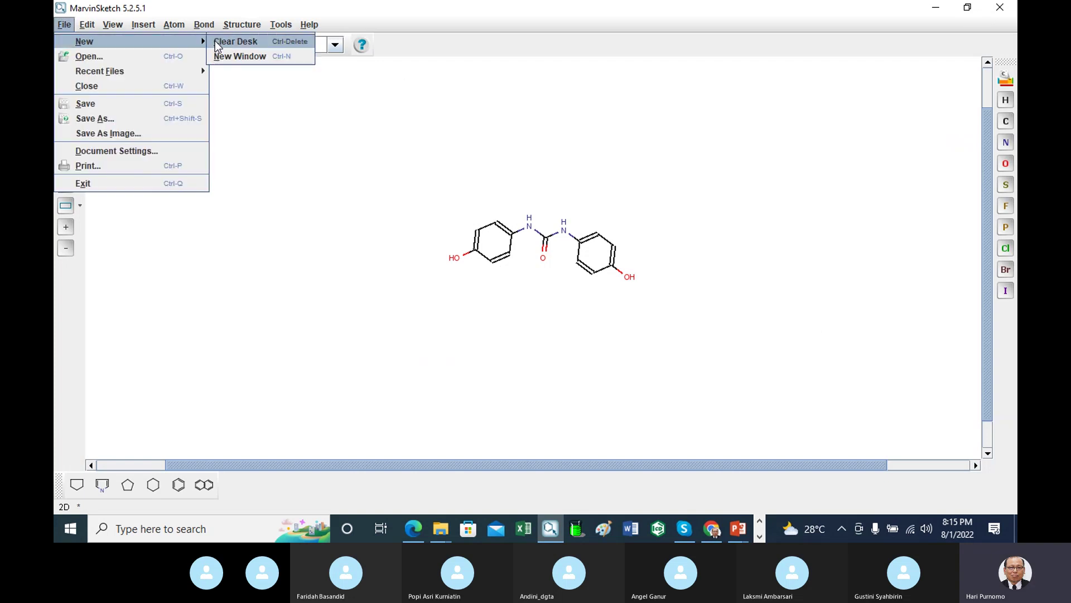
left_click(228, 41)
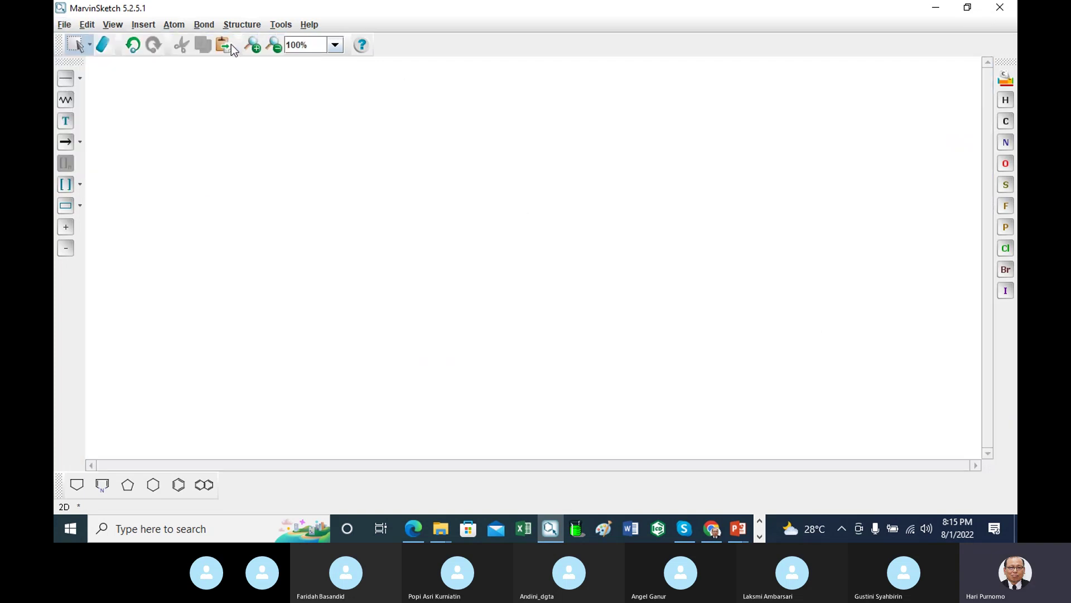
left_click(87, 25)
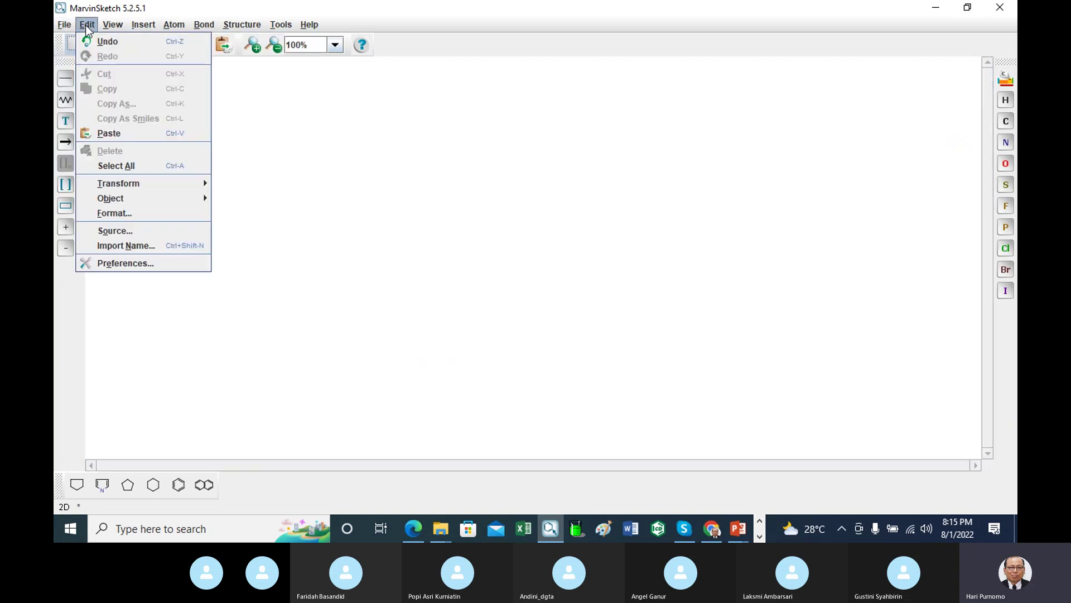
left_click(112, 132)
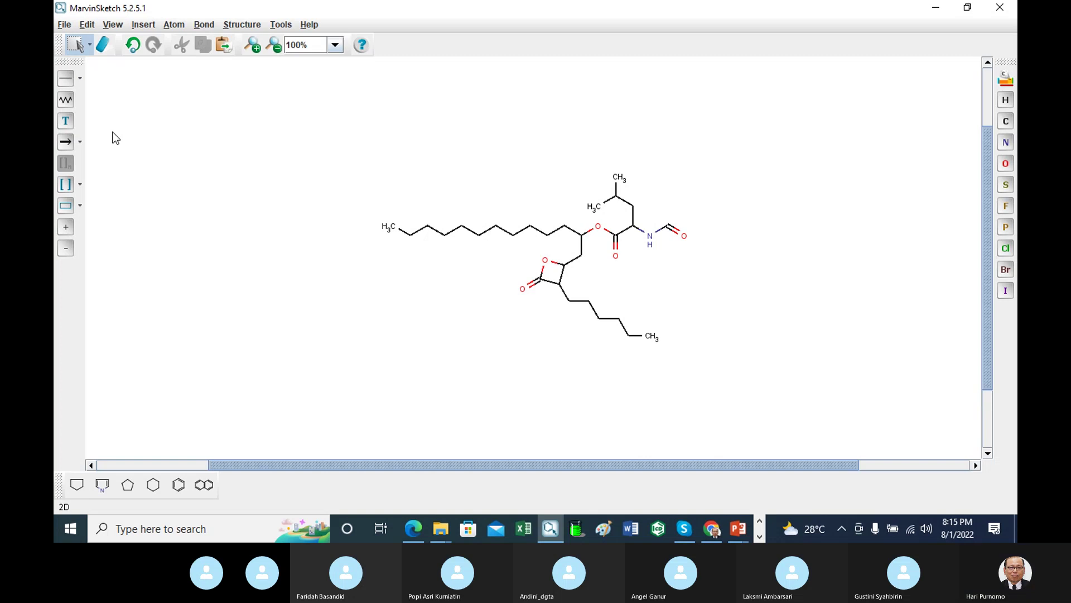
Start saving the orlistat structure under a new name with Tripos Mol2 (*.mol2) as the file type
left_click(65, 26)
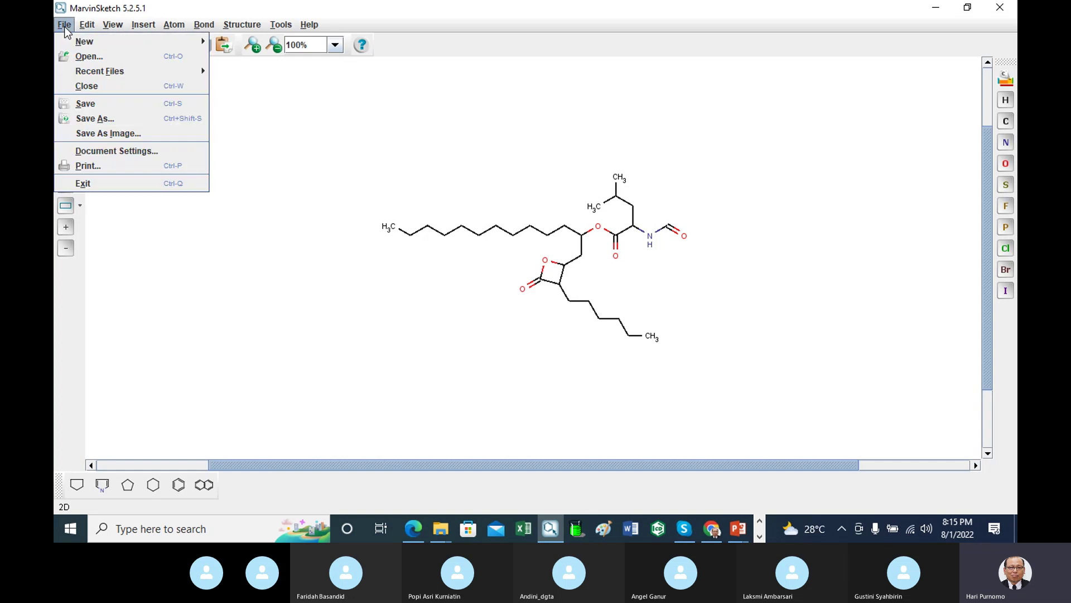
left_click(119, 120)
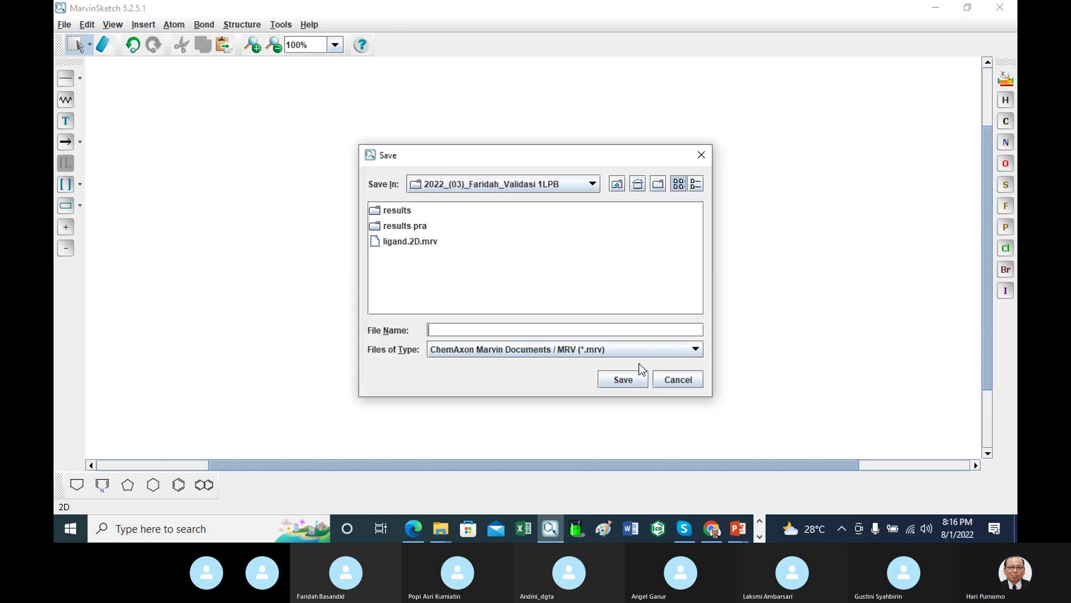
left_click(695, 349)
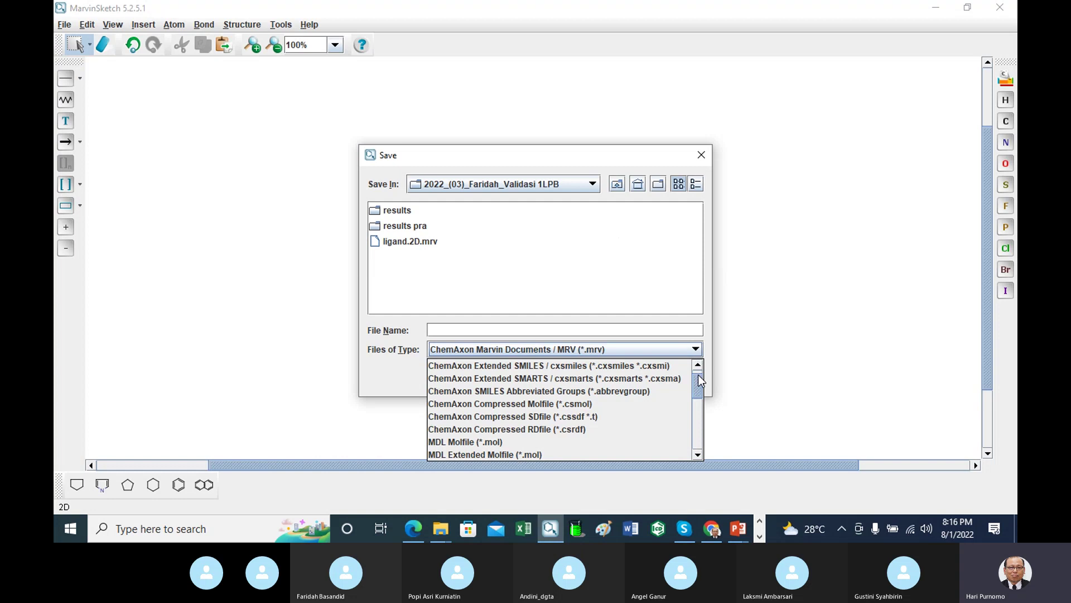
left_click_drag(698, 376, 703, 427)
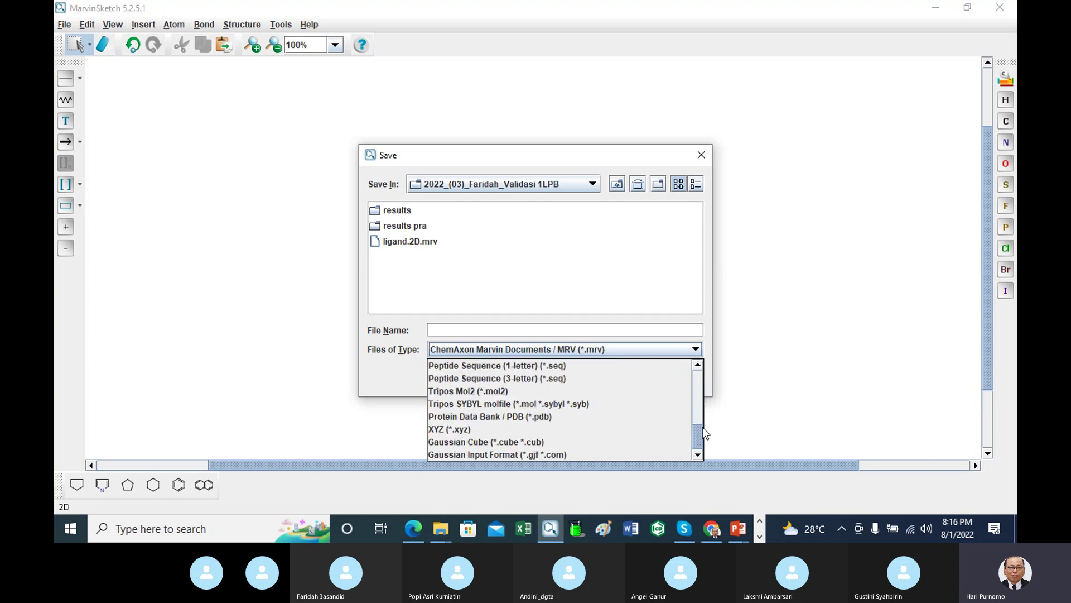
left_click(501, 391)
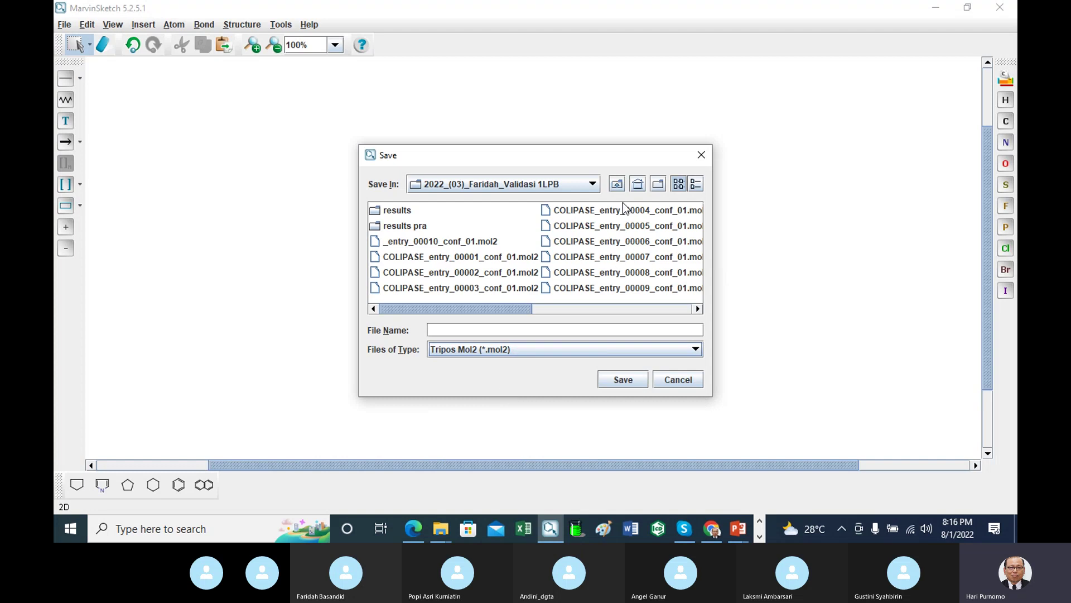
Set the save location to the PDB Tanpa Ligand folder inside Pertemuan 6_1 Agust 2022, within the Kelon Docking Kombinasi Paraibu folder on drive D
left_click(616, 184)
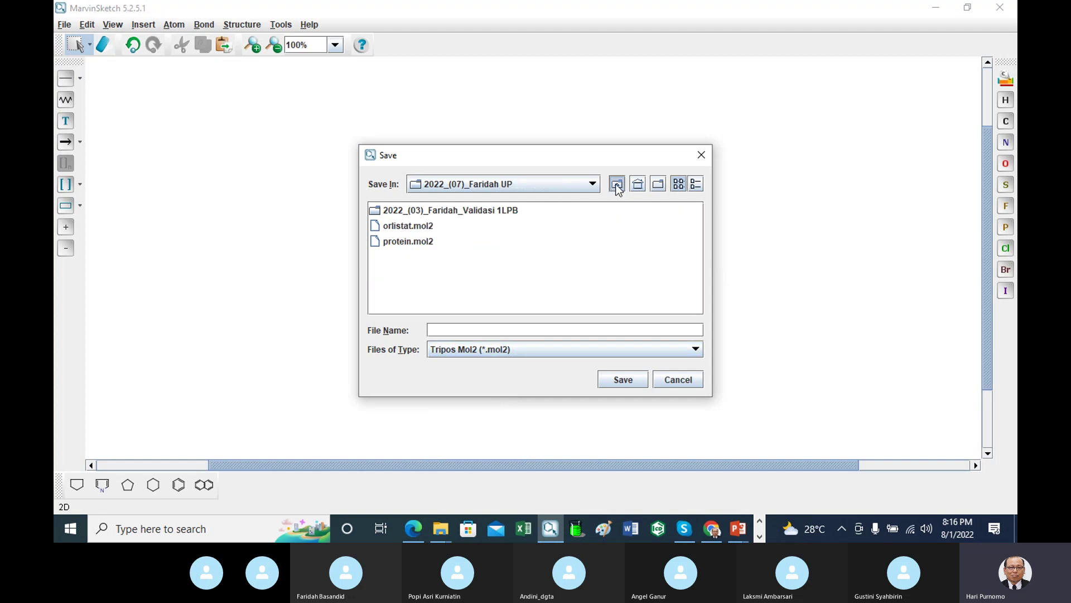
left_click(616, 184)
scroll(524, 239, "down", 2)
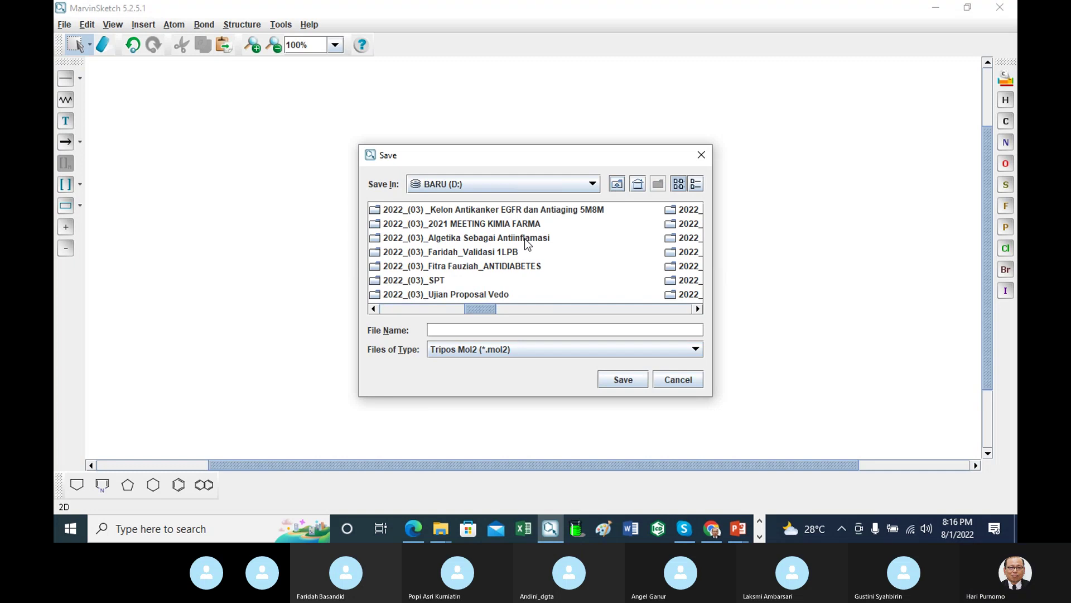
scroll(525, 239, "down", 3)
scroll(526, 245, "down", 4)
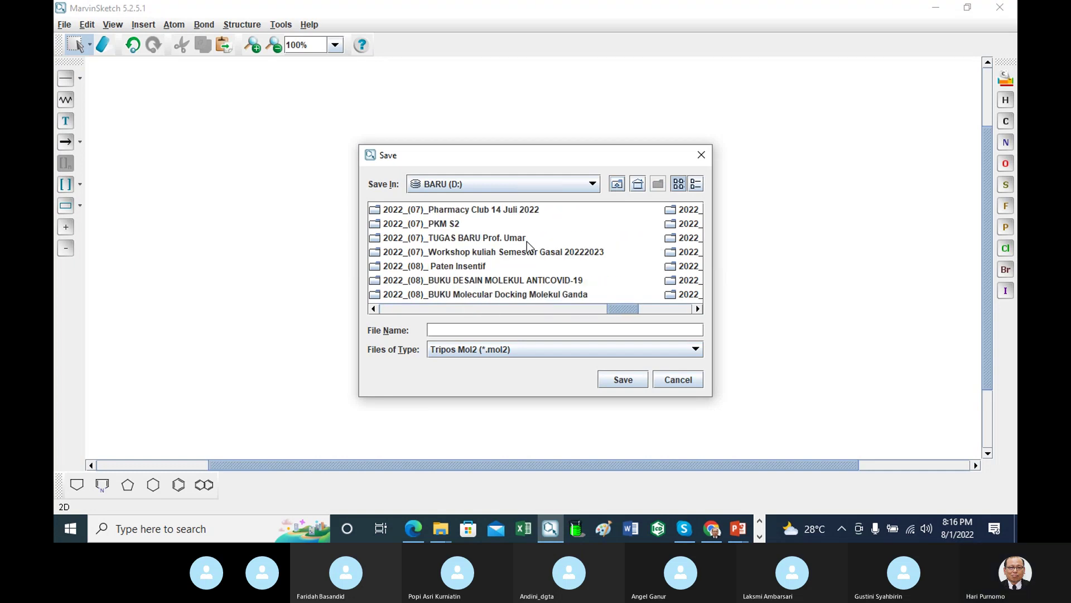
scroll(603, 248, "down", 3)
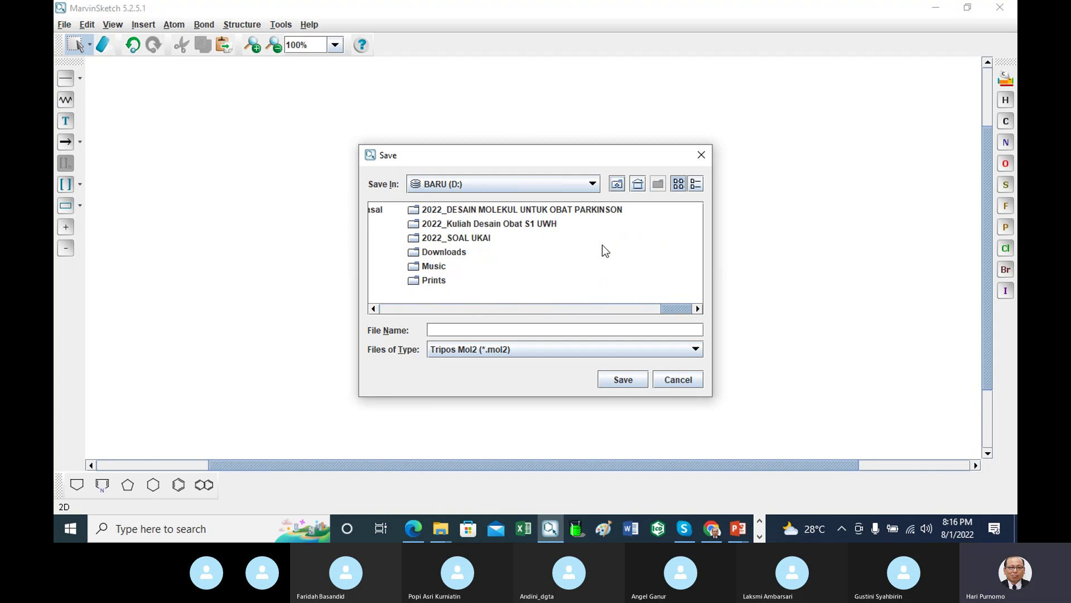
scroll(605, 251, "up", 5)
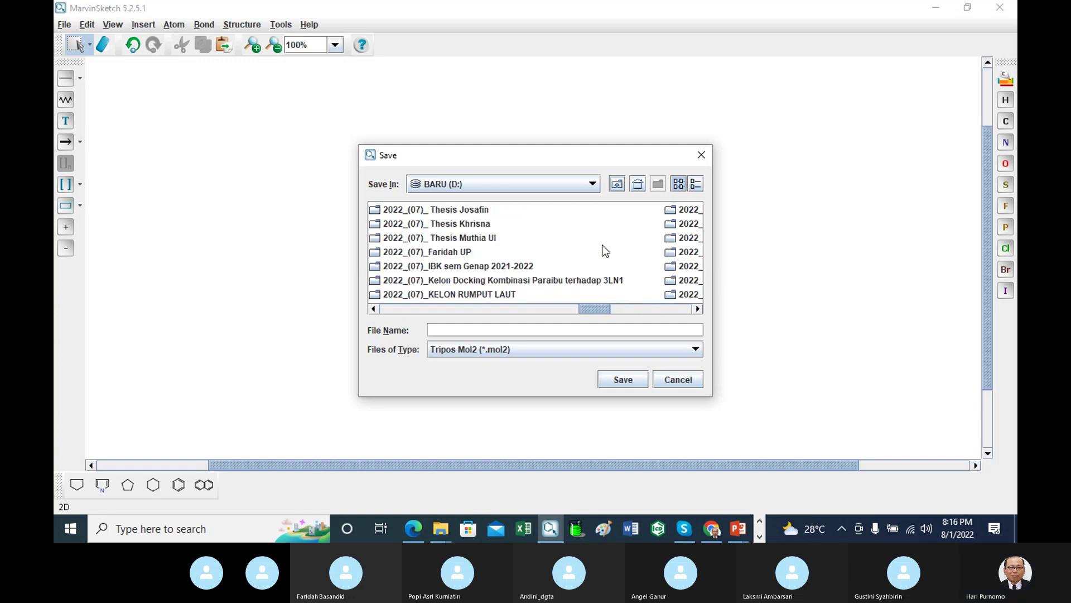
double_click(615, 281)
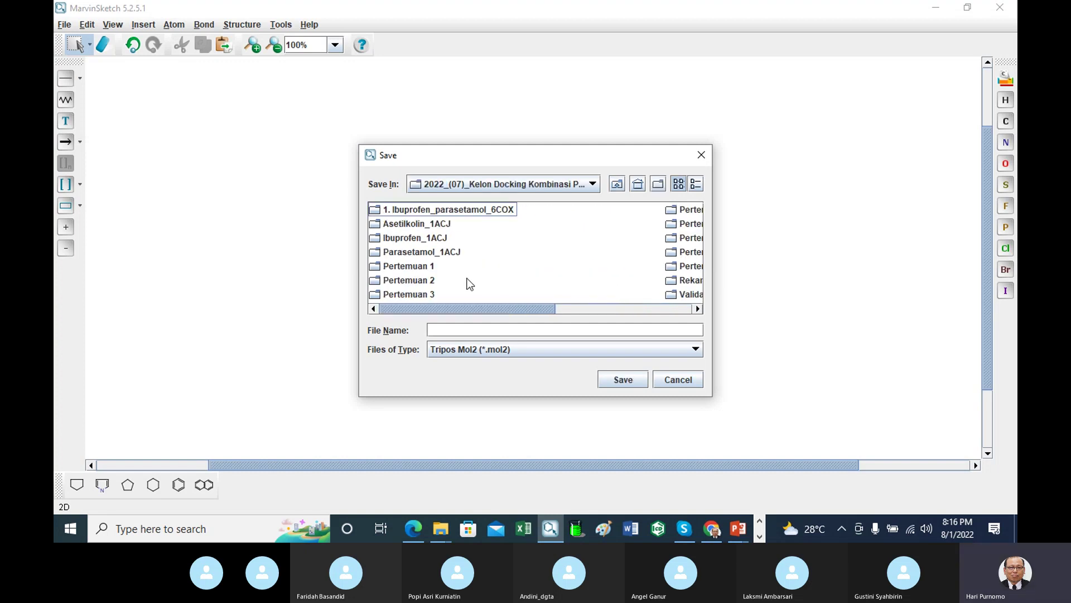
scroll(495, 282, "down", 3)
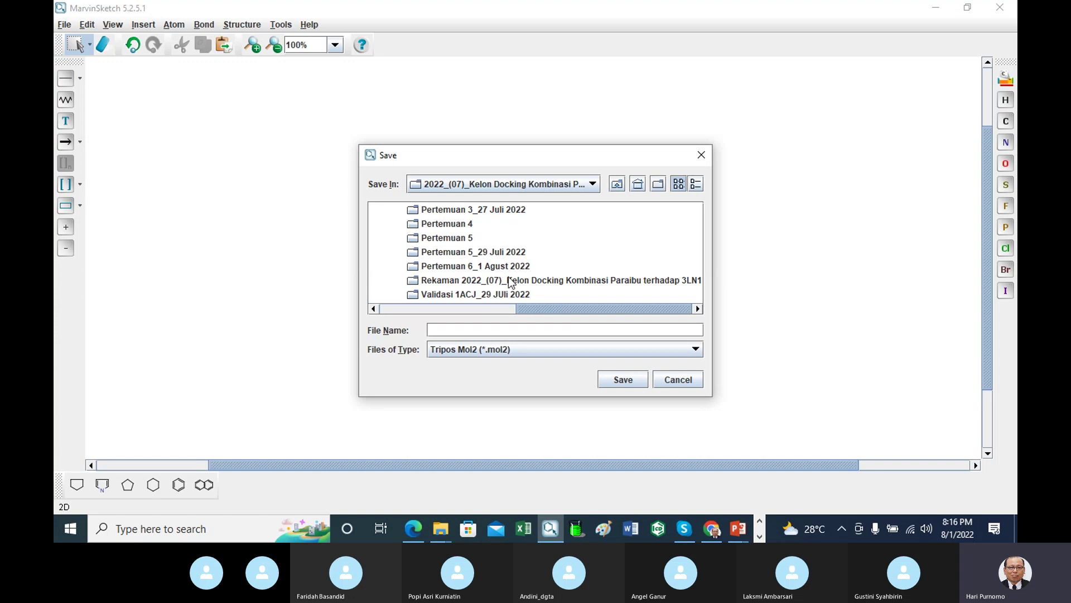
double_click(492, 266)
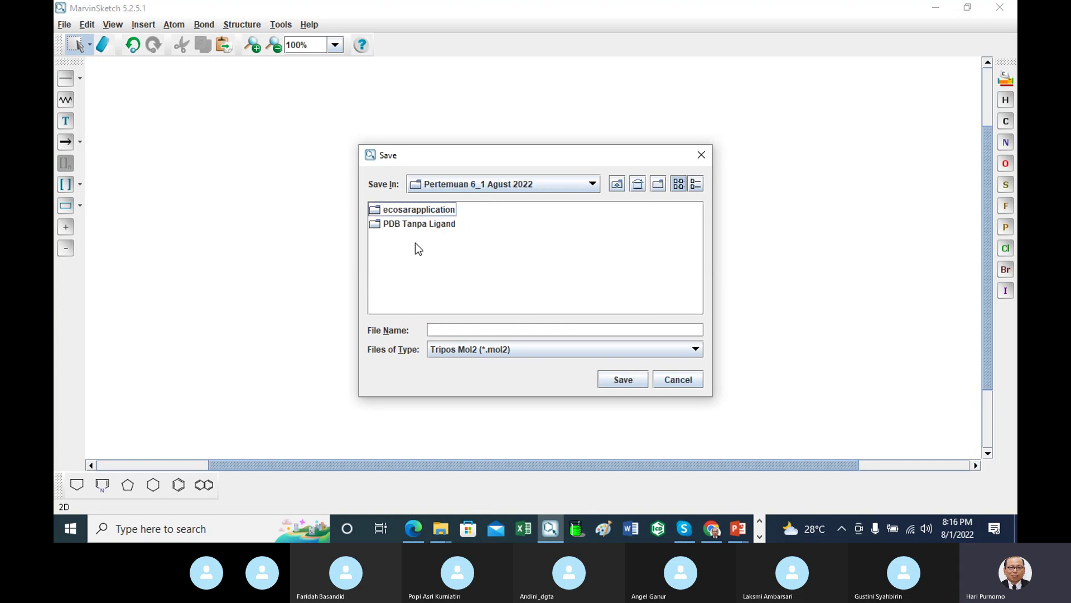
double_click(433, 224)
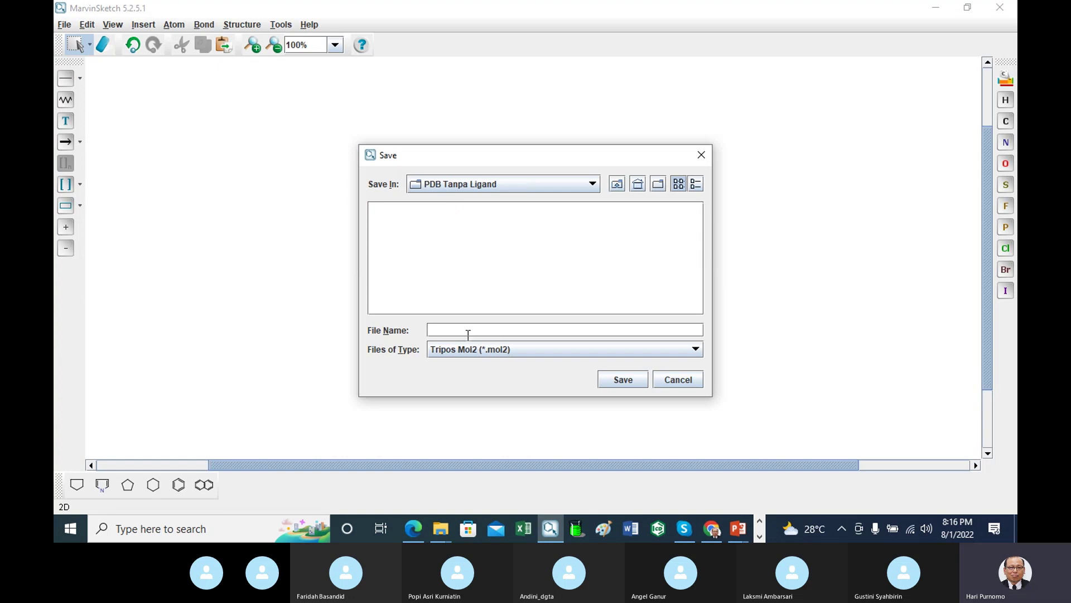
Name the file orlistat.mol2 and save it
type("orl")
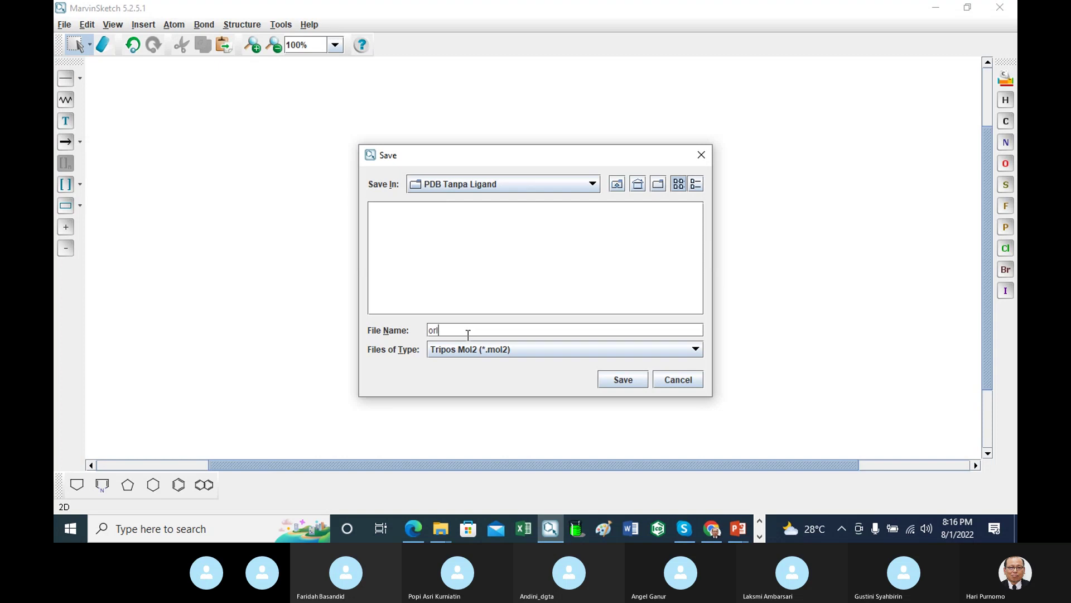
type("istat")
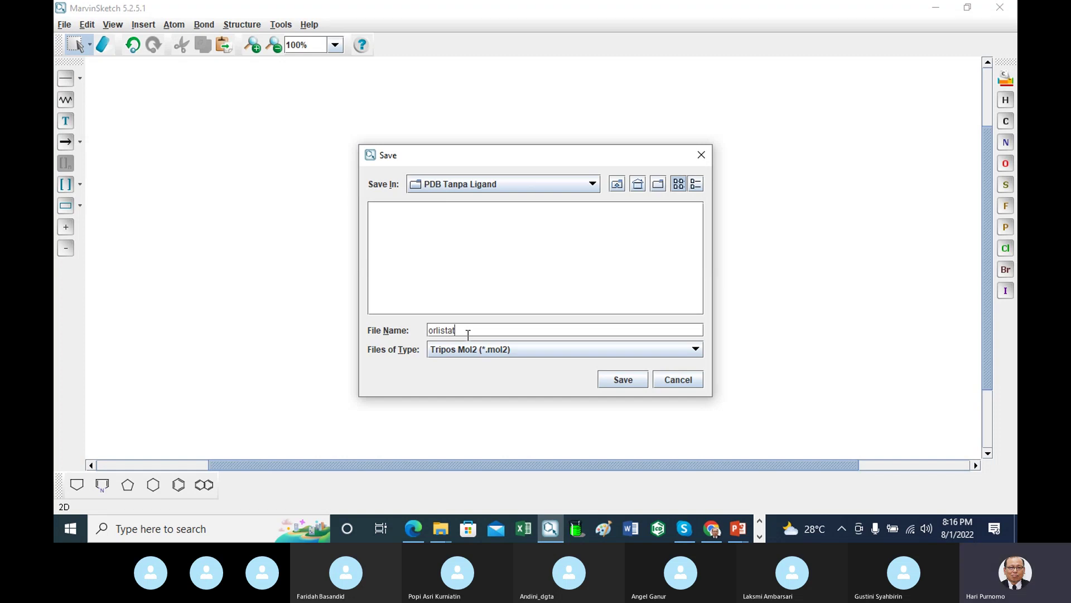
type(".mol")
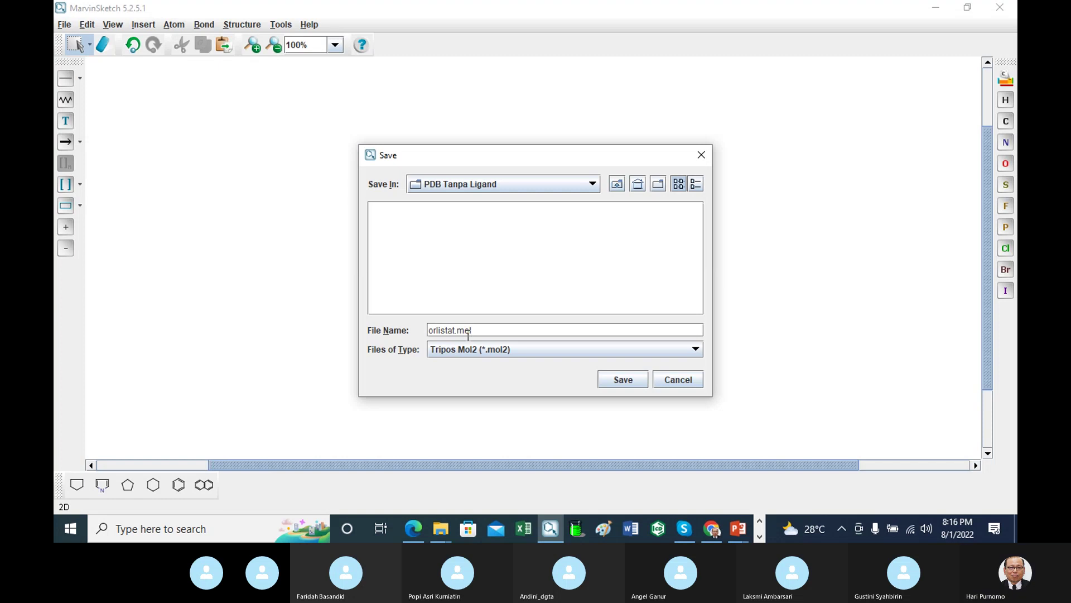
type("2")
left_click(621, 380)
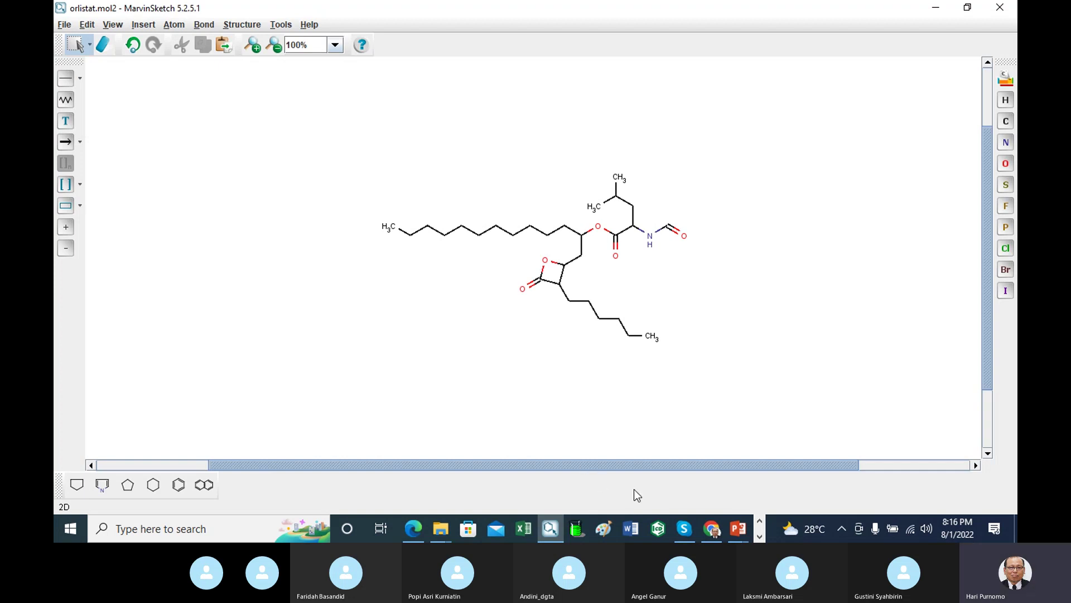
Switch to YASARA and start loading a PDB file
left_click(760, 536)
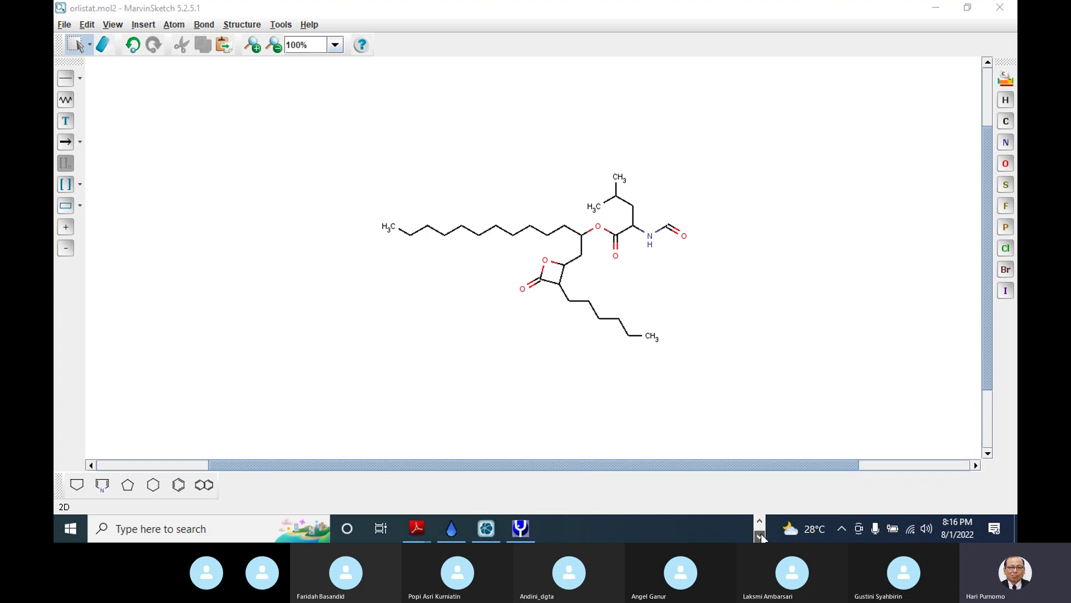
left_click(525, 529)
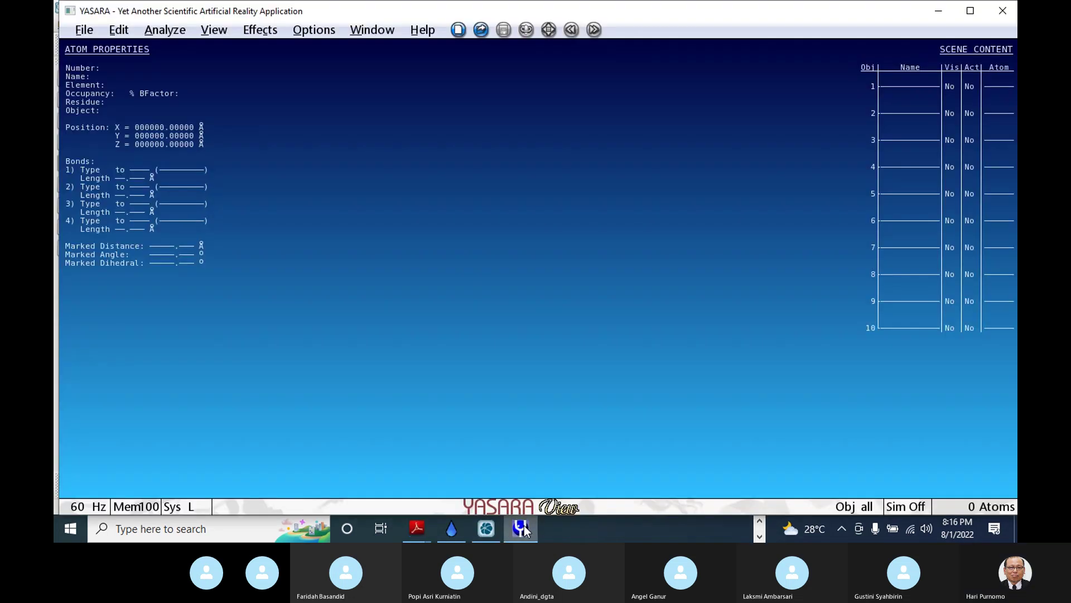
left_click(85, 30)
mouse_move(90, 78)
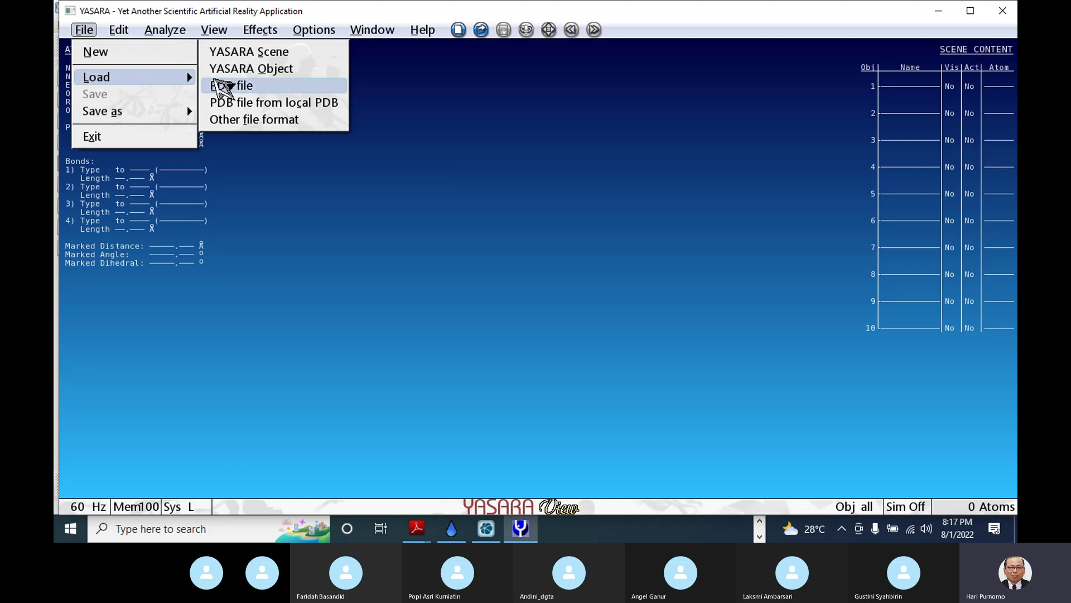
left_click(233, 87)
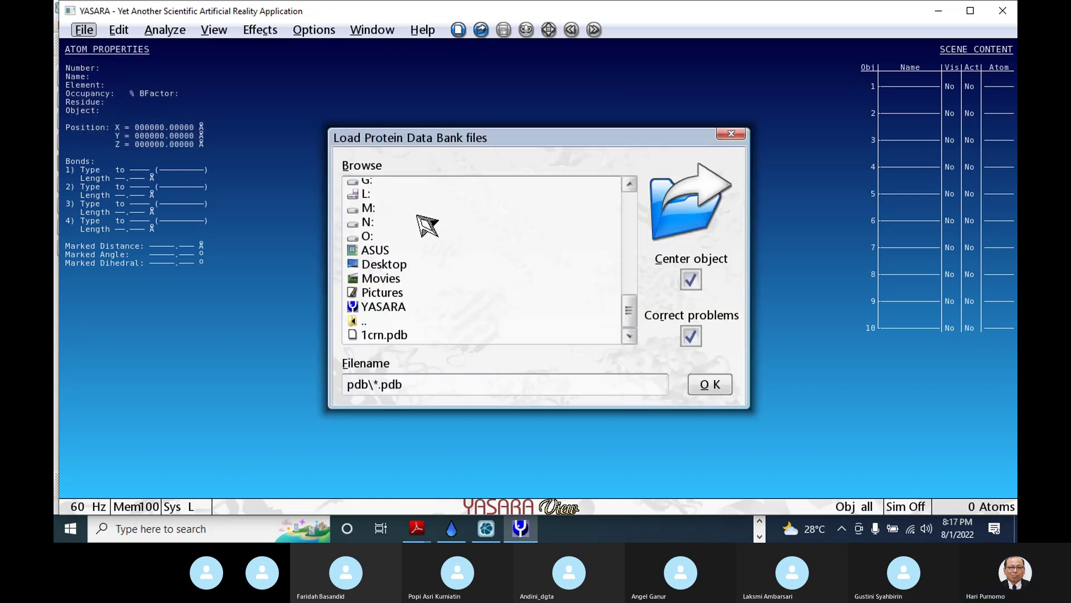
Load 1n8s.pdb from PDB Tanpa Ligand, inside Pertemuan 6_1 Agust 2022 in the Kelon Docking Kombinasi Paraibu folder on drive D
scroll(423, 220, "up", 2)
double_click(372, 200)
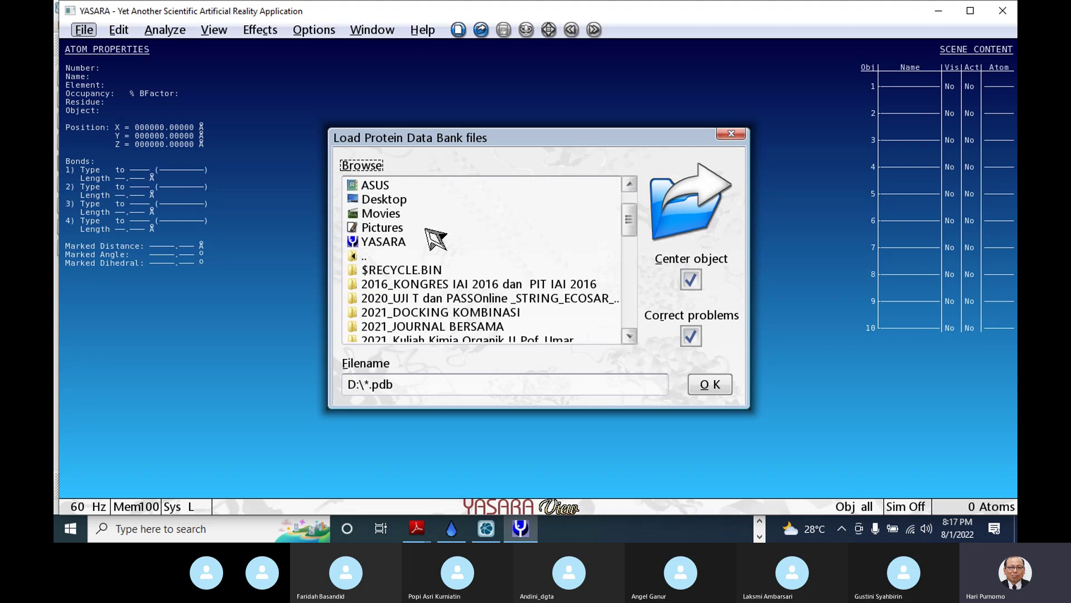
scroll(516, 256, "down", 4)
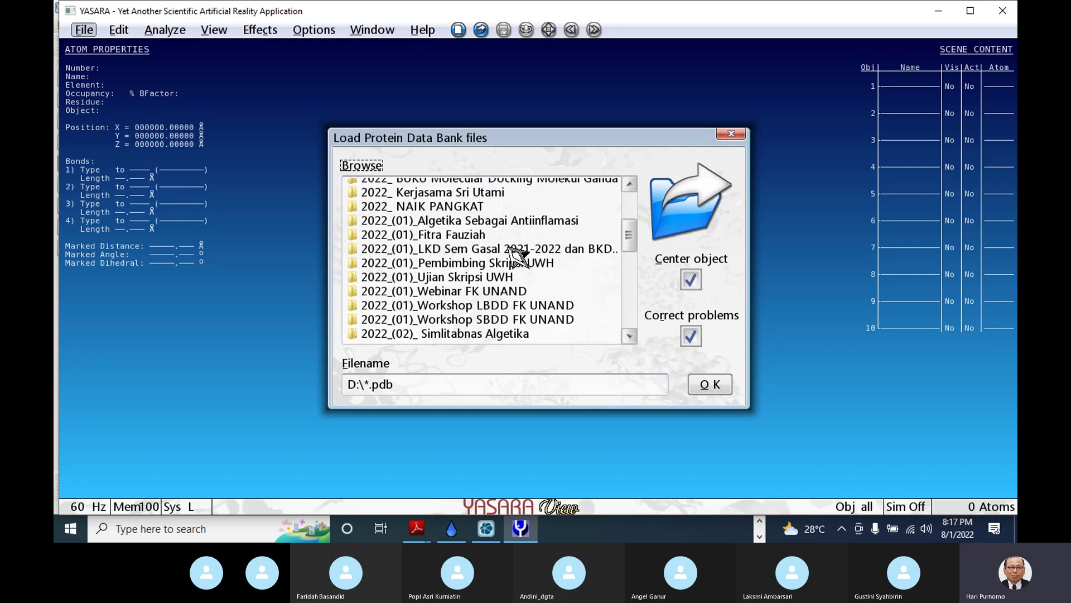
scroll(516, 256, "down", 5)
scroll(516, 255, "down", 2)
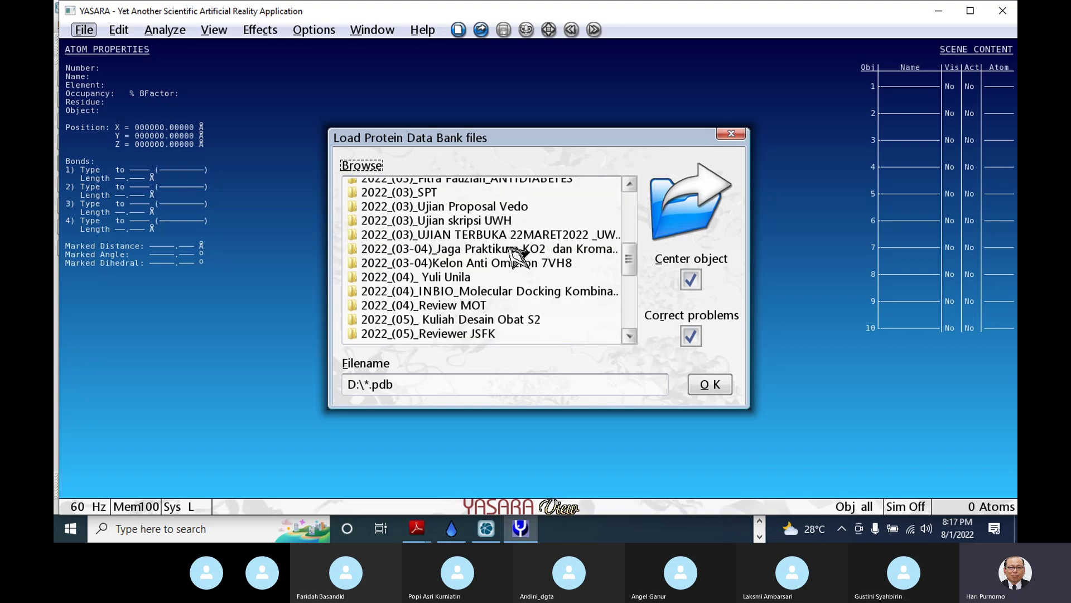
scroll(516, 256, "down", 4)
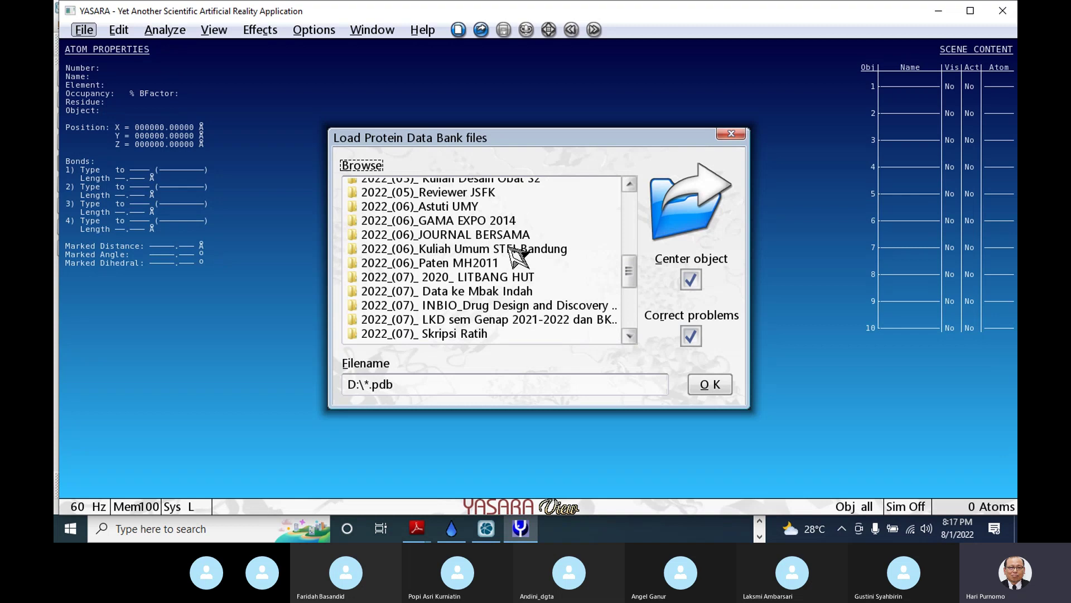
scroll(516, 255, "down", 4)
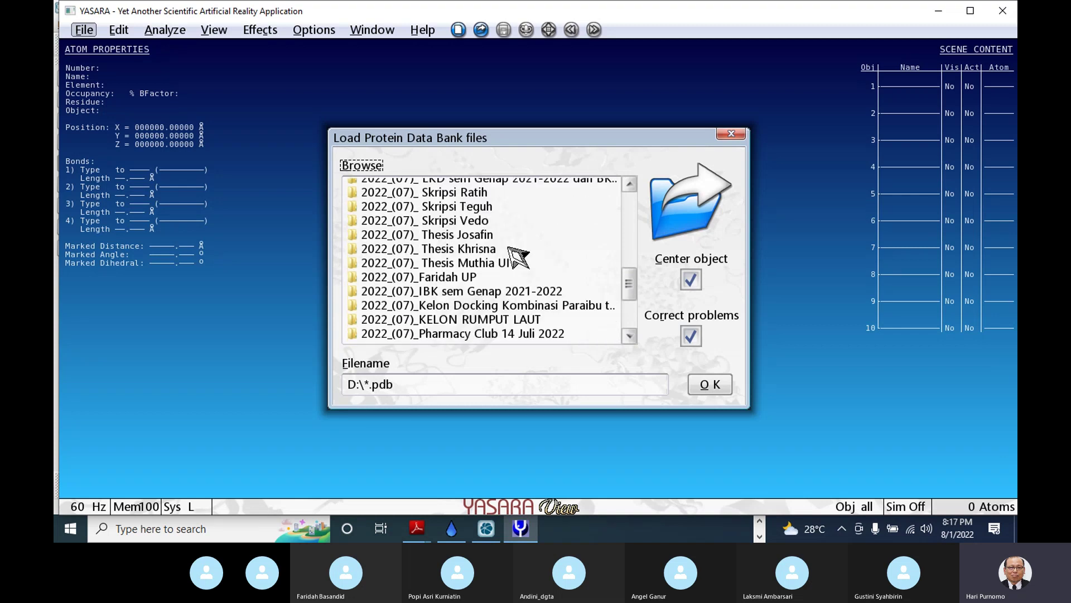
double_click(539, 305)
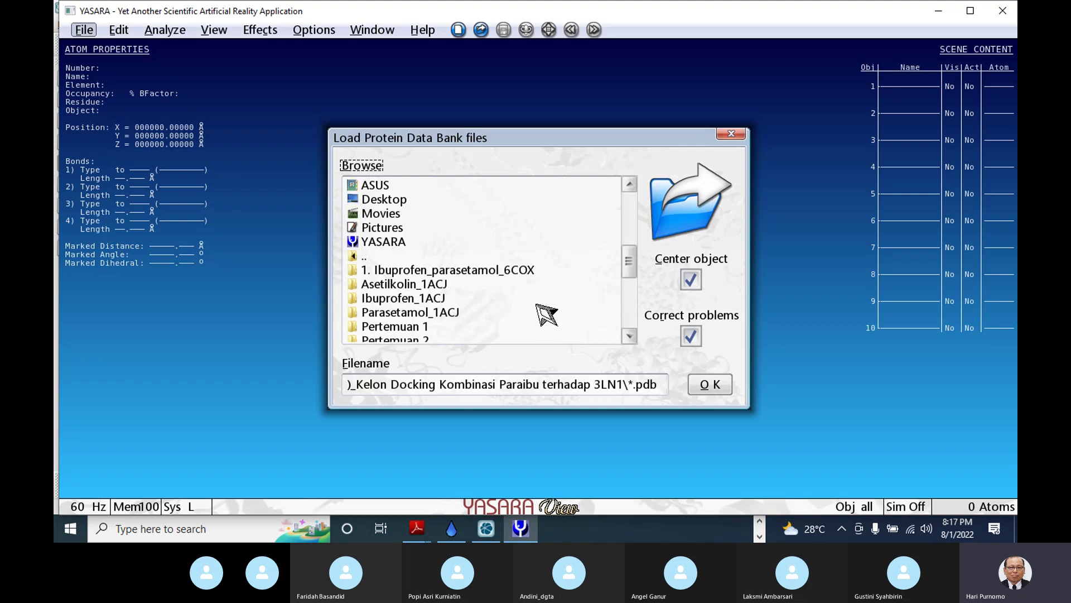
scroll(516, 318, "down", 2)
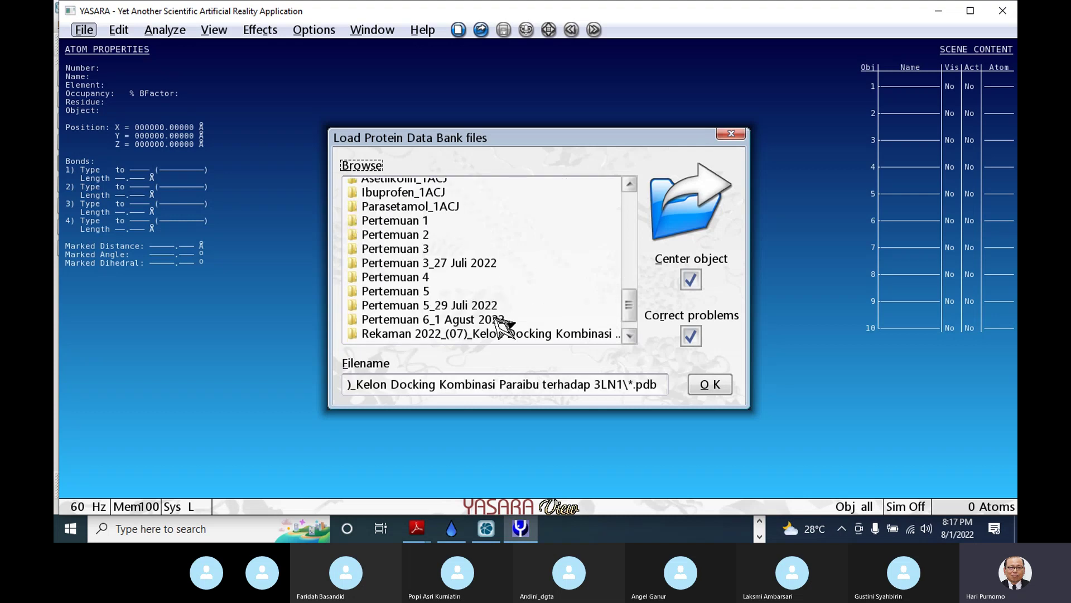
double_click(450, 321)
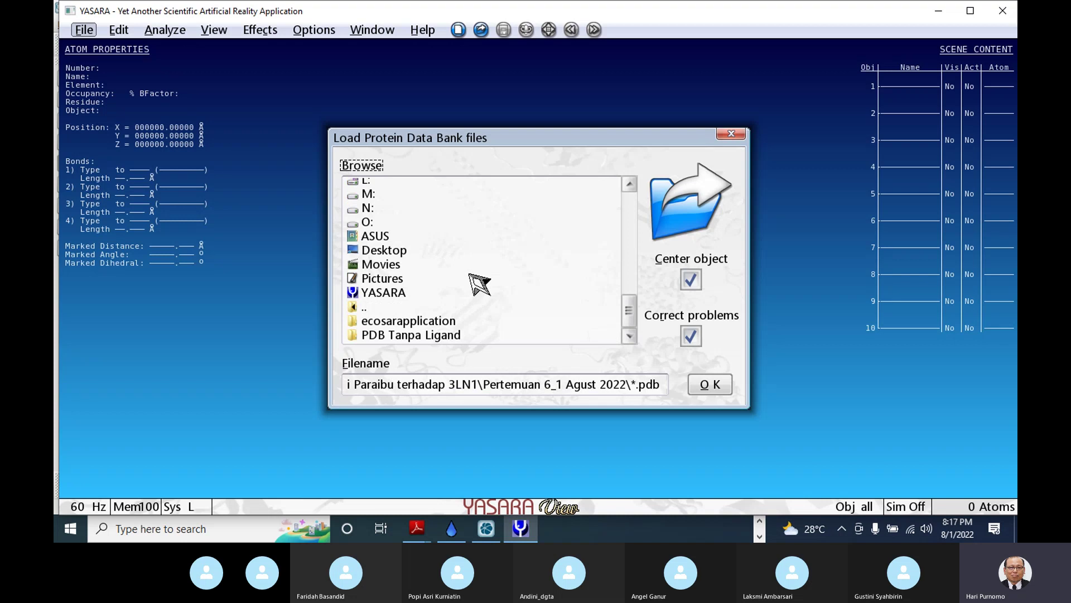
double_click(450, 334)
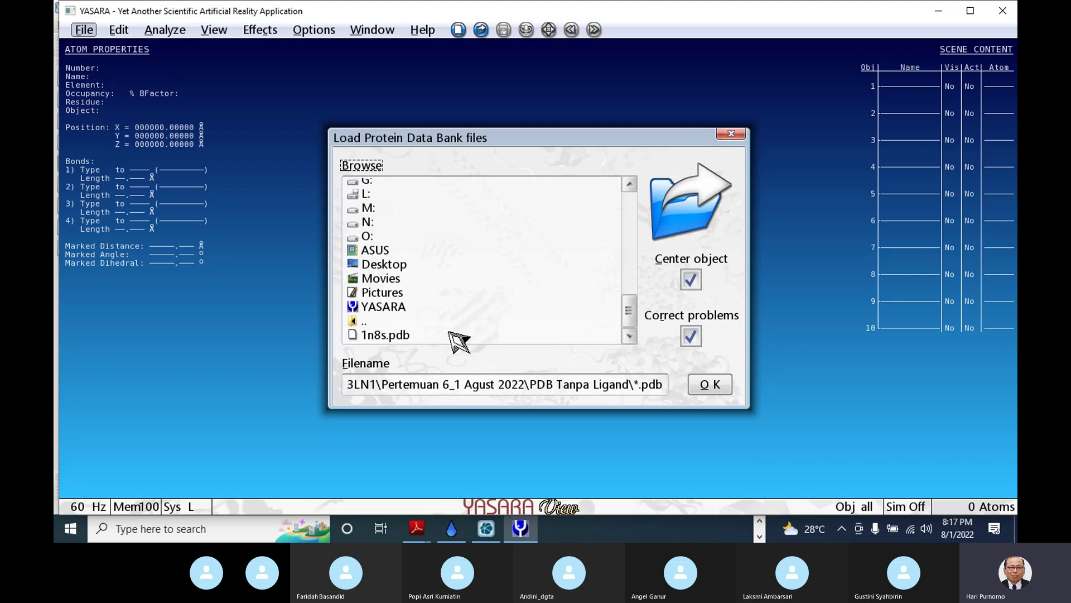
left_click(386, 334)
left_click(711, 385)
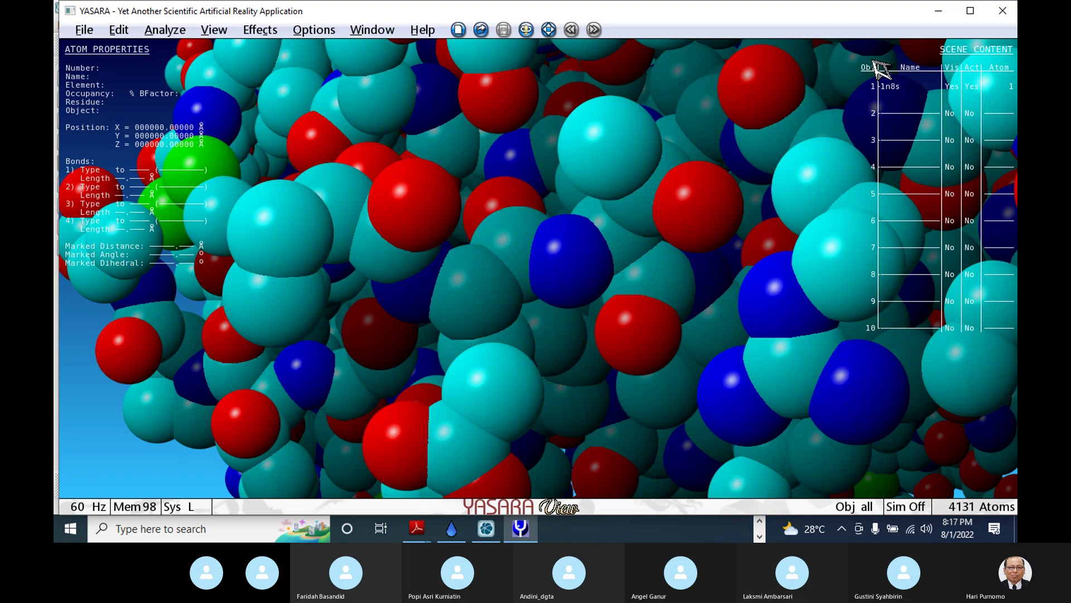
Delete Molecule C from the 1n8s object in the scene content list
left_click(890, 87)
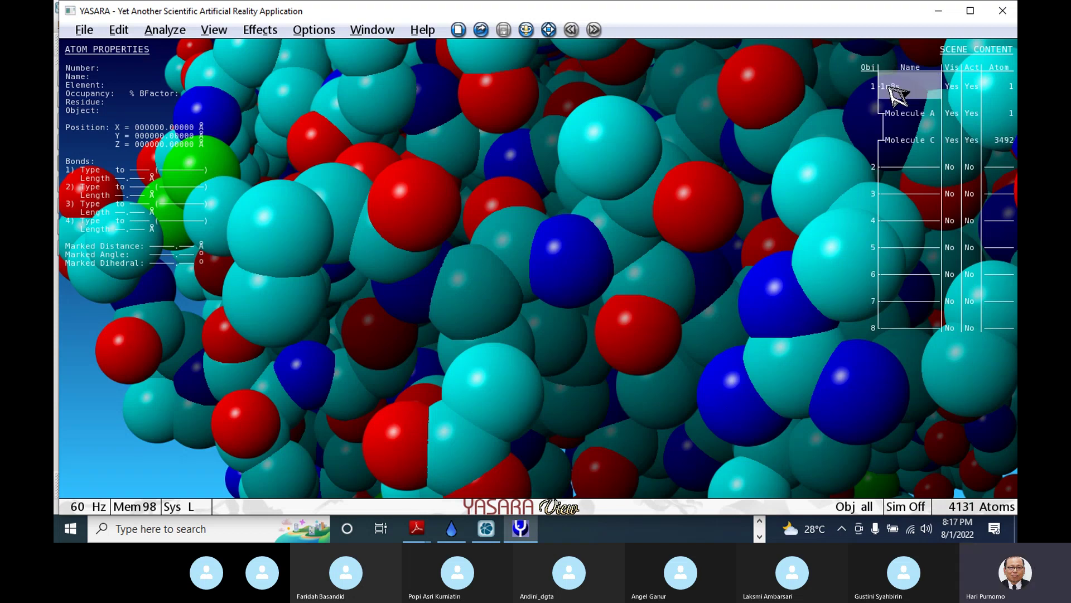
left_click(909, 140)
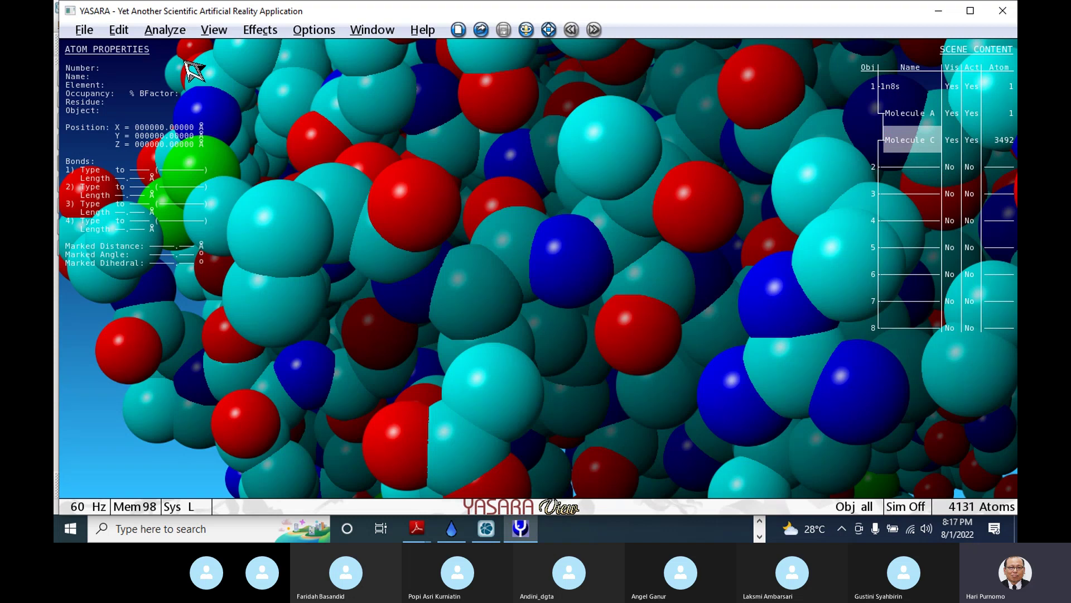
right_click(918, 142)
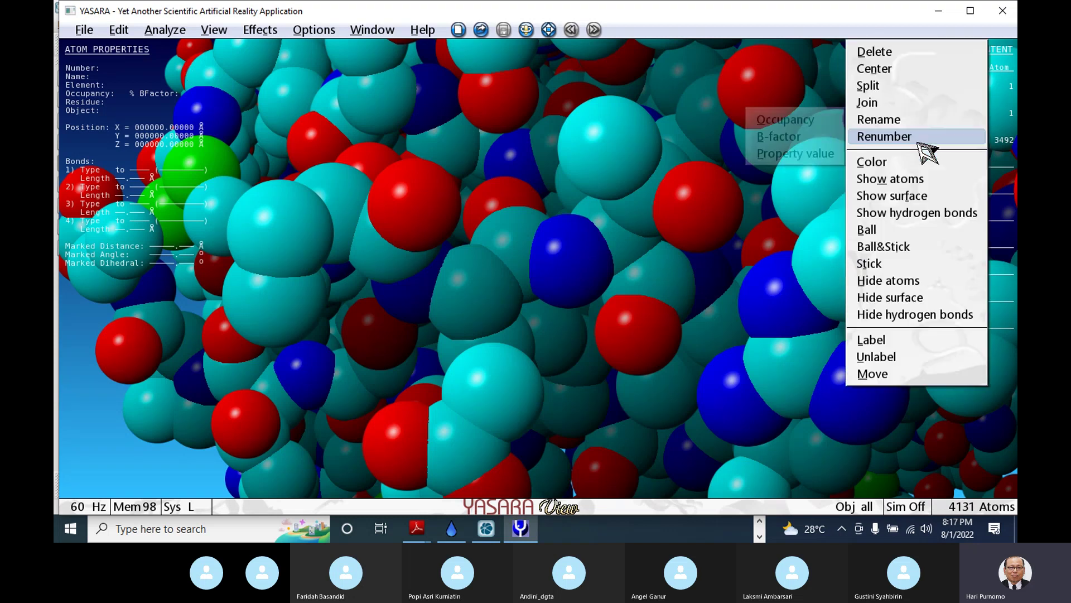
left_click(874, 52)
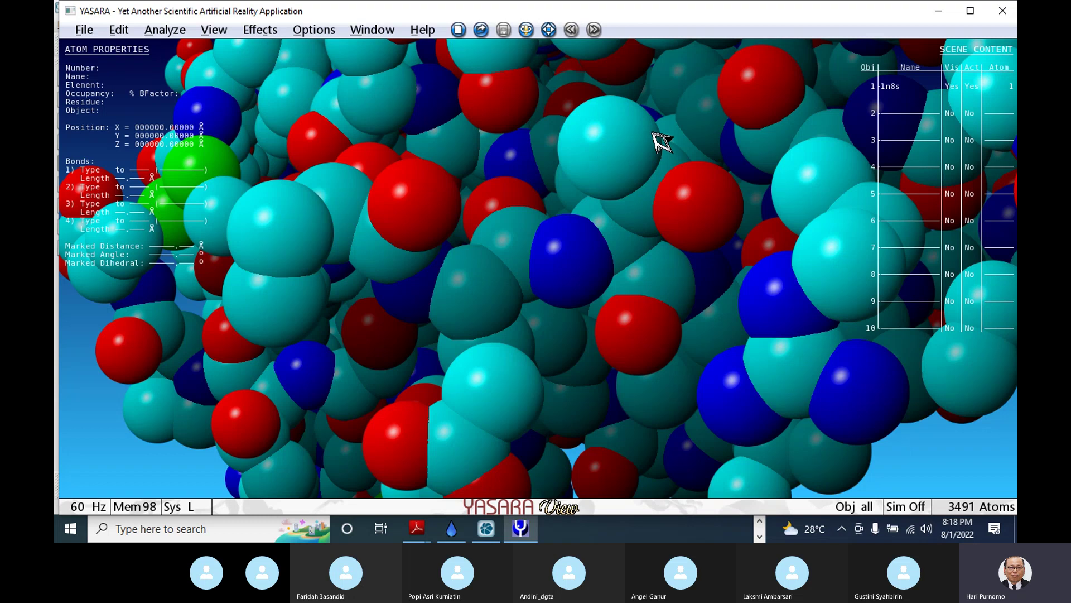
Start exporting object 1n8s with OpenBabel, choosing the mol2 - Sybyl Mol2 format
left_click(85, 30)
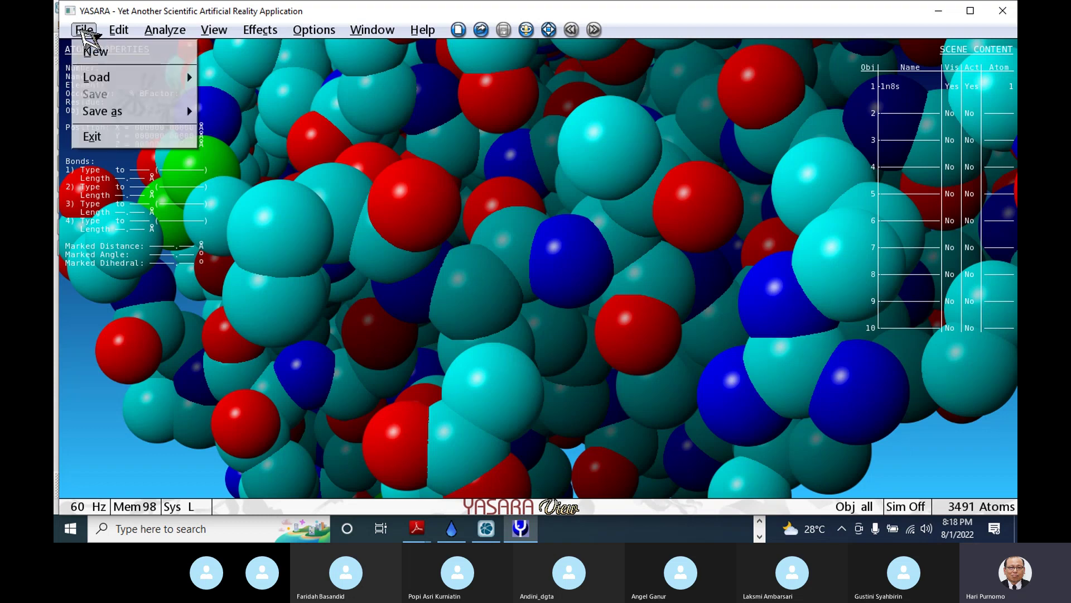
mouse_move(106, 111)
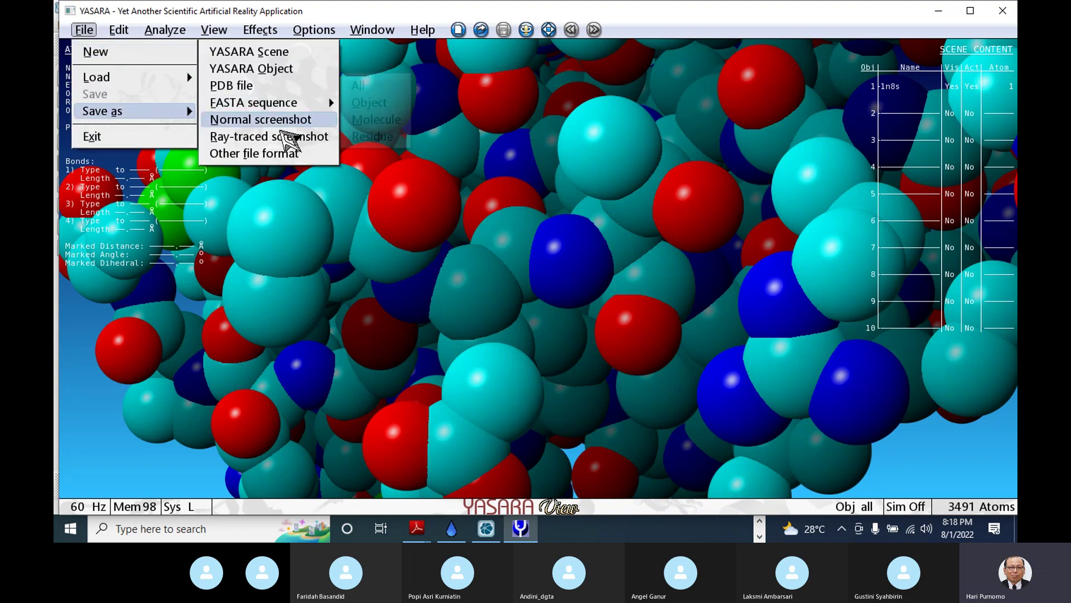
left_click(263, 154)
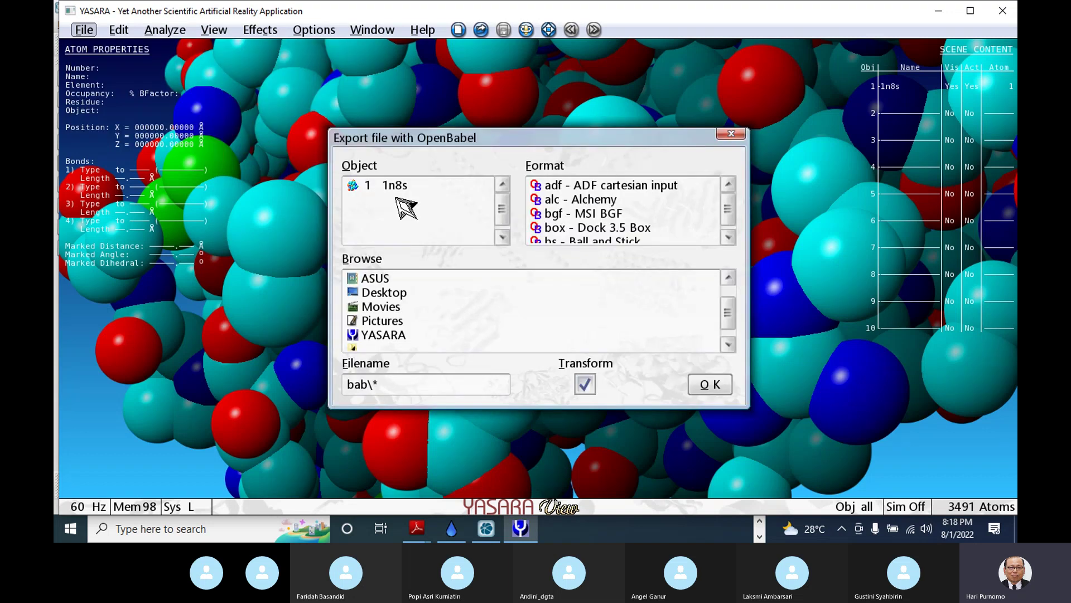
left_click(401, 190)
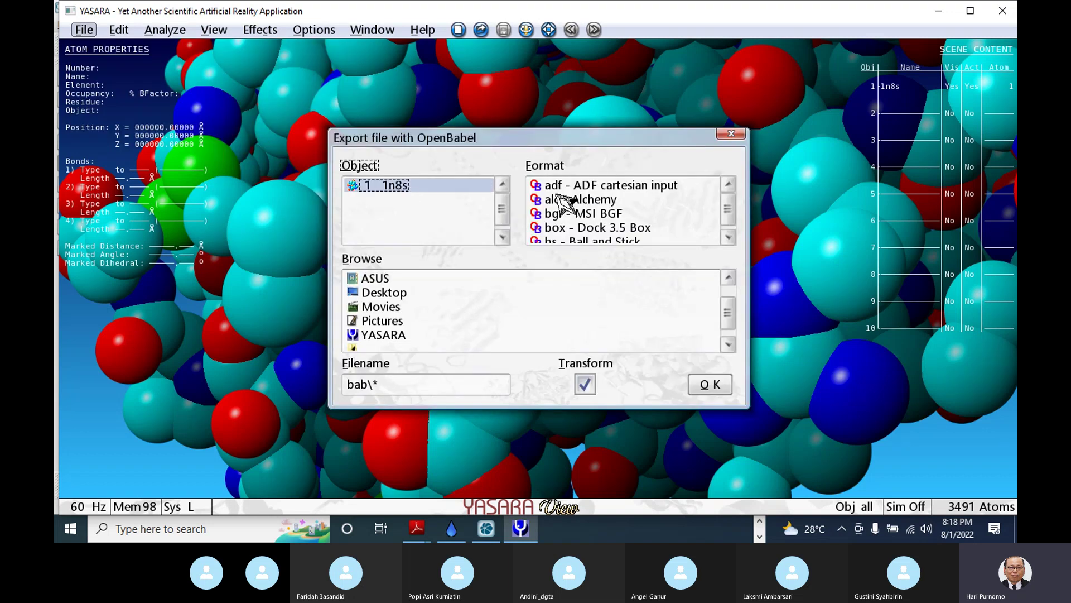
left_click(729, 239)
left_click(728, 238)
left_click(728, 239)
left_click(728, 239)
left_click(728, 238)
left_click(728, 238)
left_click(728, 238)
scroll(728, 238, "down", 13)
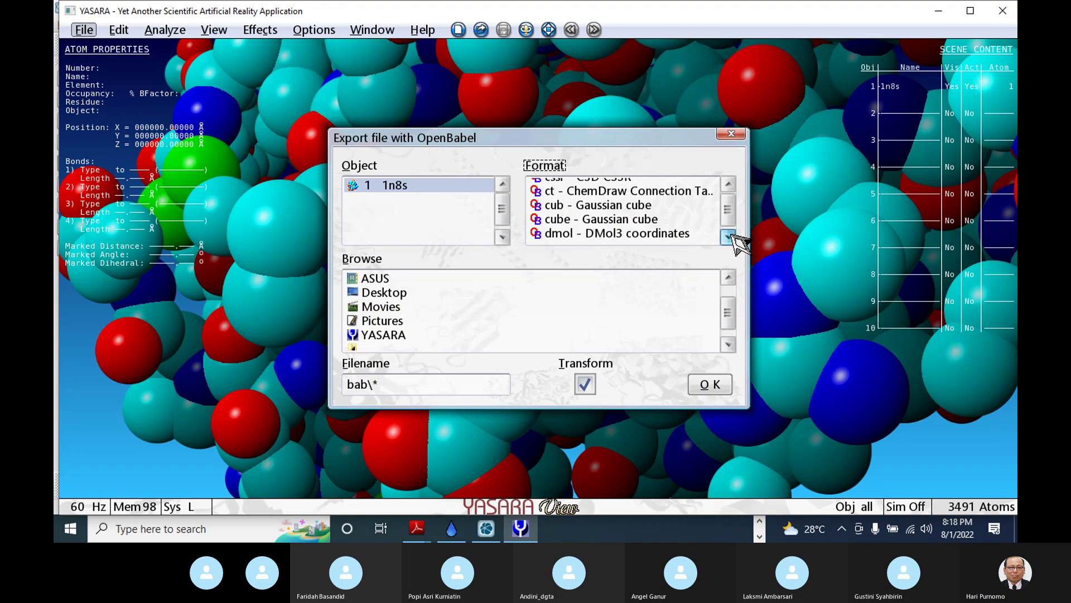
scroll(660, 226, "down", 5)
scroll(651, 214, "down", 5)
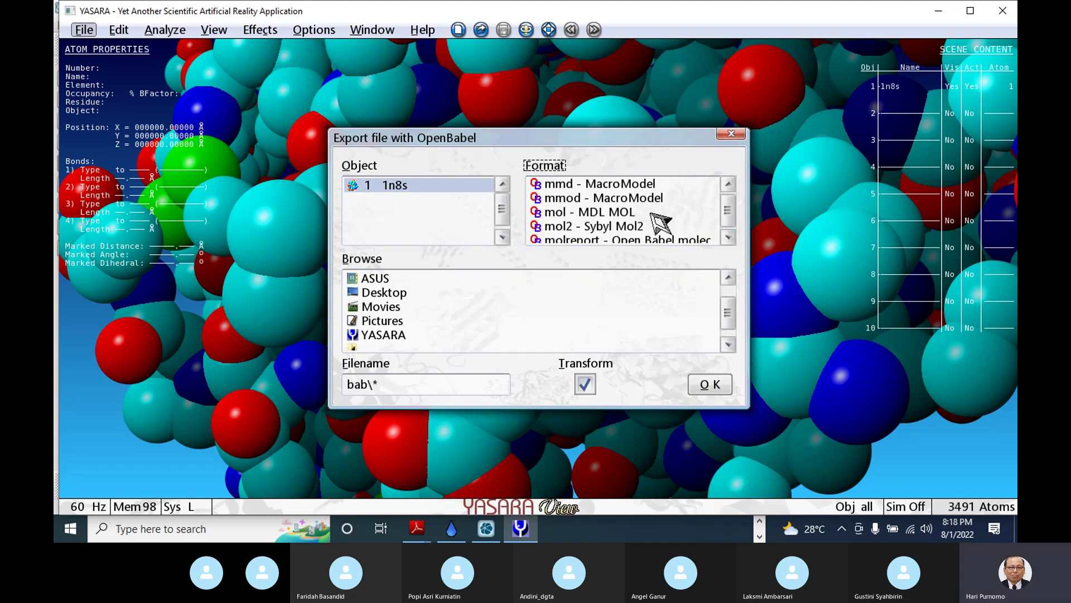
left_click(640, 226)
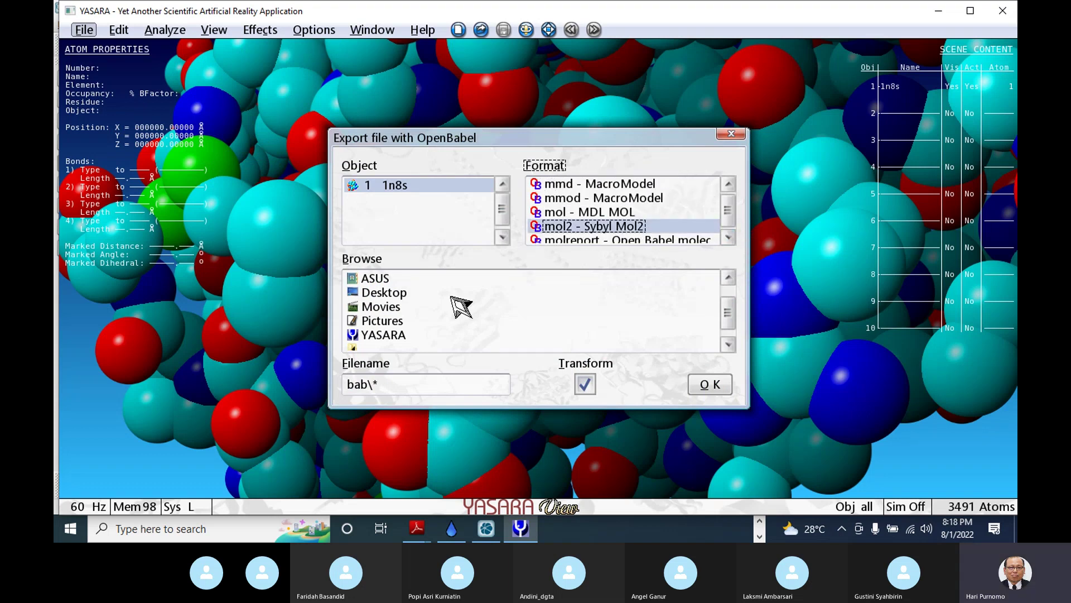
Save the export as protein.mol2 in the PDB Tanpa Ligand folder on drive D
scroll(480, 310, "up", 3)
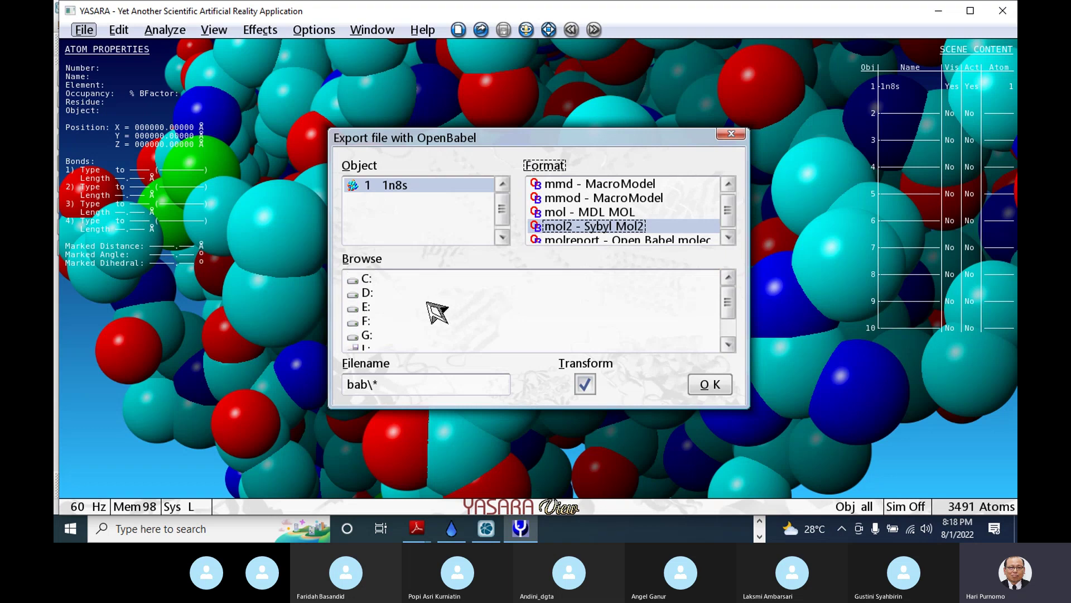
double_click(364, 294)
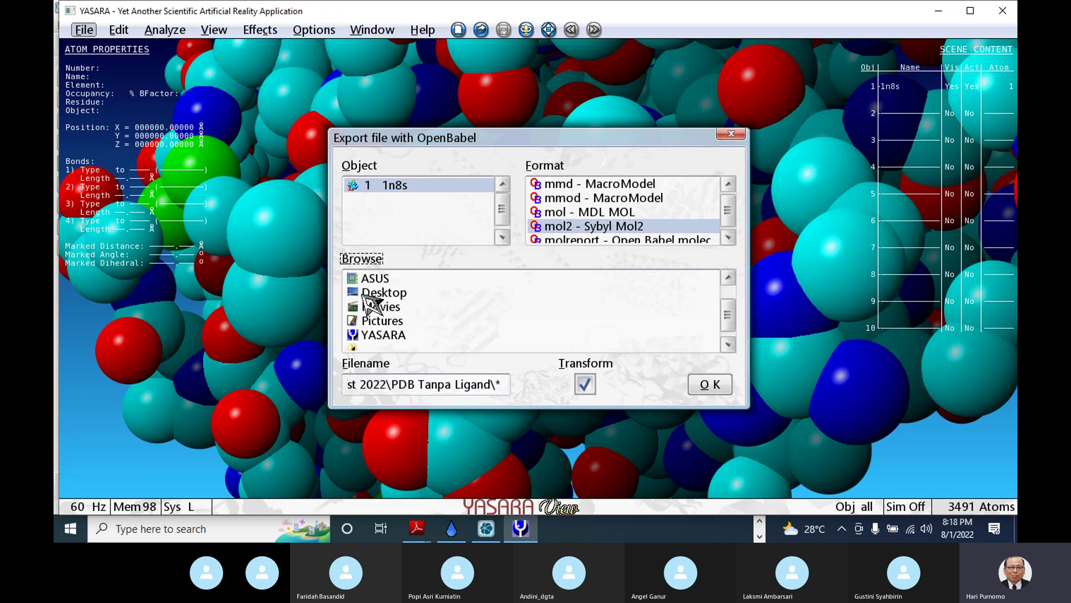
left_click(496, 383)
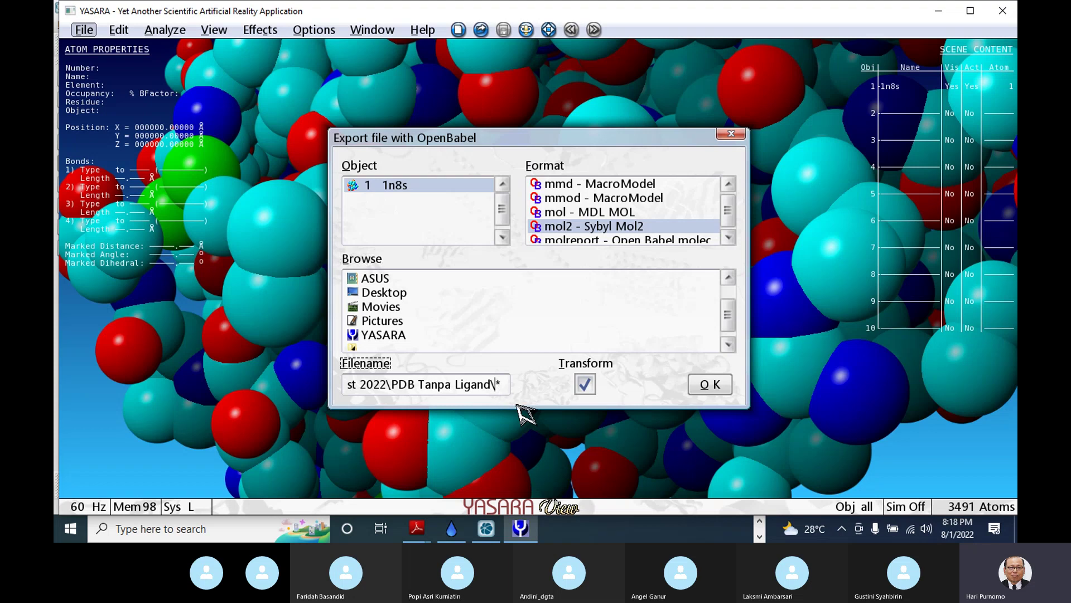
key("Delete")
type("pr0")
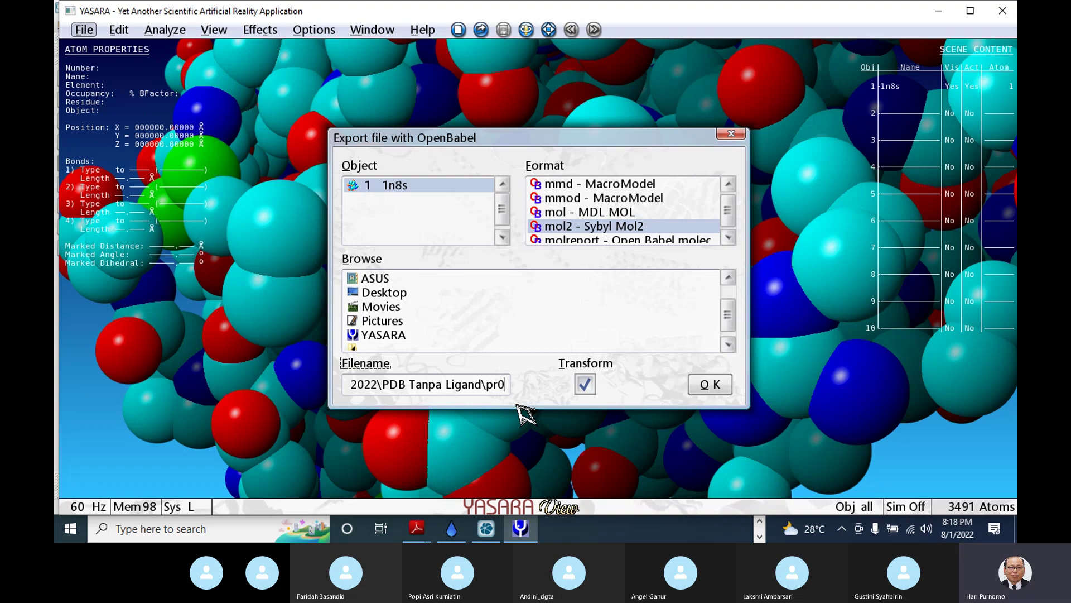
key("BackSpace")
type("o")
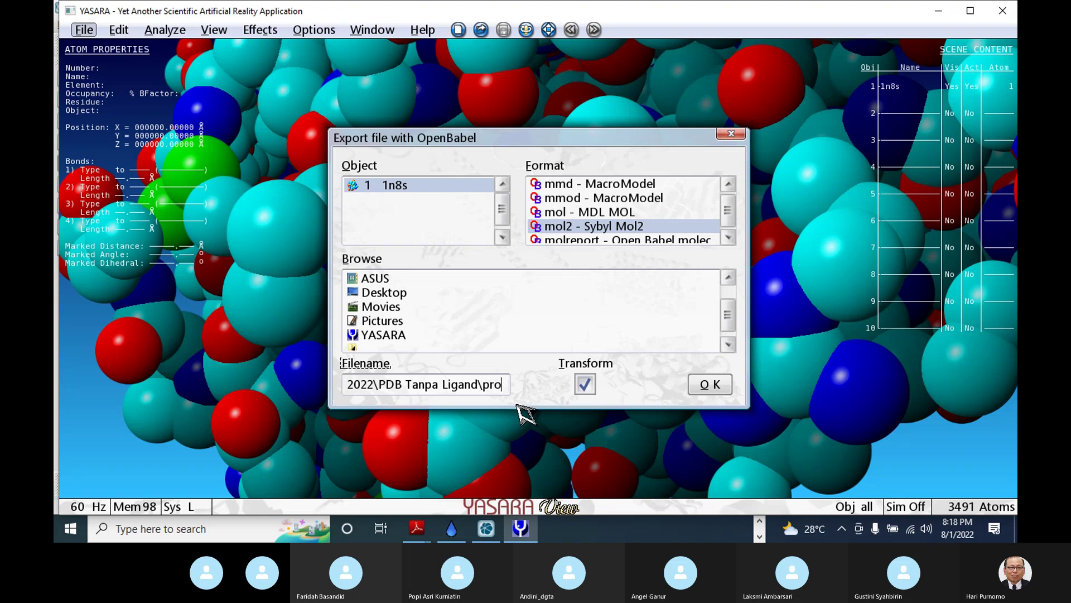
type("te")
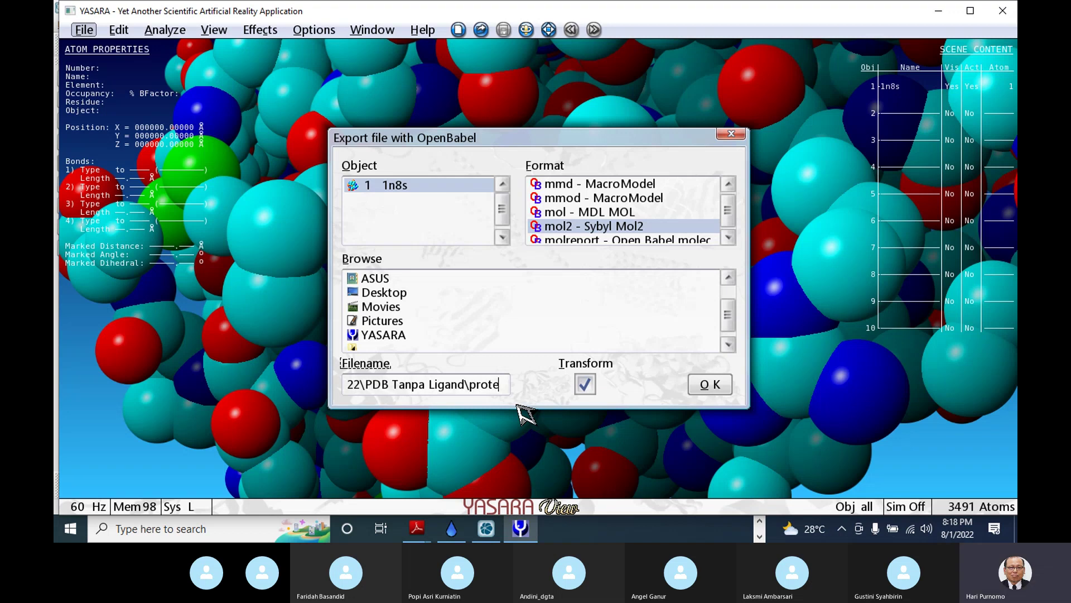
type("in.mol2")
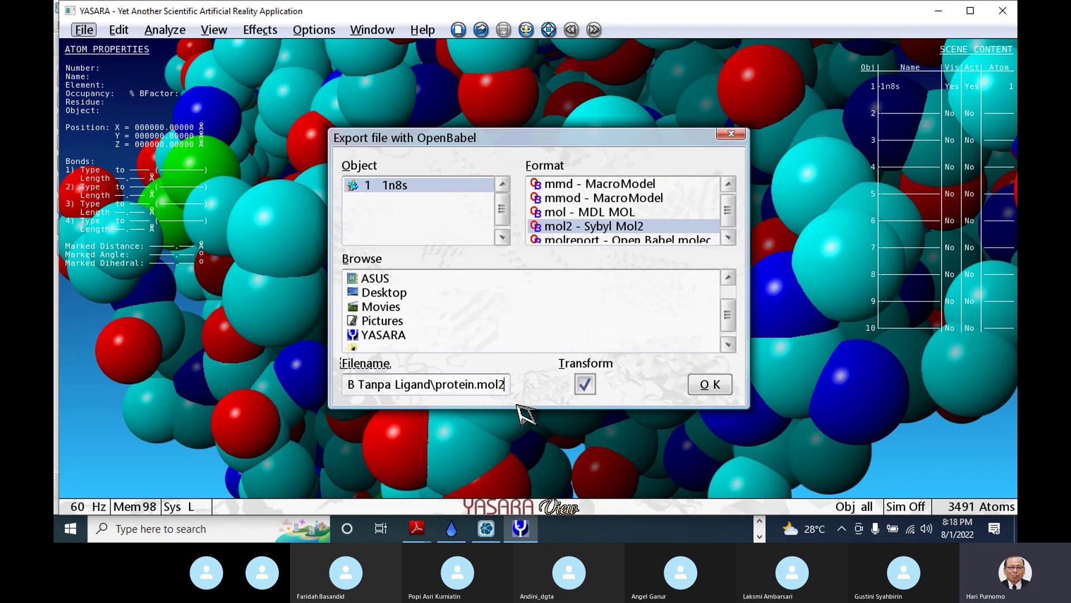
left_click(710, 385)
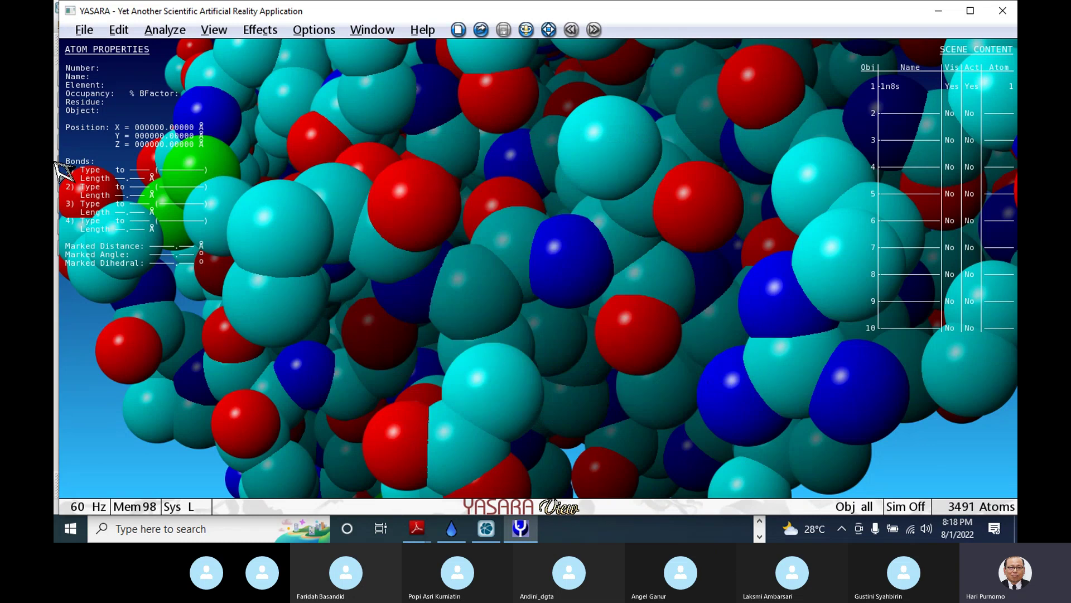
Start a new scene, clearing all unsaved data
left_click(85, 30)
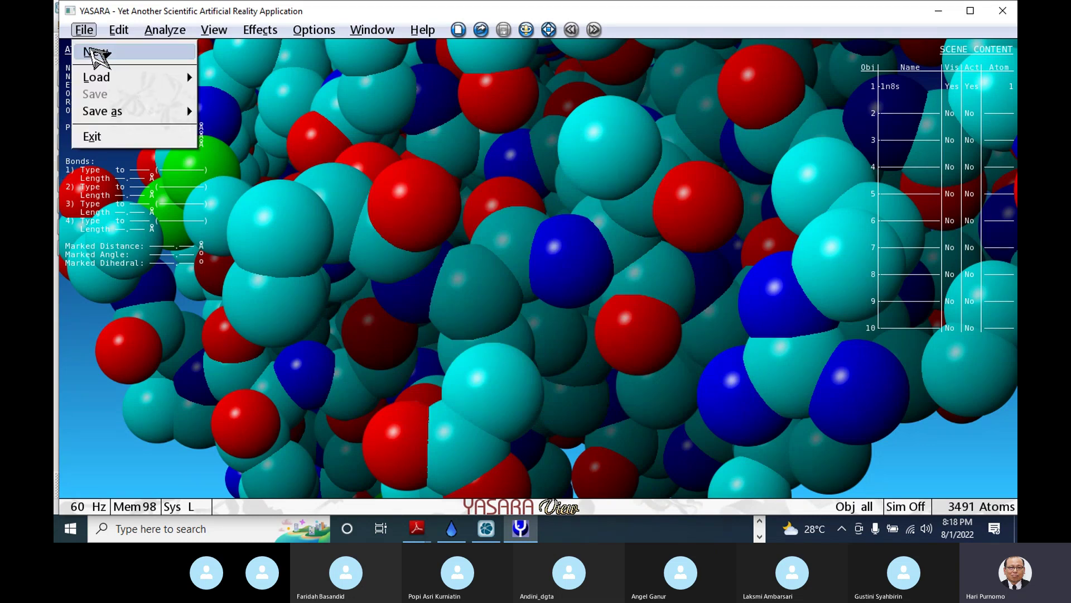
left_click(94, 52)
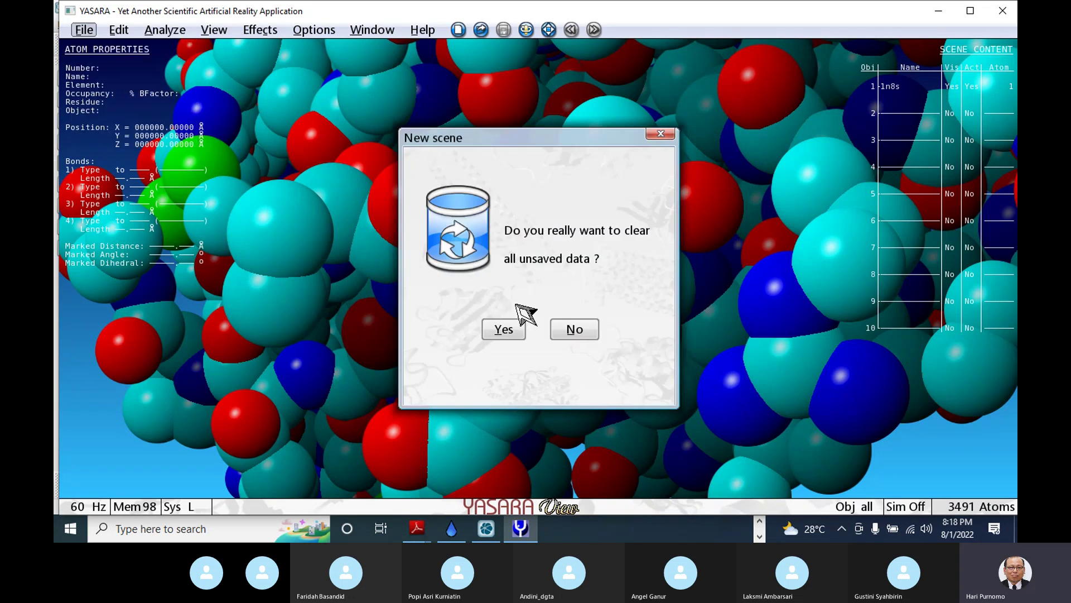
left_click(504, 328)
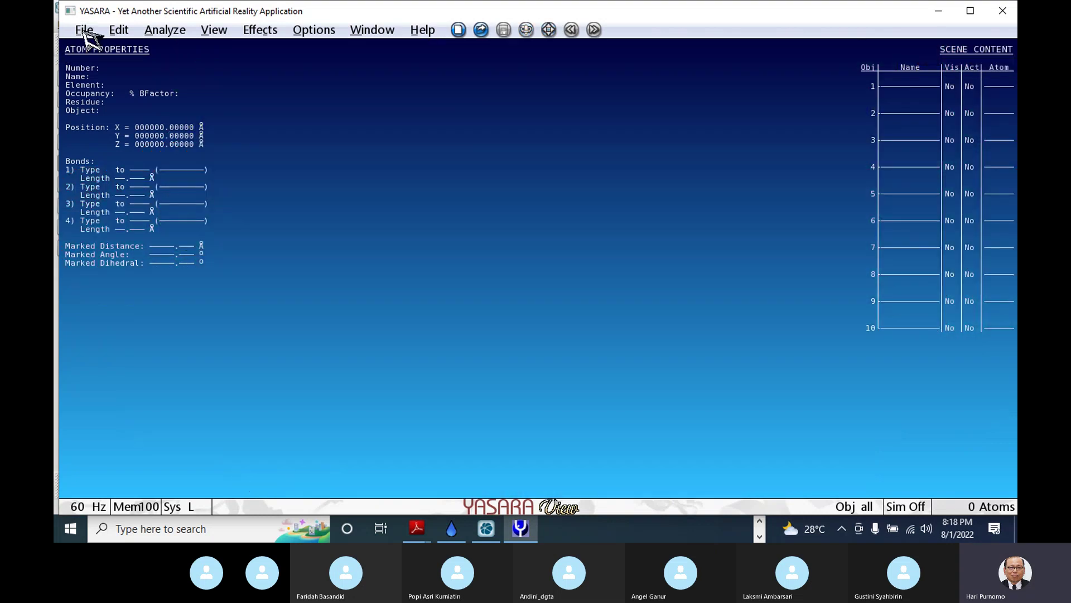
Import orlistat.mol2 from the PDB Tanpa Ligand folder using the mol2 - Sybyl Mol2 format
left_click(84, 30)
mouse_move(106, 81)
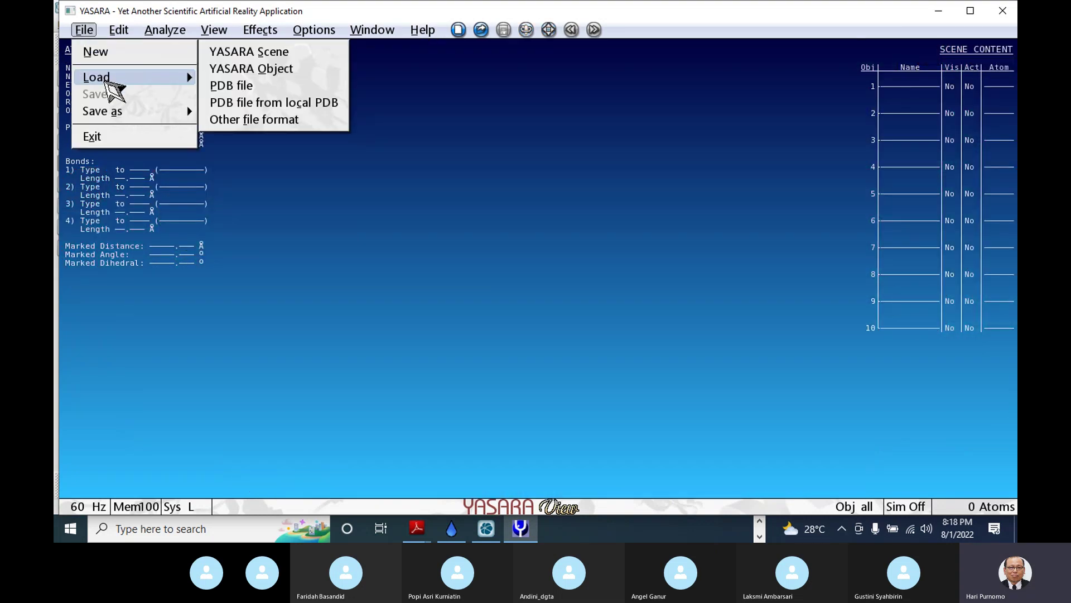
left_click(256, 121)
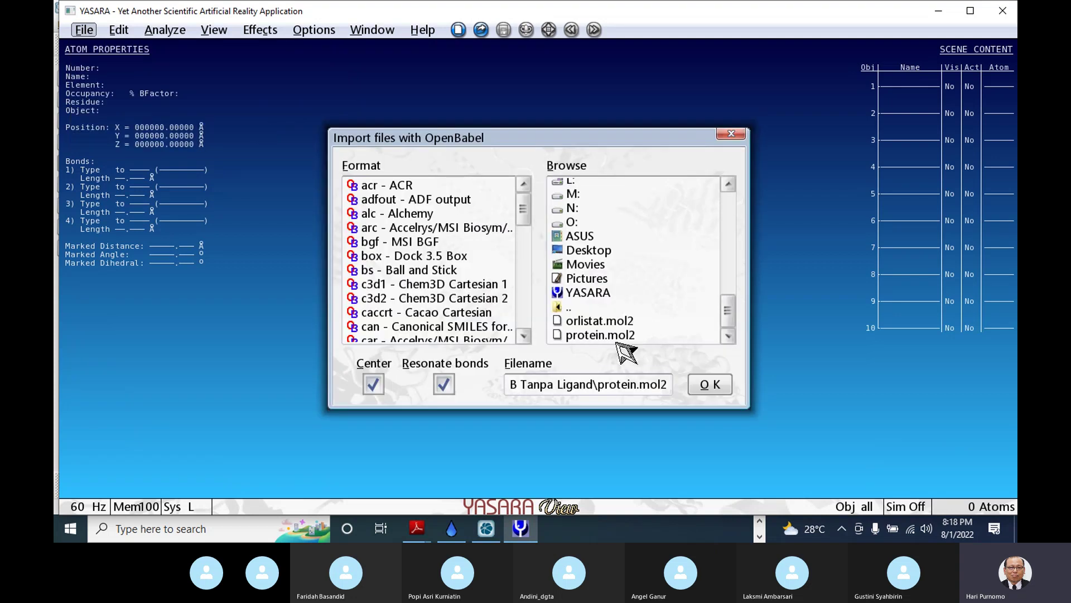
left_click(610, 322)
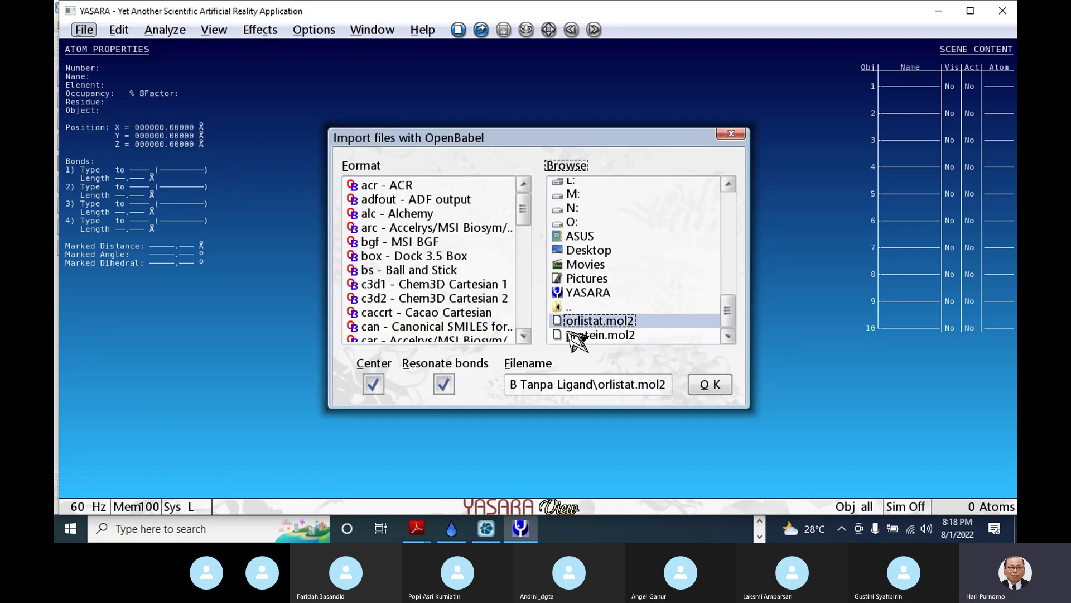
scroll(446, 276, "down", 5)
scroll(441, 274, "down", 4)
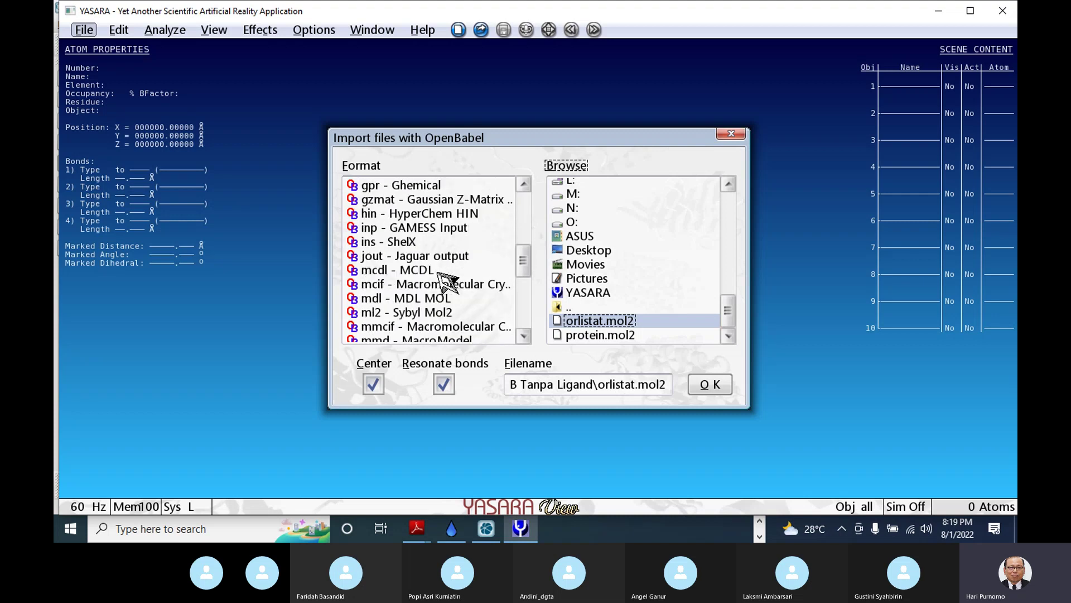
scroll(447, 279, "down", 3)
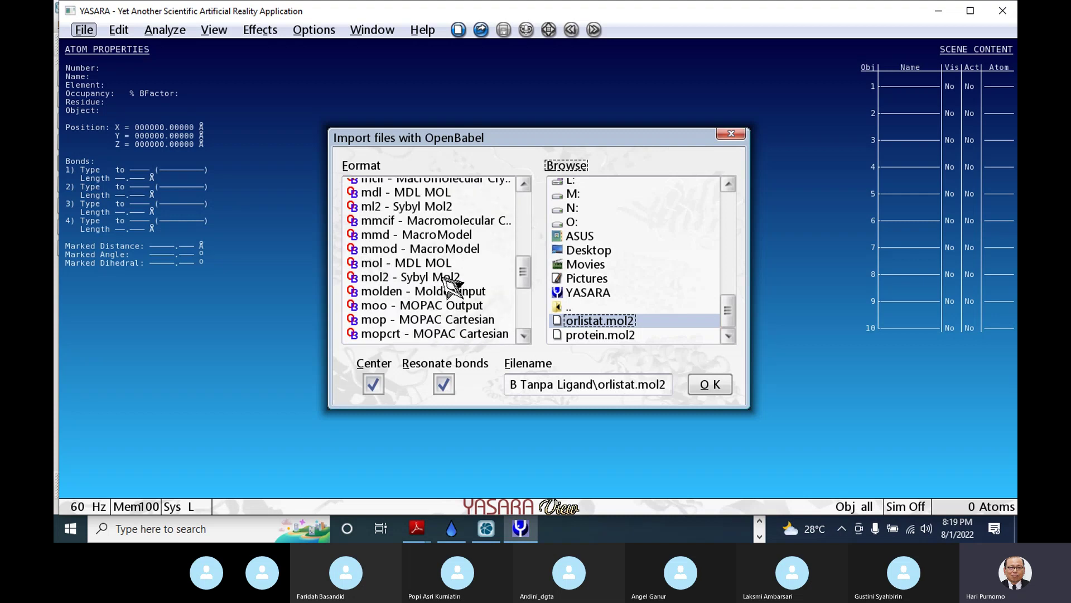
left_click(449, 278)
left_click(711, 384)
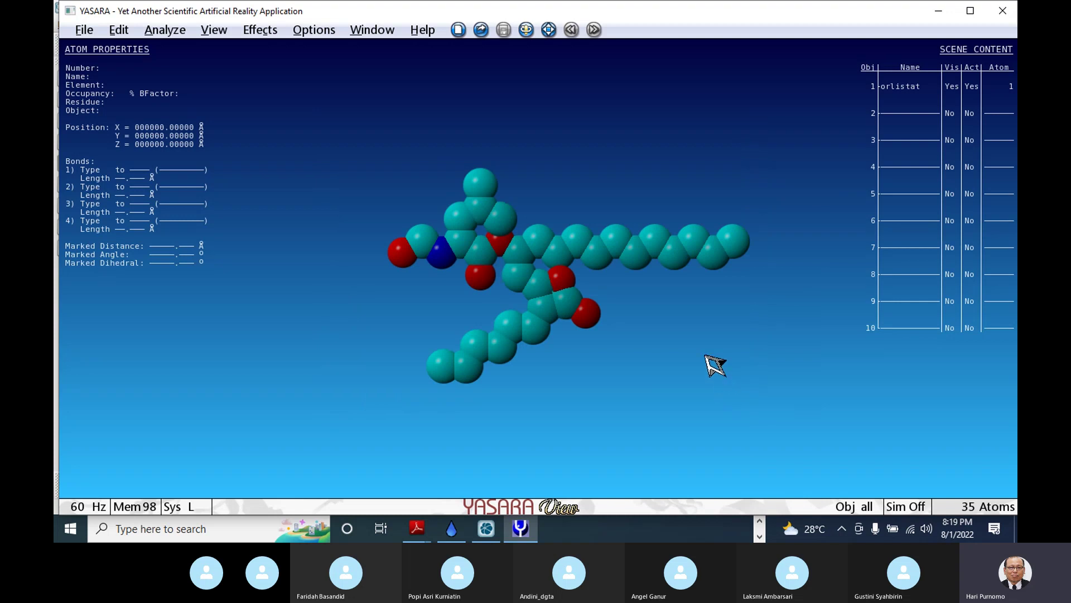
left_click(118, 31)
mouse_move(147, 95)
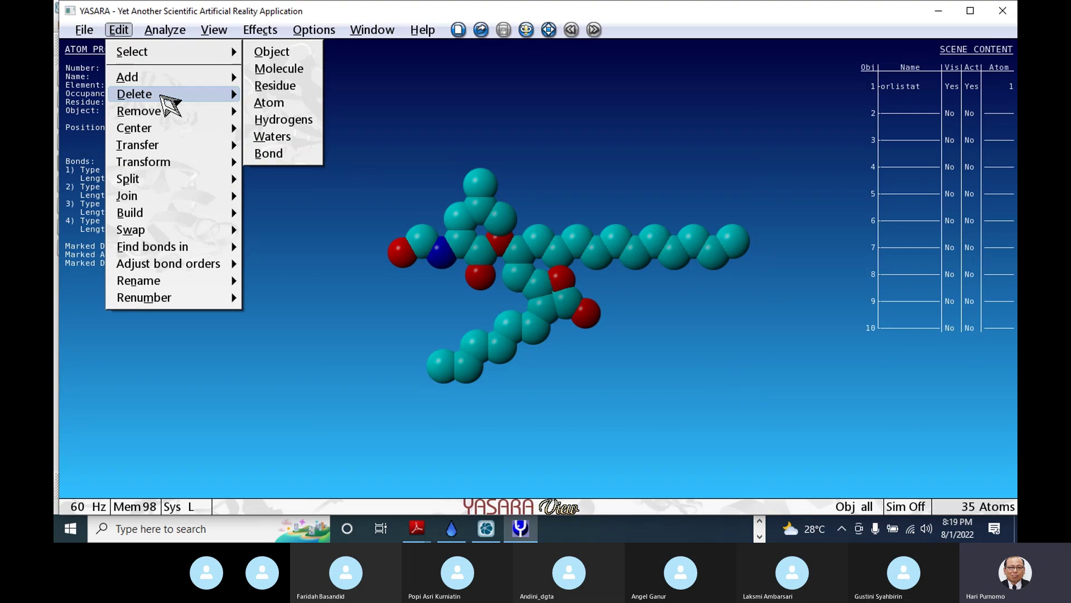
left_click(273, 103)
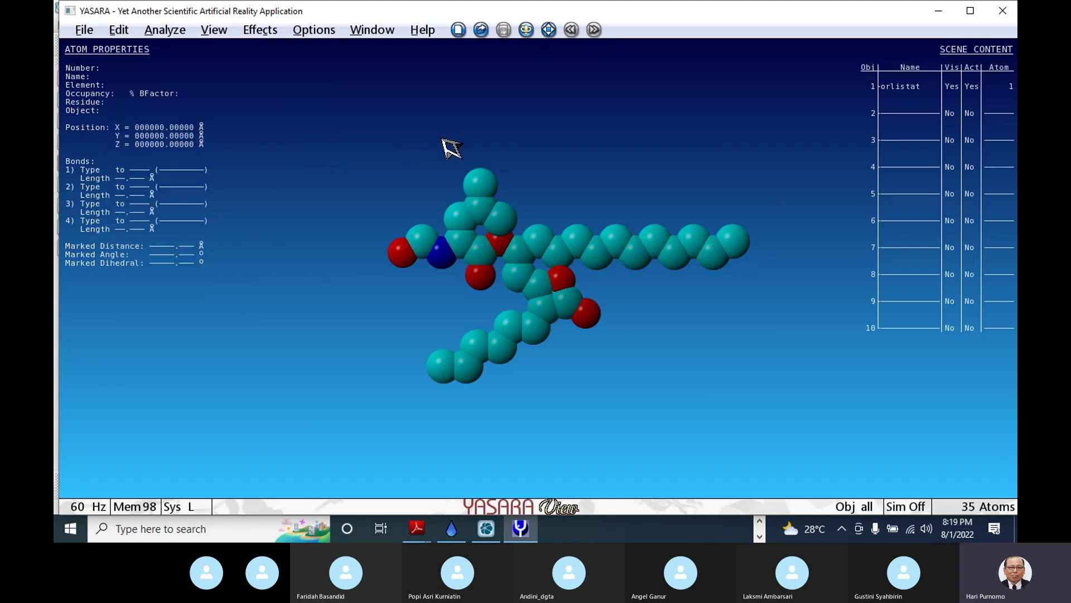
Start exporting the orlistat object with OpenBabel in the mol2 - Sybyl Mol2 format
left_click(85, 30)
mouse_move(117, 112)
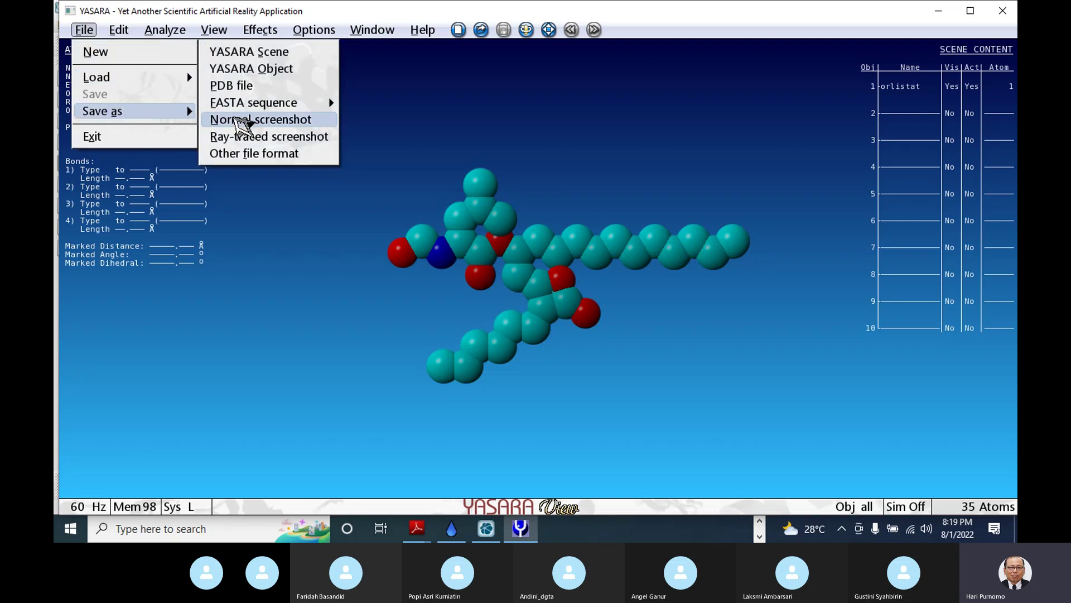
left_click(254, 153)
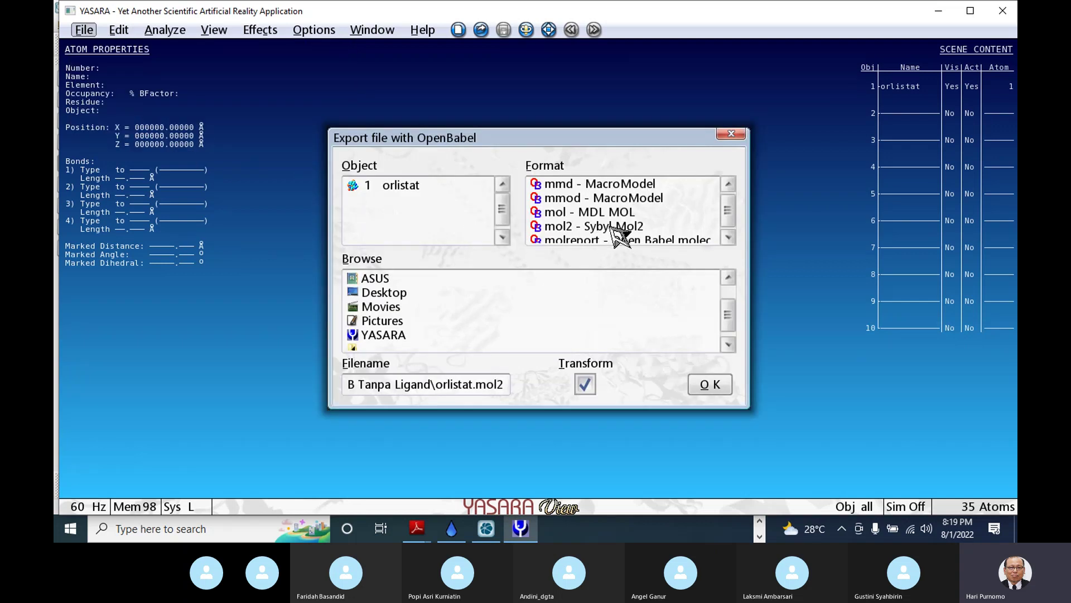
left_click(614, 226)
left_click(402, 185)
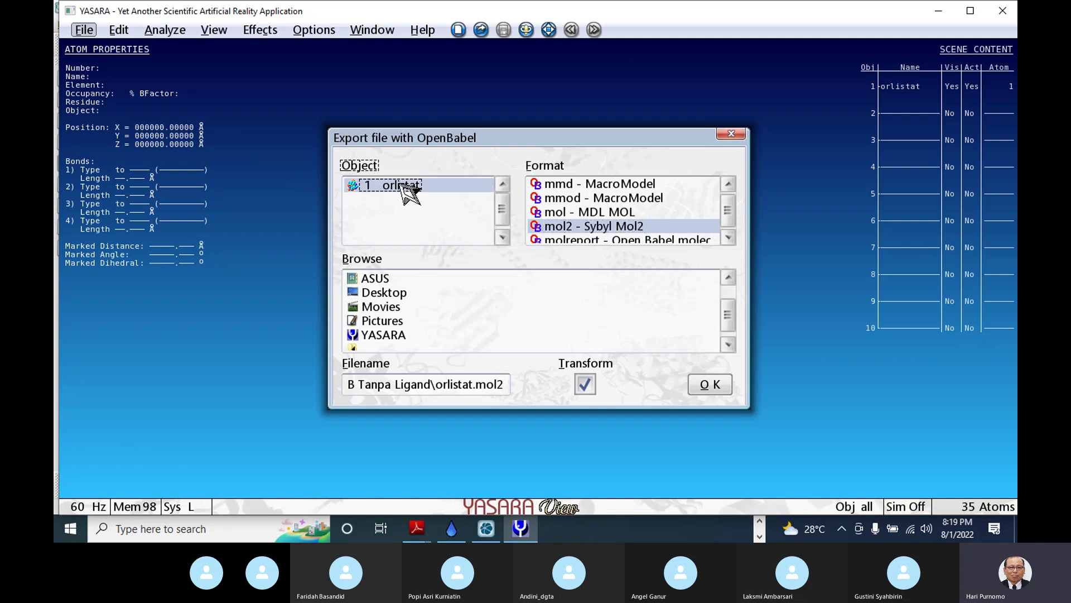
Rename the export file ref_ligand.mol2 in the PDB Tanpa Ligand folder and export the orlistat object
left_click(474, 387)
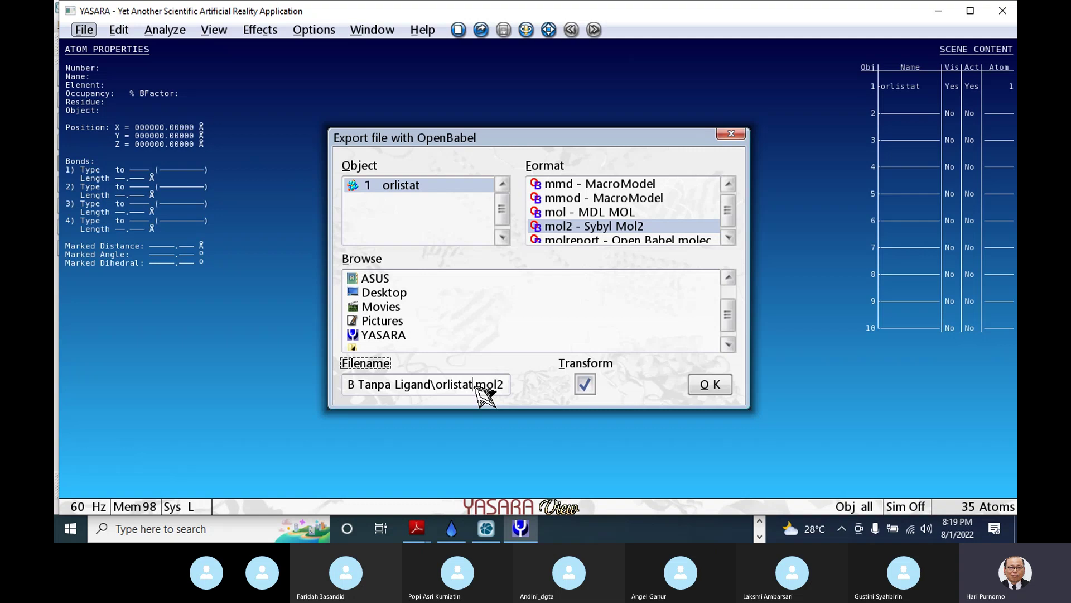
key("BackSpace")
key("BackSpace")
key("BackSpace")
key("BackSpace")
key("BackSpace")
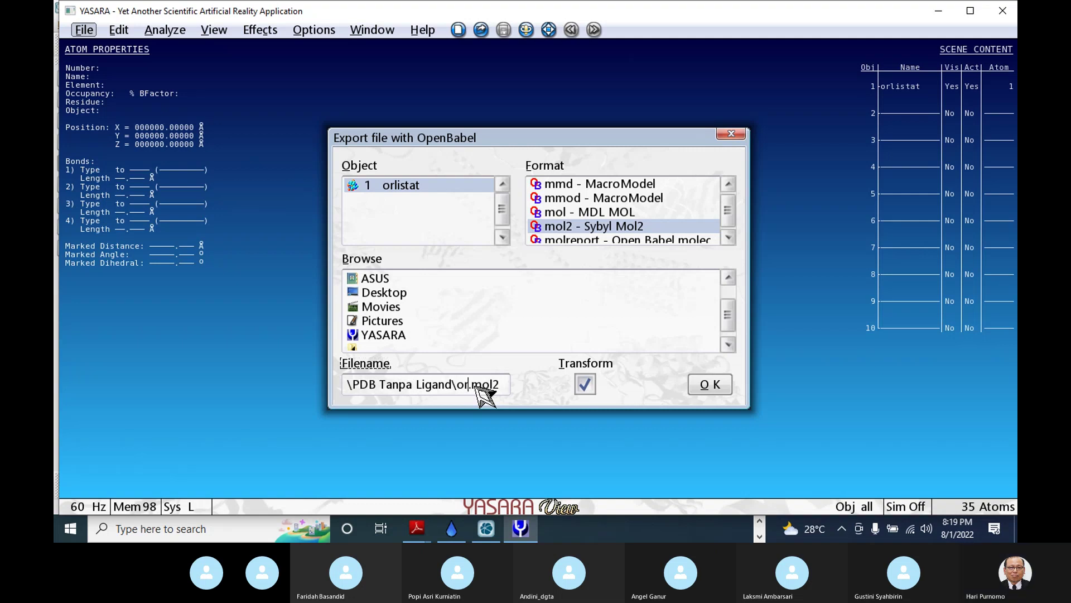
key("BackSpace")
key("BackSpace")
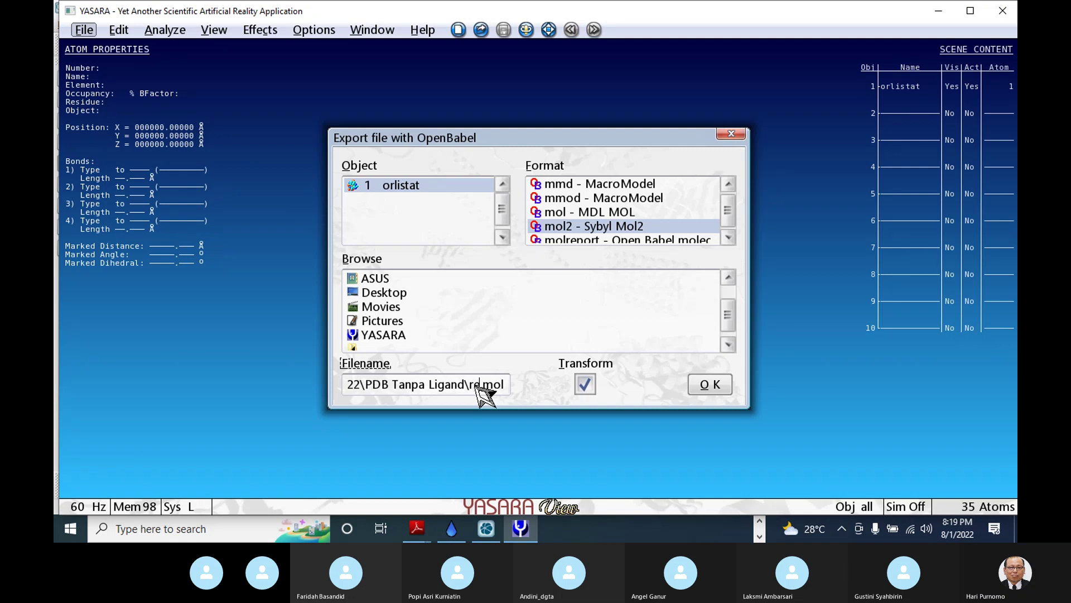
type("rec")
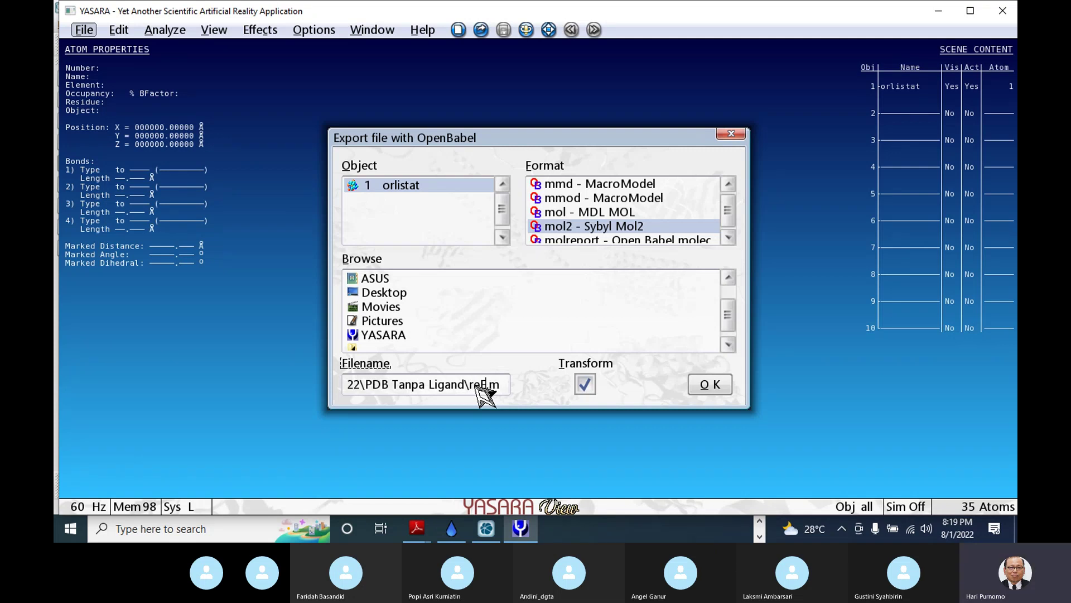
type("_lig")
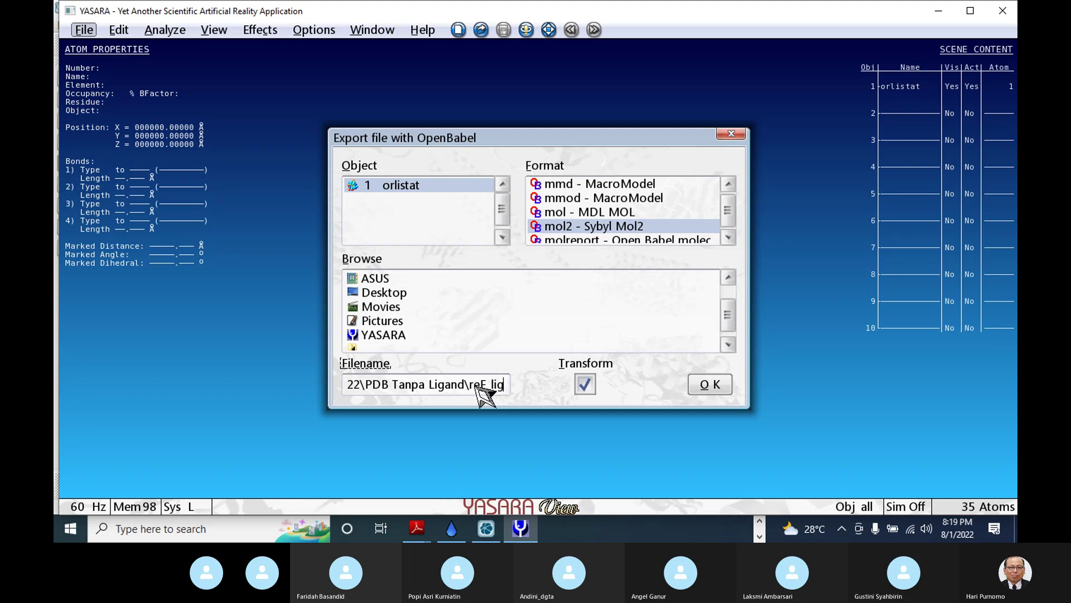
type("and")
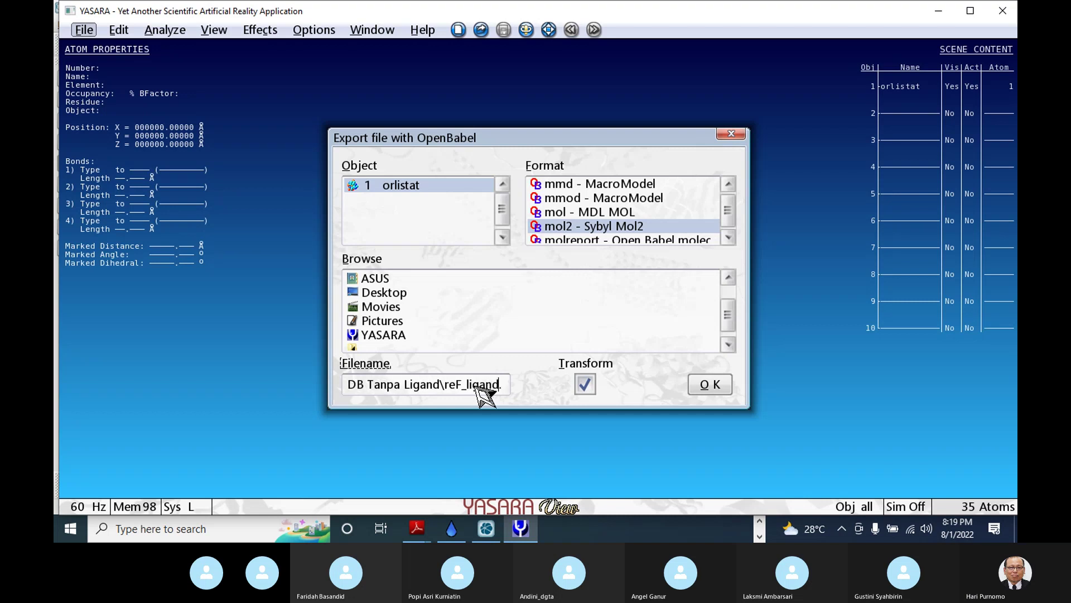
type(".mol2")
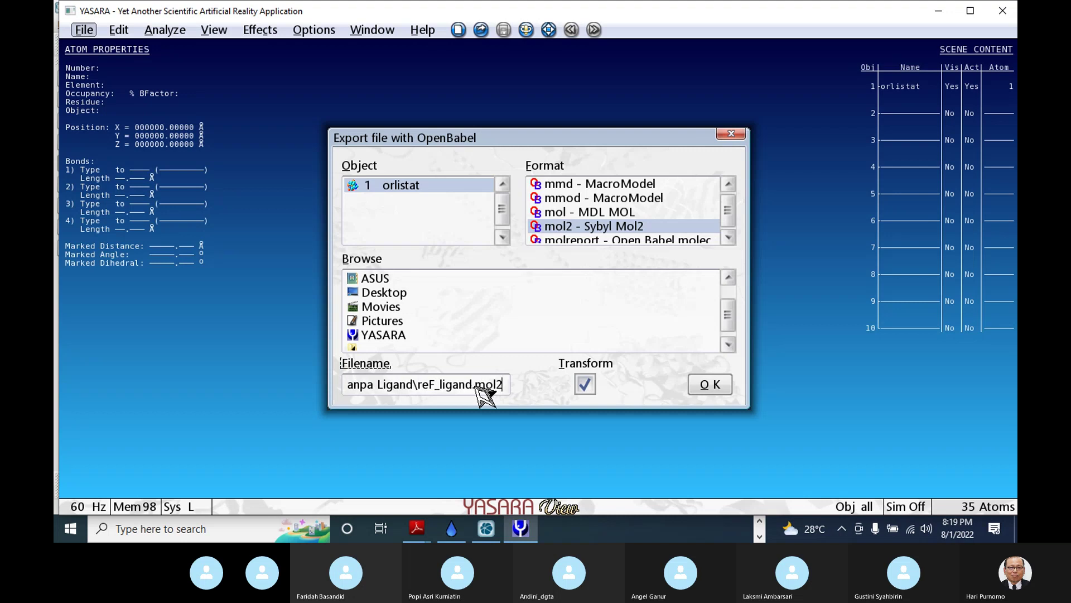
left_click(435, 388)
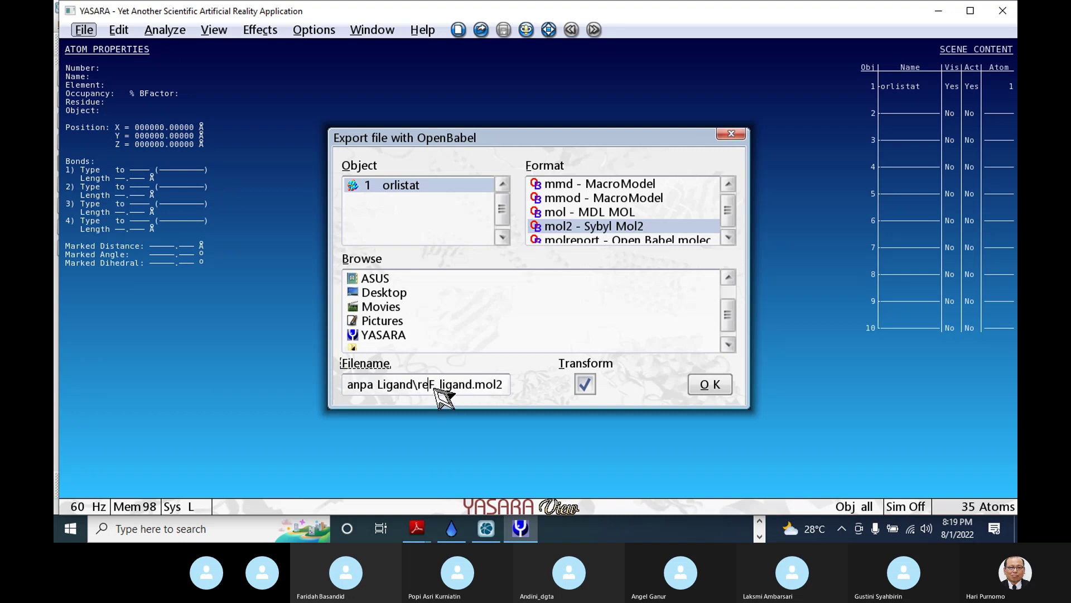
key("Delete")
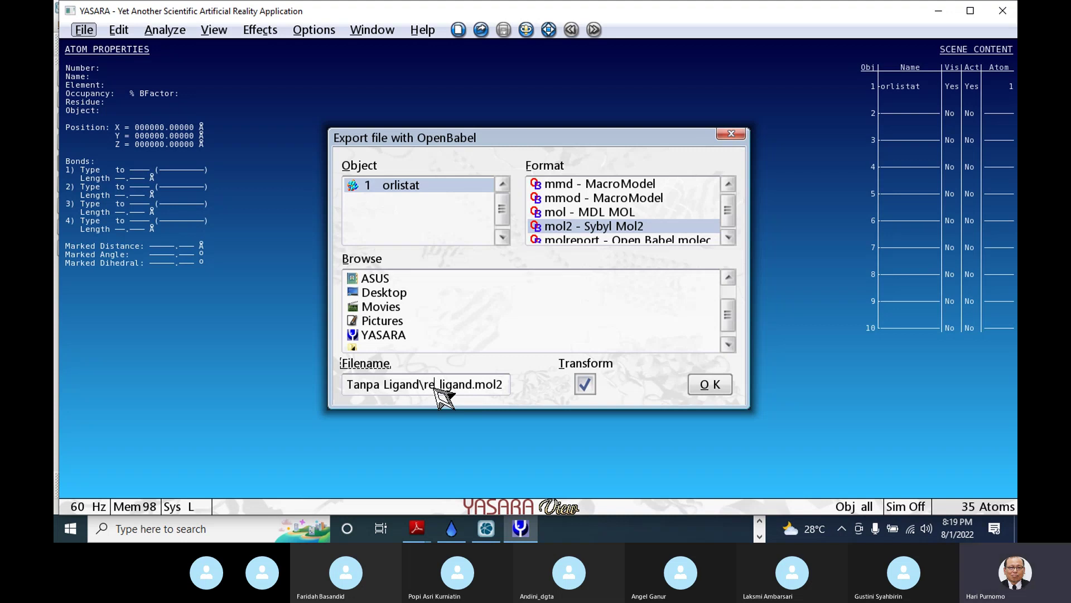
type("f")
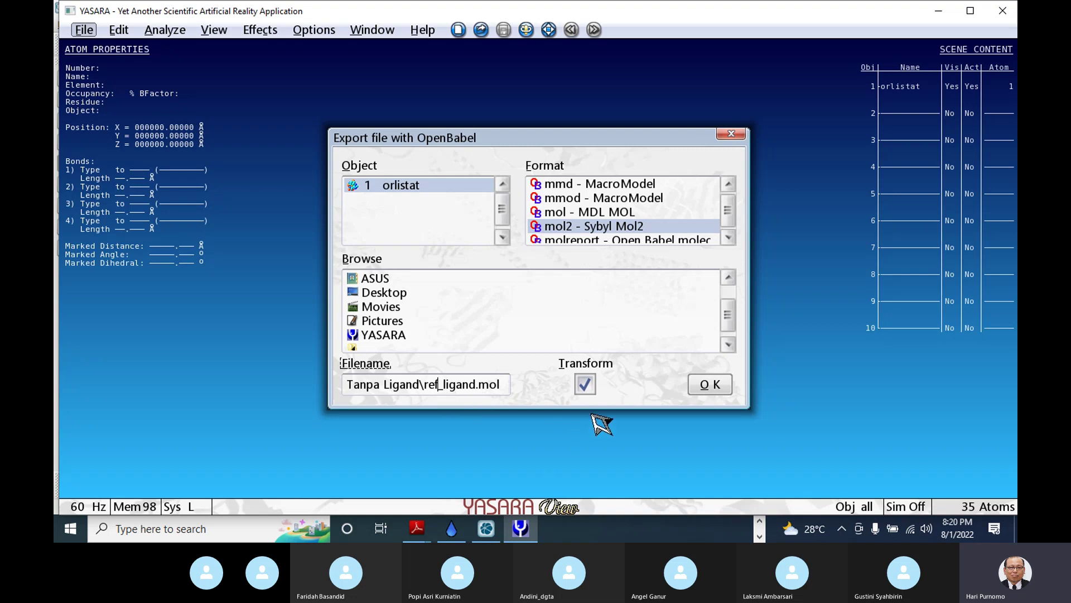
left_click(707, 385)
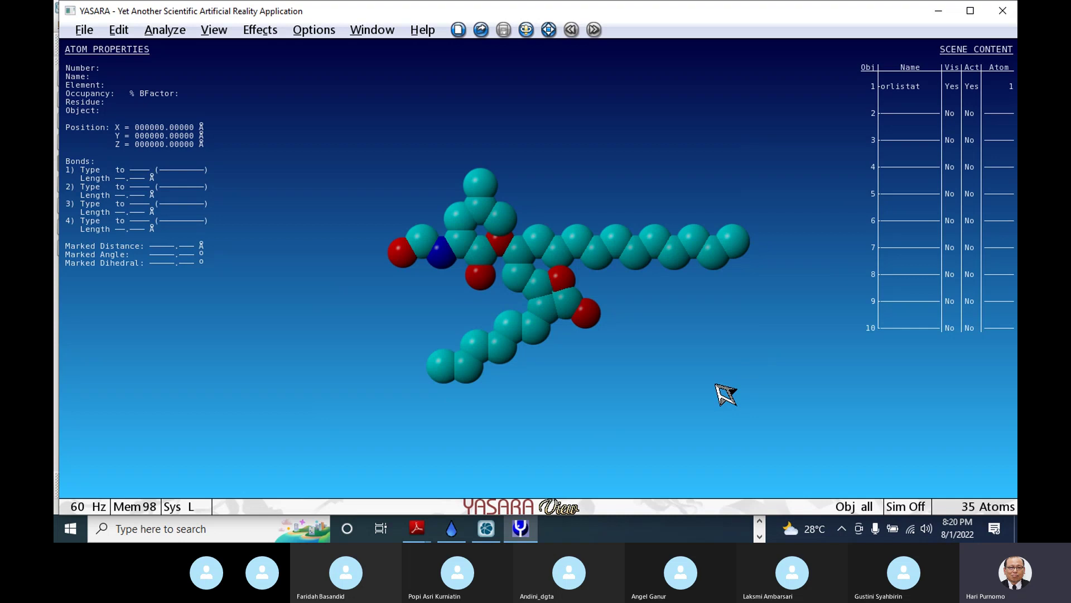
Start a new empty scene, discarding the loaded orlistat molecule
left_click(83, 31)
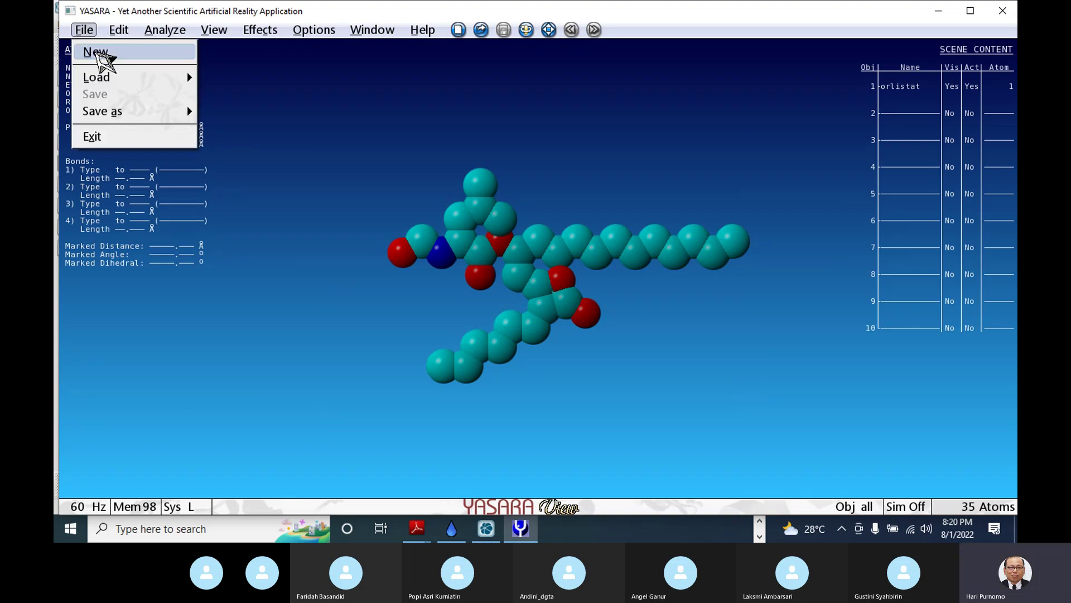
left_click(95, 52)
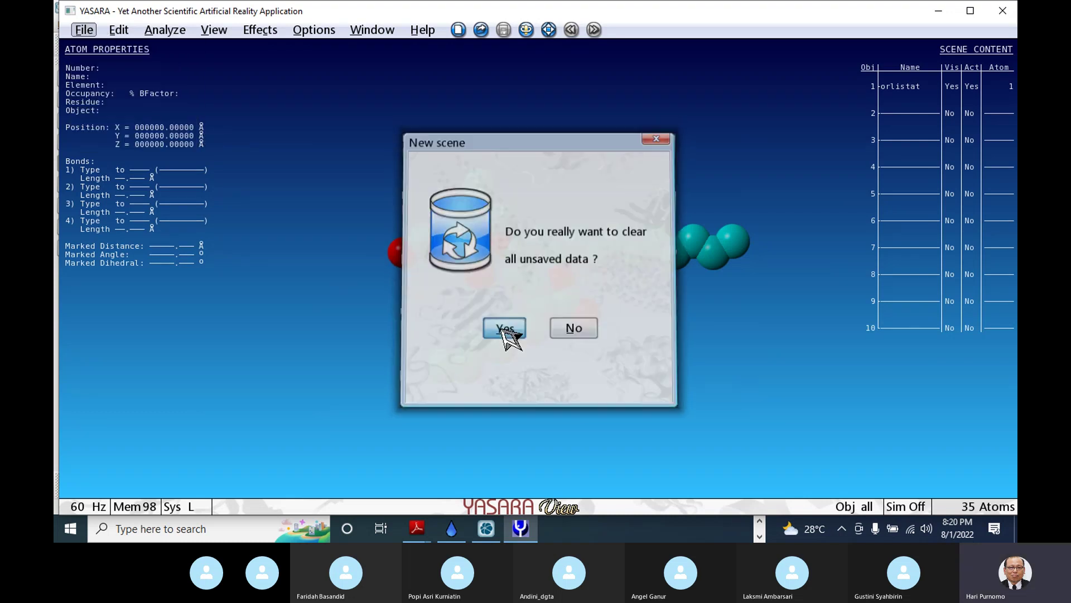
left_click(504, 329)
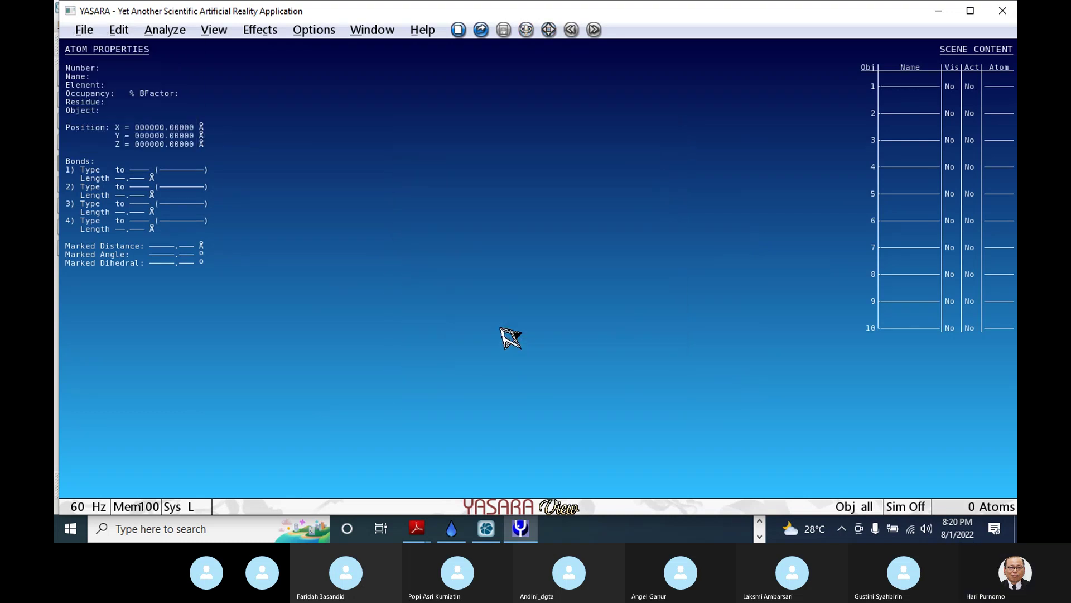
Import protein.mol2 into the scene using the mol2 - Sybyl Mol2 format
left_click(87, 34)
mouse_move(92, 81)
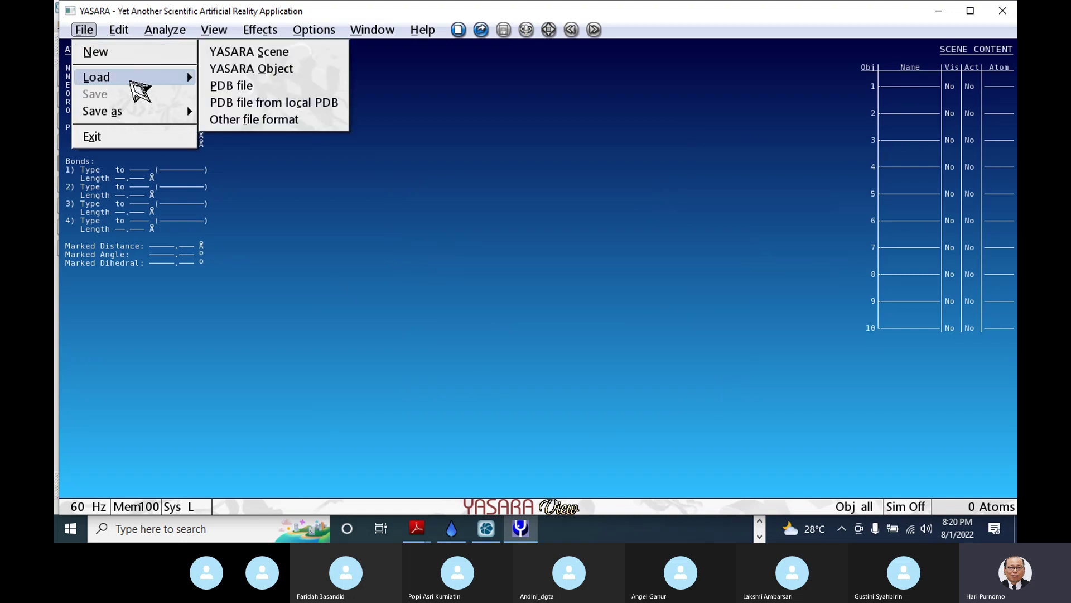
left_click(273, 119)
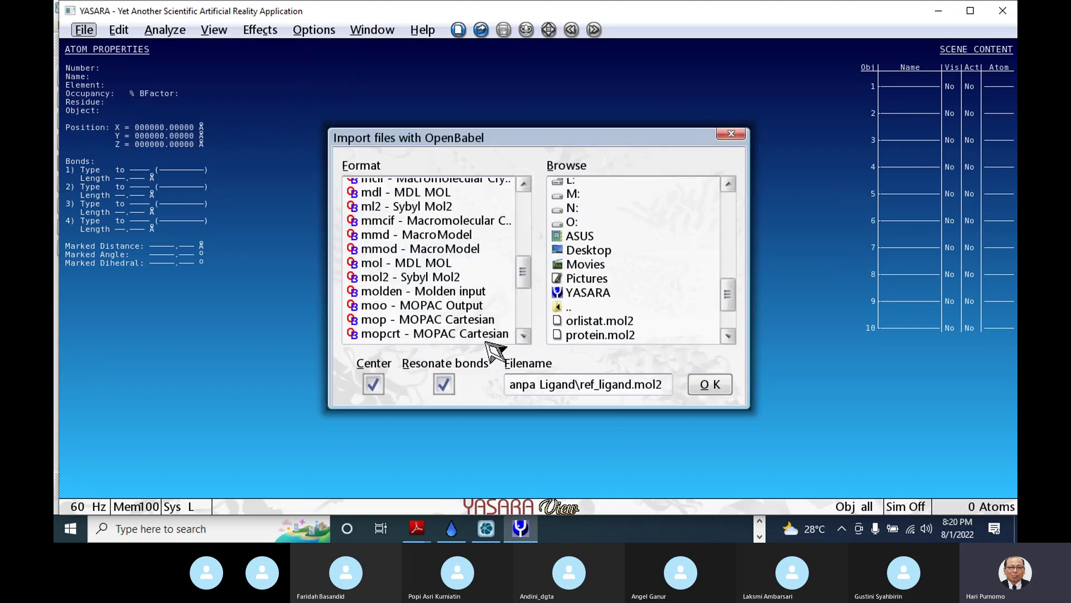
left_click(601, 335)
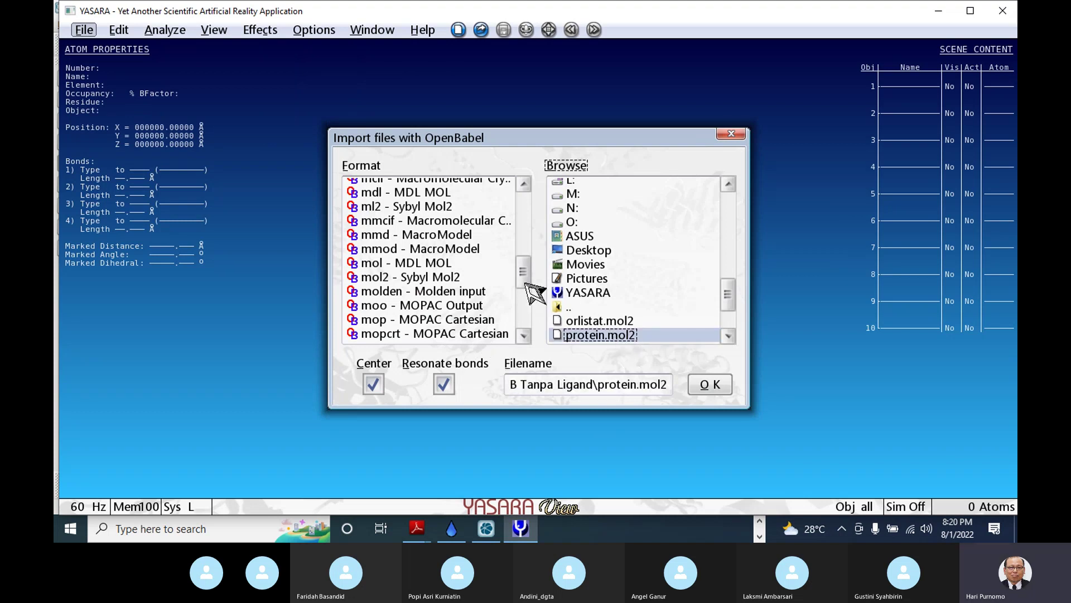
mouse_move(525, 283)
left_mouse_down()
mouse_move(532, 292)
mouse_move(531, 276)
left_mouse_up()
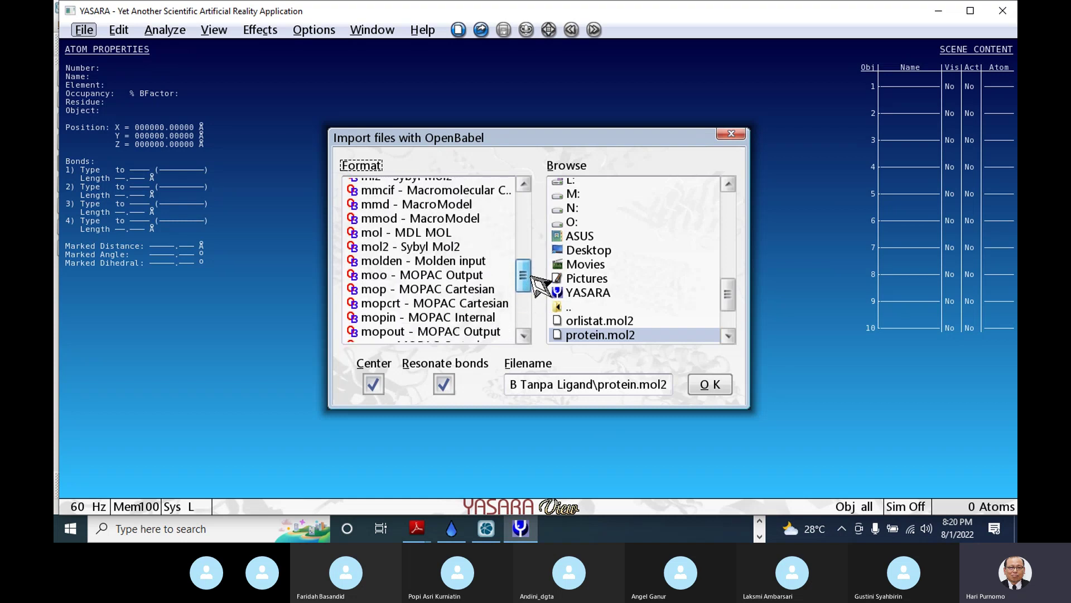
left_click(434, 249)
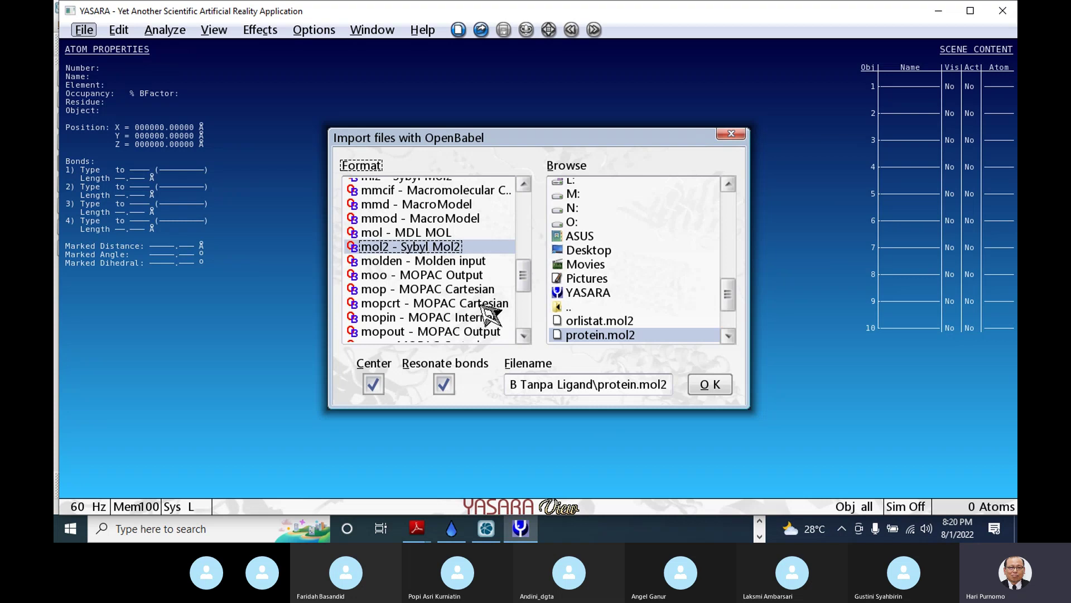
left_click(710, 385)
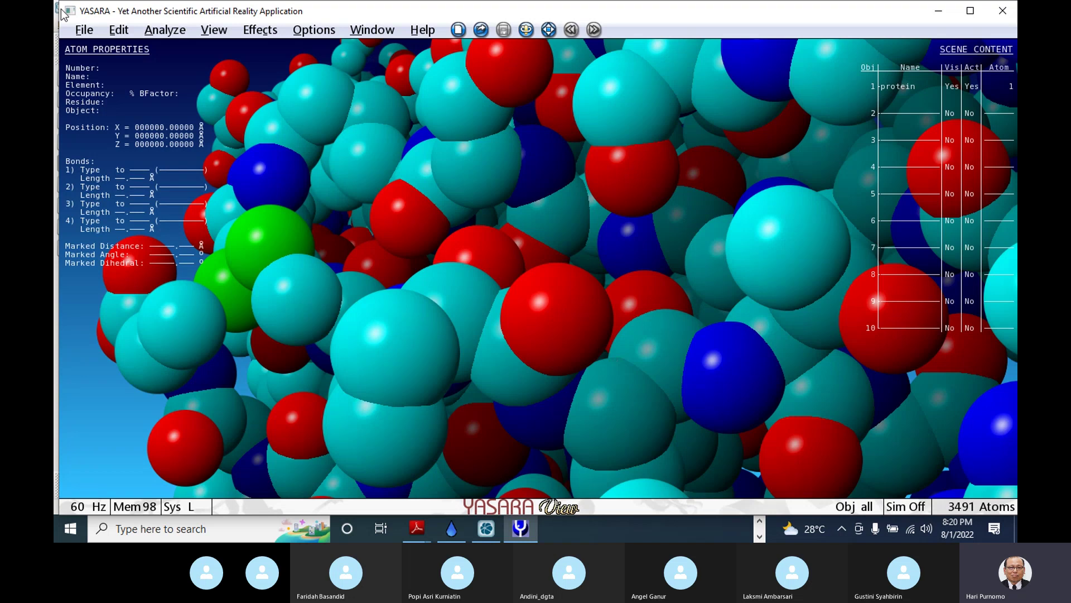
Import ref_ligand.mol2 into the same scene as the protein, using the mol2 - Sybyl Mol2 format
left_click(85, 28)
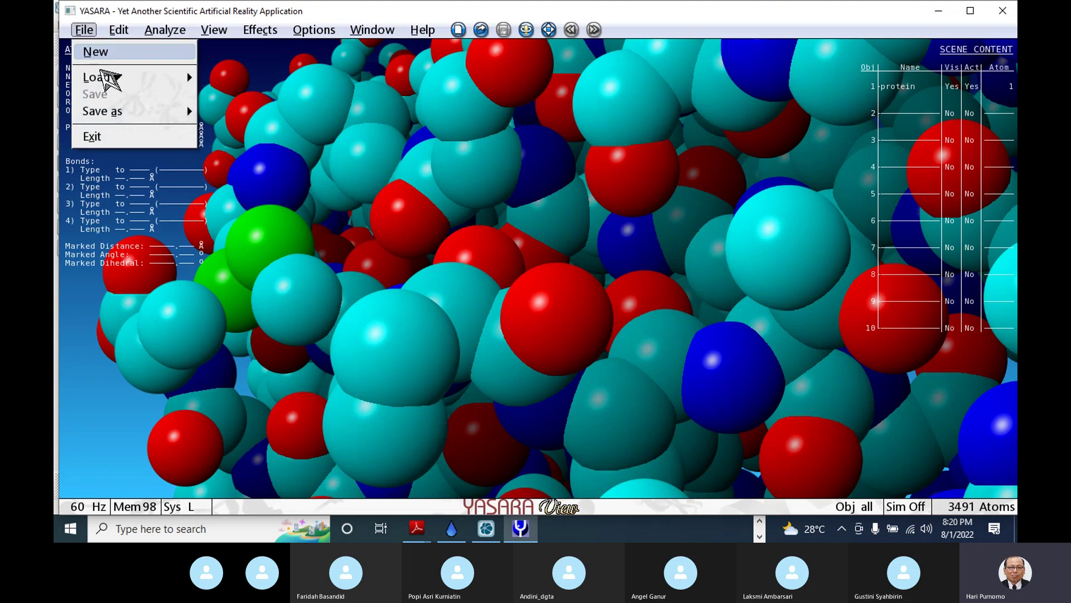
mouse_move(156, 84)
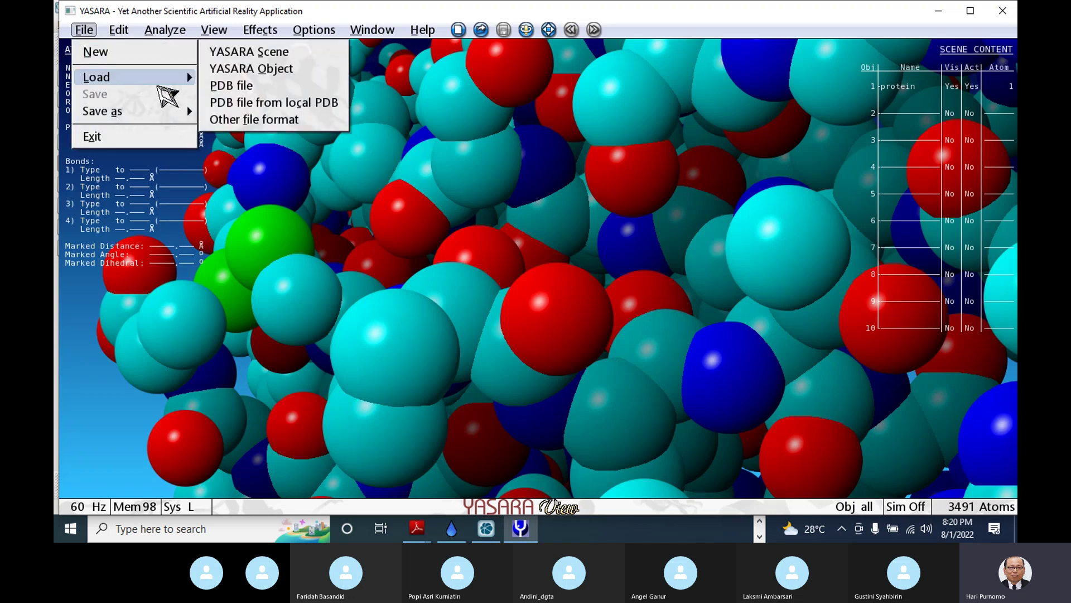
left_click(268, 121)
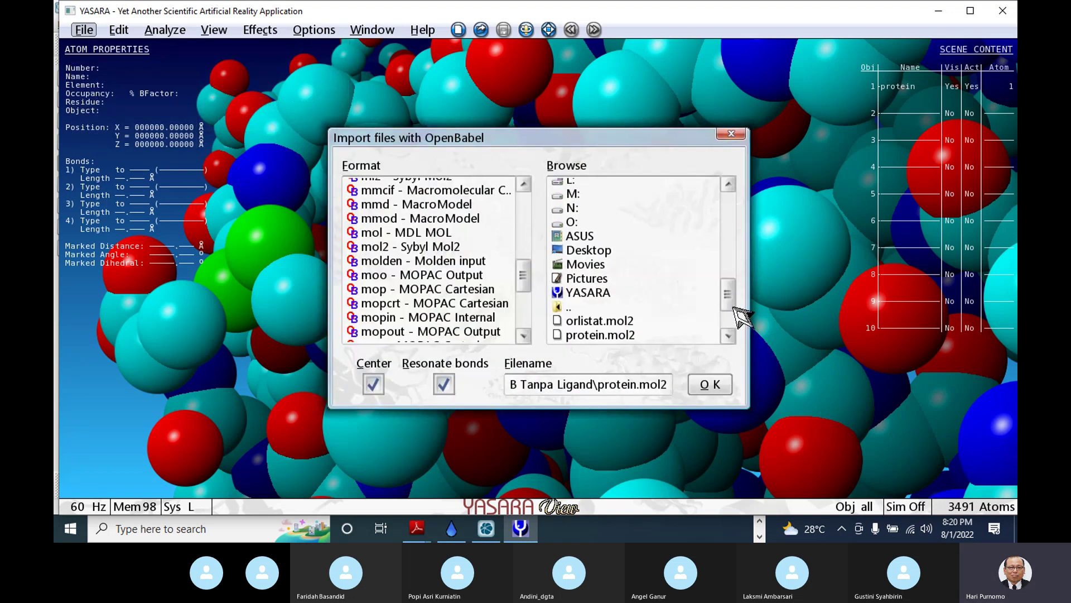
scroll(736, 309, "down", 1)
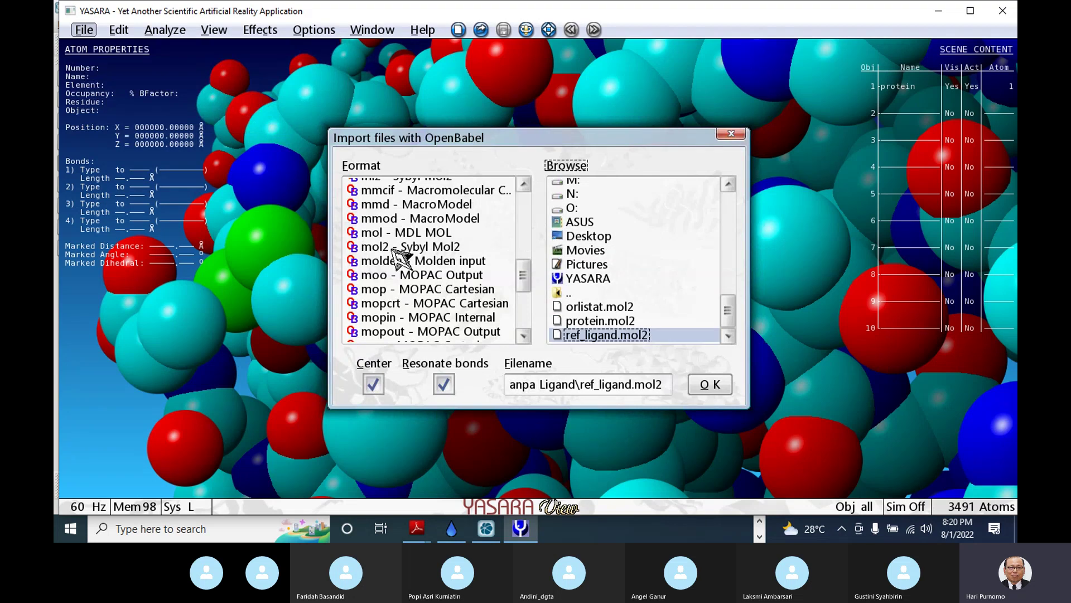
left_click(392, 247)
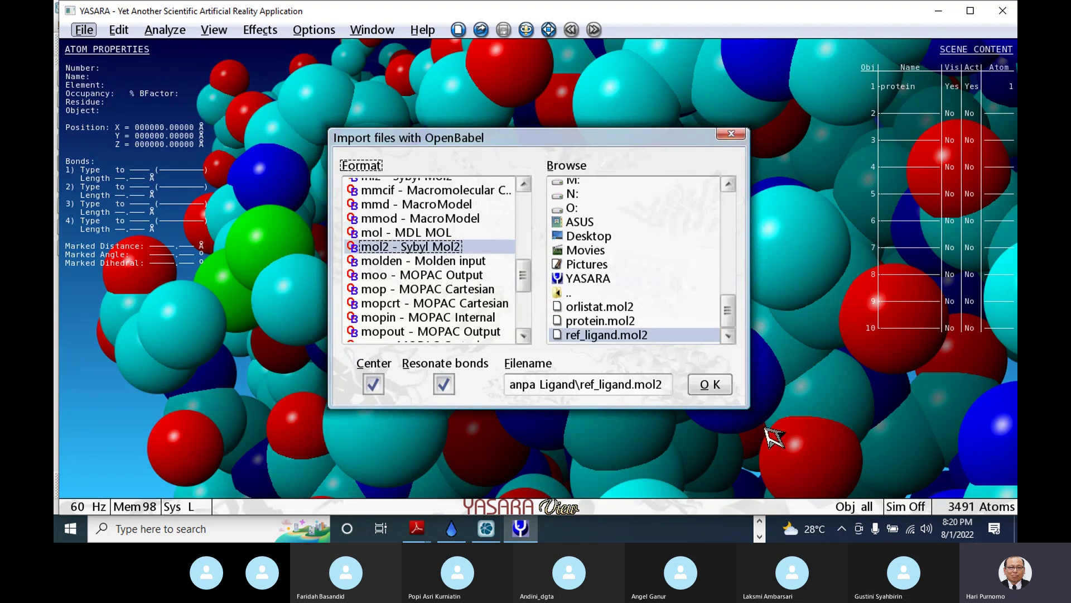
left_click(710, 385)
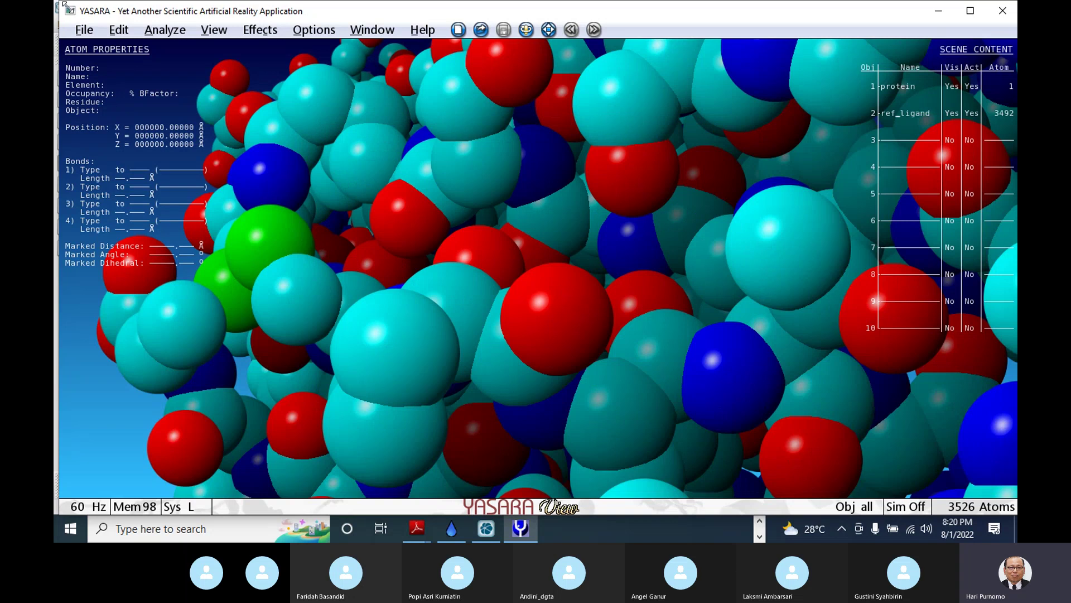
Join the ref_ligand object to the protein object and expand the ligand molecule in the scene content
left_click(118, 30)
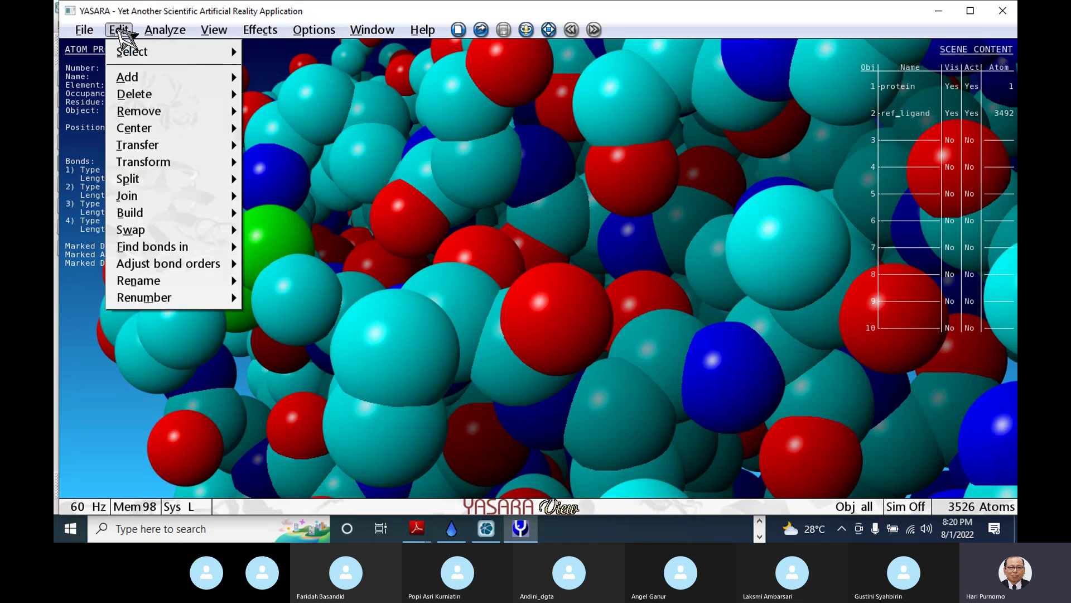
mouse_move(226, 195)
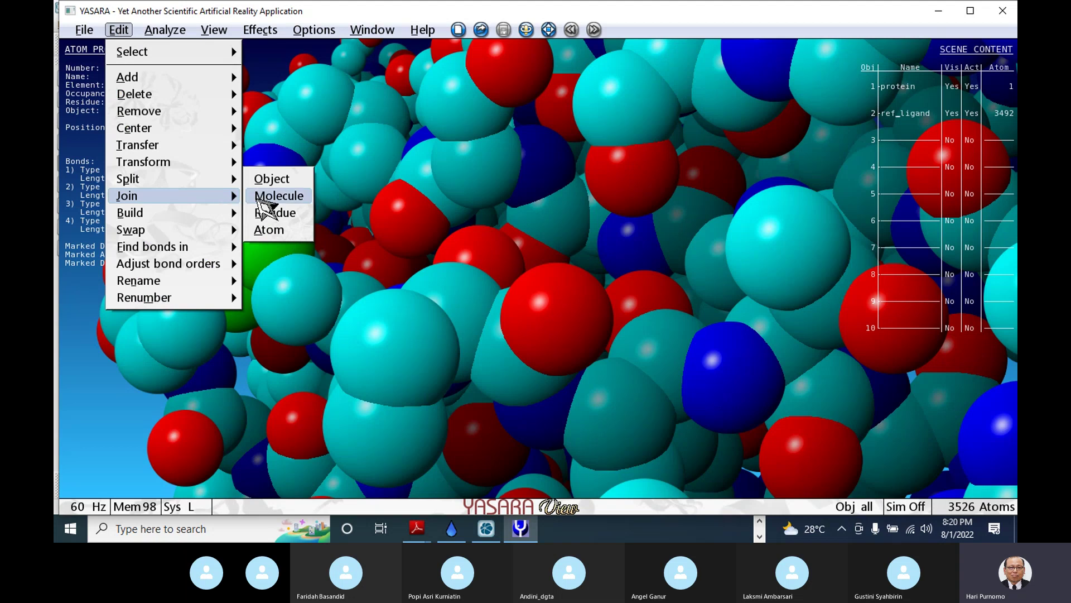
left_click(273, 179)
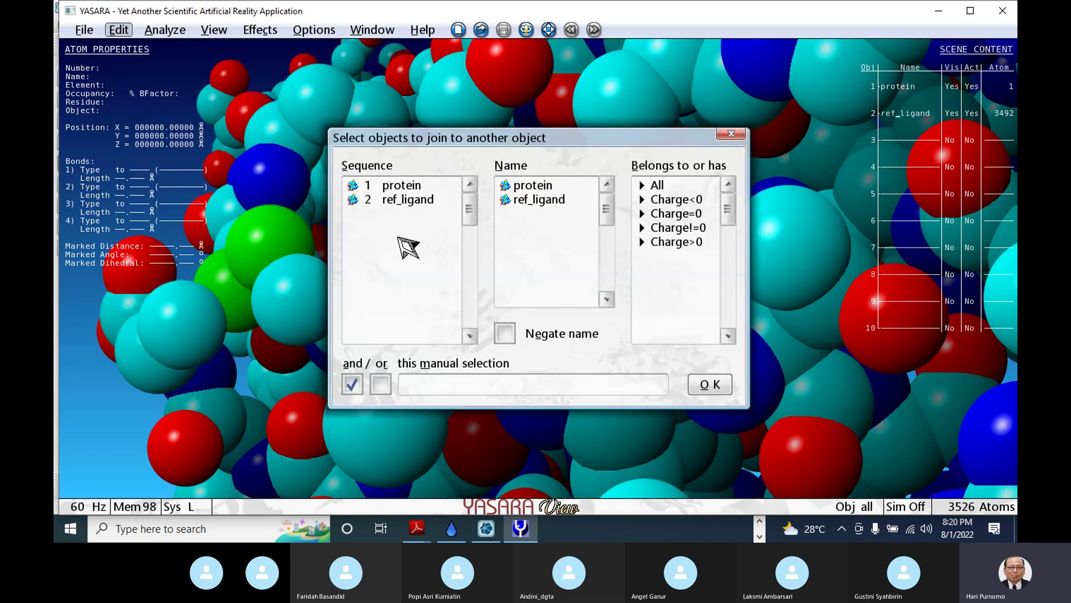
left_click(413, 188)
left_click(430, 199)
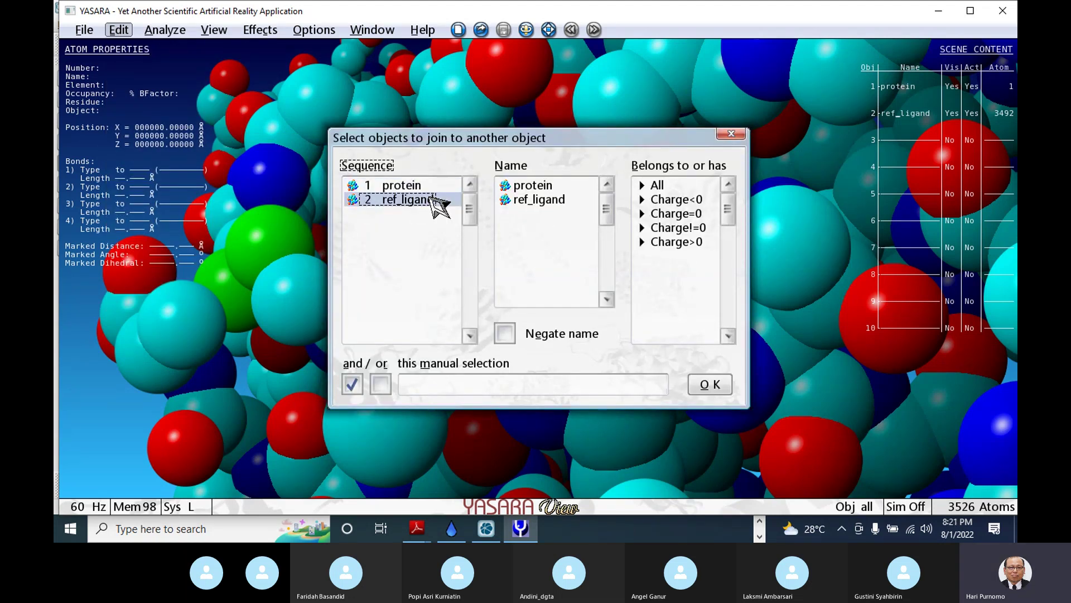
left_click(533, 200)
left_click(661, 187)
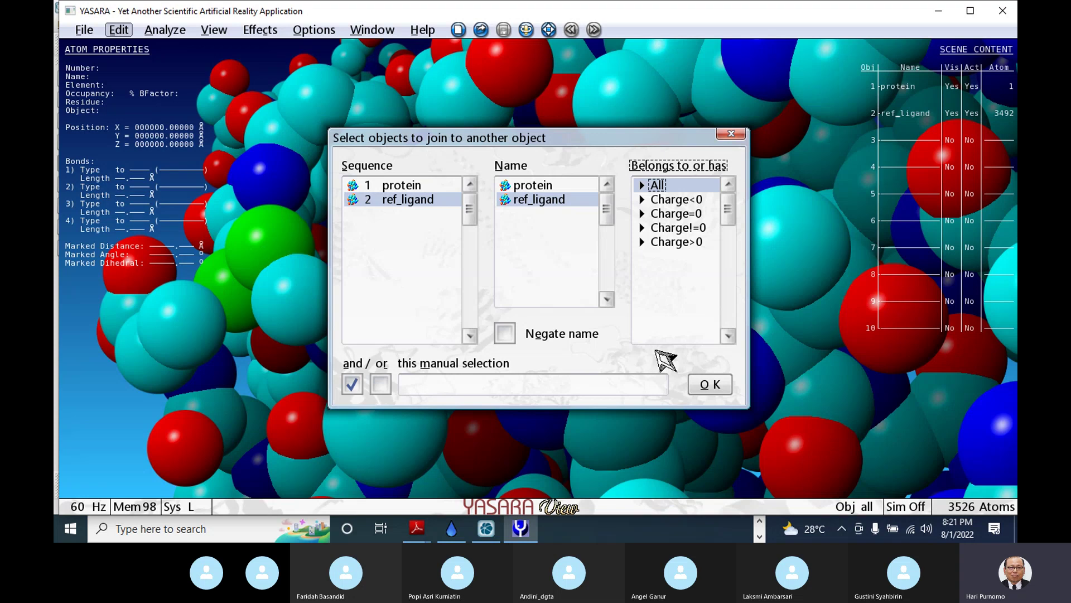
left_click(710, 385)
left_click(415, 186)
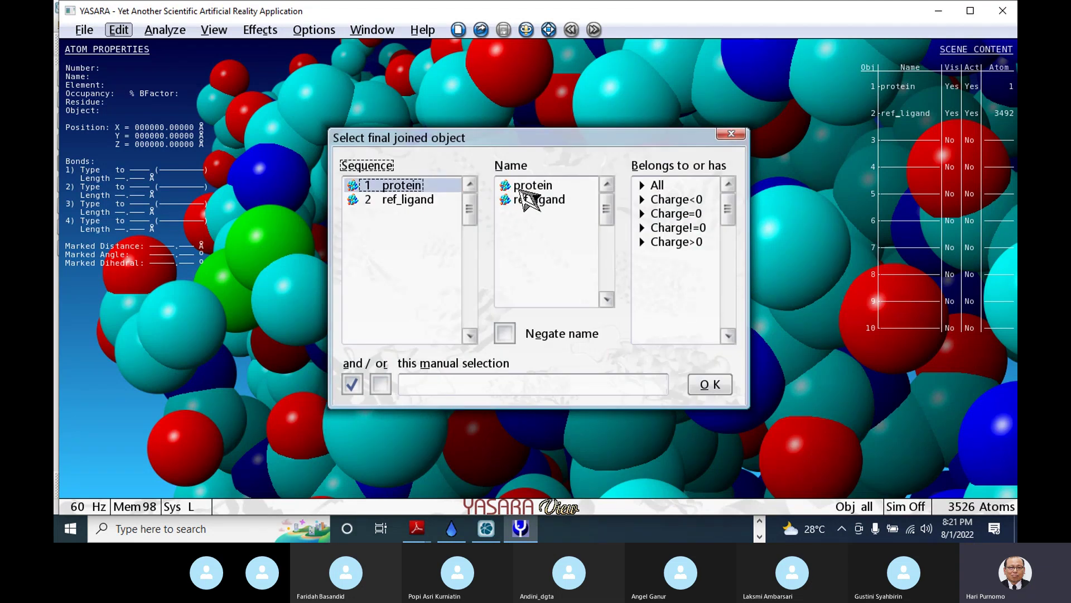
left_click(537, 186)
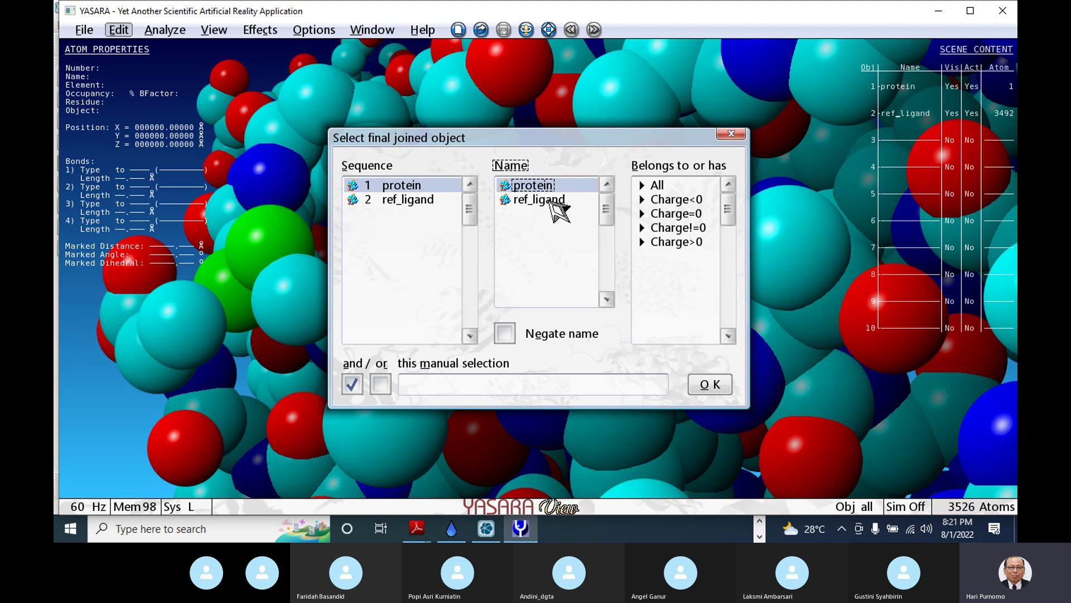
key("Return")
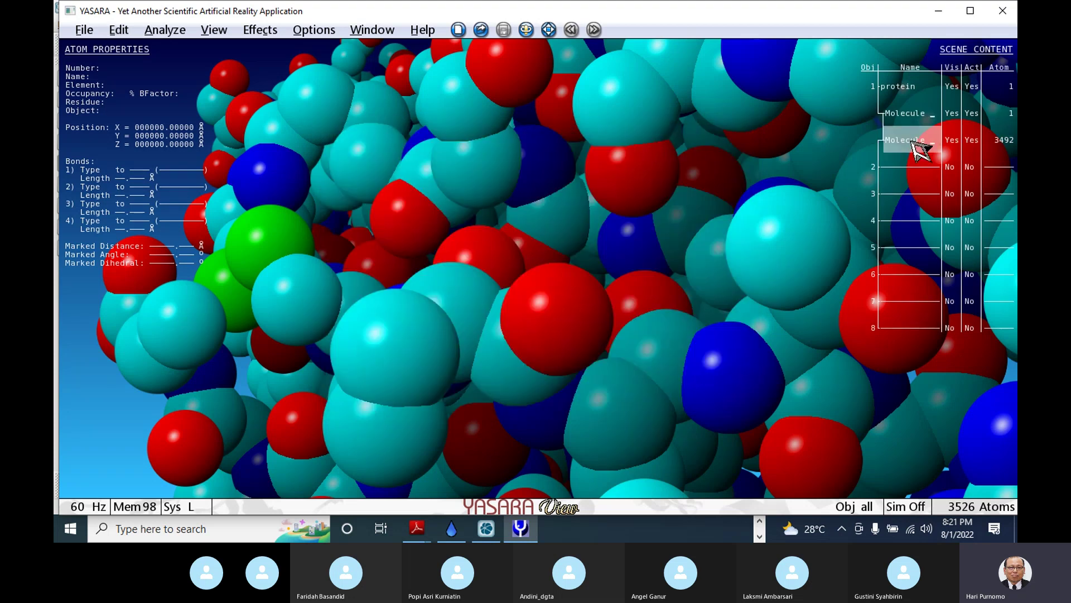
left_click(915, 144)
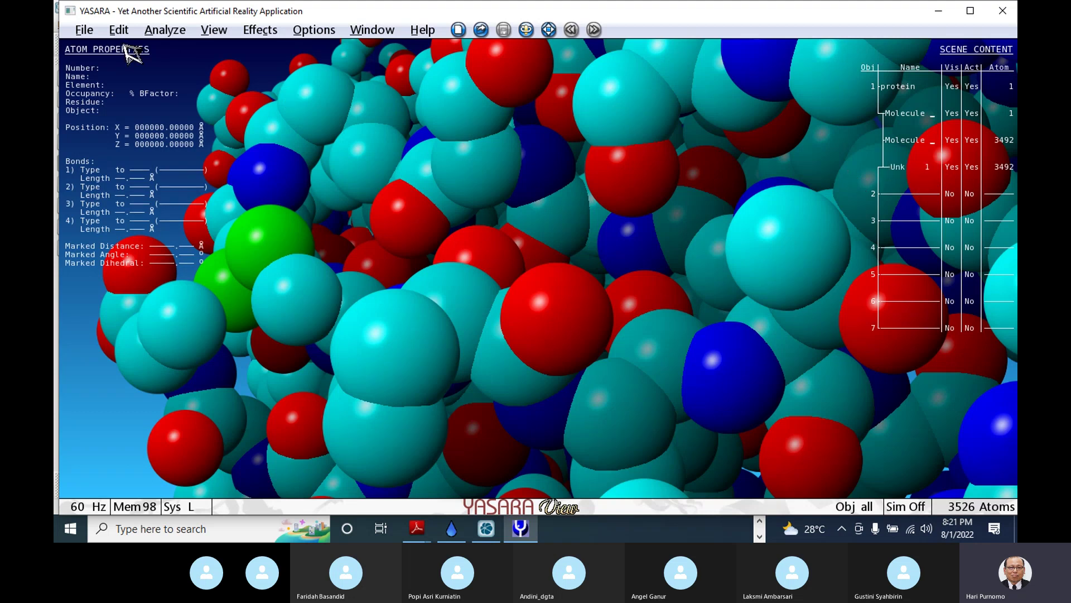
Save the joined protein object as a PDB file named or_1n8s.pdb in the PDB Tanpa Ligand folder
left_click(84, 30)
mouse_move(106, 111)
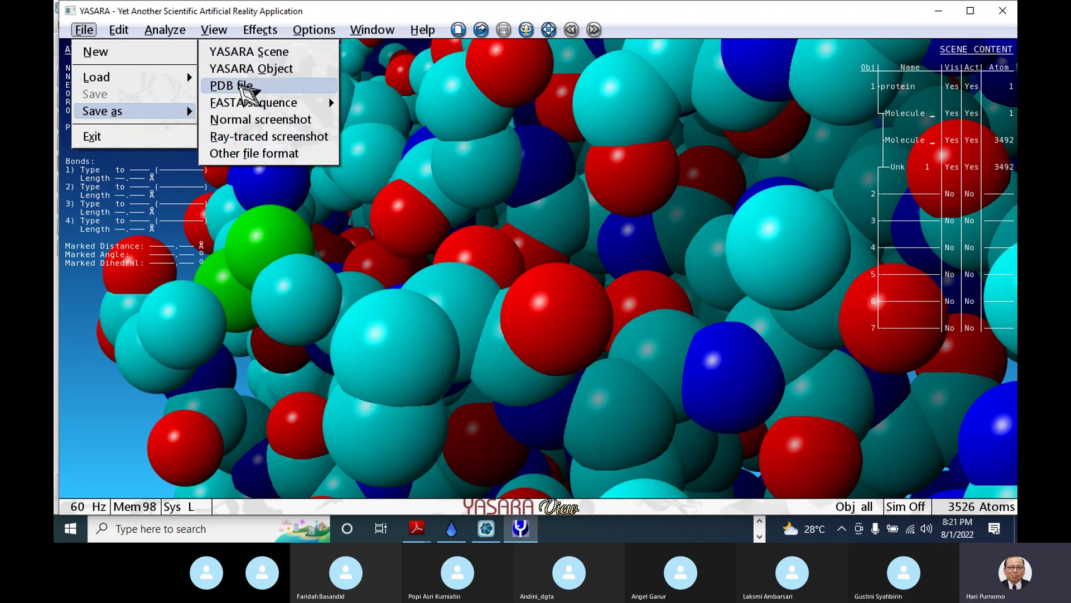
left_click(240, 86)
left_click(413, 188)
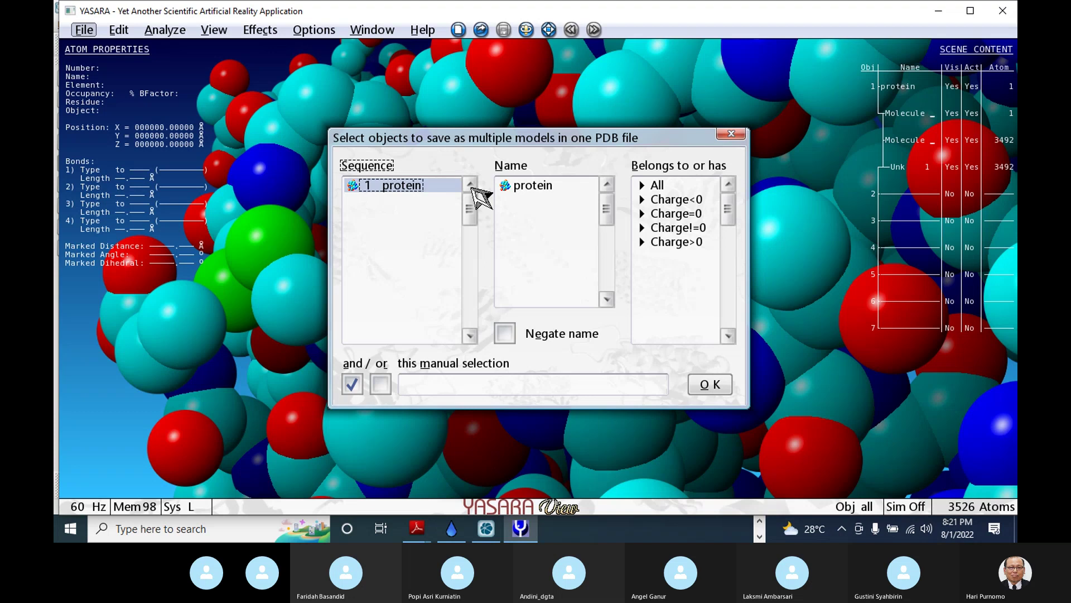
left_click(710, 384)
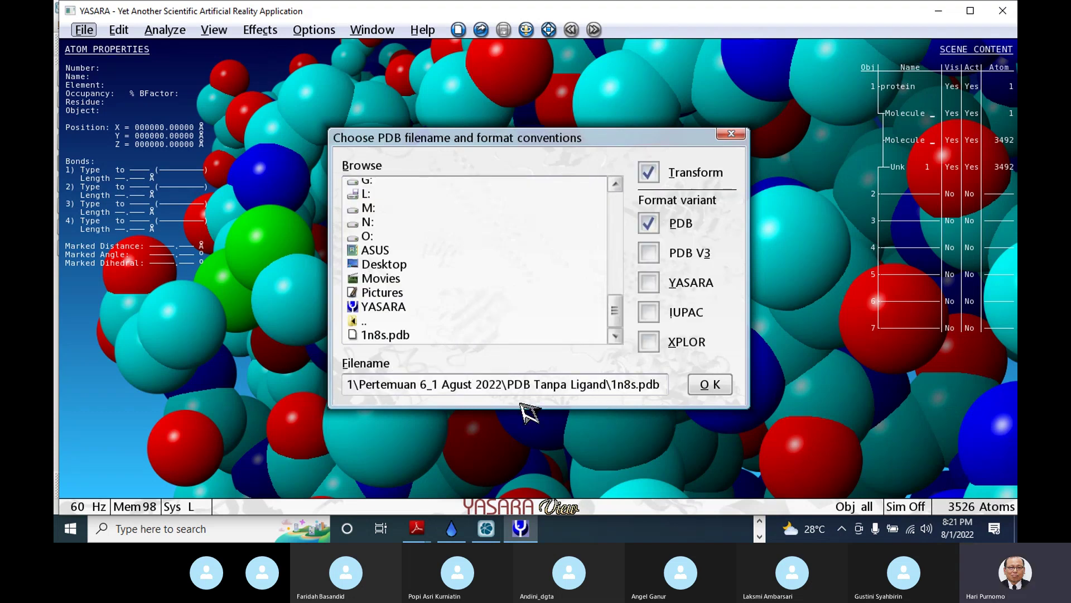
left_click(637, 385)
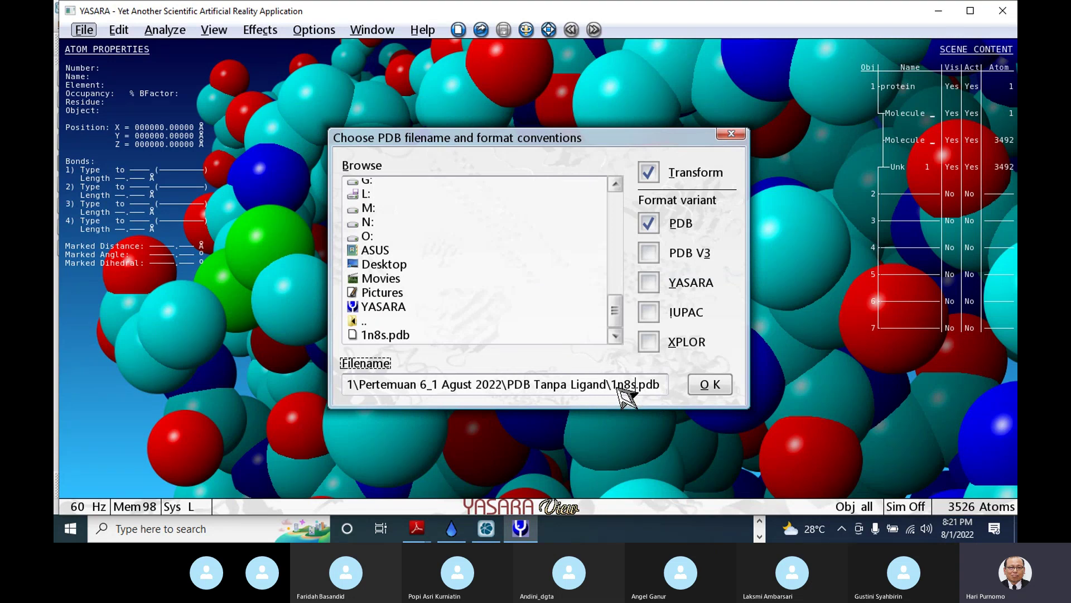
left_click(616, 385)
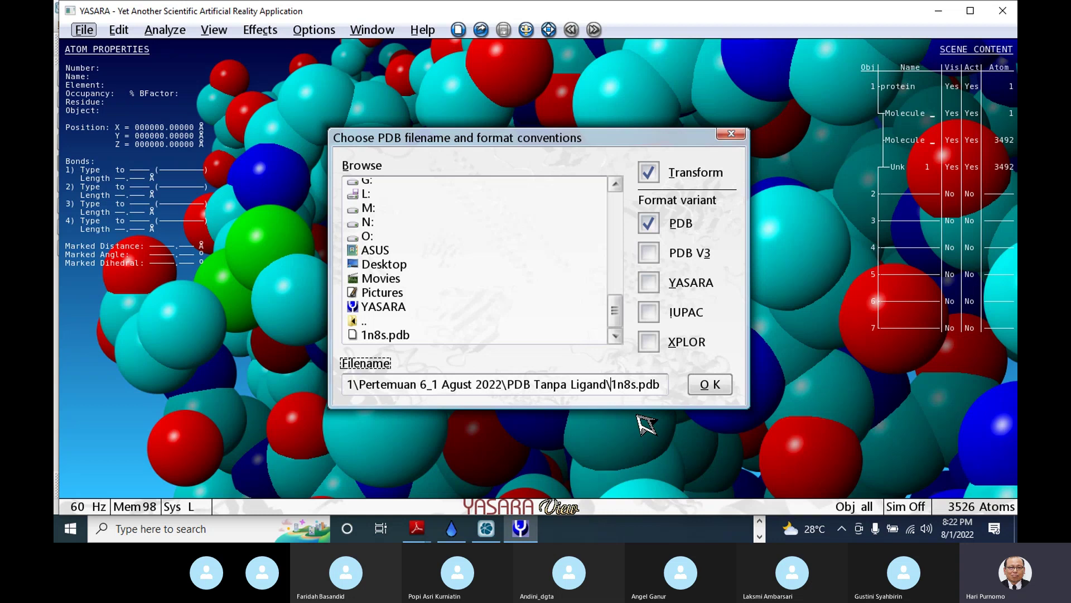
type("or_")
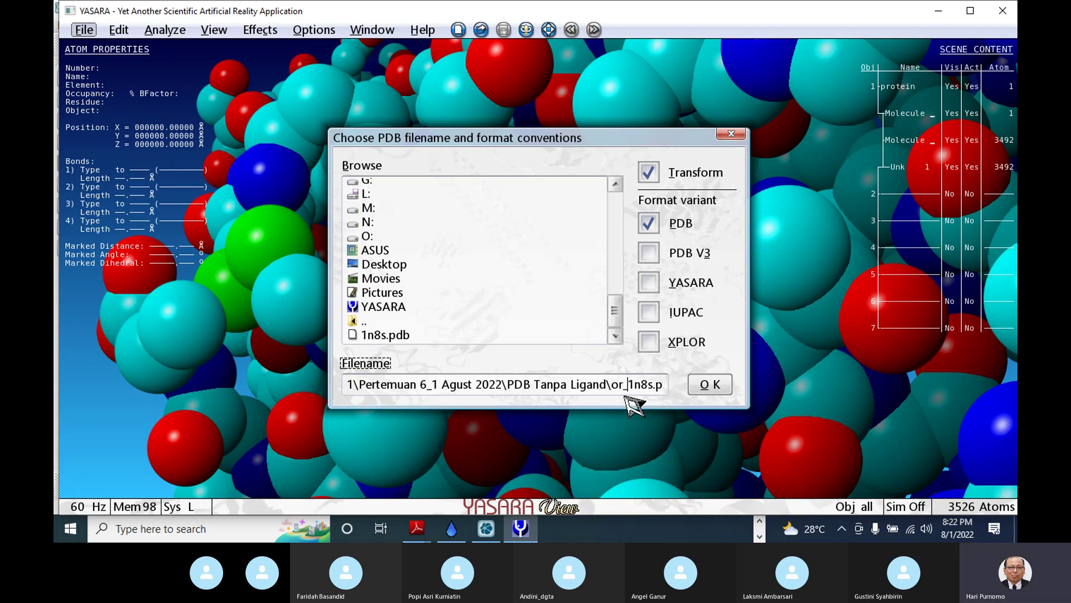
left_click(716, 389)
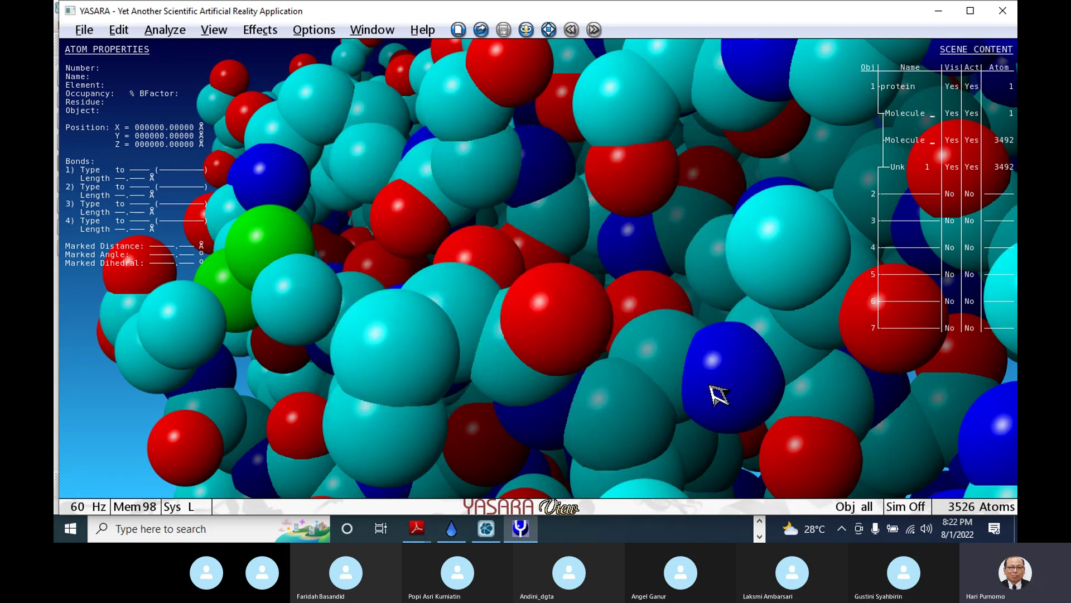
Clear the joined protein and ligand by starting a new empty scene
left_click(84, 31)
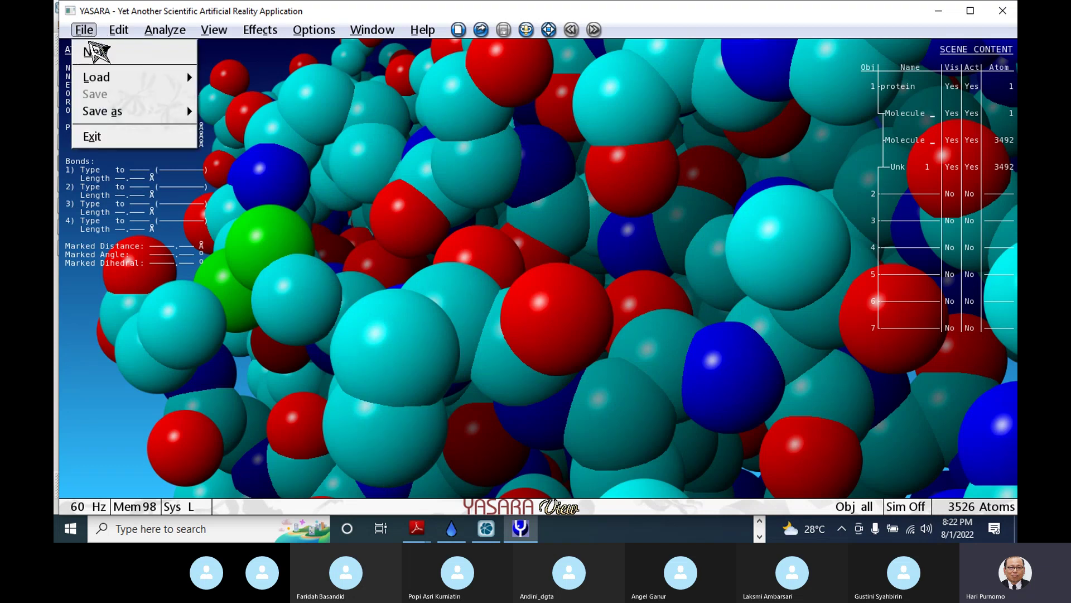
mouse_move(113, 114)
left_click(96, 51)
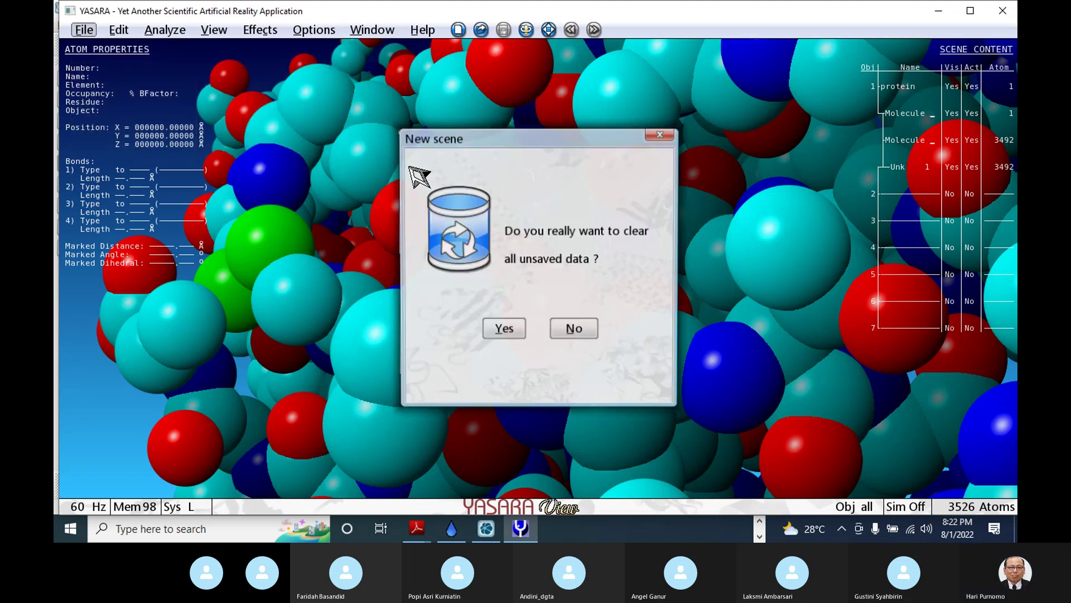
left_click(514, 331)
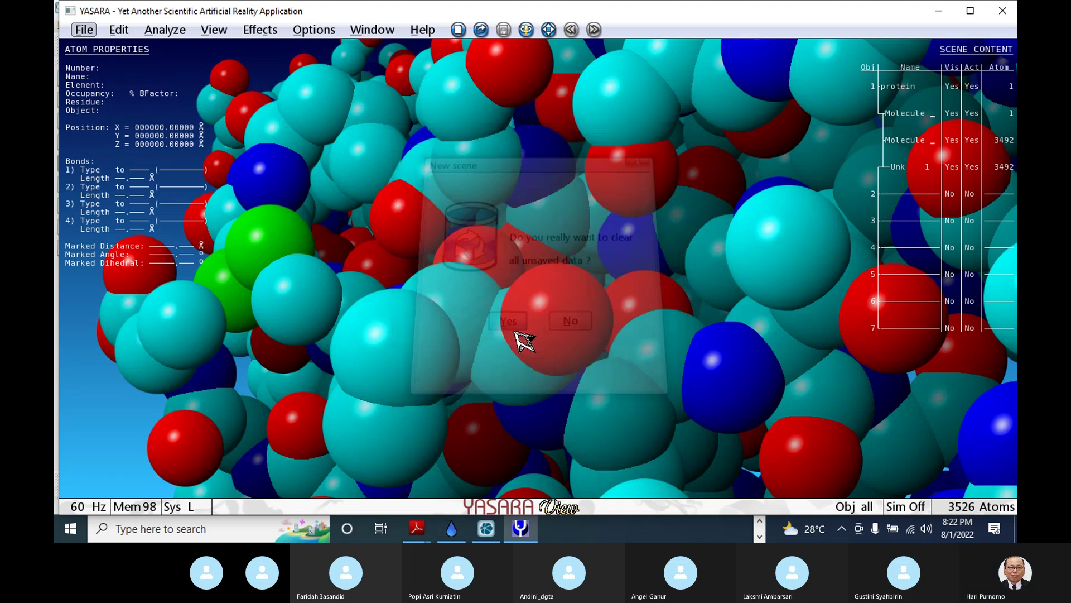
left_click(83, 30)
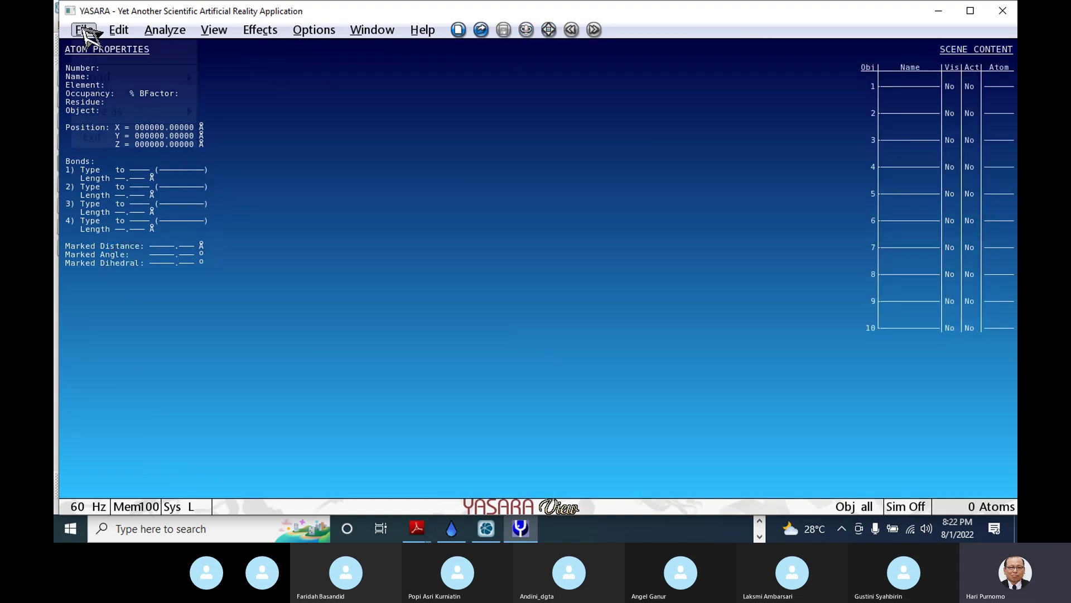
Load or_1n8s.pdb from the PDB Tanpa Ligand folder and expand its molecules in the scene content
mouse_move(100, 79)
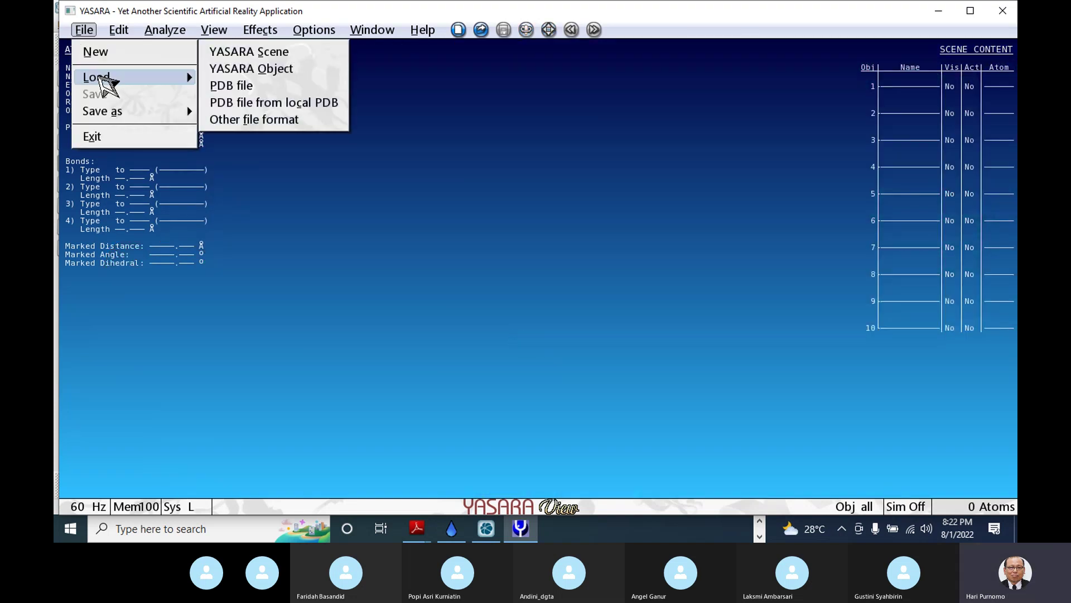
left_click(231, 87)
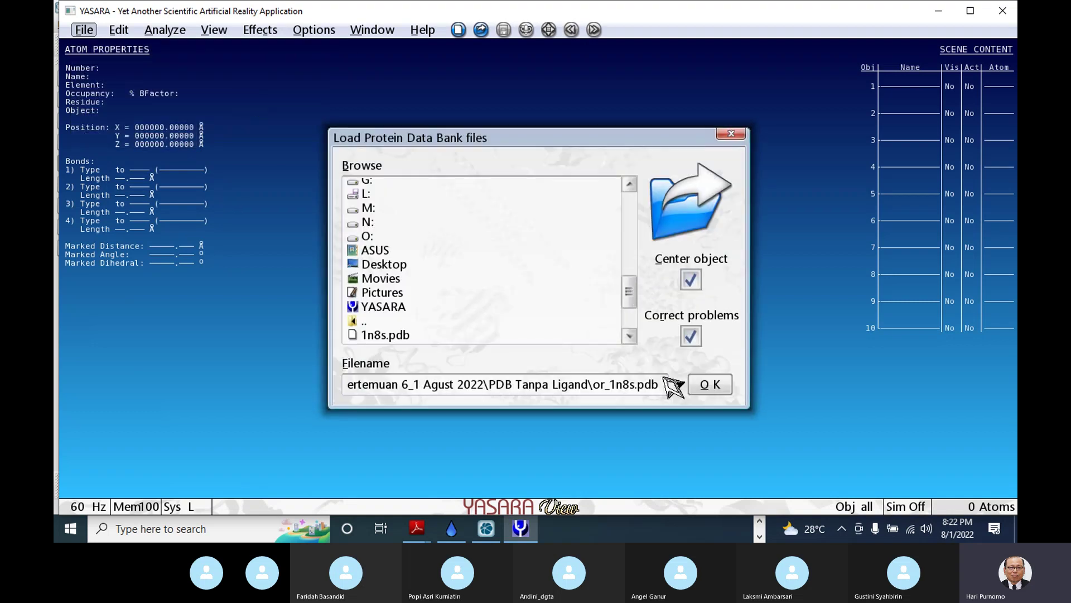
left_click(716, 388)
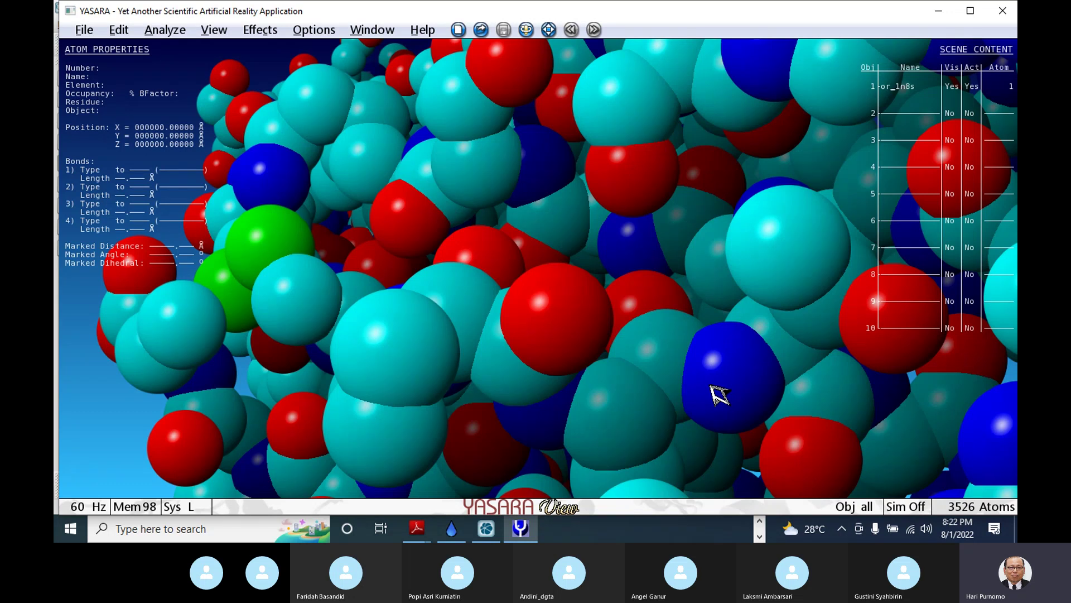
left_click(907, 87)
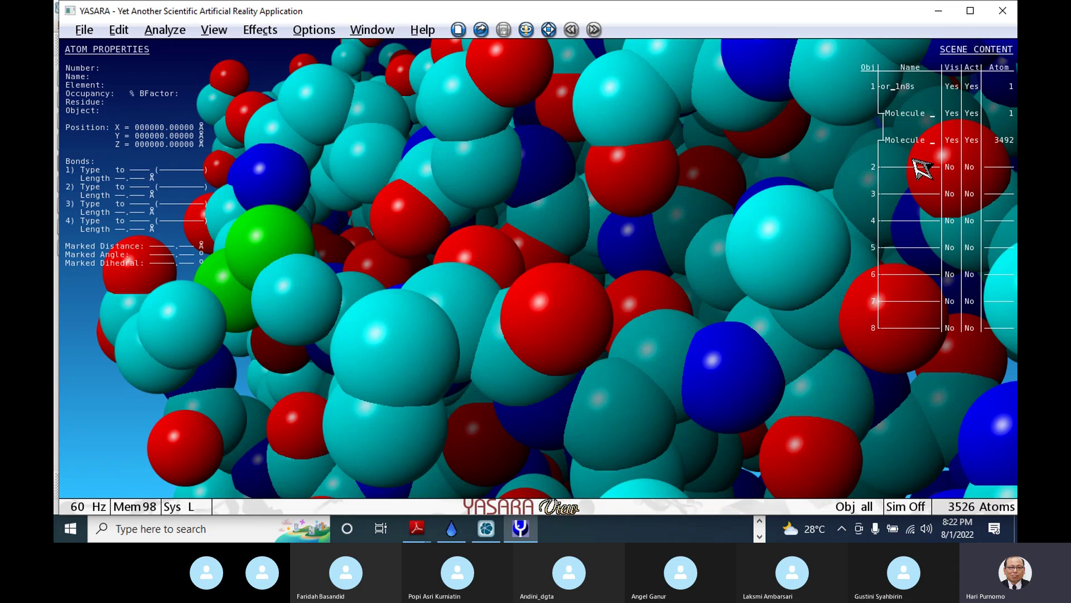
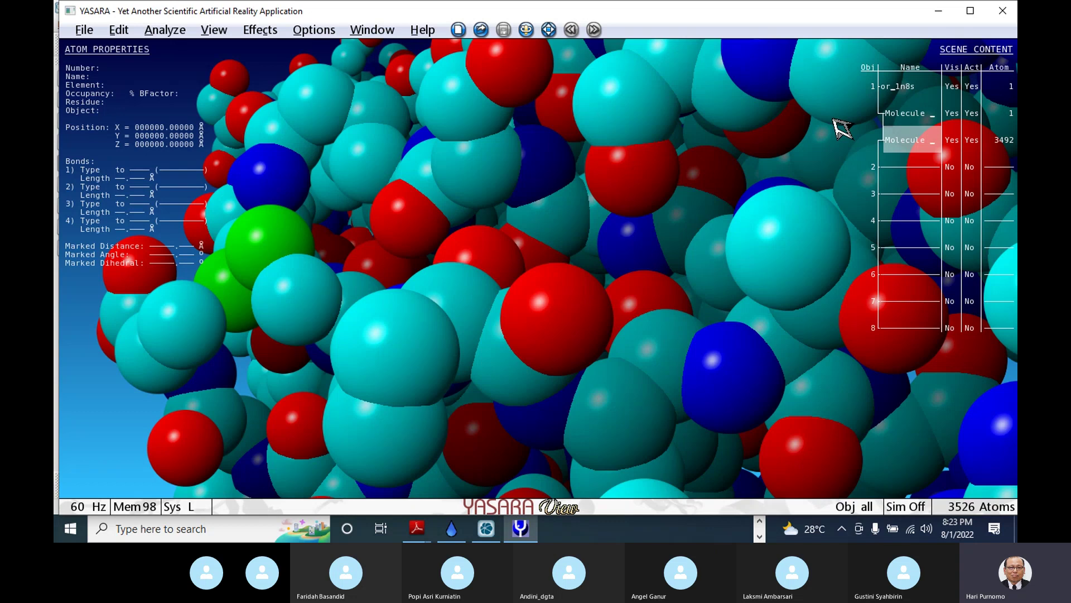
Switch the complex from ball to stick and then to tube style, and rotate it to inspect the ligand site
key("F3")
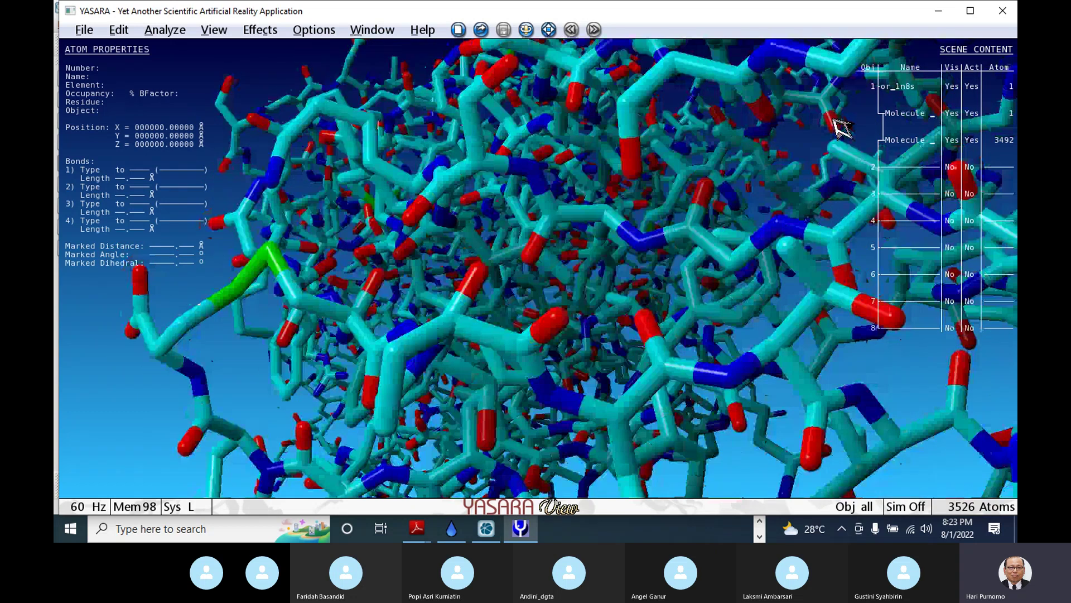
key("F5")
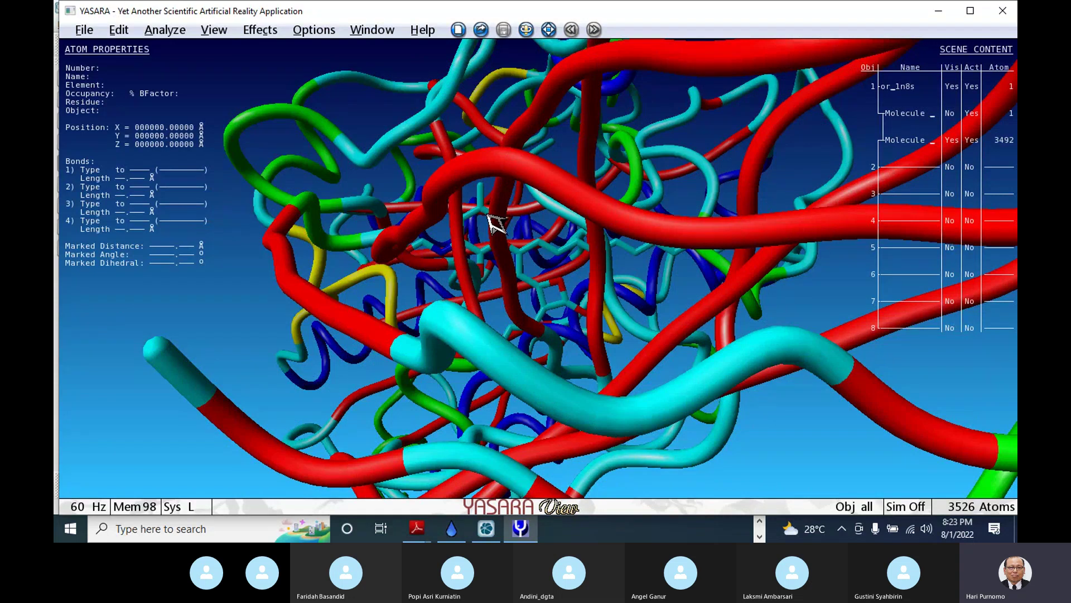
scroll(559, 275, "down", 5)
left_click_drag(491, 243, 817, 186)
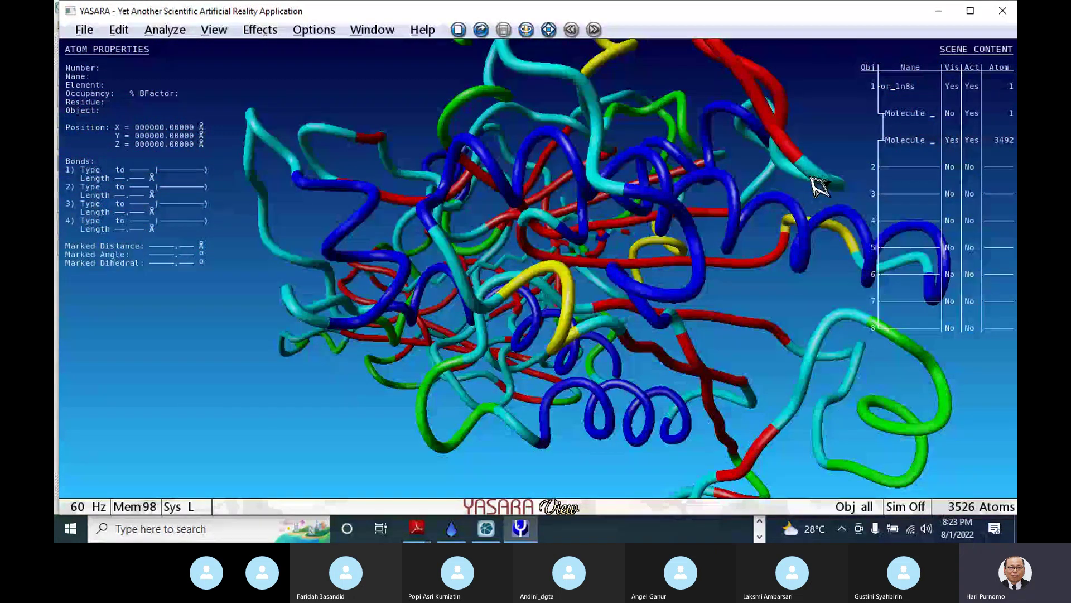
Color the ligand, the second molecule of or_1n8s, yellow and turn the complex to view it inside the protein
left_click(912, 146)
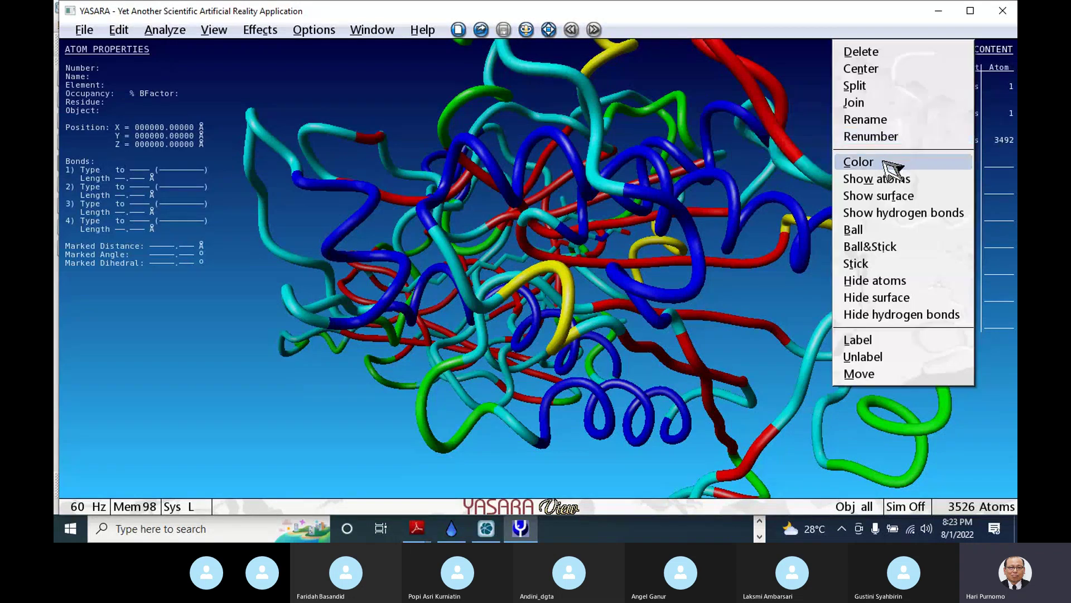
left_click(887, 162)
left_click(385, 232)
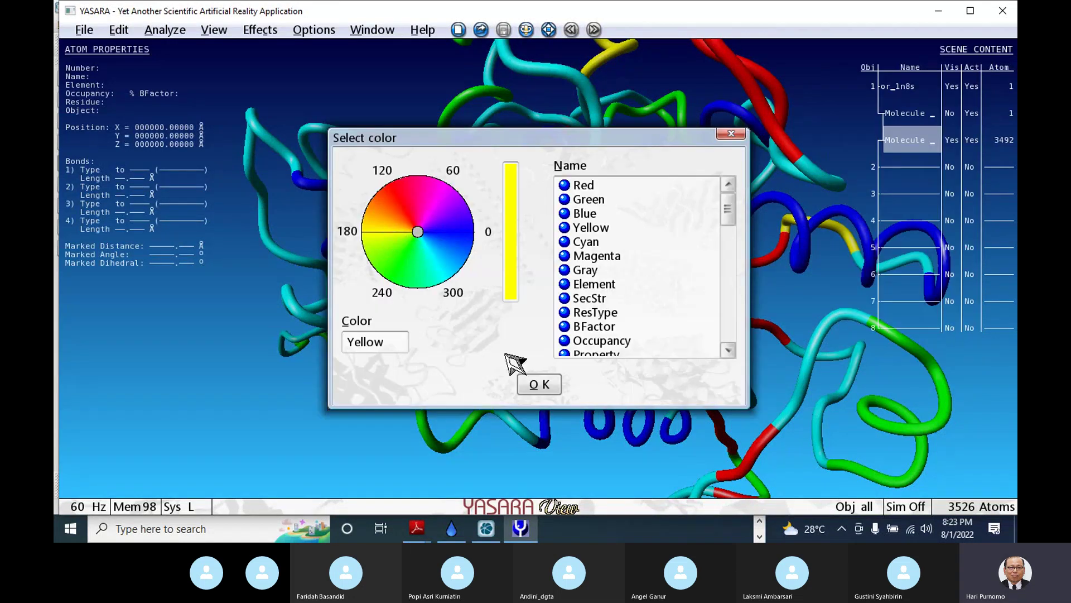
left_click(538, 385)
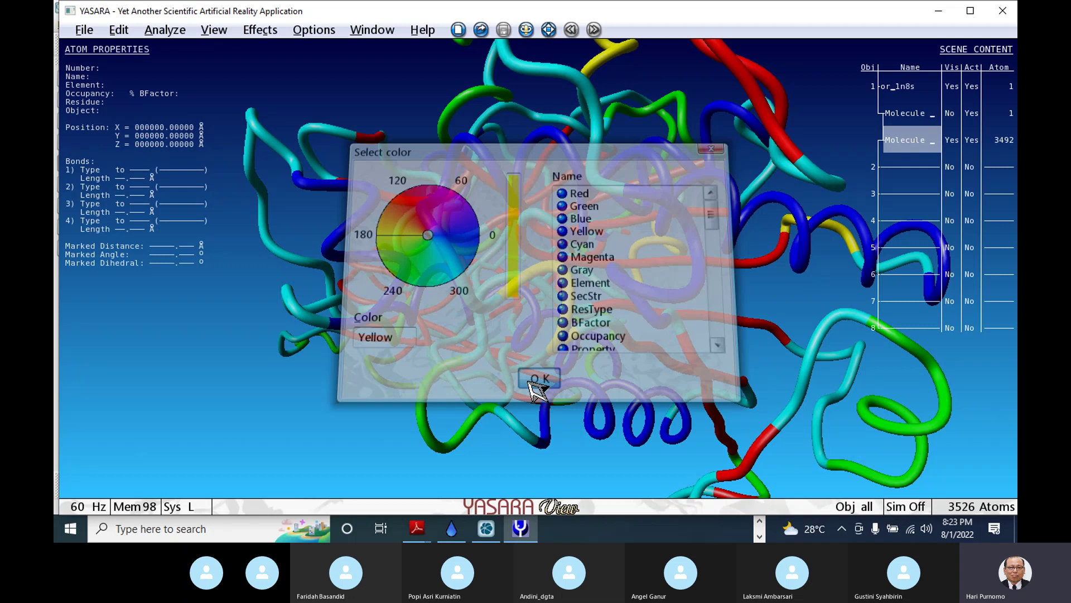
left_click_drag(524, 368, 552, 221)
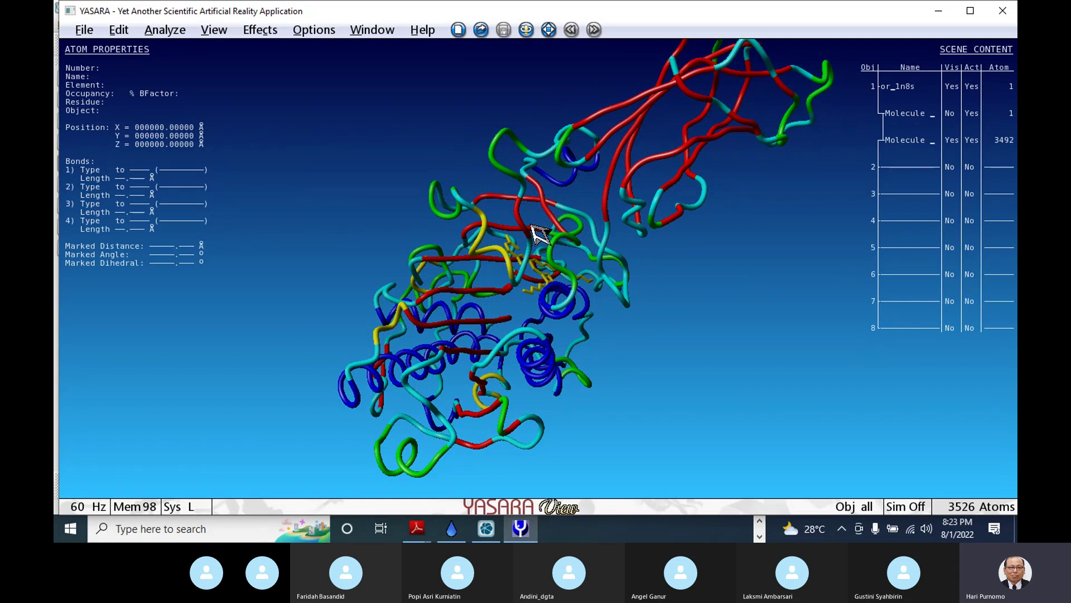
Launch LigPlot+ from the KOMPUTASI folder on the Desktop and maximize its window
mouse_move(675, 497)
left_click(759, 522)
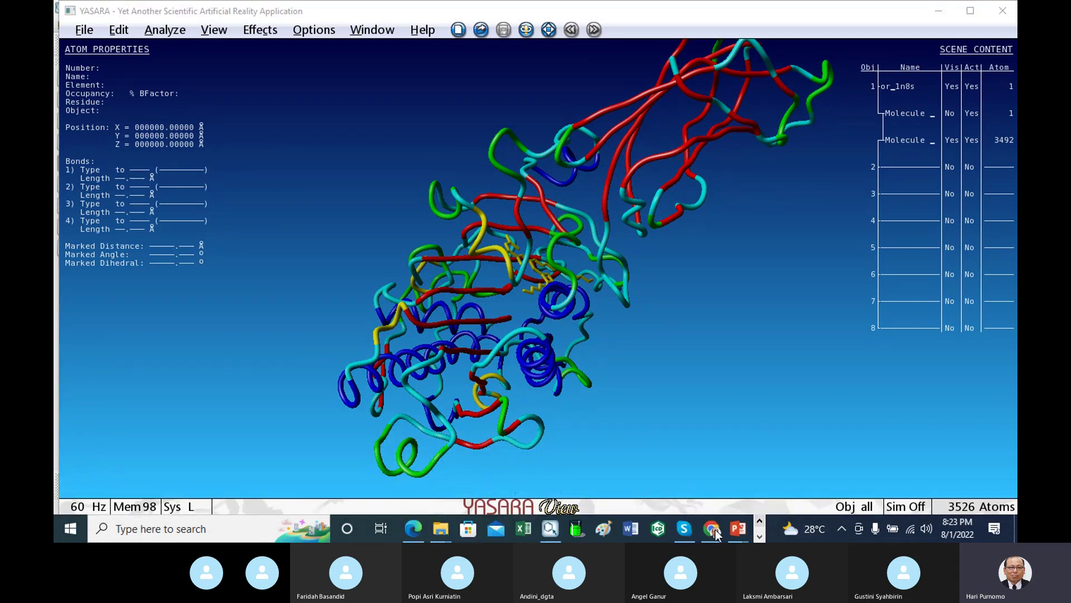
mouse_move(445, 531)
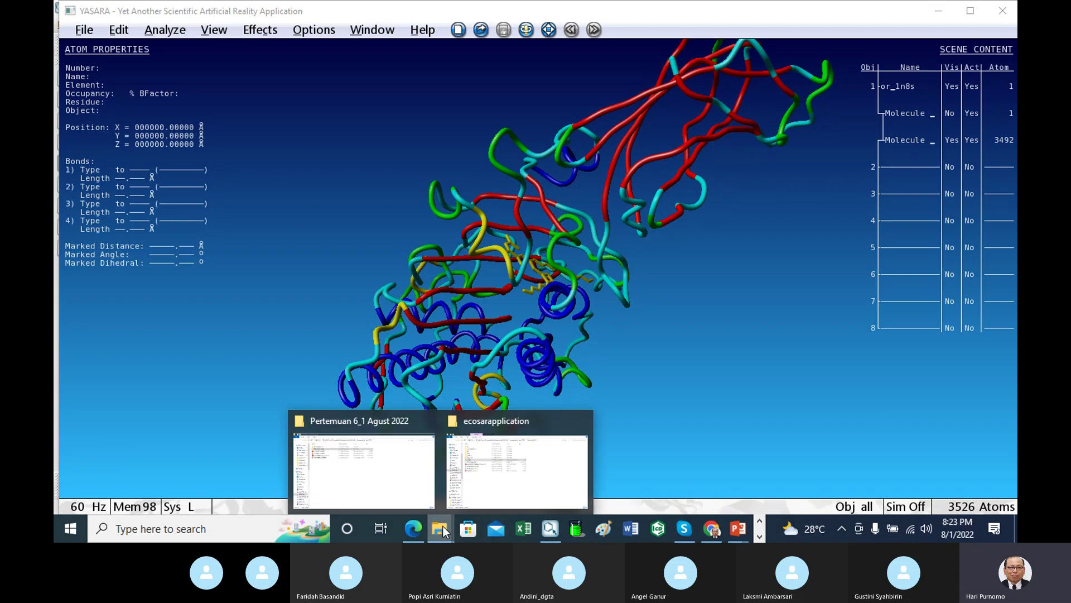
left_click(366, 464)
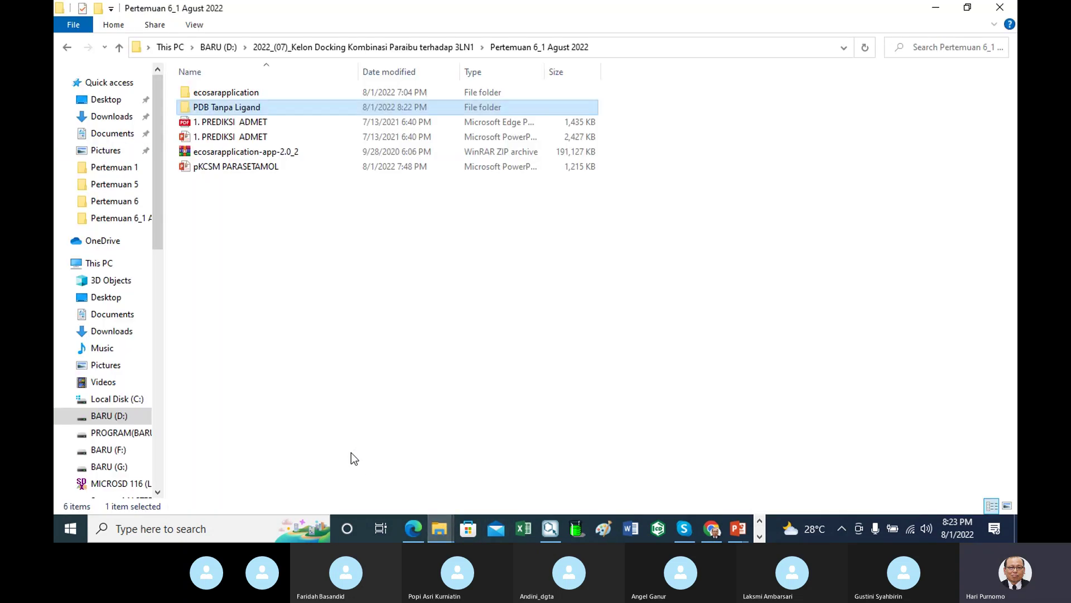
left_click(104, 102)
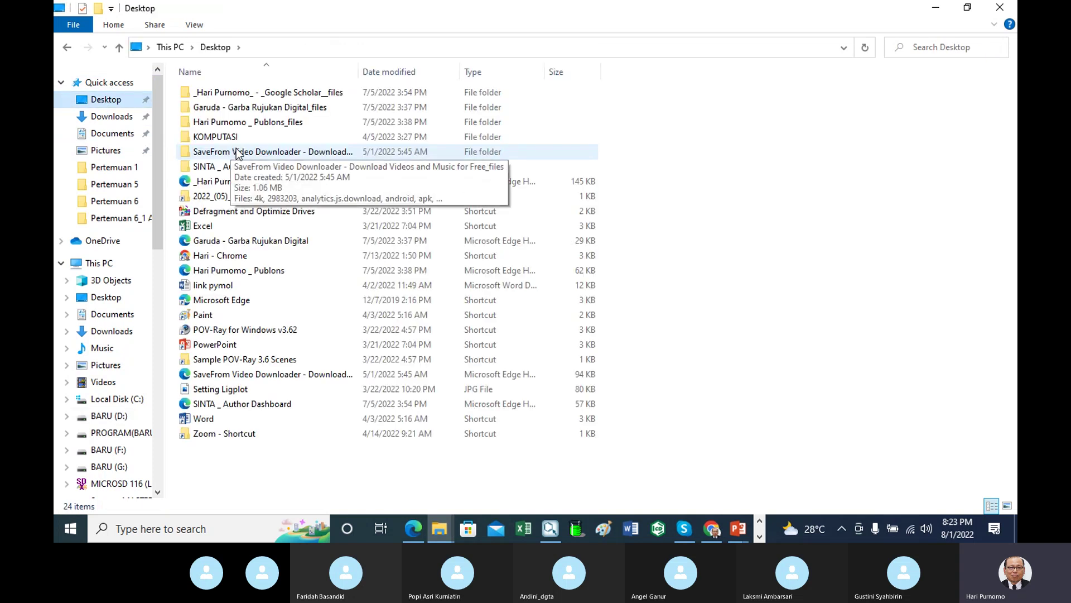
double_click(226, 137)
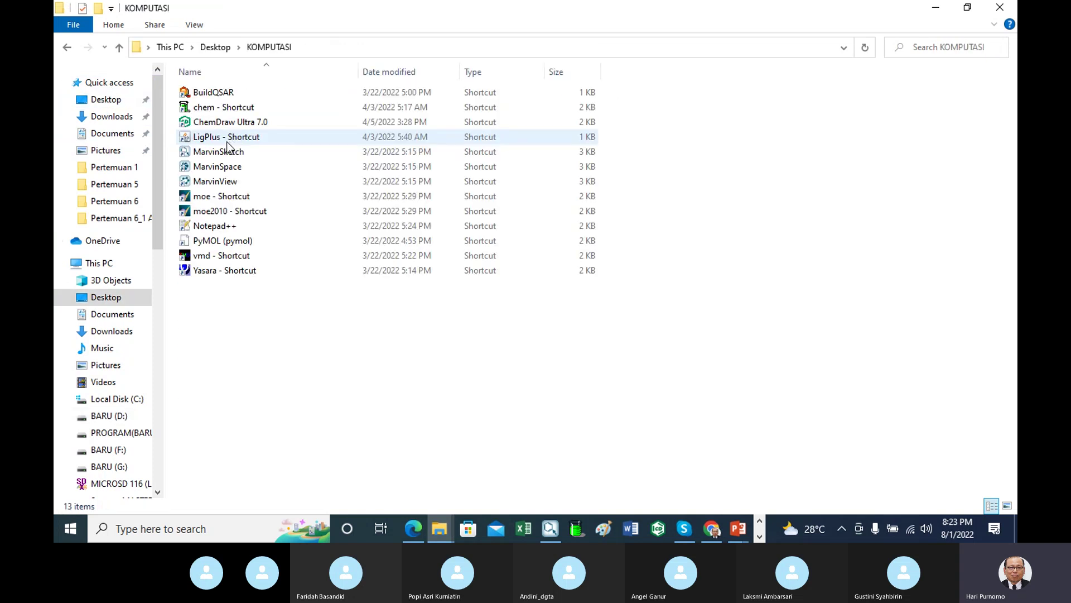
double_click(219, 138)
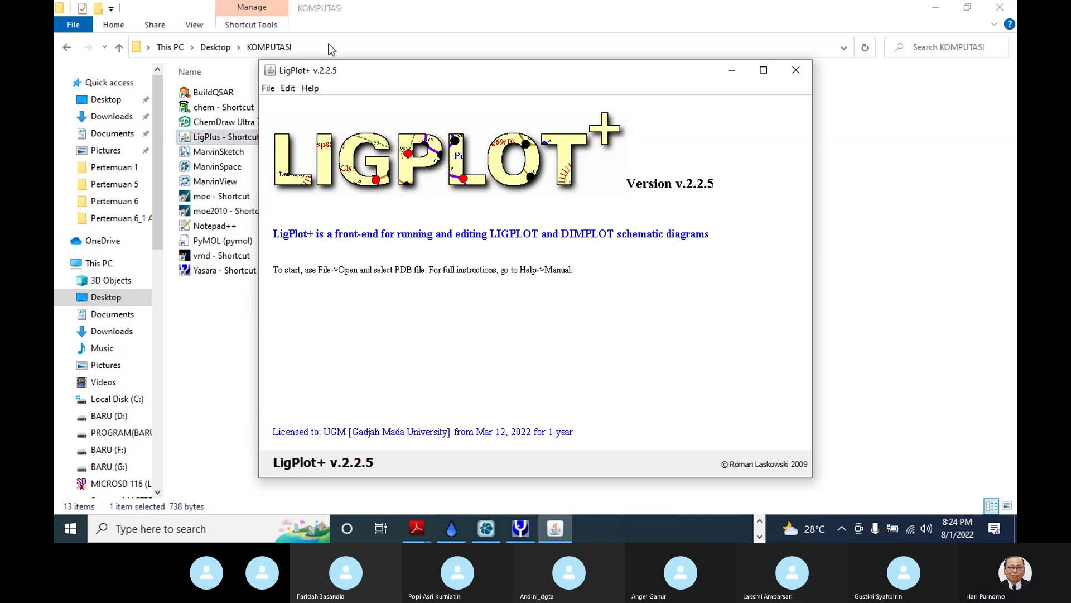
left_click(763, 70)
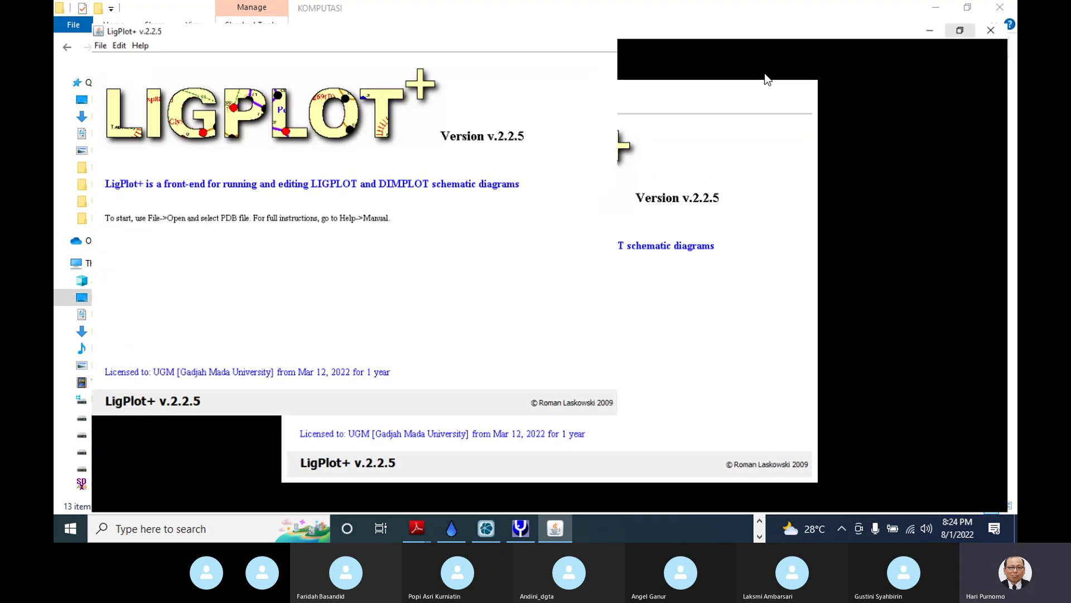
Start opening a PDB file and browse to the BARU (D:) drive
left_click(62, 23)
mouse_move(88, 42)
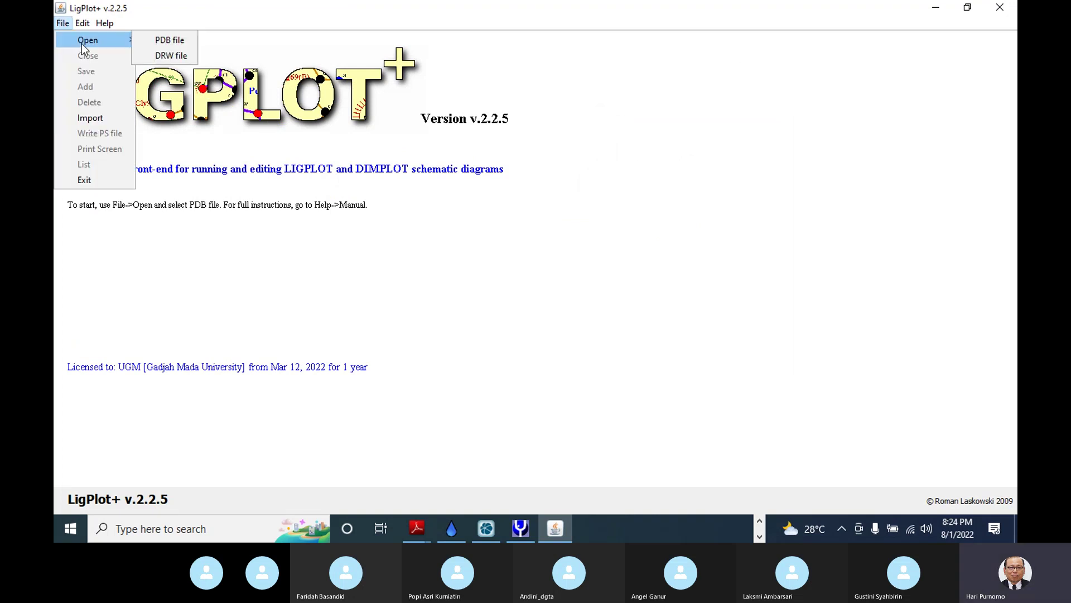
left_click(177, 43)
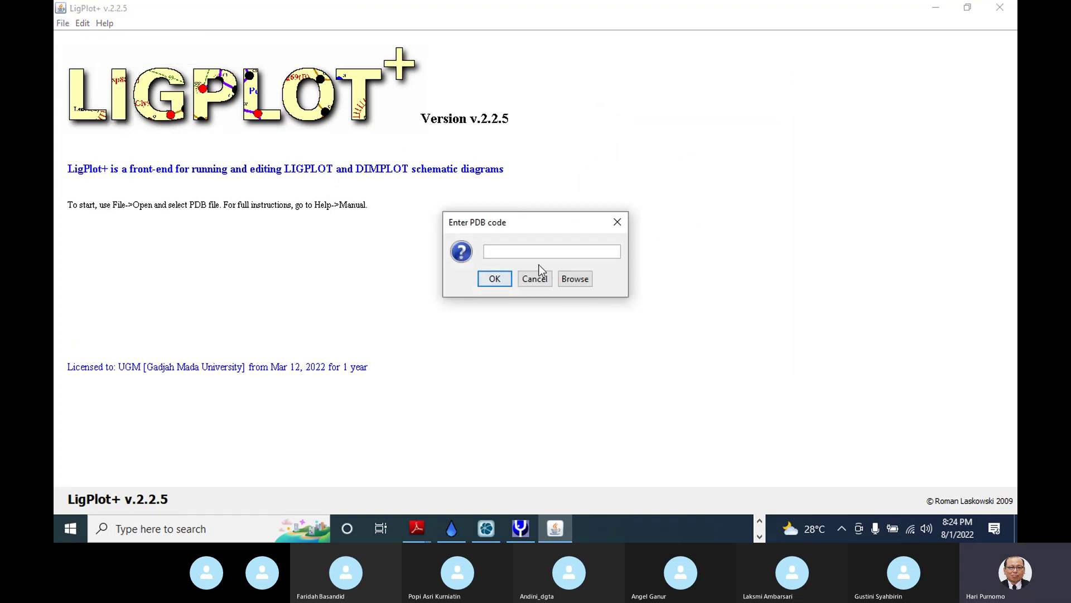
left_click(575, 277)
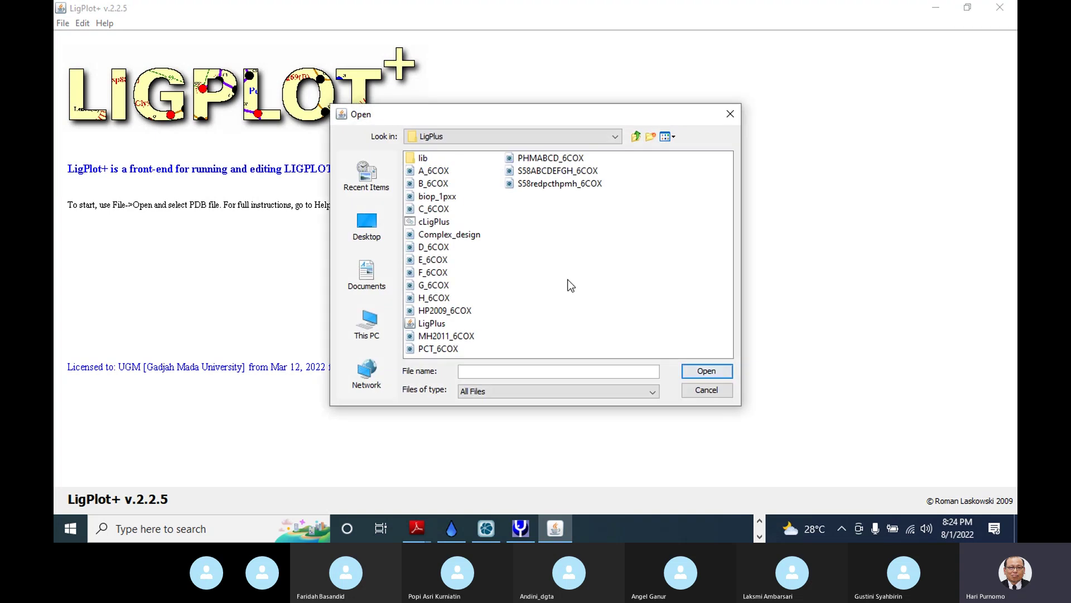
left_click(381, 323)
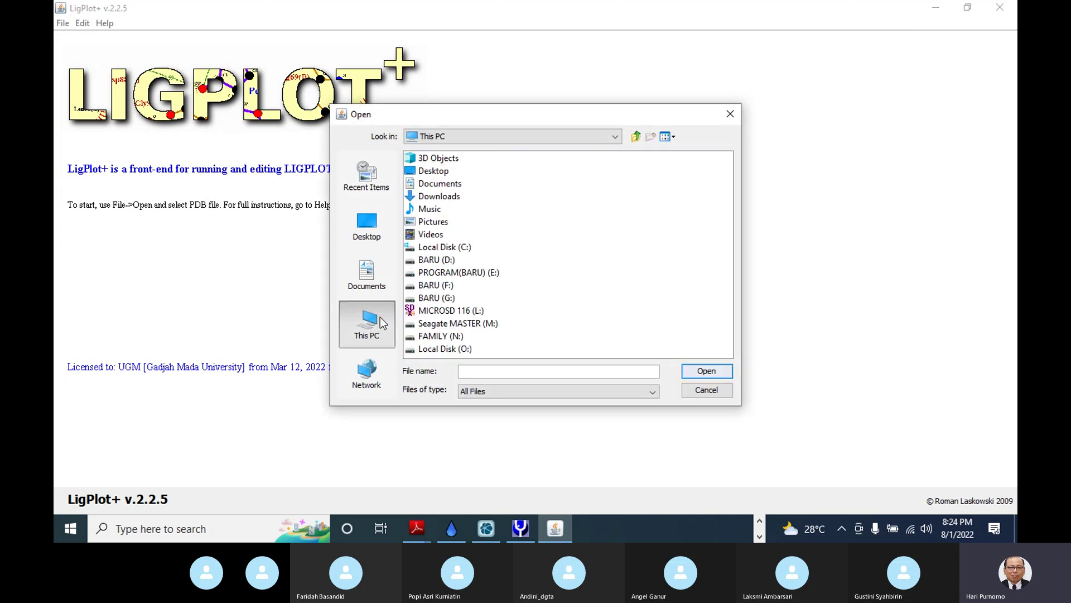
double_click(452, 260)
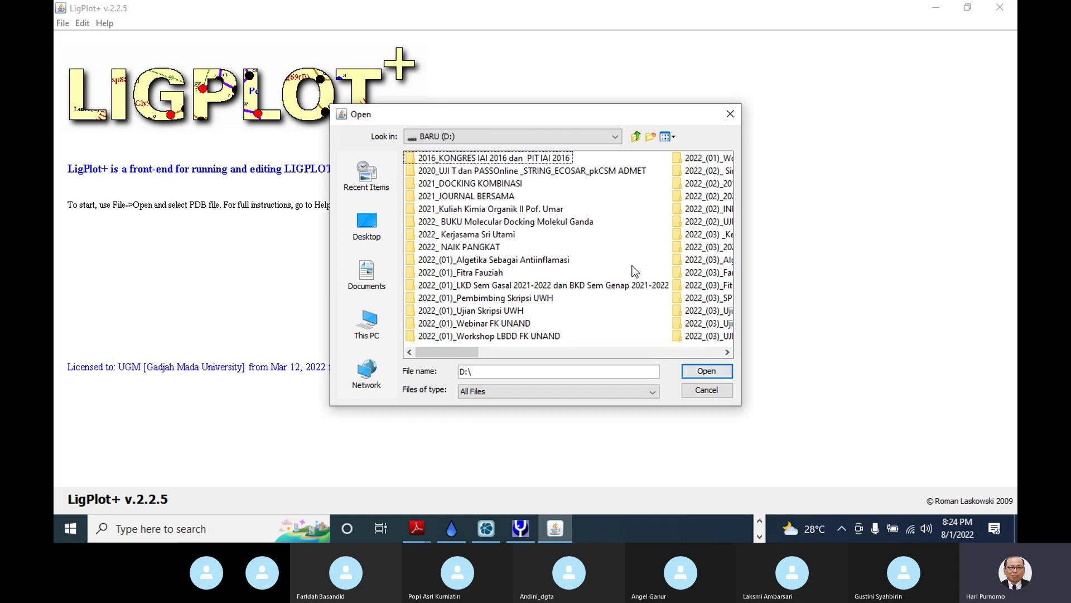
Open or_1n8s.pdb from the PDB Tanpa Ligand folder inside Pertemuan 6_1 Agust 2022
scroll(634, 262, "down", 2)
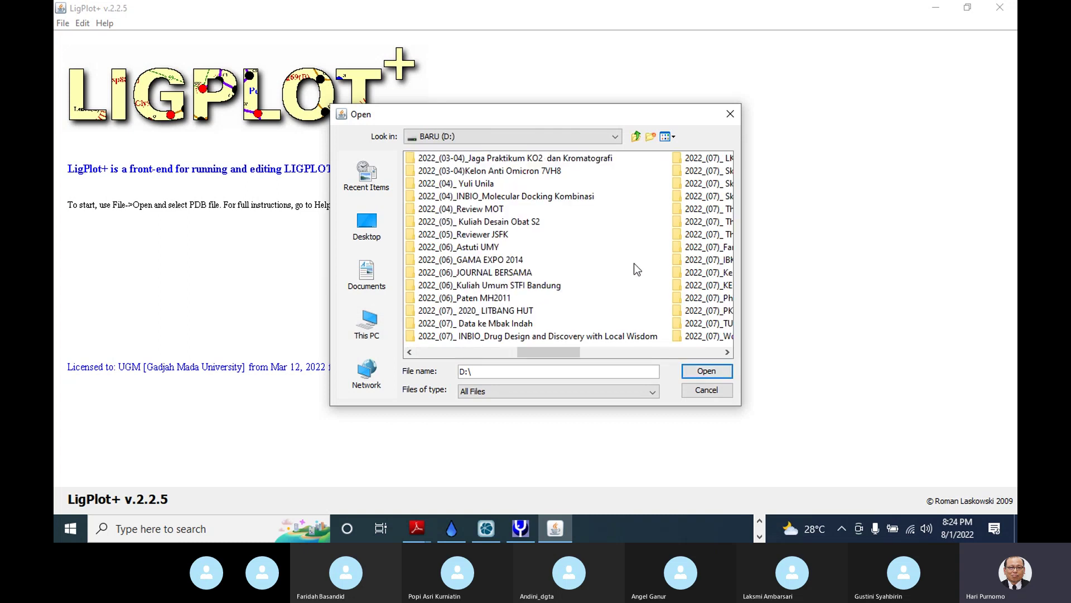
scroll(634, 263, "down", 1)
double_click(627, 274)
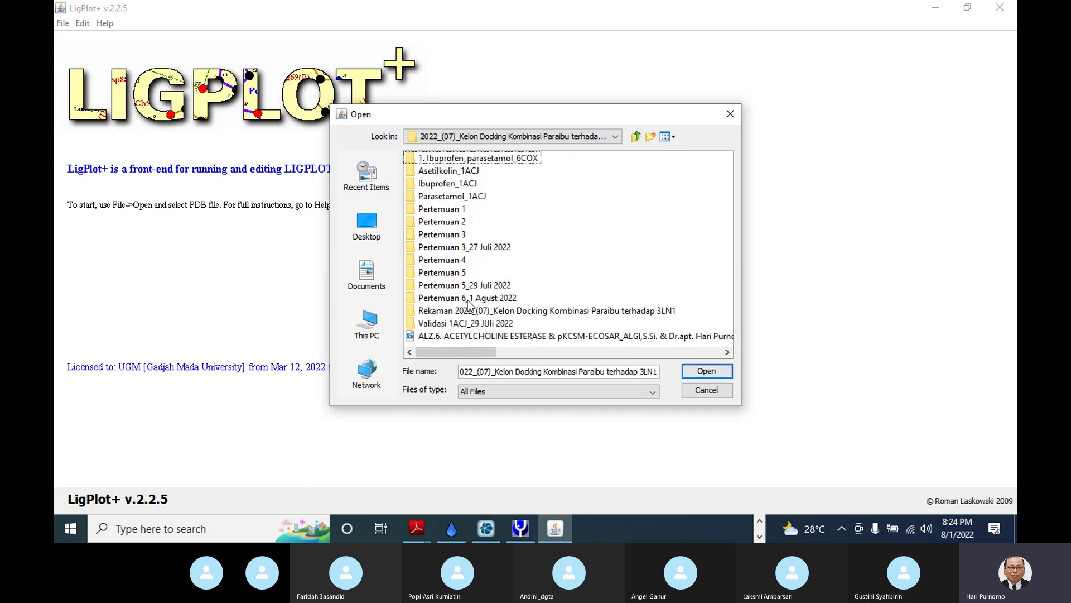
double_click(468, 298)
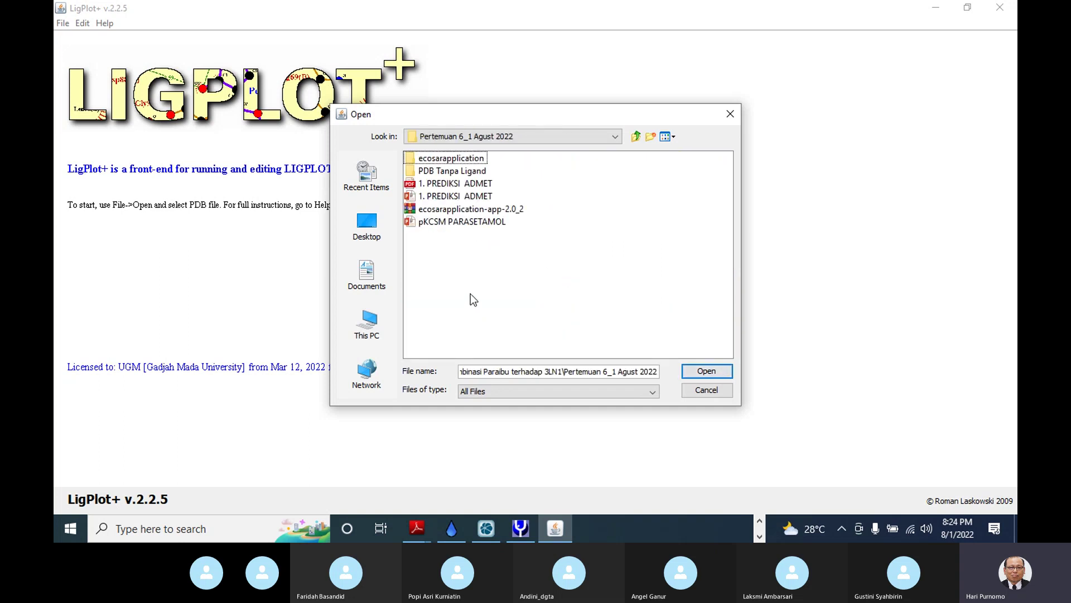
left_click(446, 175)
double_click(447, 177)
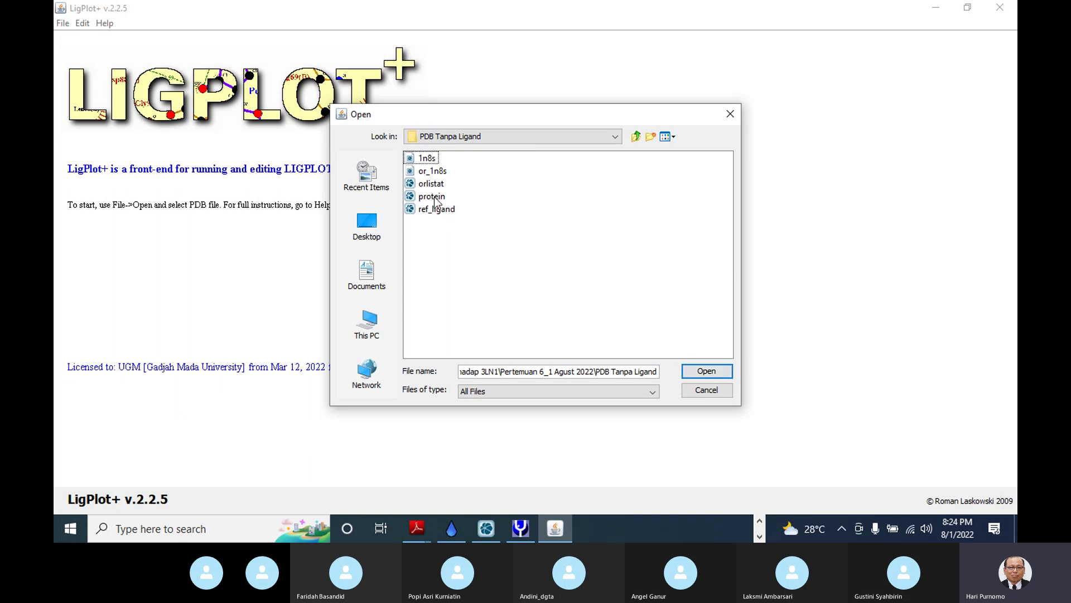
left_click(429, 172)
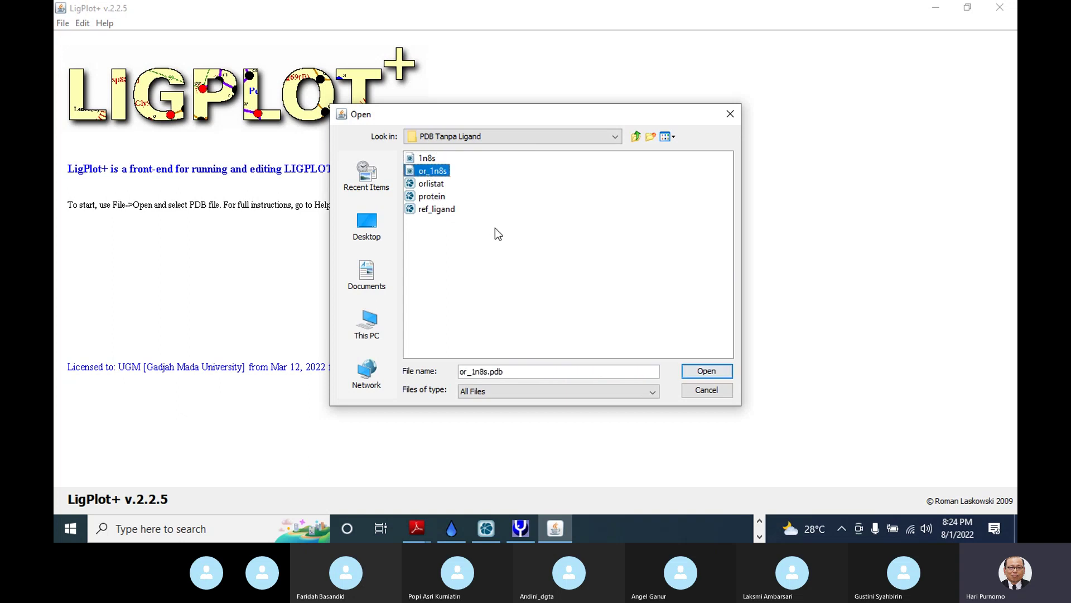
left_click(704, 372)
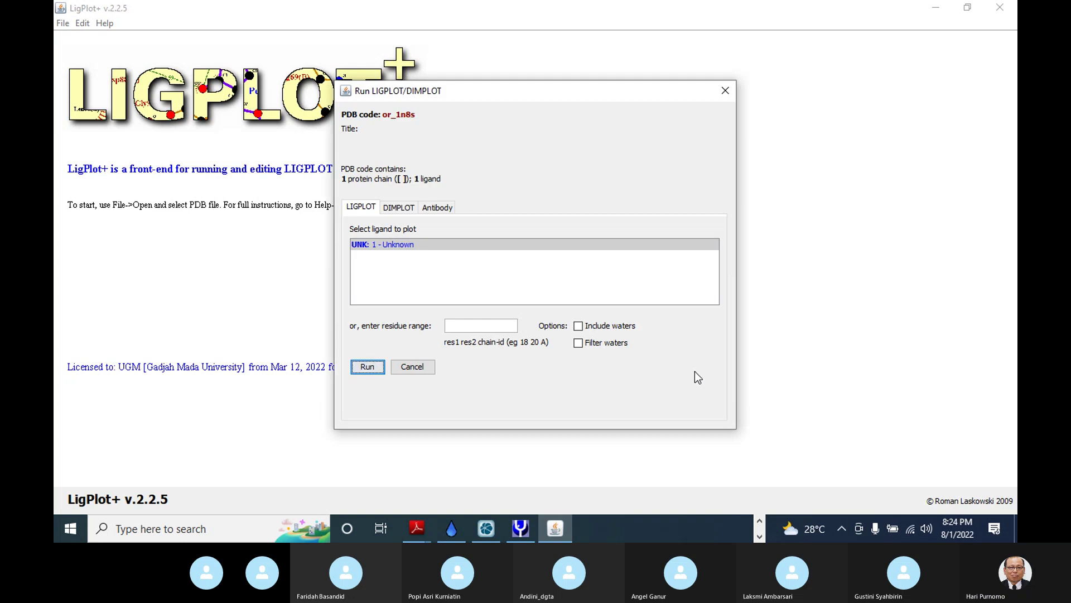
Run LIGPLOT for the UNK 1 ligand and show the interactions in PyMOL in a maximized window
left_click(378, 367)
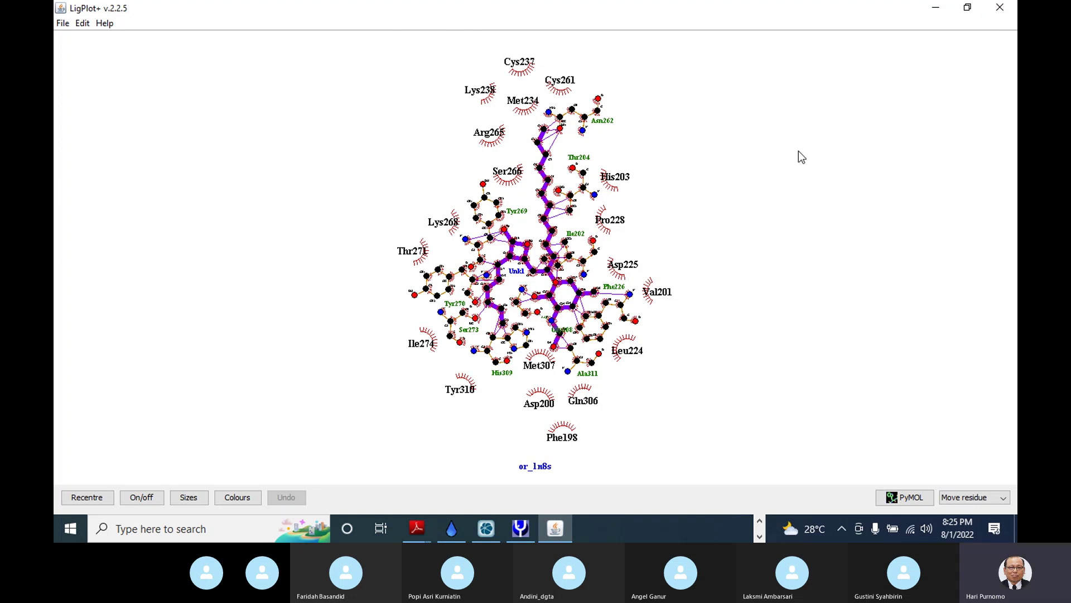
left_click(901, 497)
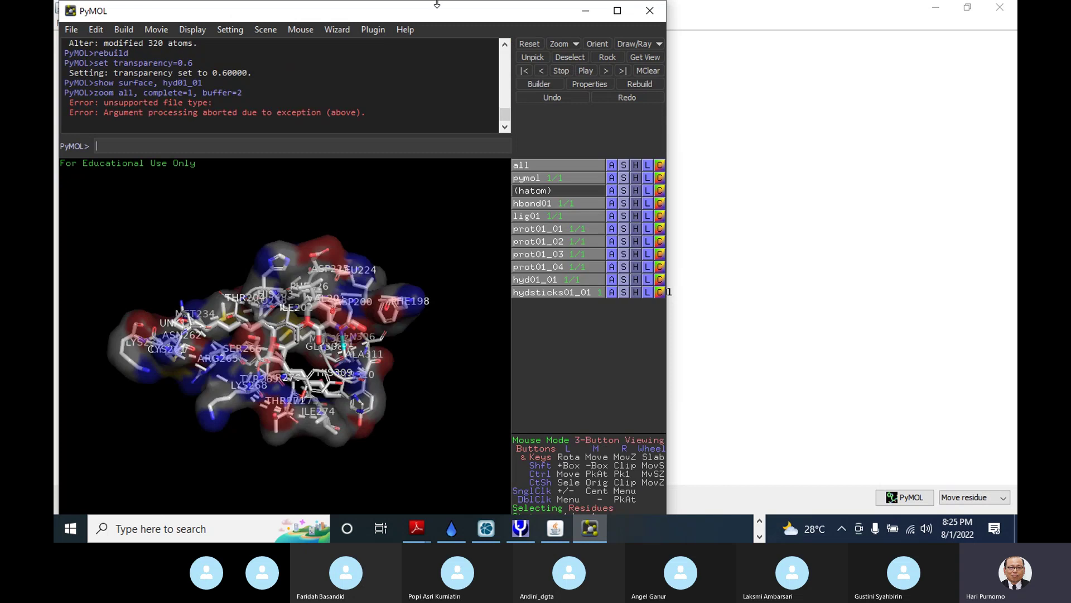
left_click(617, 11)
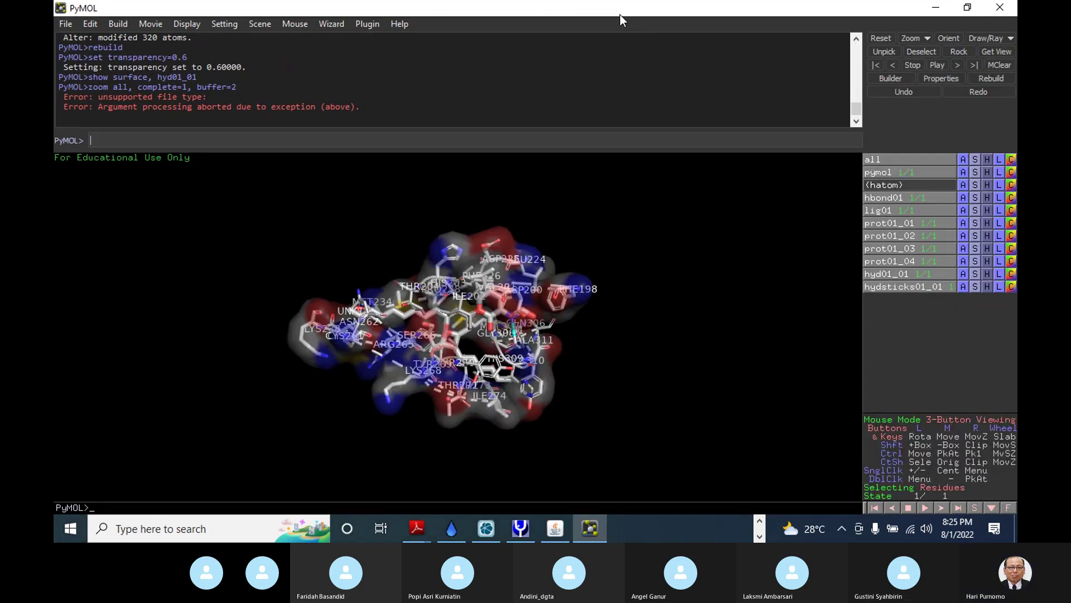
Display the residue sequences of all objects in PyMOL and select the DUM residue of hbond01
left_click(975, 507)
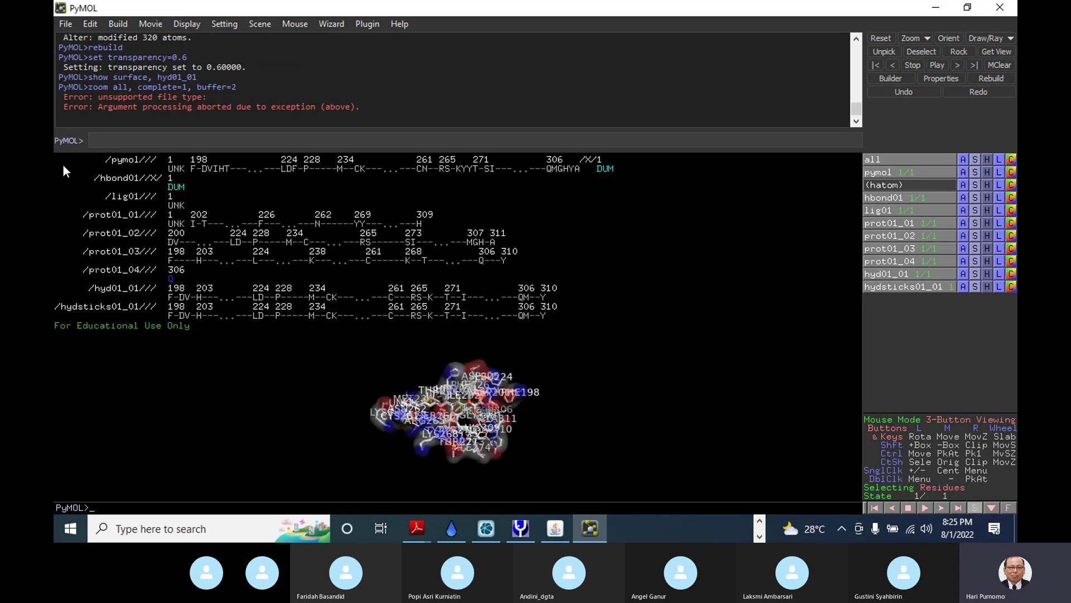
left_click(178, 188)
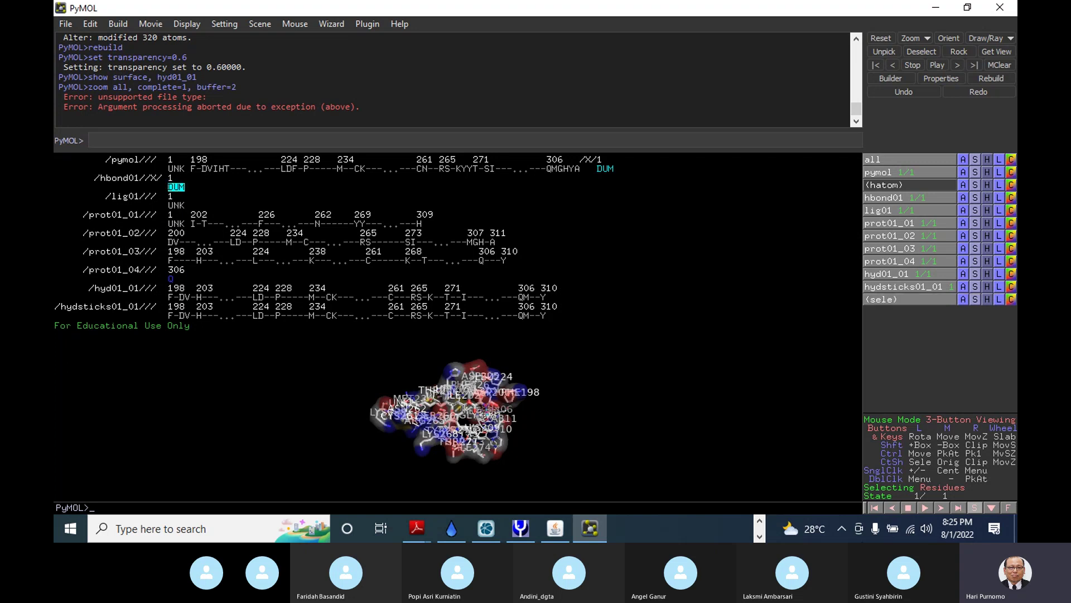
Show the PyMOL viewer in full screen and enlarge the ligand-residue complex
left_click(1008, 507)
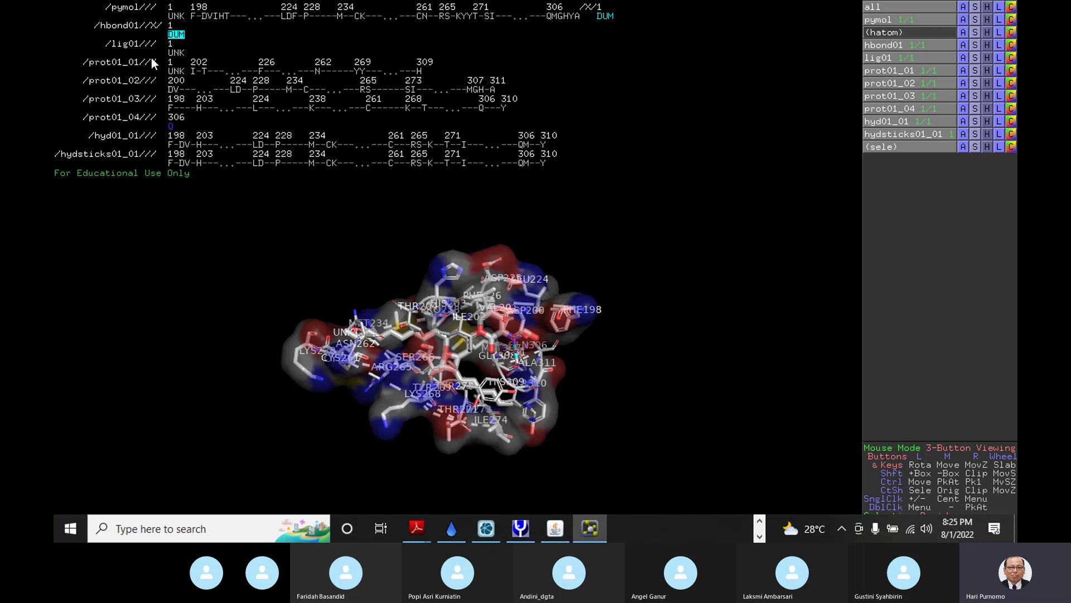
right_click_drag(603, 312, 598, 370)
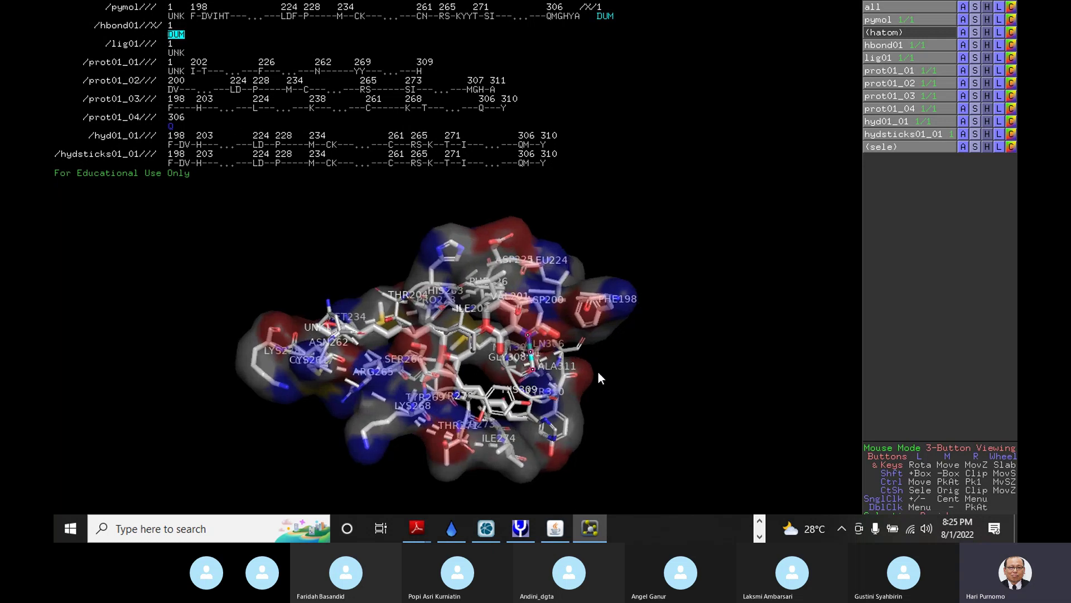
left_click(1011, 147)
mouse_move(985, 162)
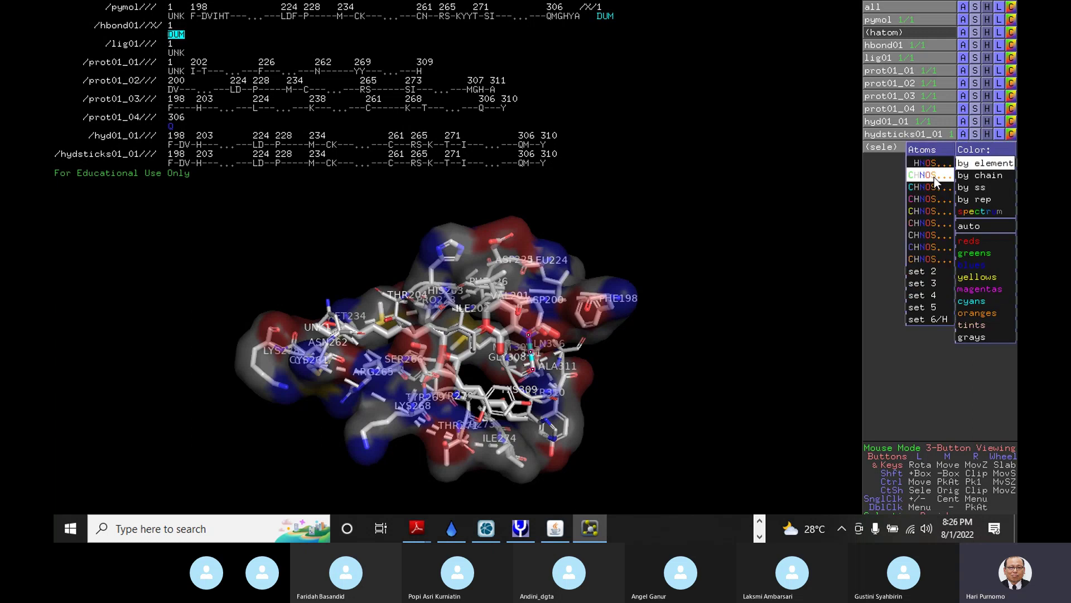
left_click(657, 250)
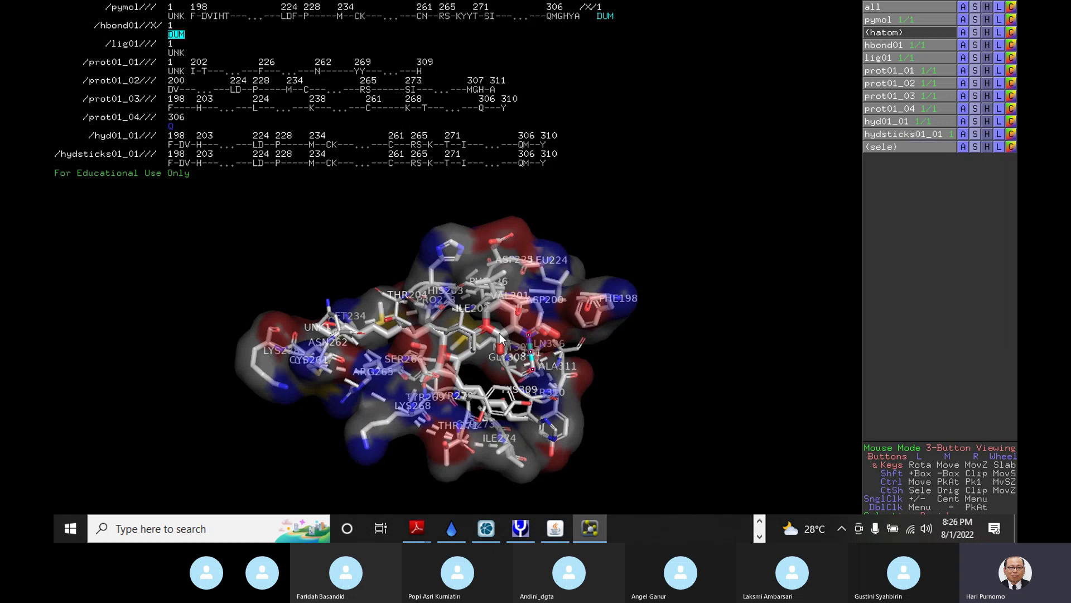
Rotate the complex to examine the ligand, its surrounding residues and the surface from the opposite side
left_click_drag(500, 338, 511, 331)
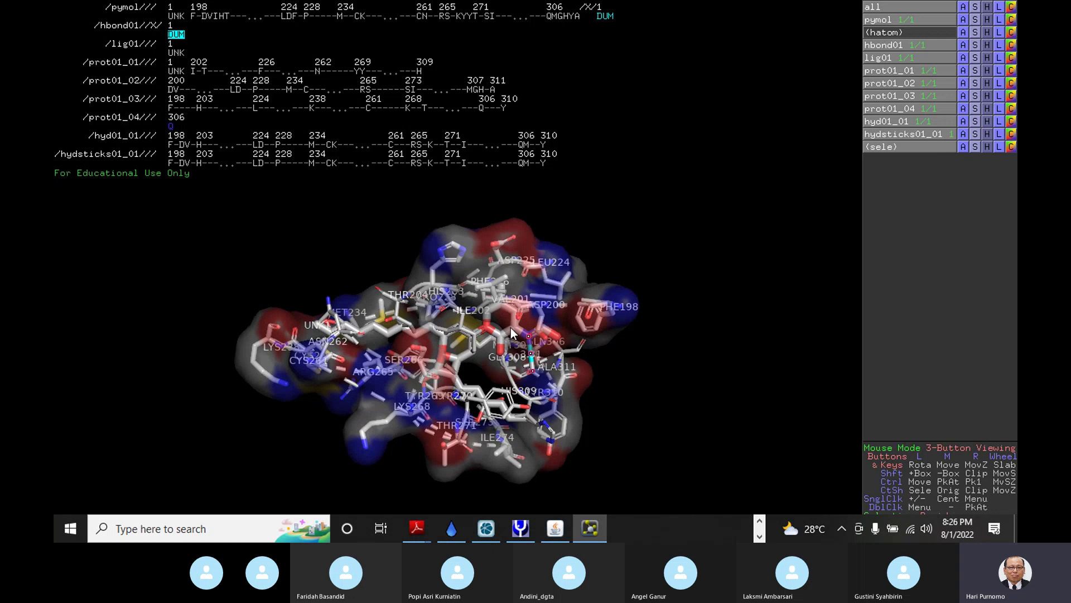
left_click_drag(672, 295, 420, 386)
left_click_drag(383, 183, 494, 281)
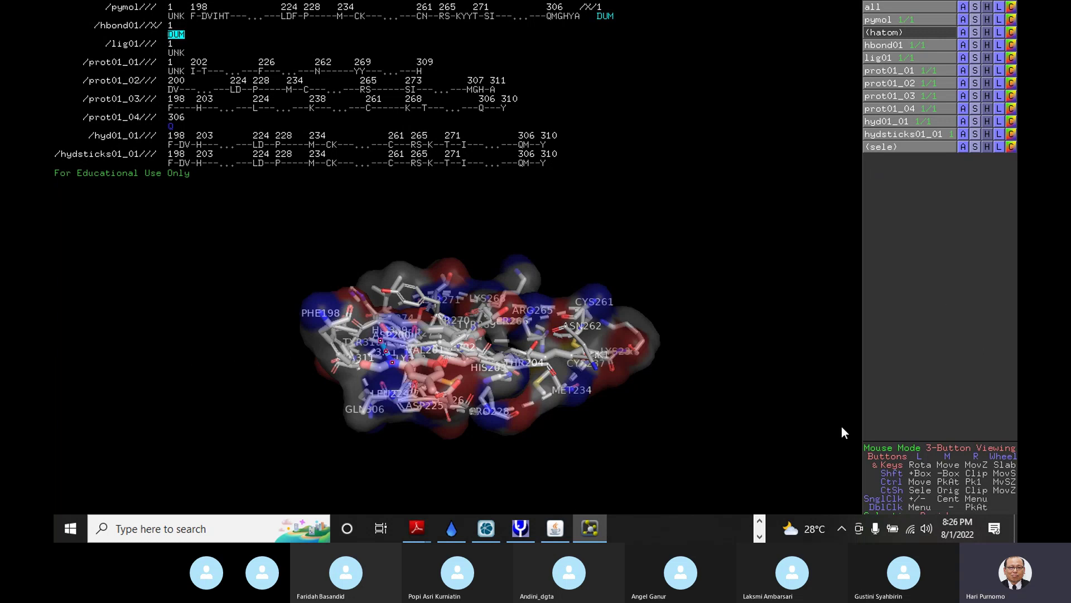
left_click_drag(842, 428, 838, 416)
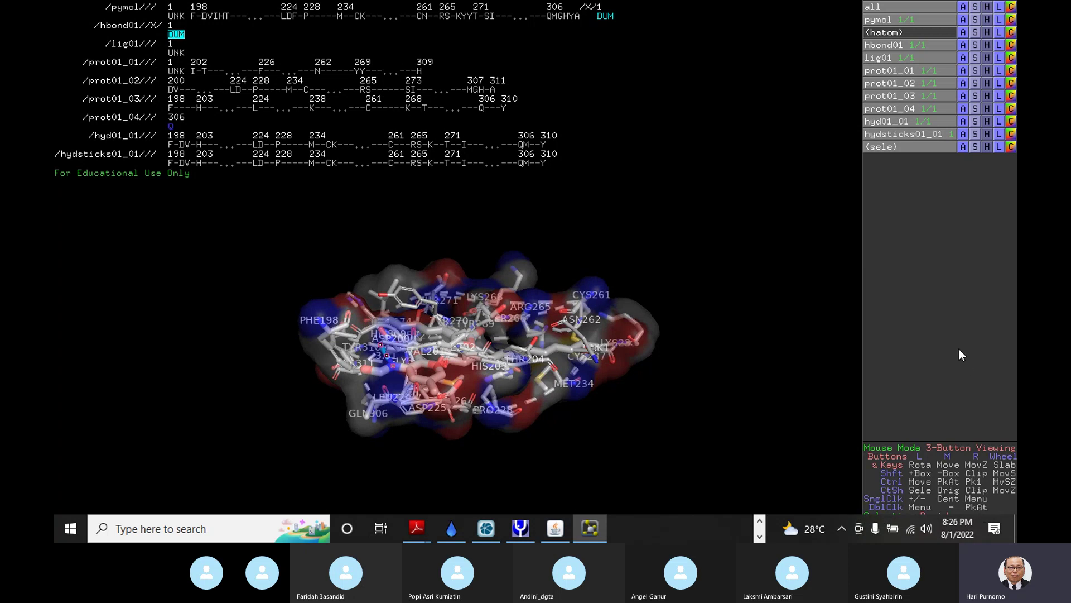
right_click(752, 203)
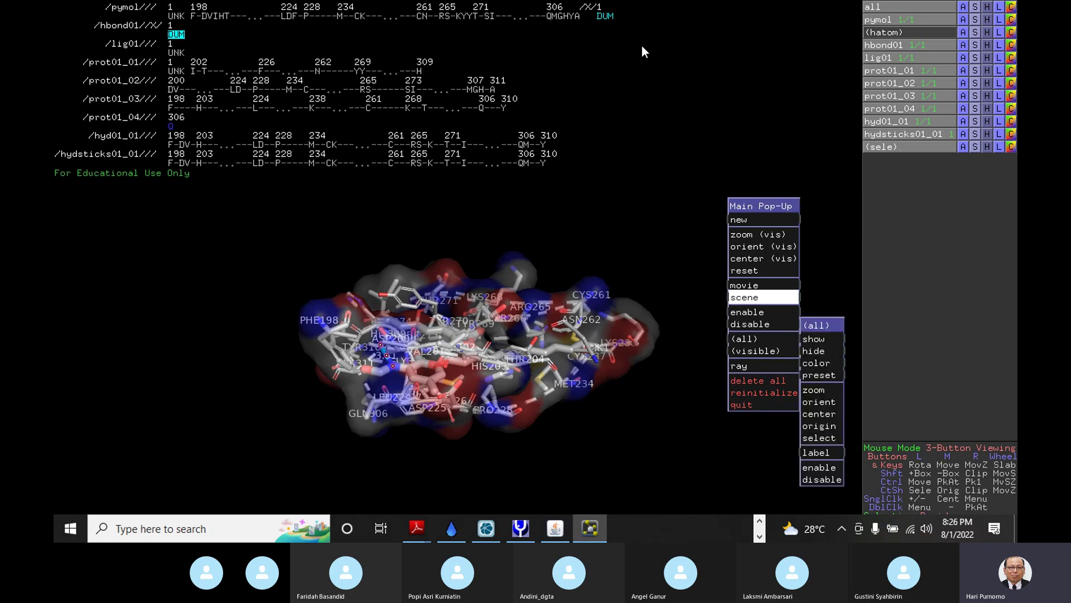
key("Escape")
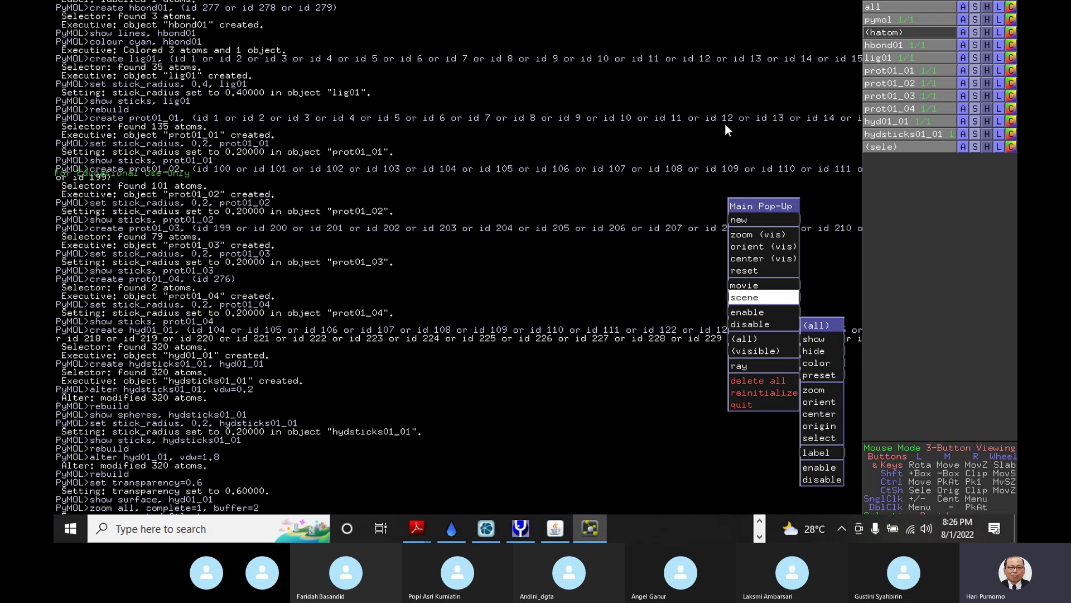
left_click(882, 246)
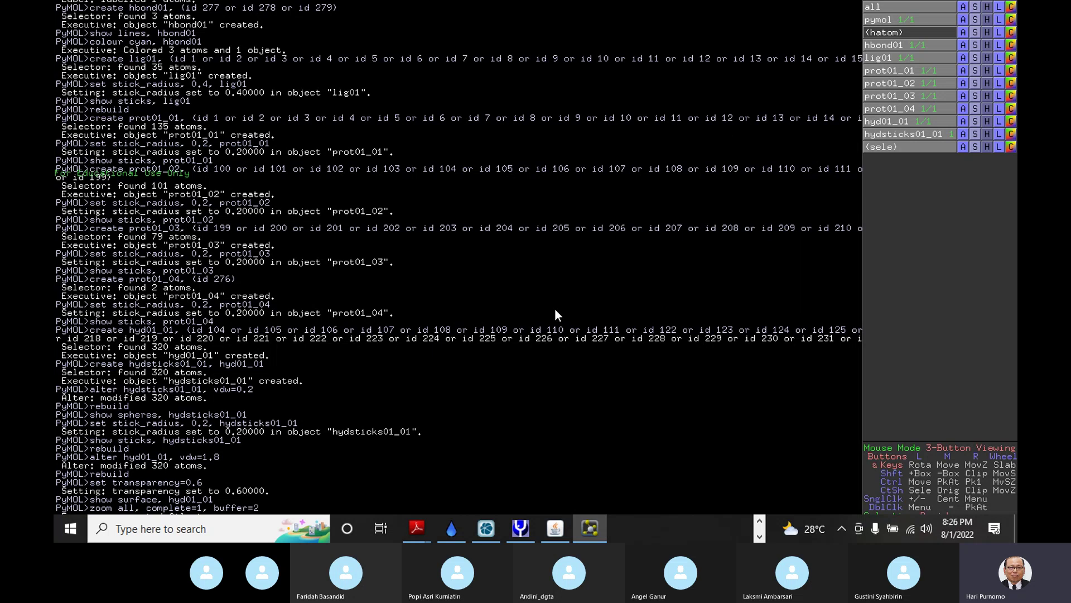
Close the PyMOL session and show the or_1n8s interactions in PyMOL again from LigPlot+
right_click(587, 537)
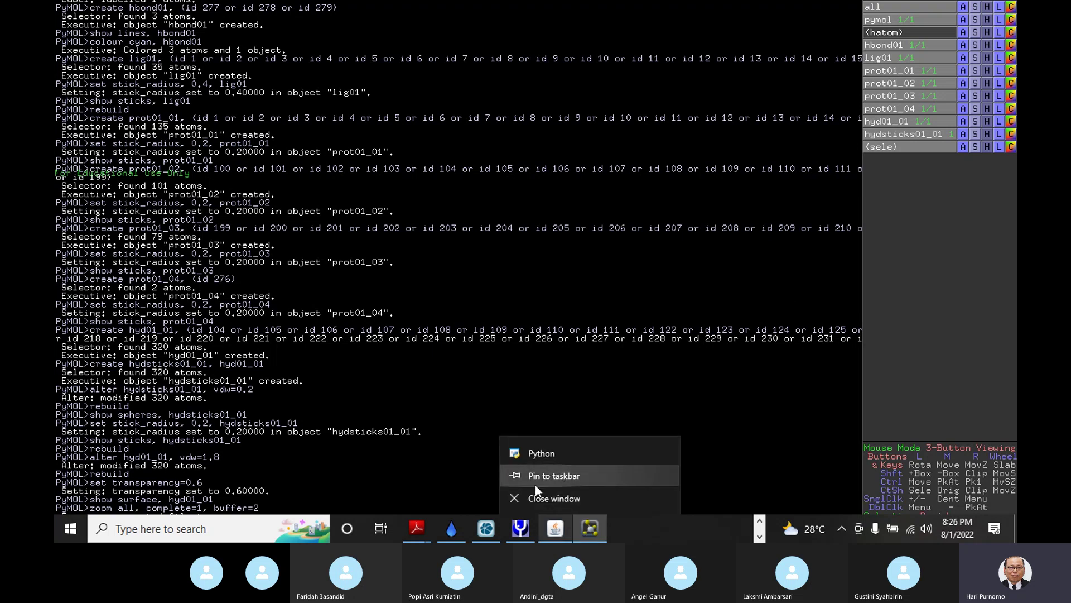
left_click(513, 500)
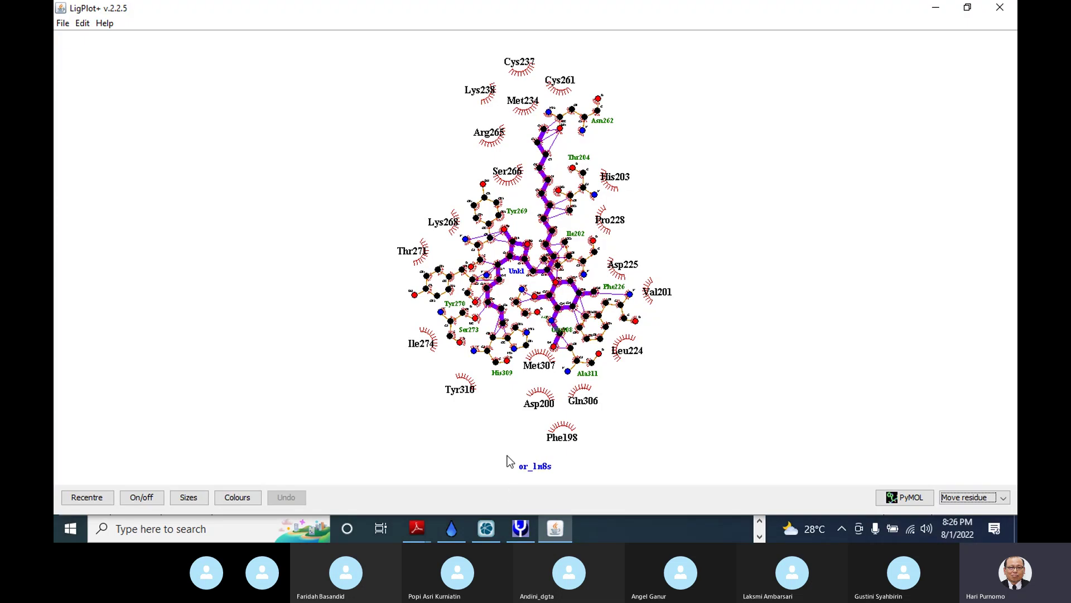
left_click(915, 501)
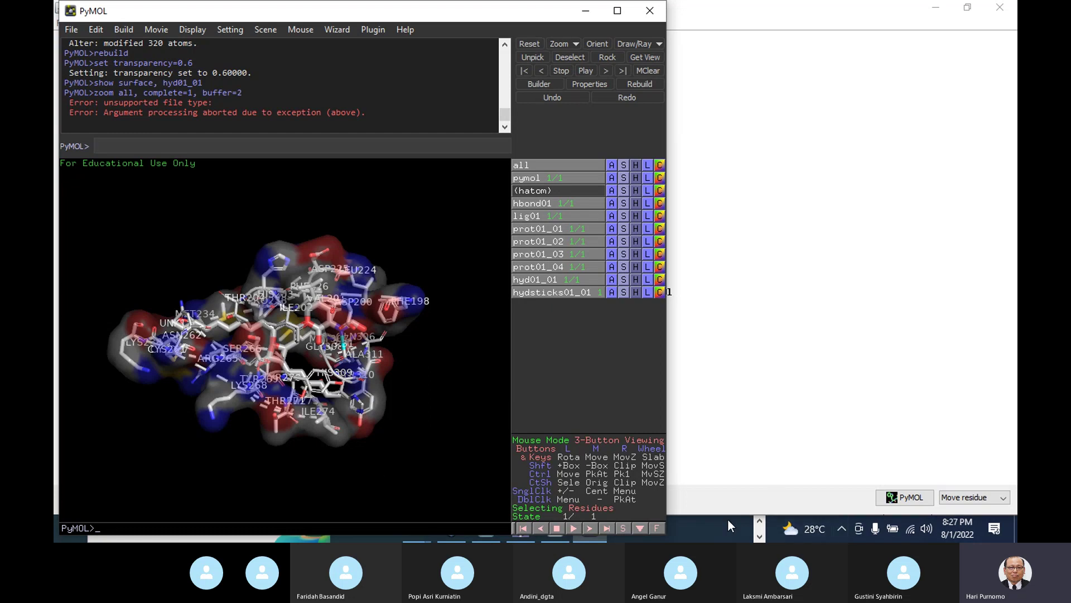
In full screen, select the DUM residue of hbond01 from the residue sequences, hide the sequences and return to the normal window
left_click(657, 527)
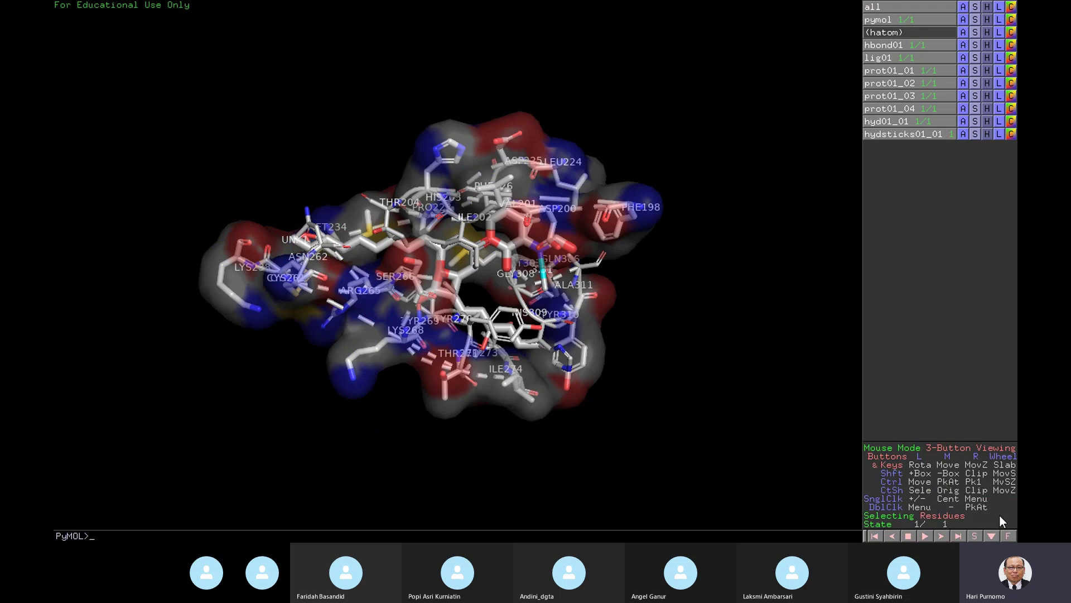
left_click(975, 536)
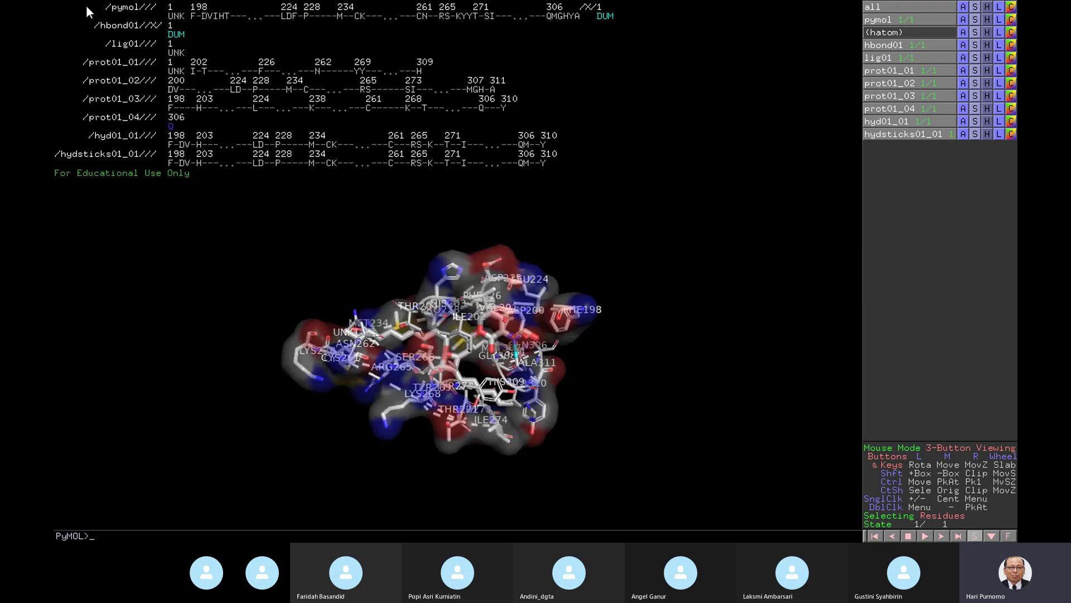
left_click(176, 37)
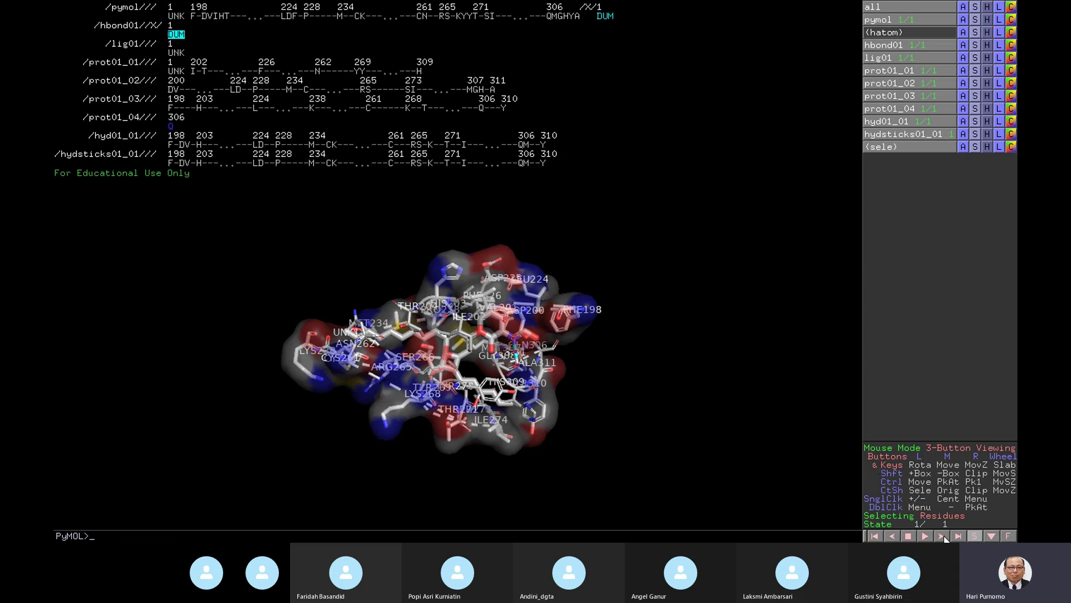
left_click(974, 537)
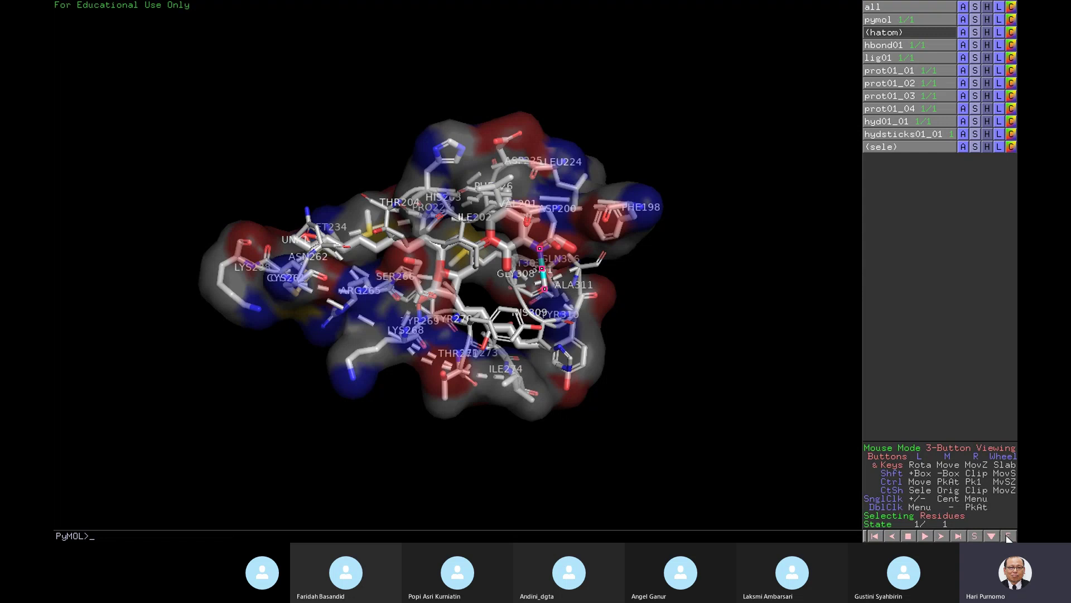
left_click(1008, 536)
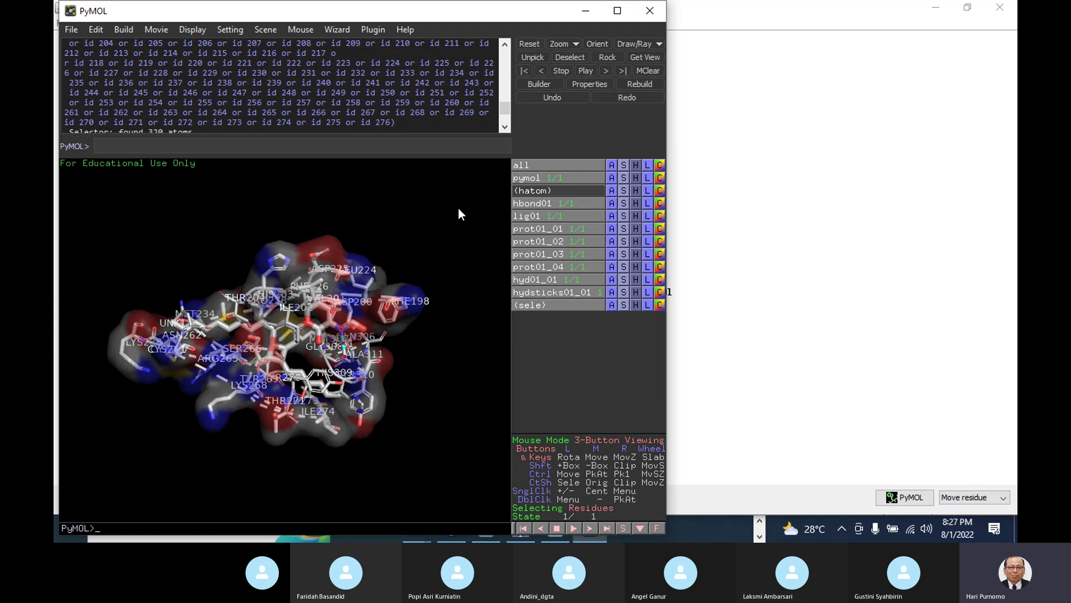
Reduce the height of the command log above the viewer and maximize the PyMOL window
left_click_drag(506, 110, 507, 136)
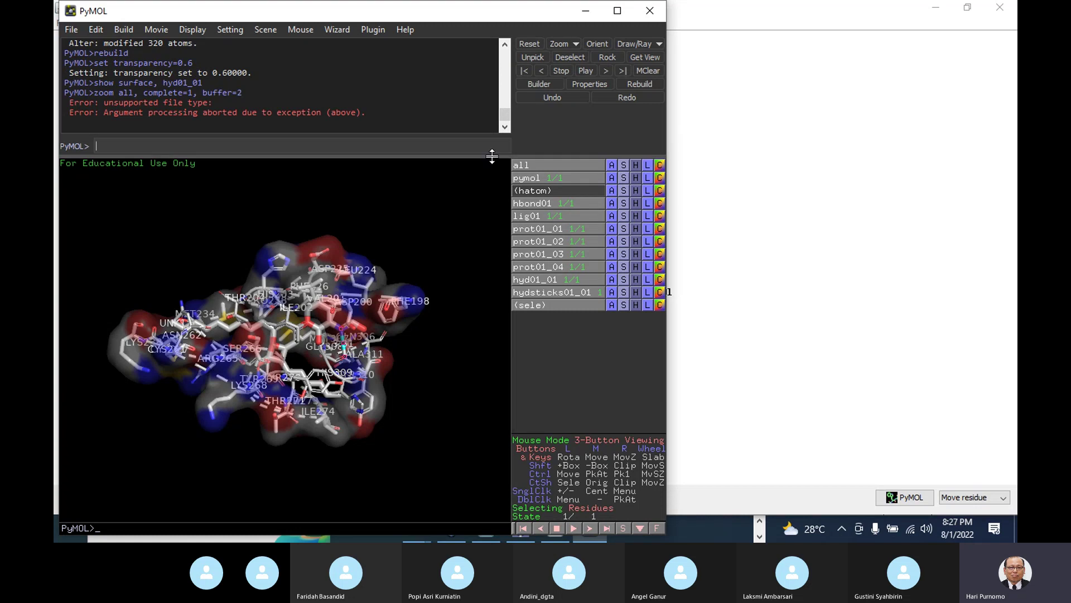
left_click_drag(492, 156, 483, 62)
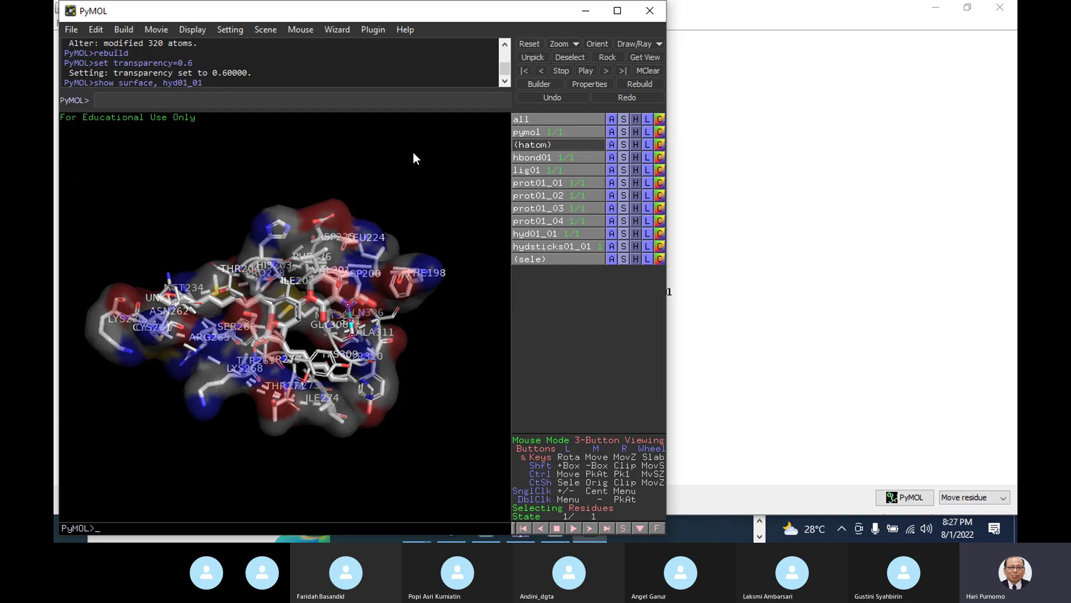
left_click(617, 11)
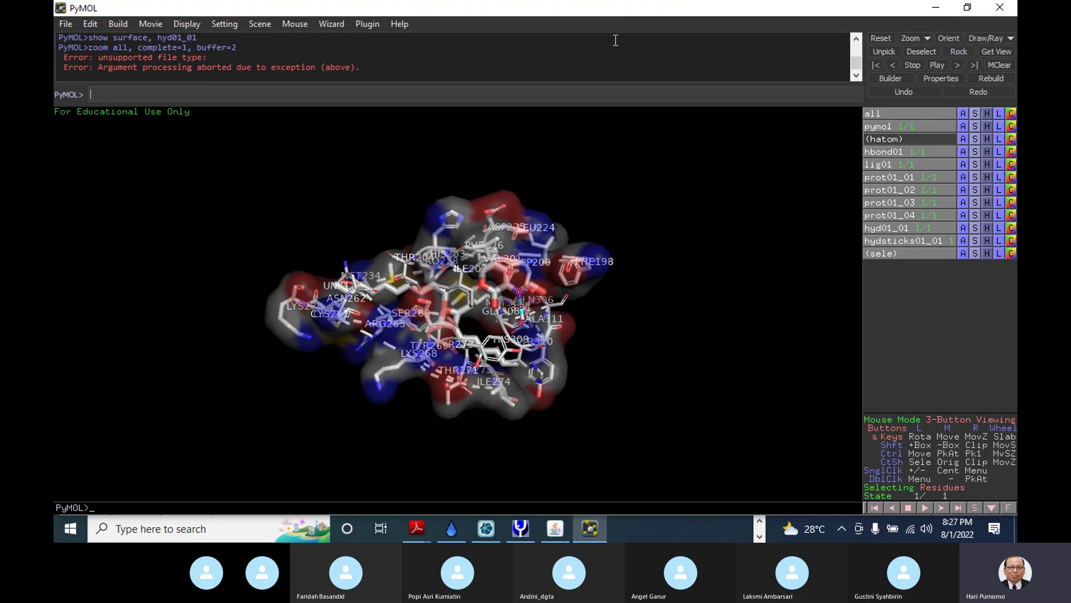
Add the UNK 1 ligand of lig01 to the selection, color it by element with green carbons, and hide the selection markers
right_click_drag(653, 276, 658, 350)
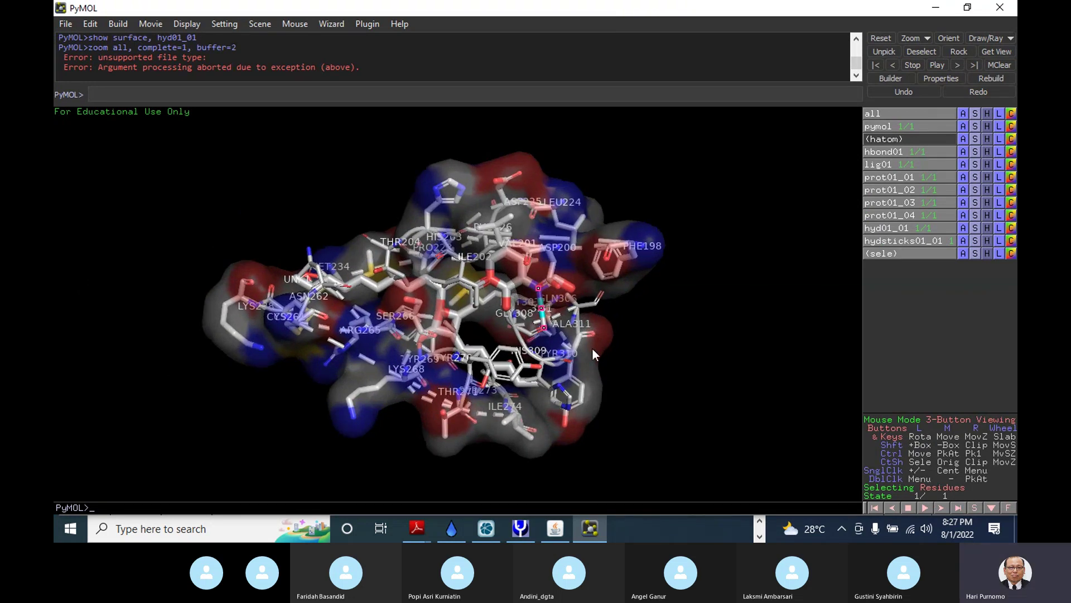
left_click_drag(591, 347, 396, 307)
left_click_drag(747, 212, 675, 284)
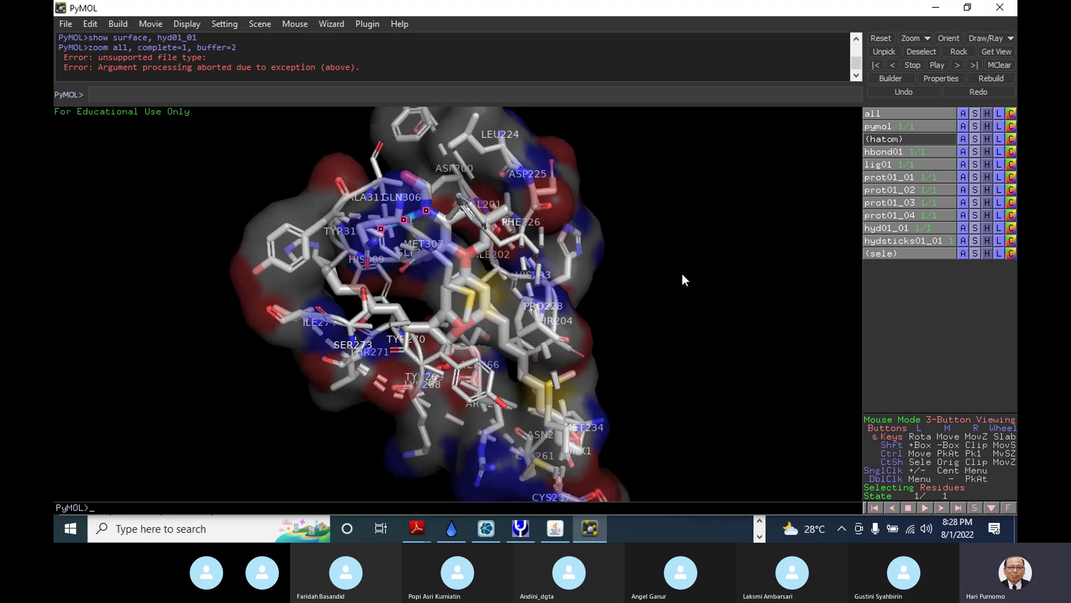
left_click_drag(682, 273, 470, 293)
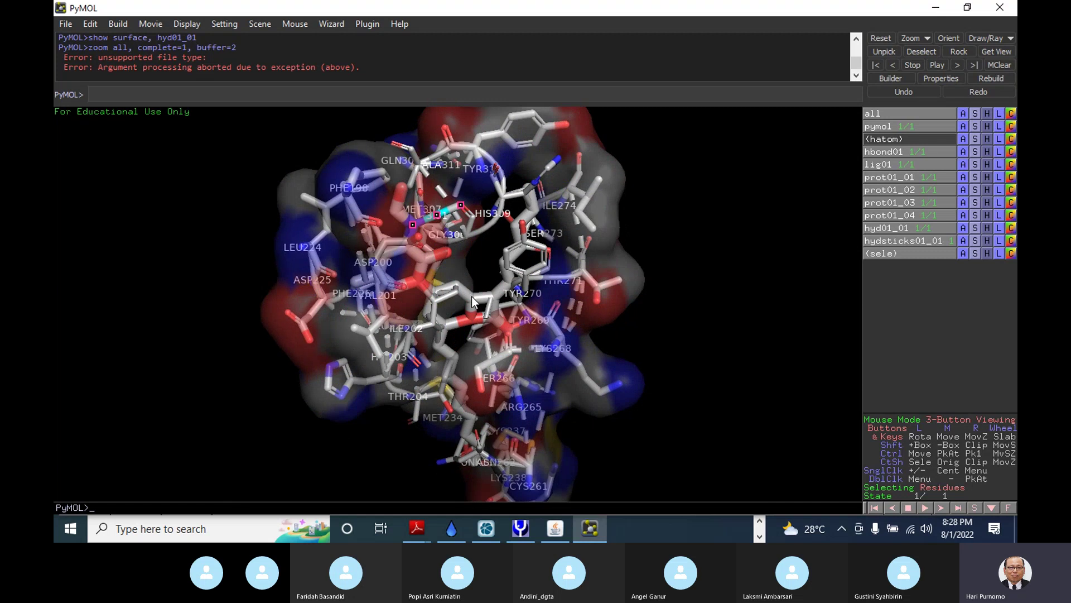
left_click(471, 296)
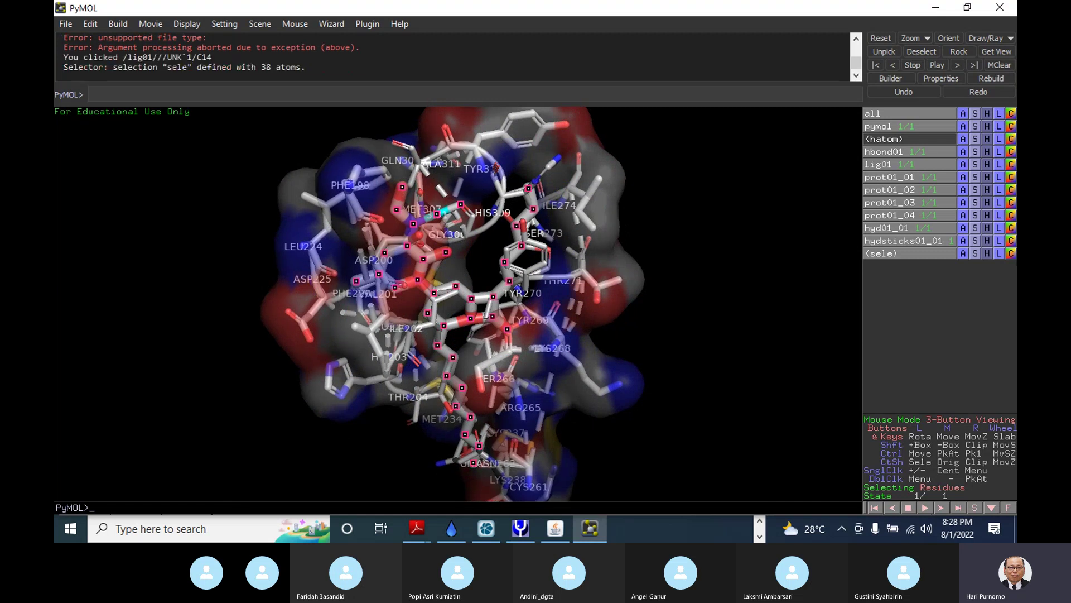
left_click(1011, 254)
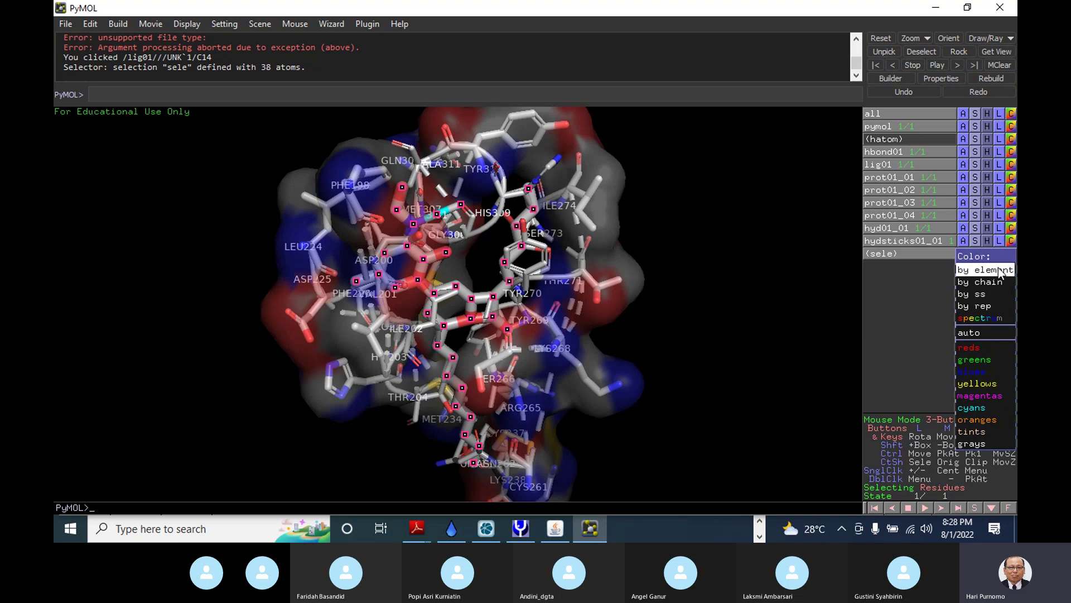
mouse_move(1001, 271)
left_click(914, 274)
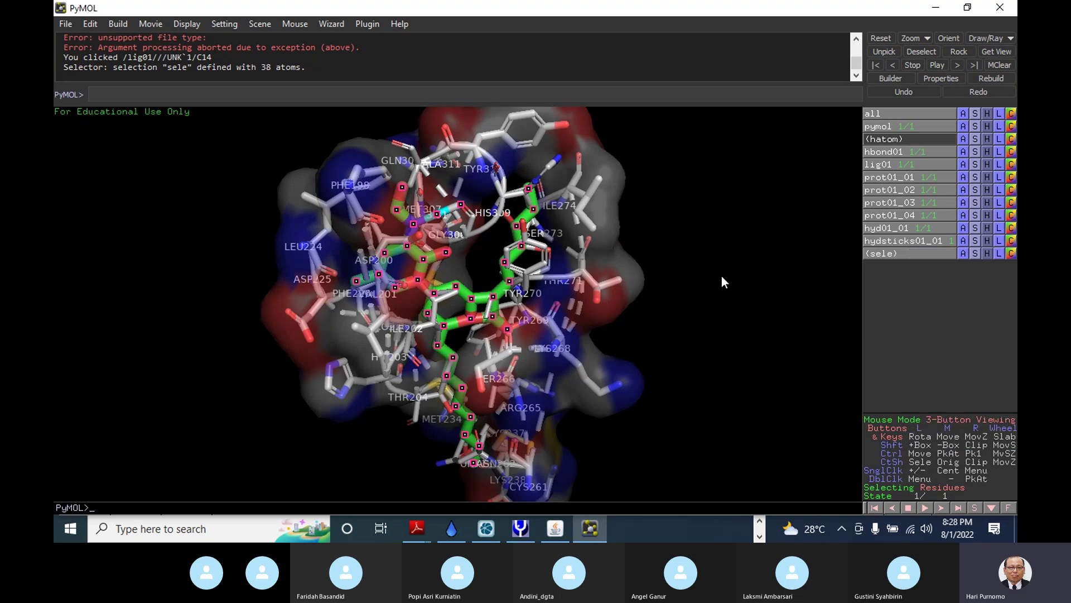
left_click(700, 269)
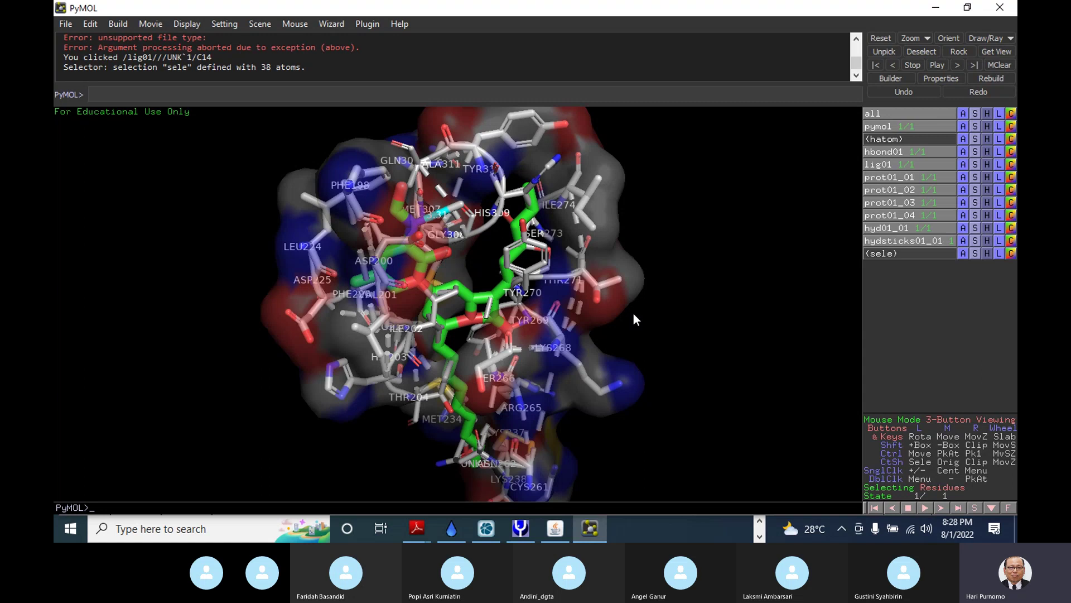
Examine the green ligand and its surrounding residues from several angles, comparing them with the LigPlot+ diagram
right_click_drag(705, 236, 621, 336)
left_click_drag(128, 248, 573, 267)
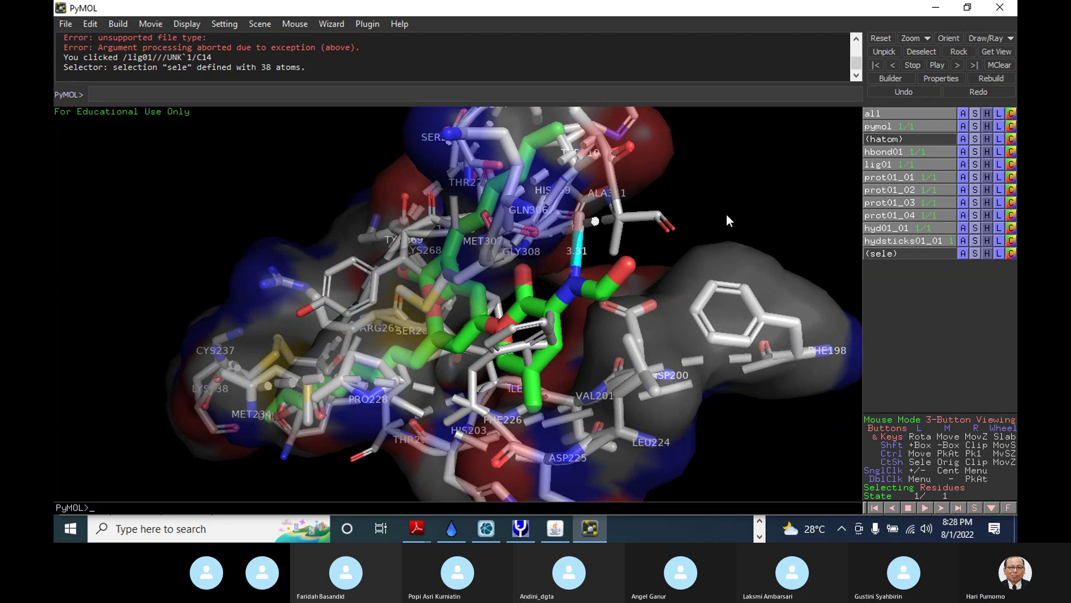
left_click_drag(728, 213, 452, 219)
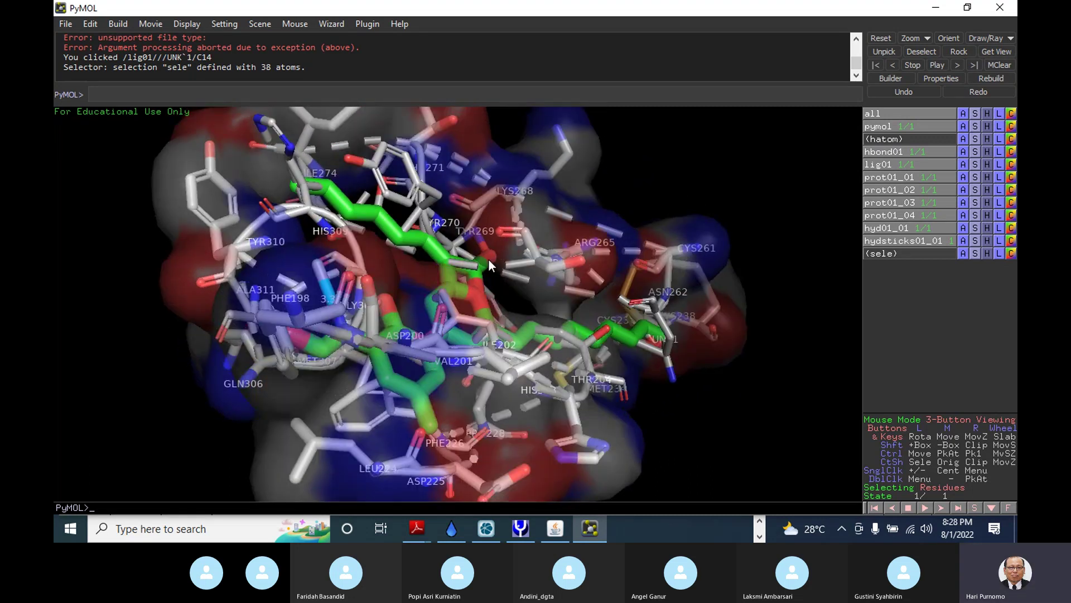
left_click(553, 530)
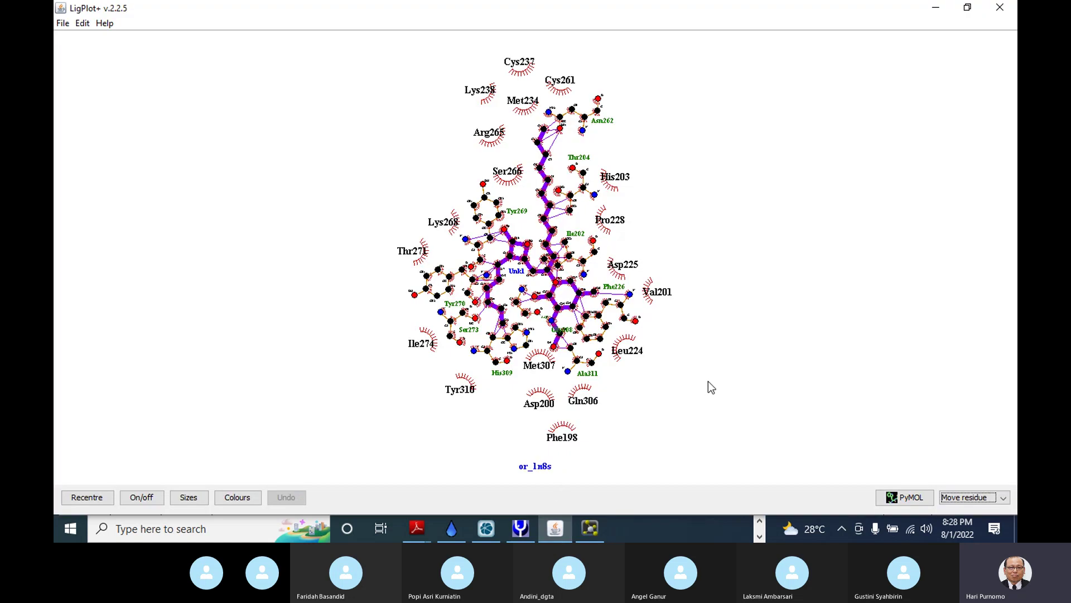
left_click(588, 530)
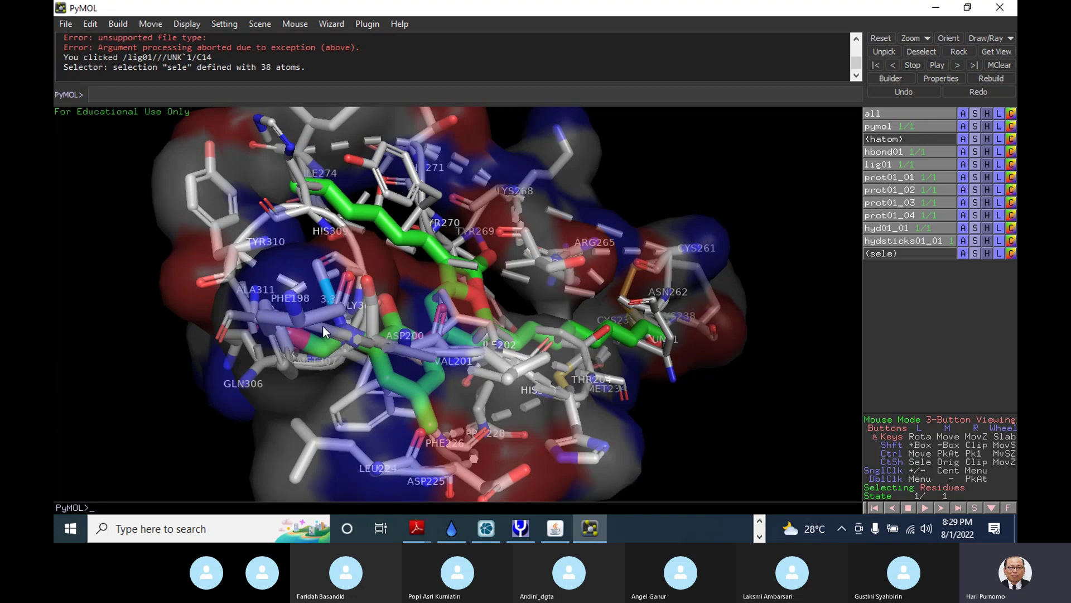
left_click_drag(404, 303, 369, 279)
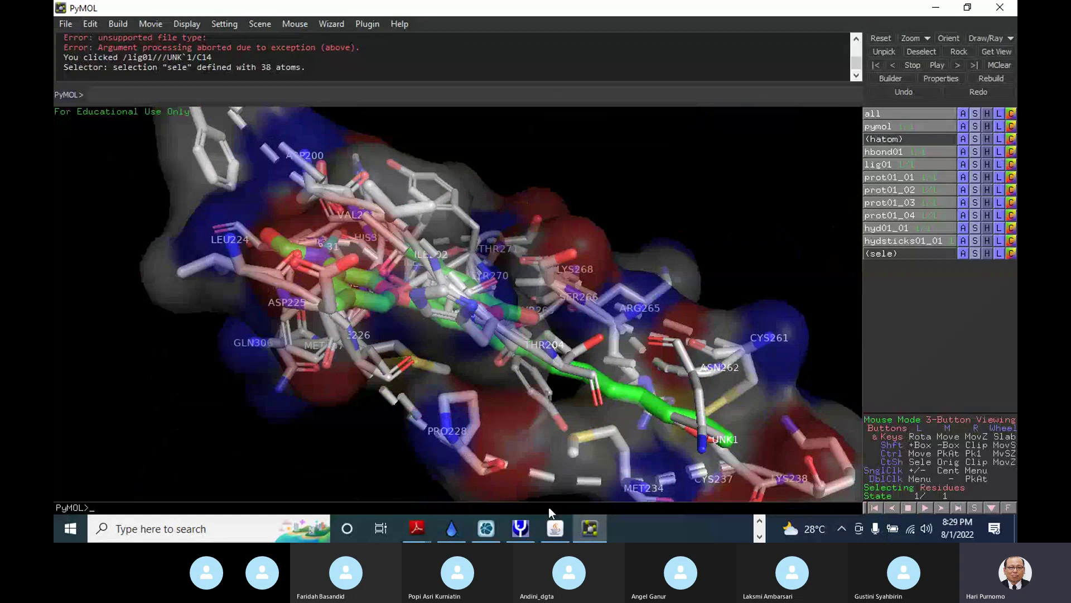
Switch to LigPlot+ and move the Gly308 label out of the ligand area to the empty space beside Leu224
left_click(555, 528)
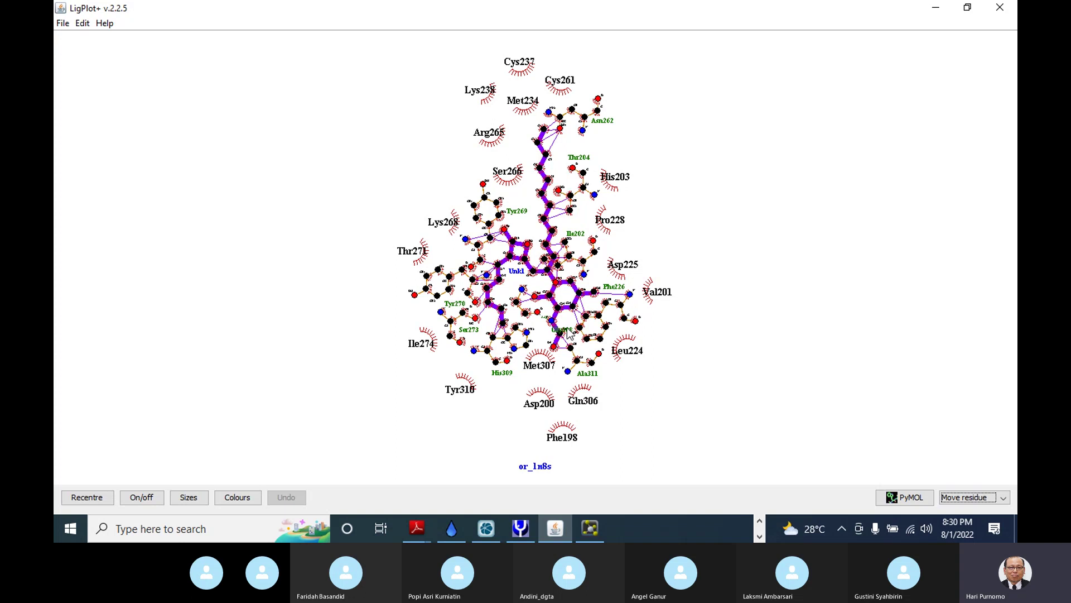
left_click_drag(565, 334, 676, 338)
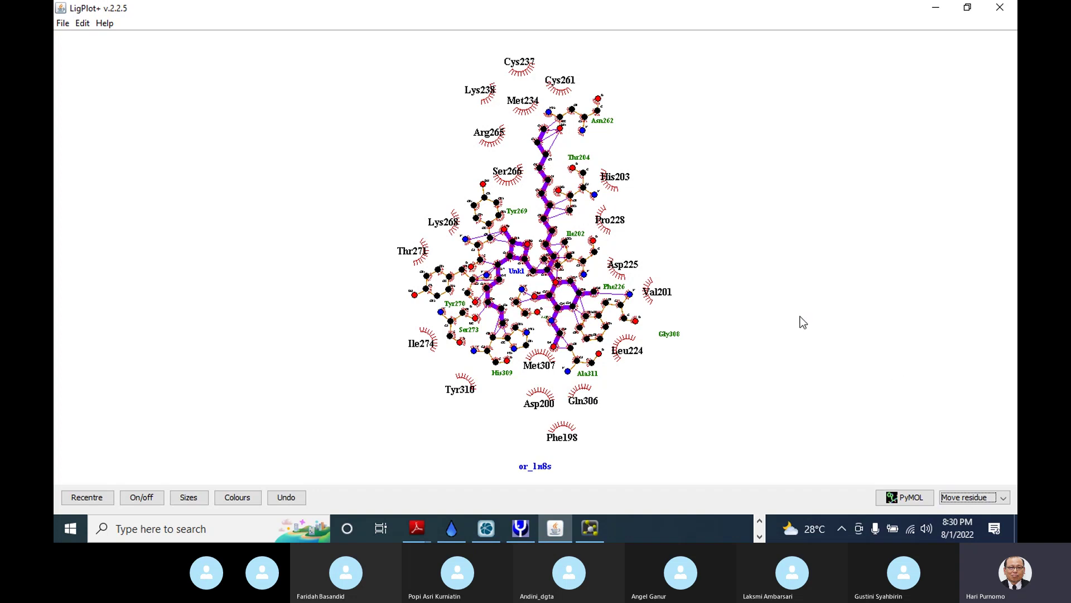
Switch to PyMOL and examine the green ligand, its hydrogen bond and the surrounding residues from several angles and distances
left_click(590, 528)
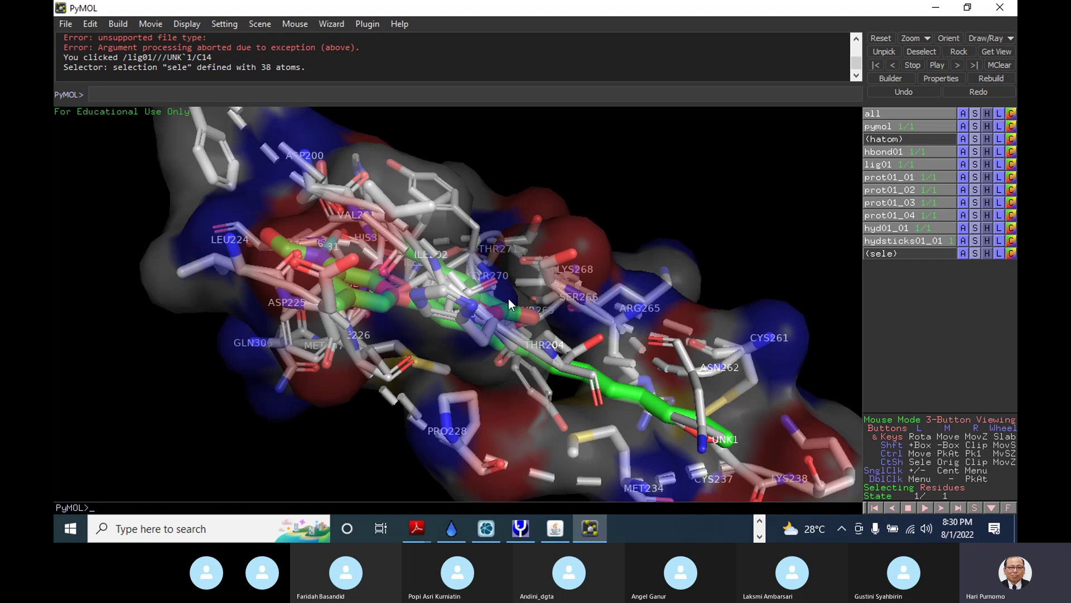
left_click_drag(508, 299, 548, 257)
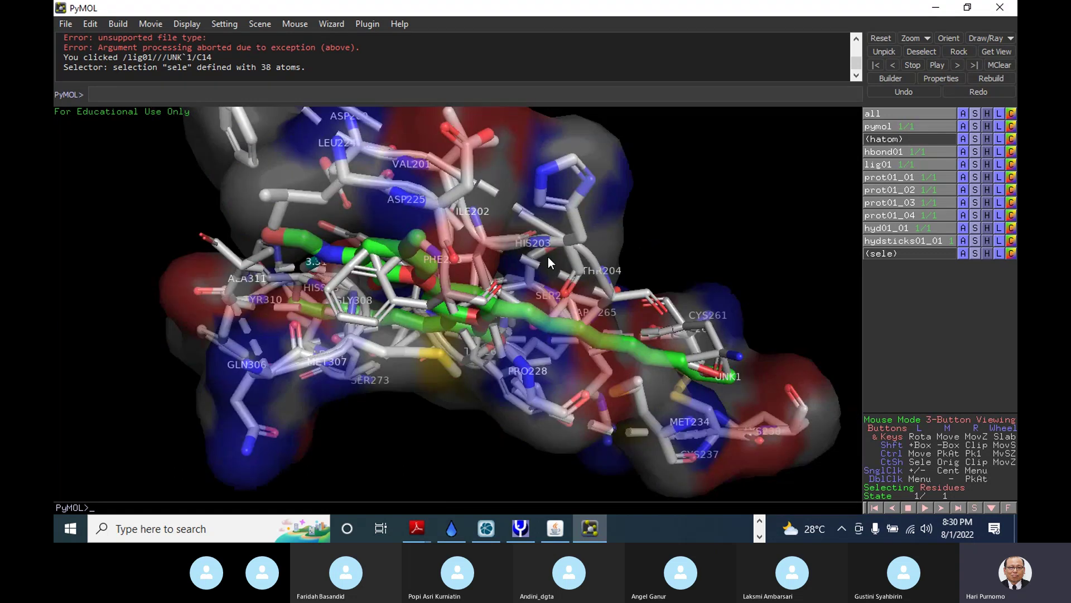
left_click_drag(548, 257, 550, 189)
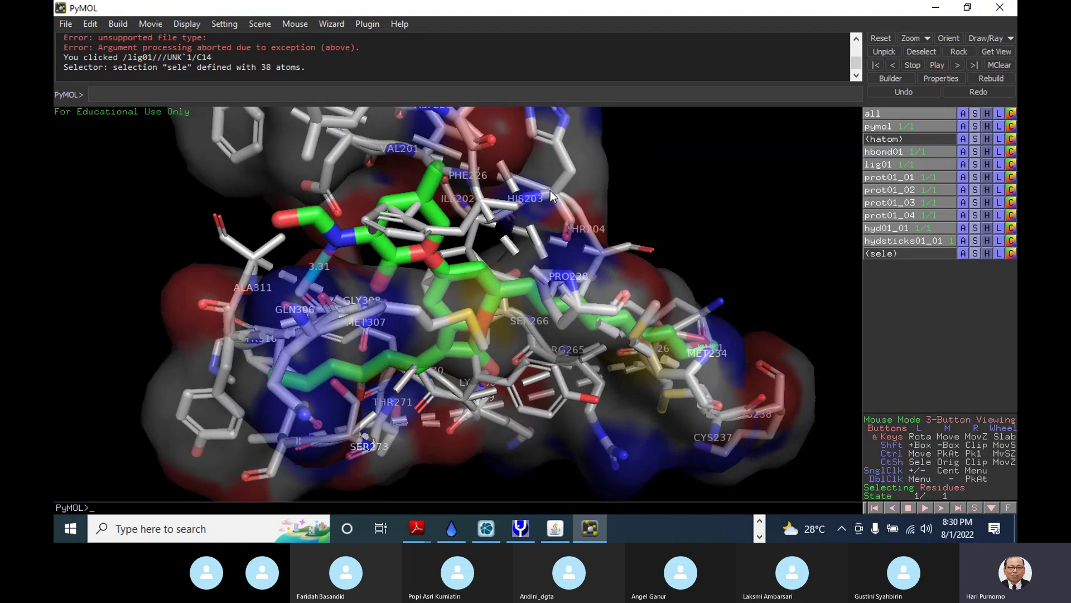
left_click_drag(332, 280, 335, 254)
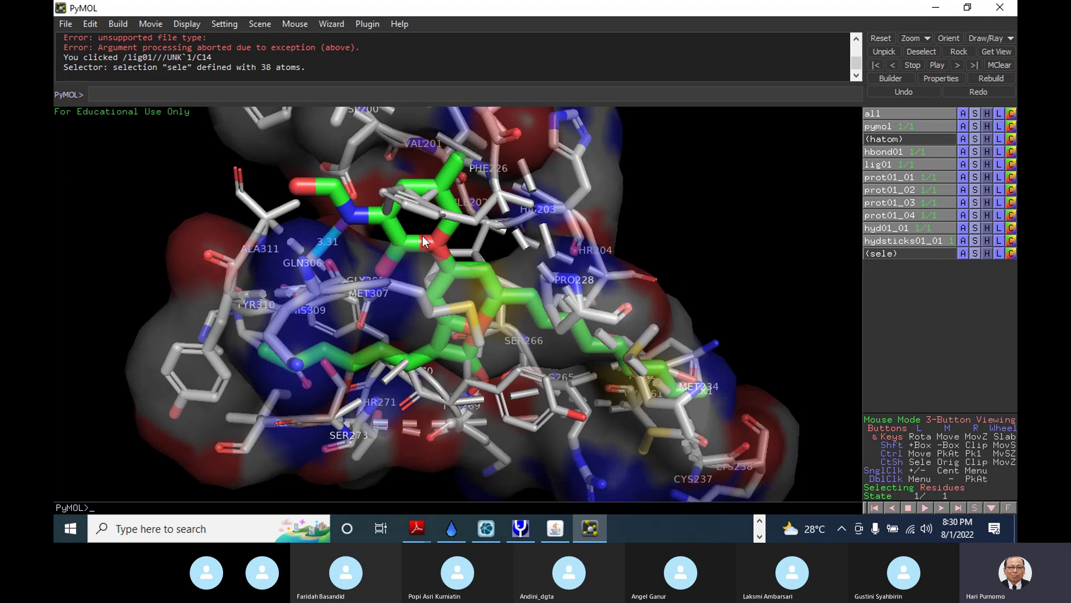
right_click_drag(477, 252, 562, 132)
left_click_drag(561, 132, 418, 256)
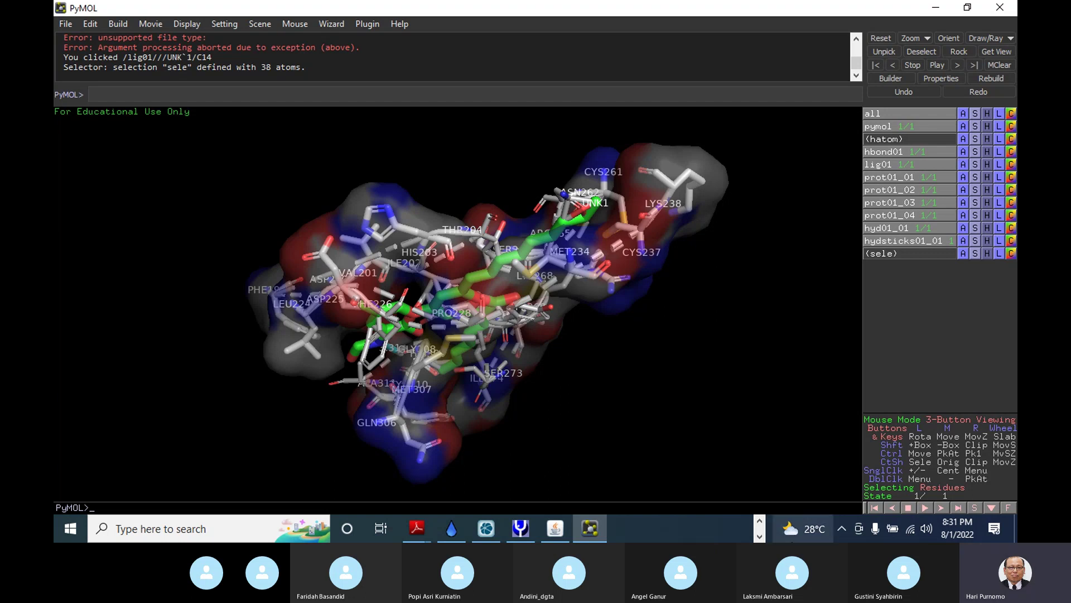
Switch to Skype and check the ongoing group call
left_click(759, 536)
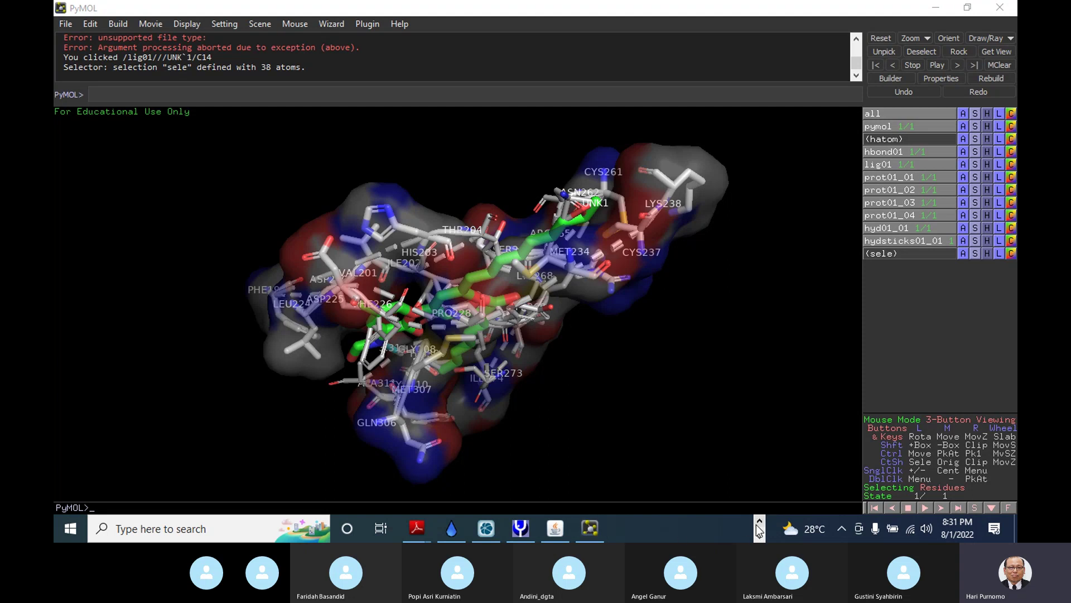
left_click(760, 523)
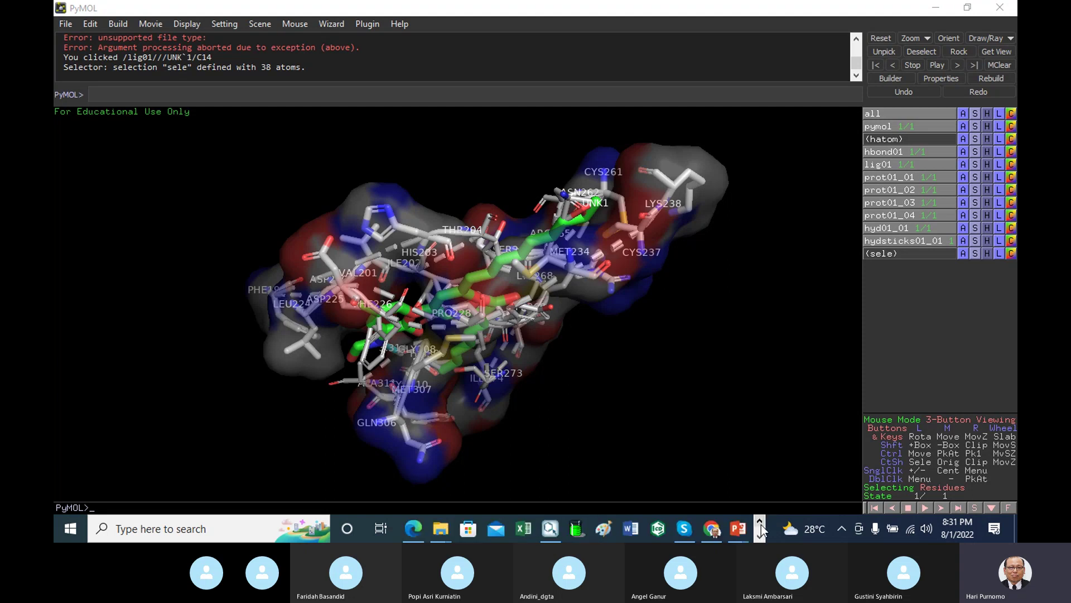
left_click(686, 529)
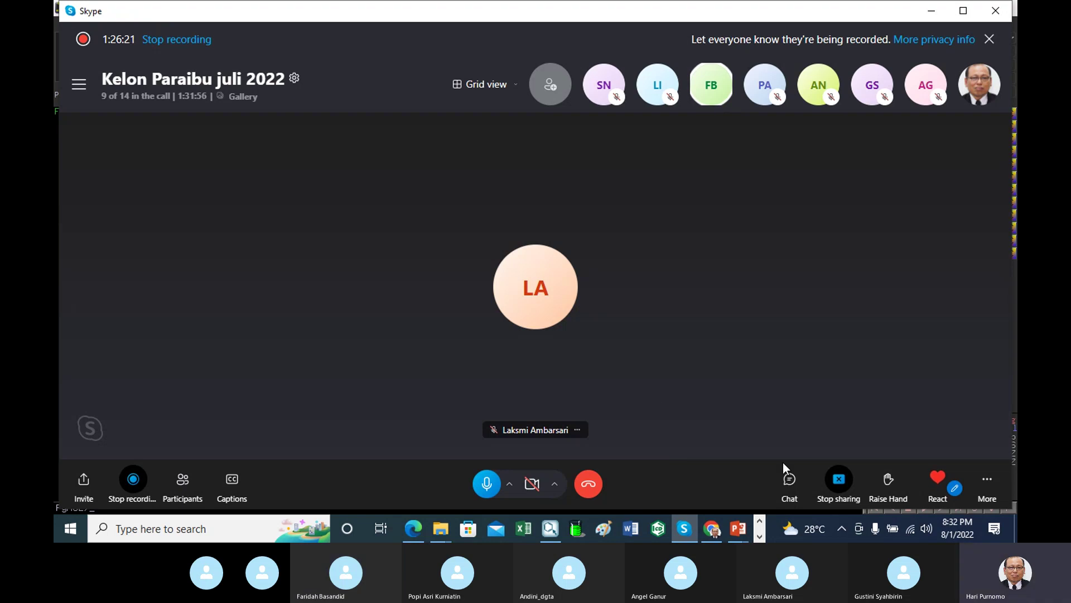
left_click(759, 536)
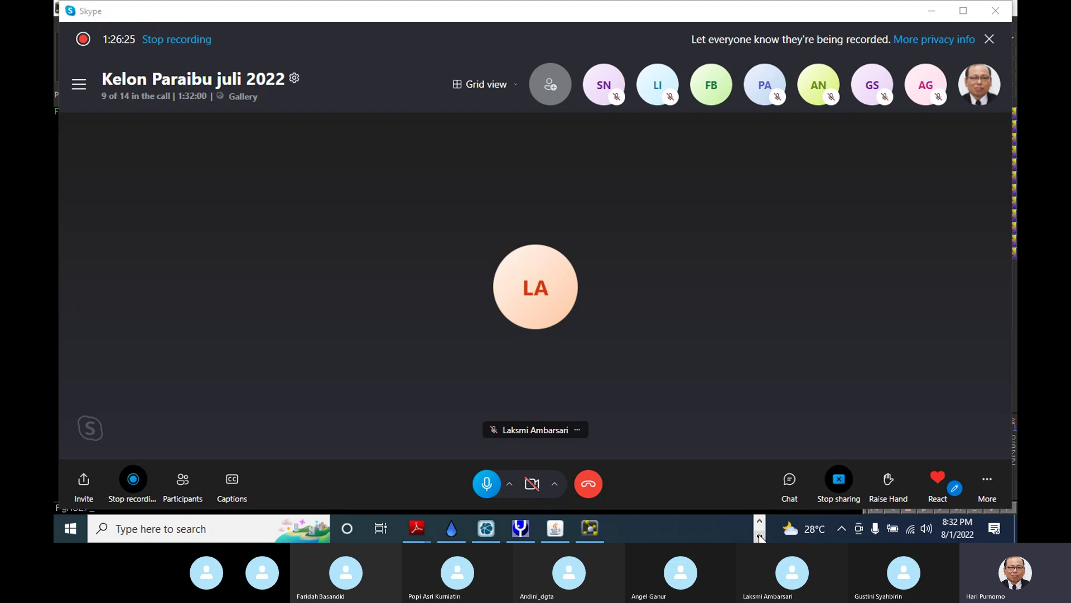
Compare the LigPlot+ interaction diagram with the ligand, hydrogen bond and labeled residues in PyMOL from several angles
left_click(557, 535)
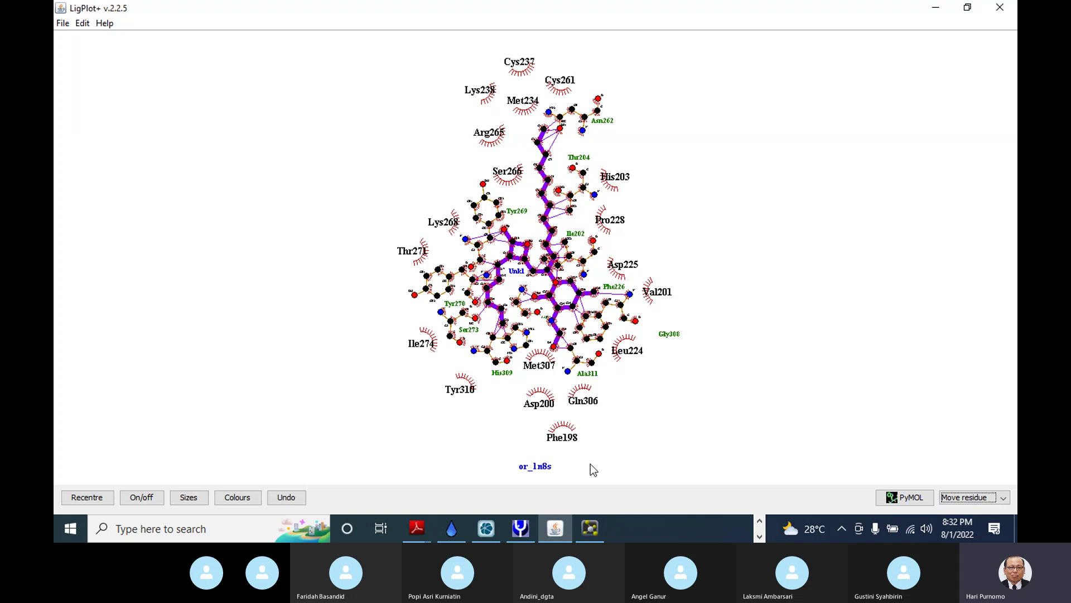
left_click(589, 528)
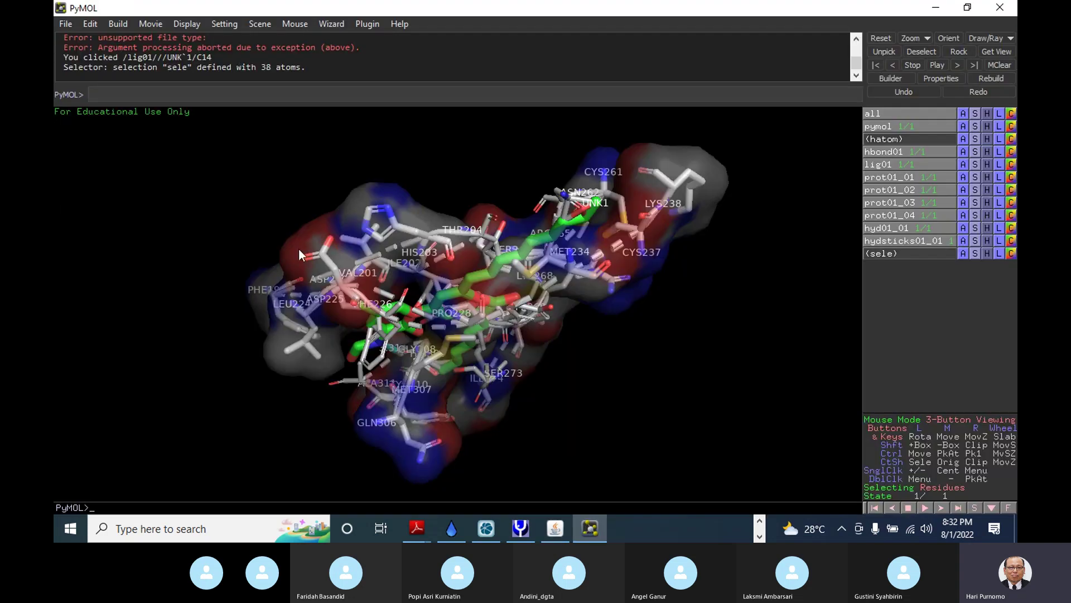
right_click_drag(290, 209, 317, 239)
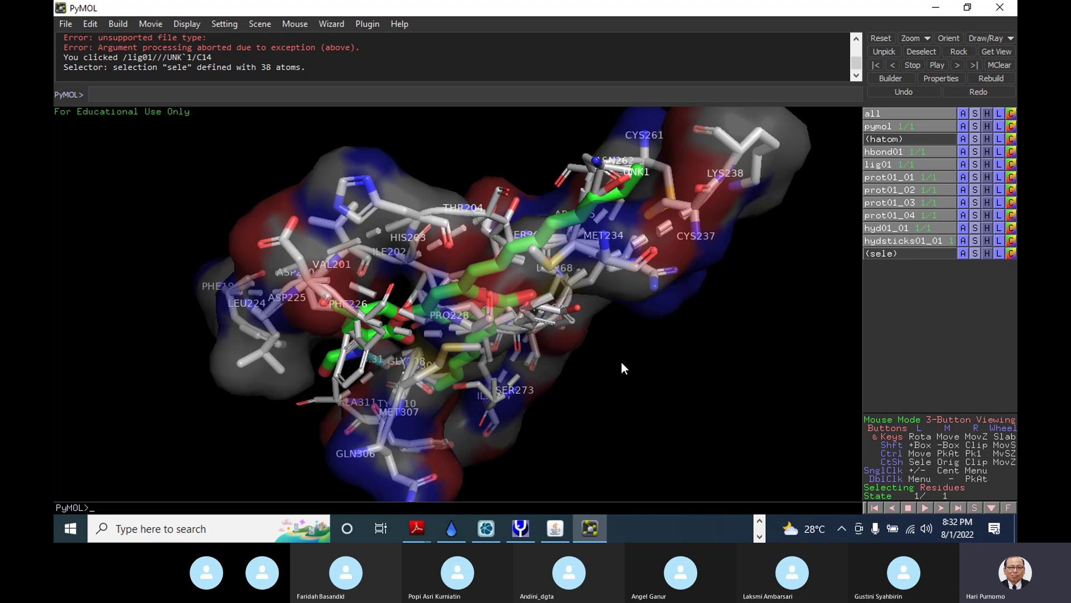
left_click_drag(621, 360, 393, 349)
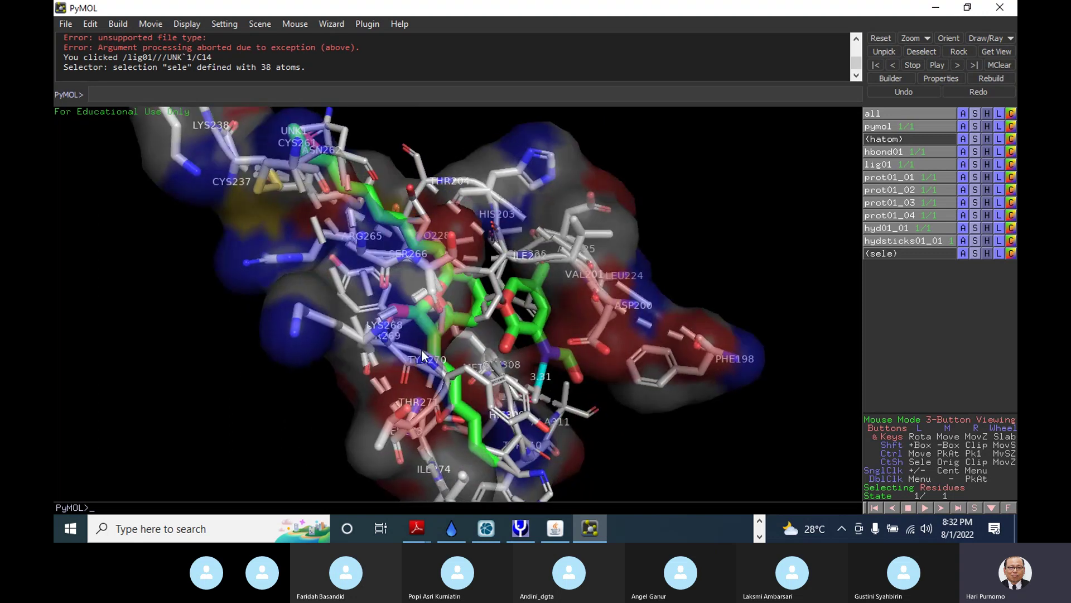
left_click_drag(644, 409, 578, 364)
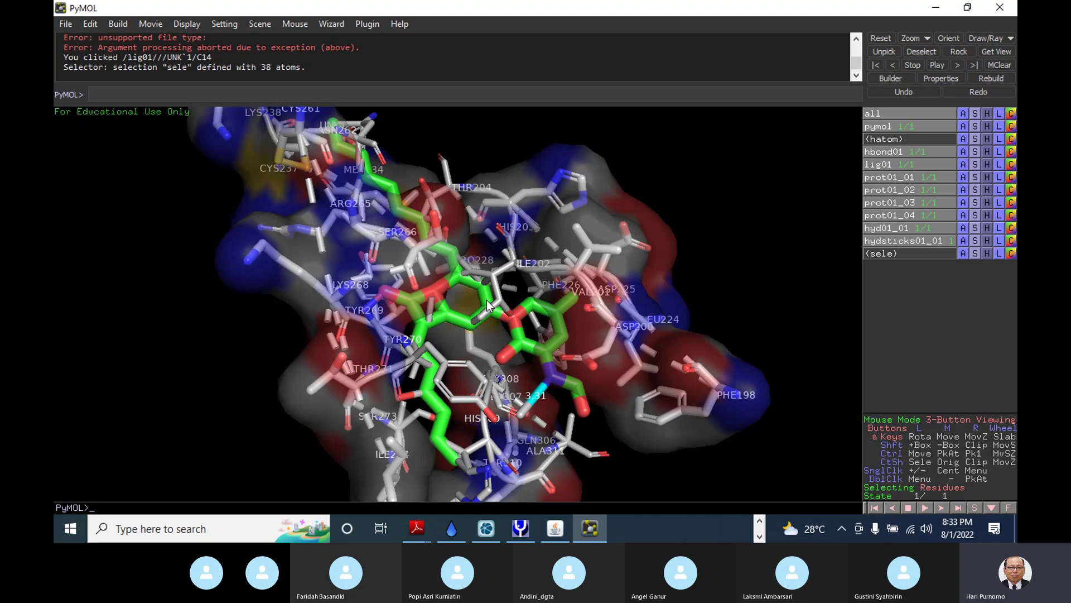
right_click_drag(495, 323, 574, 273)
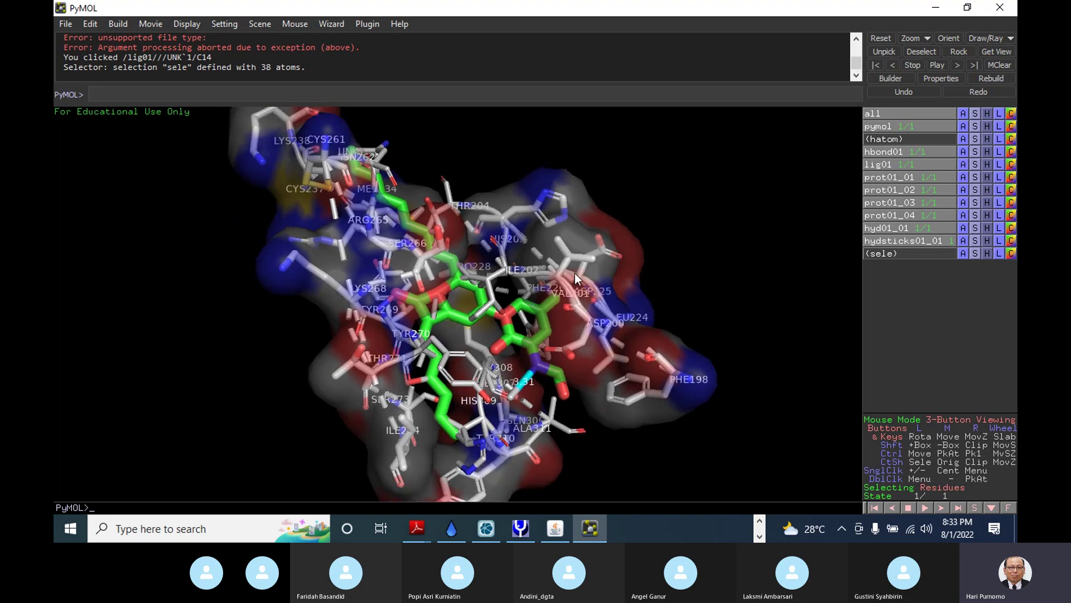
left_click_drag(544, 371, 463, 237)
right_click_drag(463, 235, 532, 366)
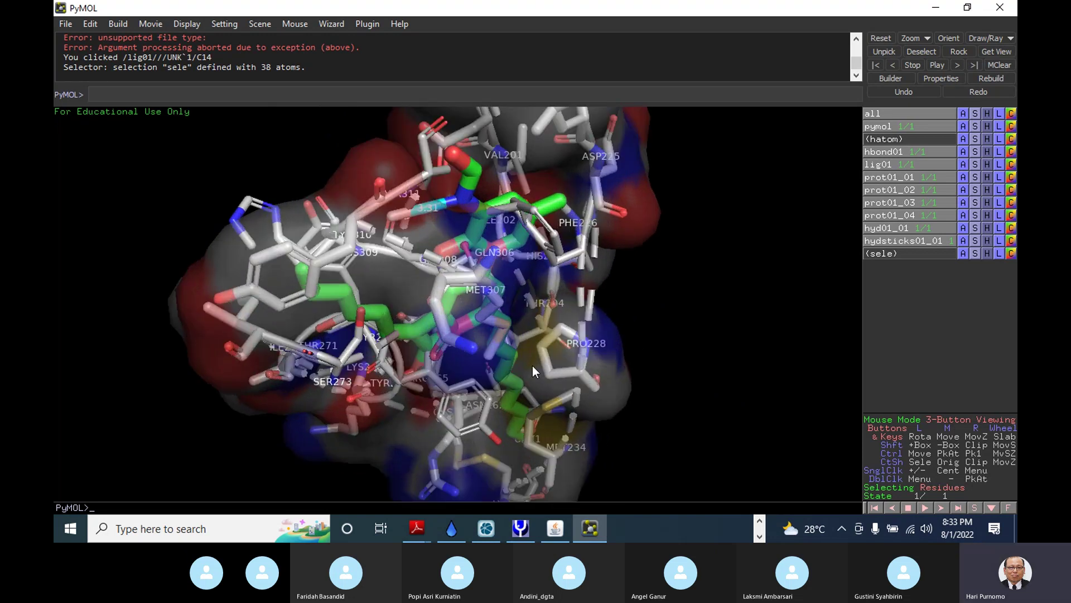
left_click_drag(386, 241, 478, 316)
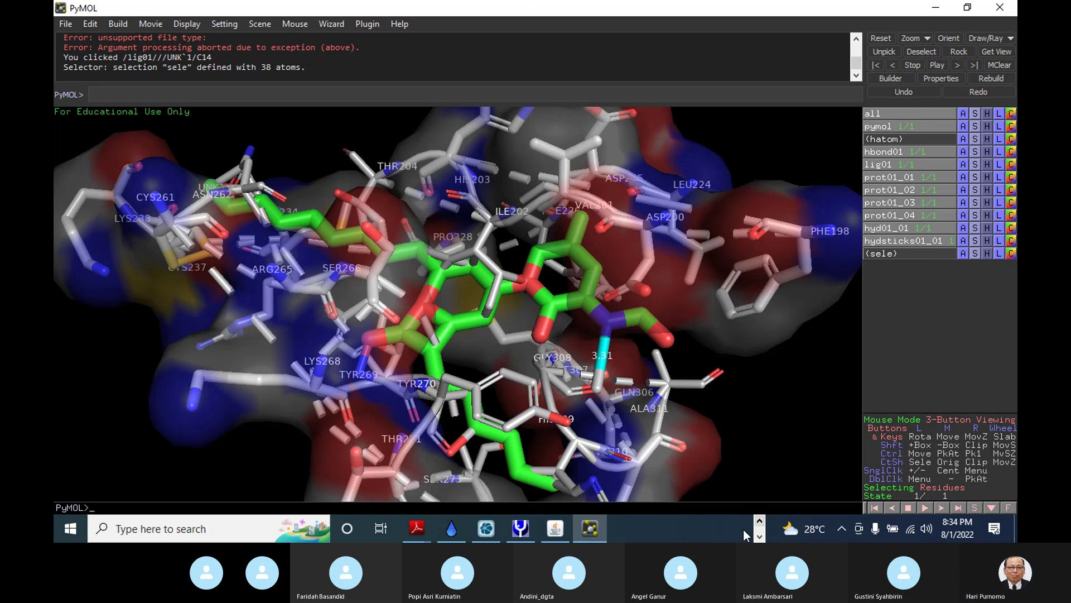
Switch to the KOMPUTASI File Explorer window and open the moe2008CCRC folder in Program Files on drive C:
scroll(743, 528, "up", 1)
mouse_move(440, 530)
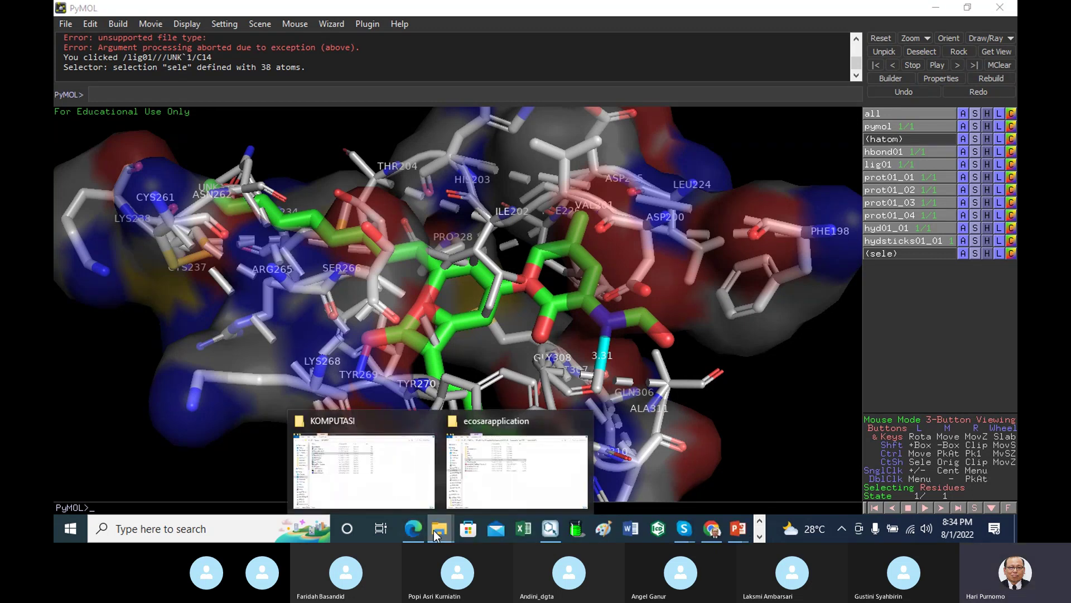
left_click(385, 483)
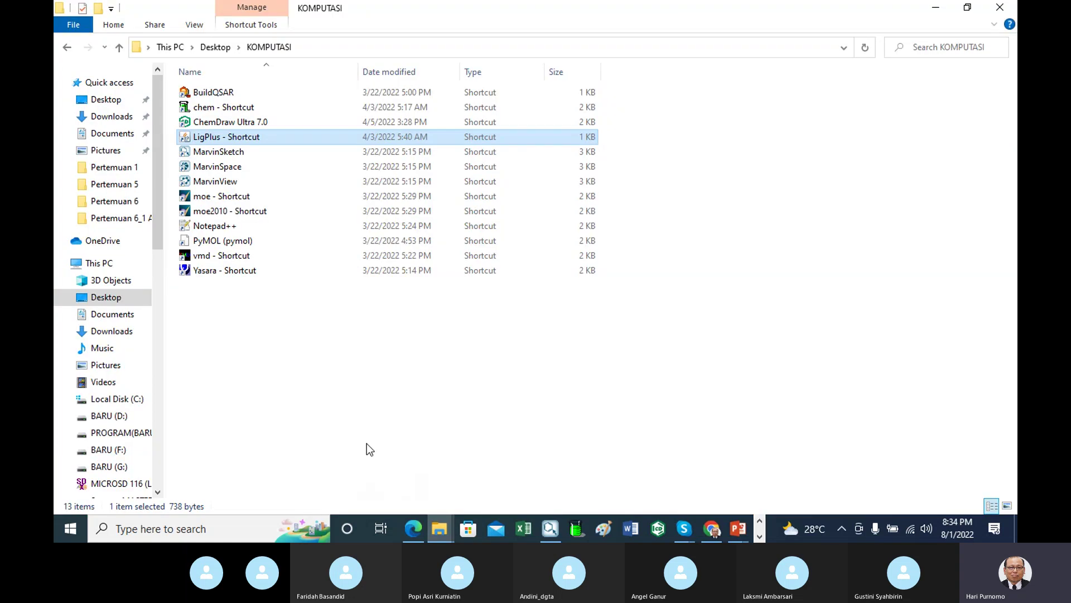
left_click(73, 263)
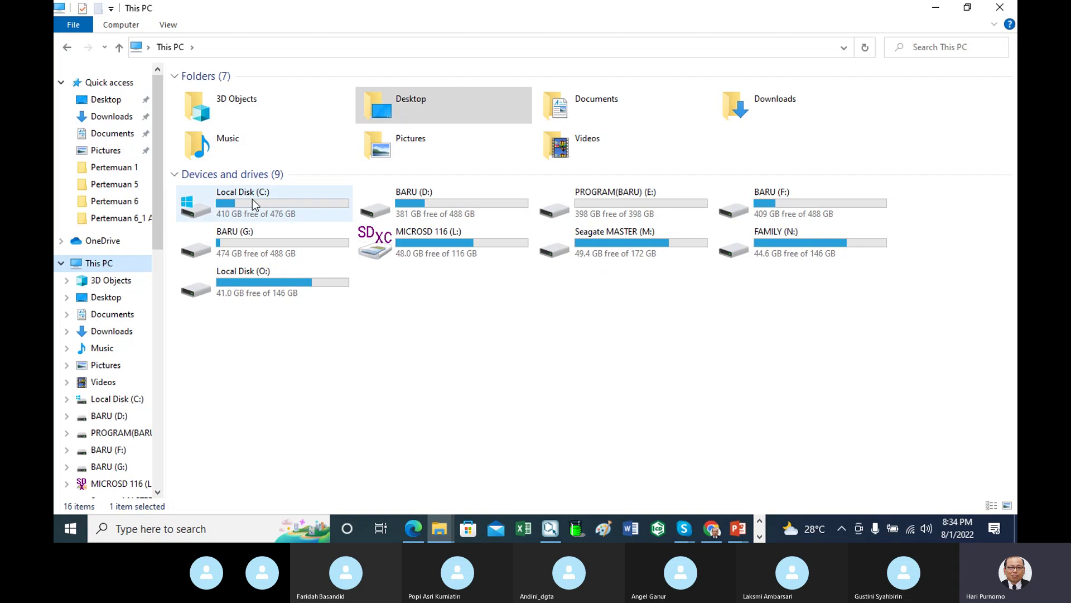
double_click(252, 199)
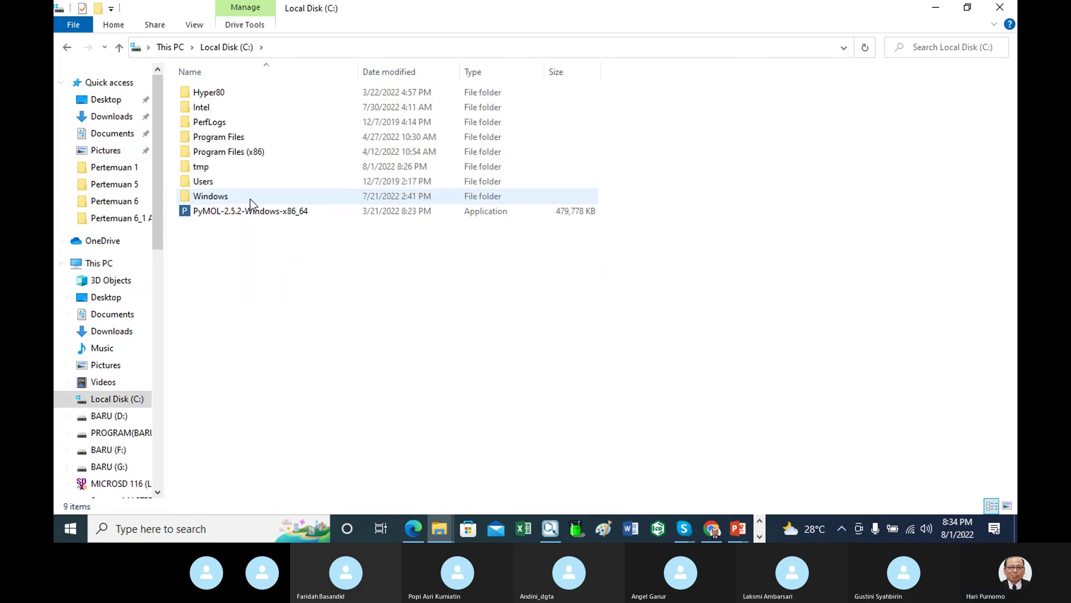
left_click(231, 140)
double_click(230, 139)
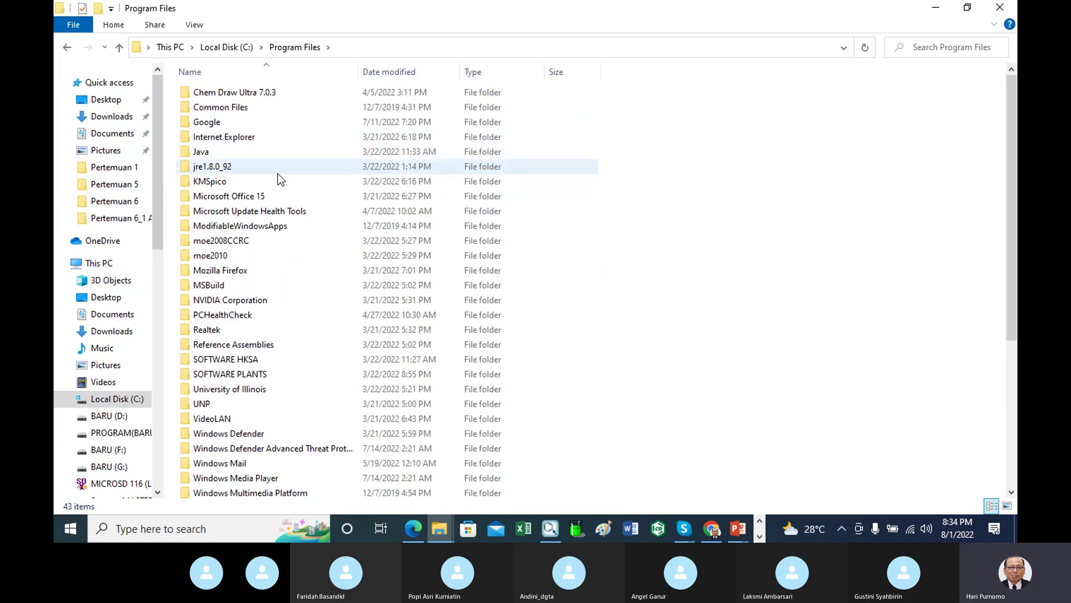
left_click(226, 242)
double_click(225, 243)
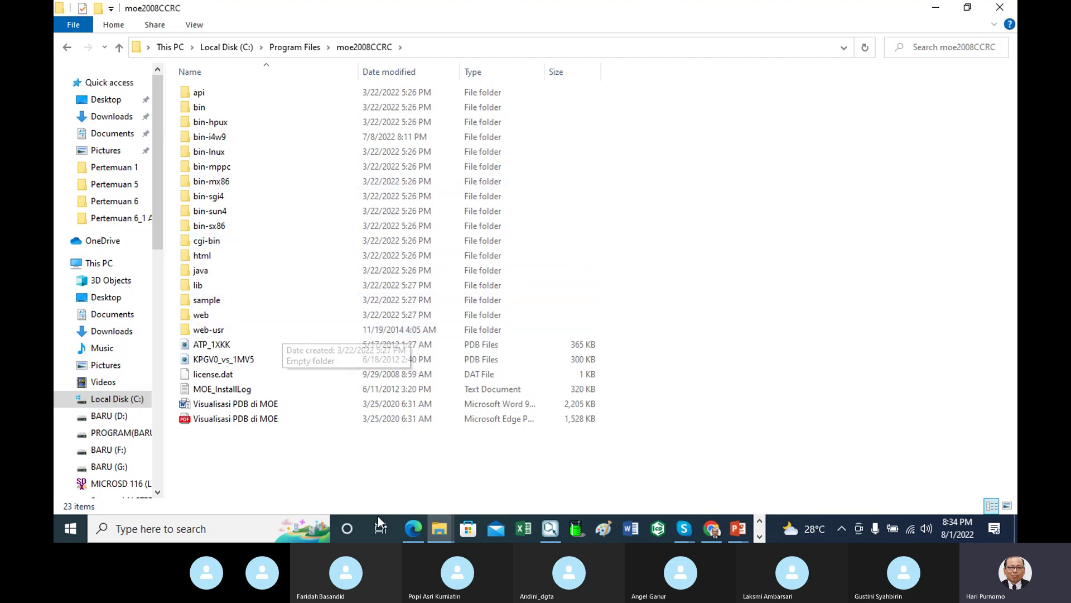
In the ecosarapplication Explorer window, open D:\2022_(07)_Kelon Docking Kombinasi Paraibu terhadap 3LN1\Pertemuan 6_1 Agust 2022\PDB Tanpa Ligand
left_click(438, 531)
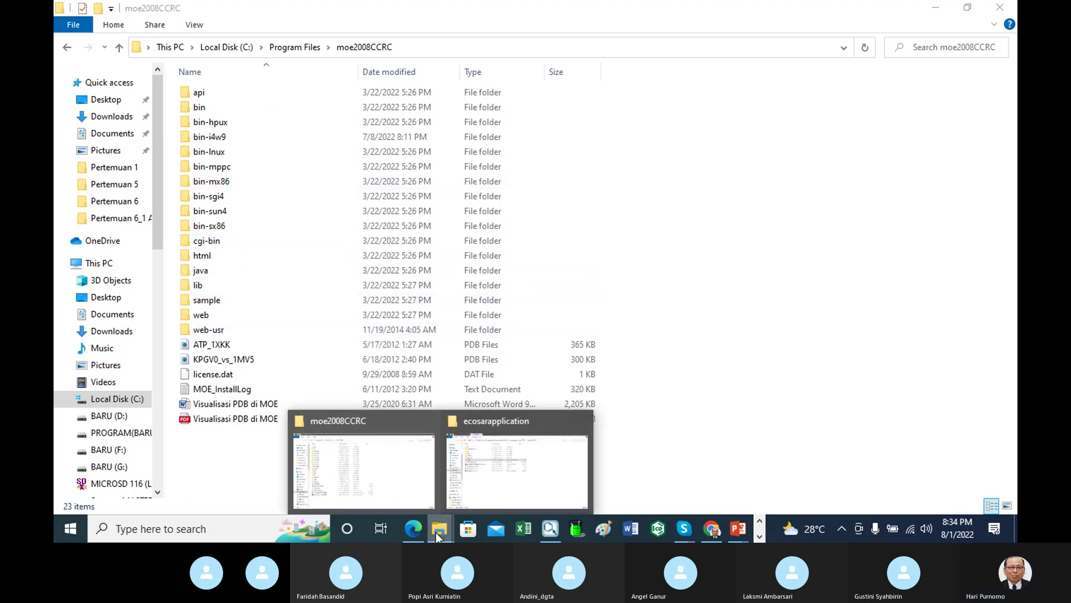
left_click(491, 461)
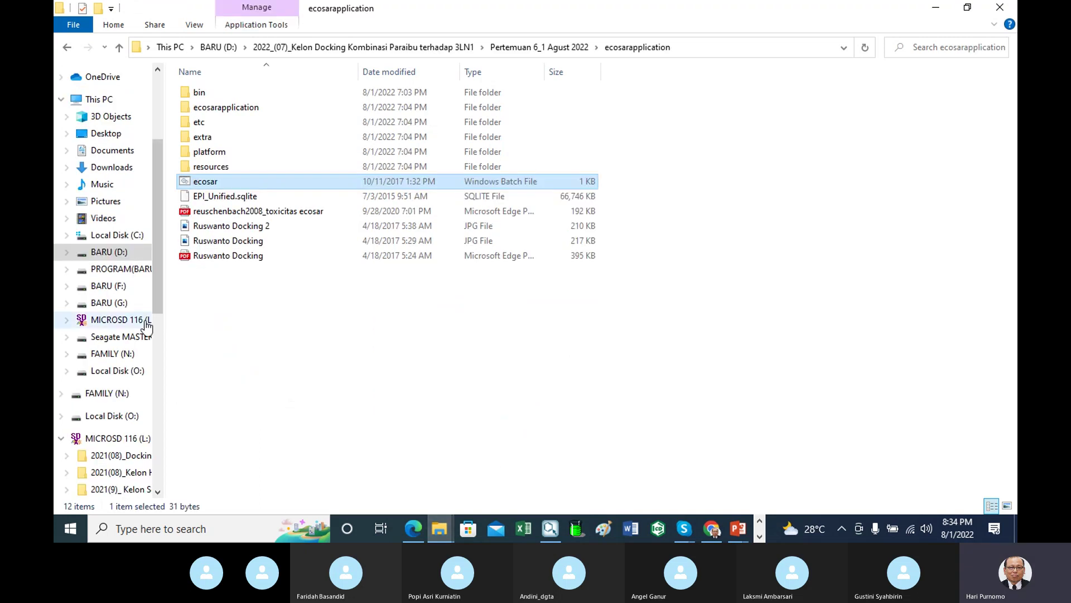
left_click(119, 254)
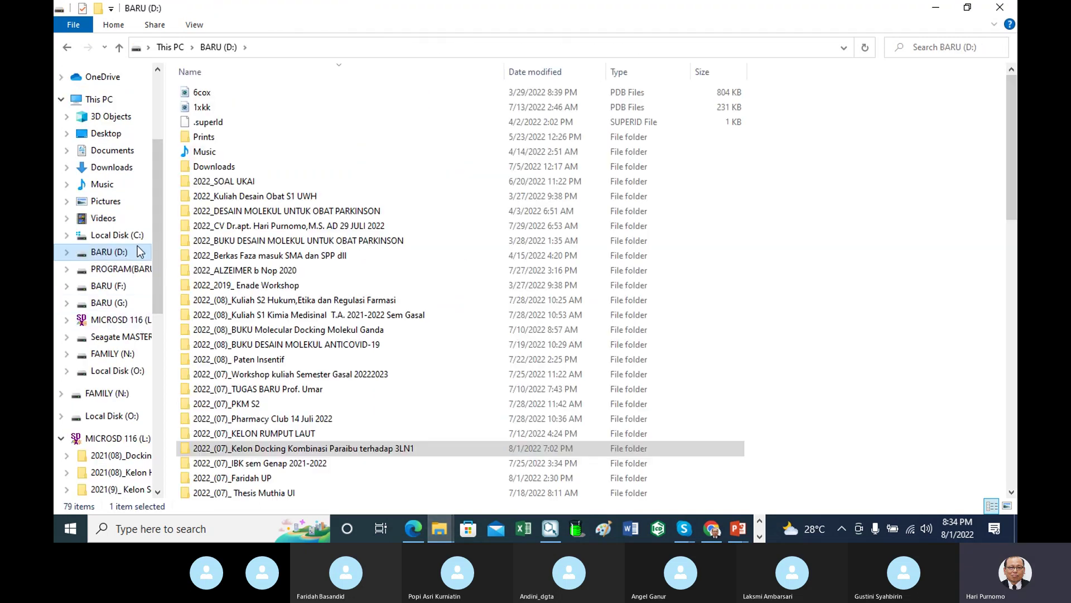
scroll(406, 293, "down", 3)
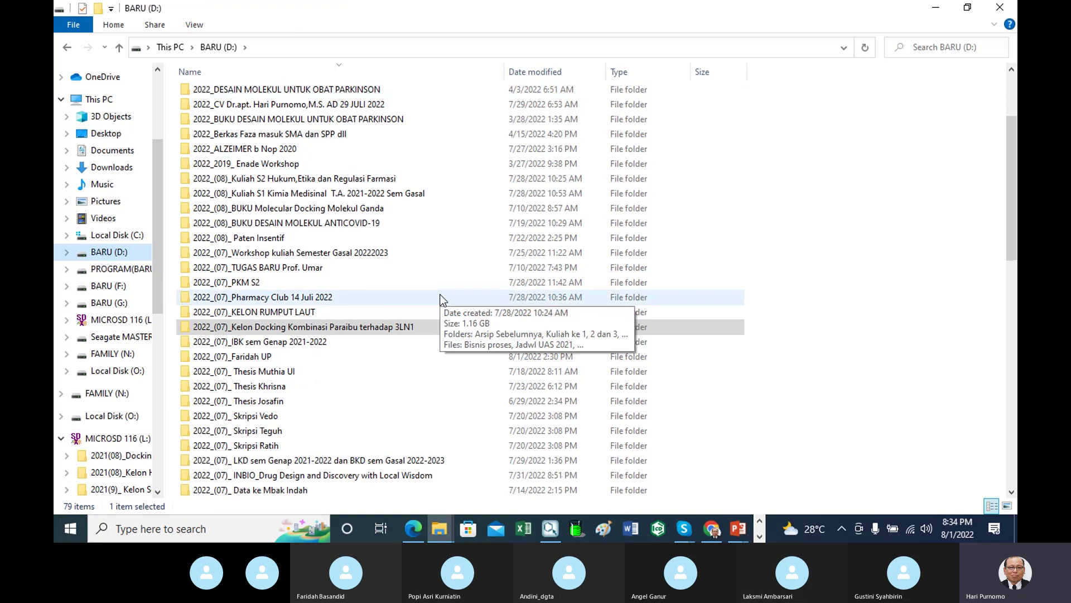
double_click(395, 330)
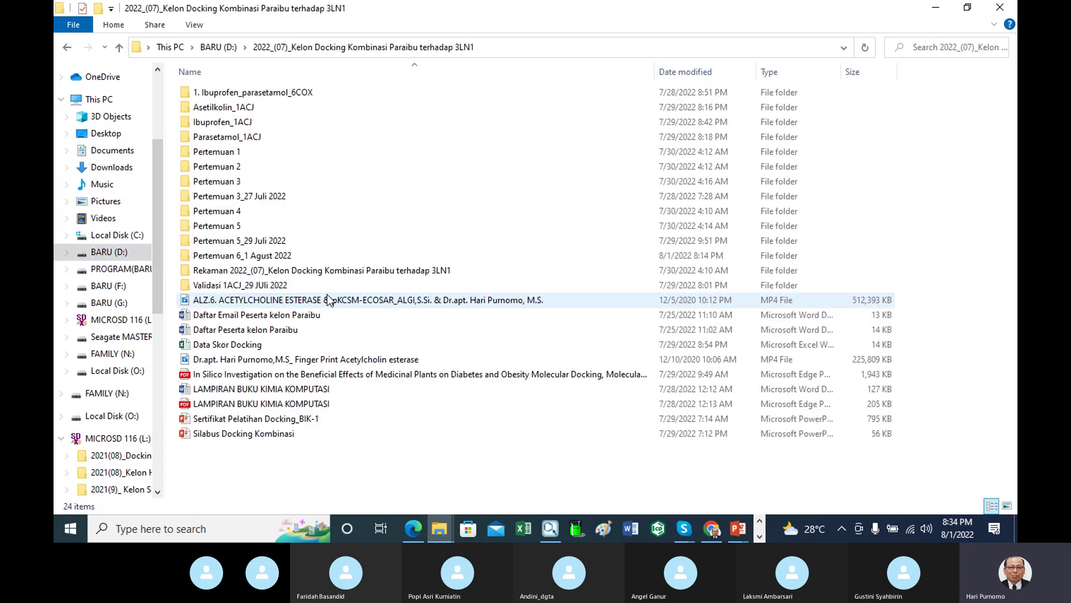
double_click(238, 257)
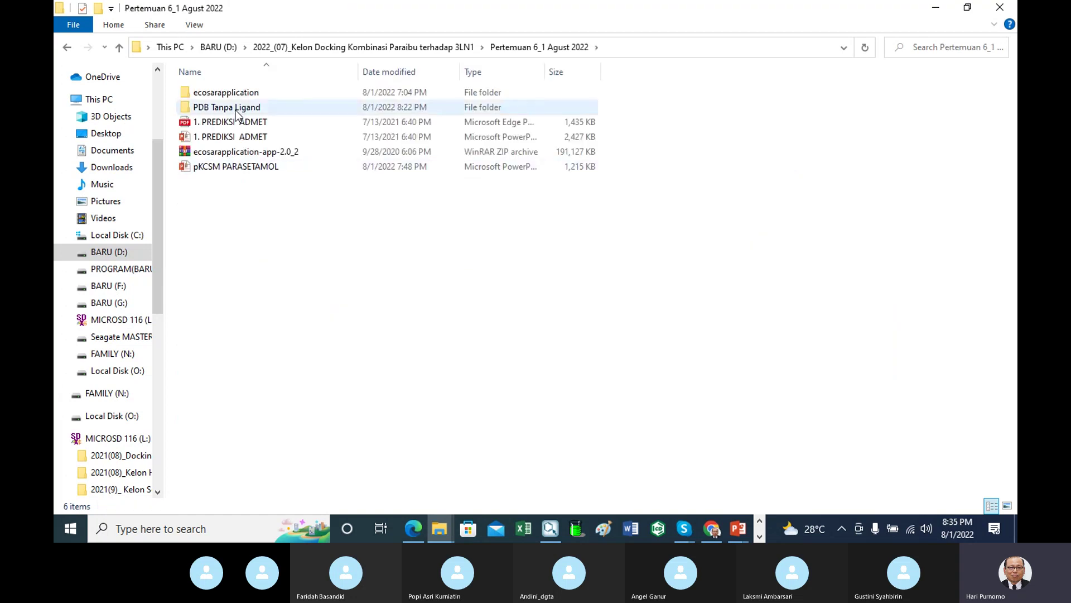
left_click(237, 111)
double_click(236, 109)
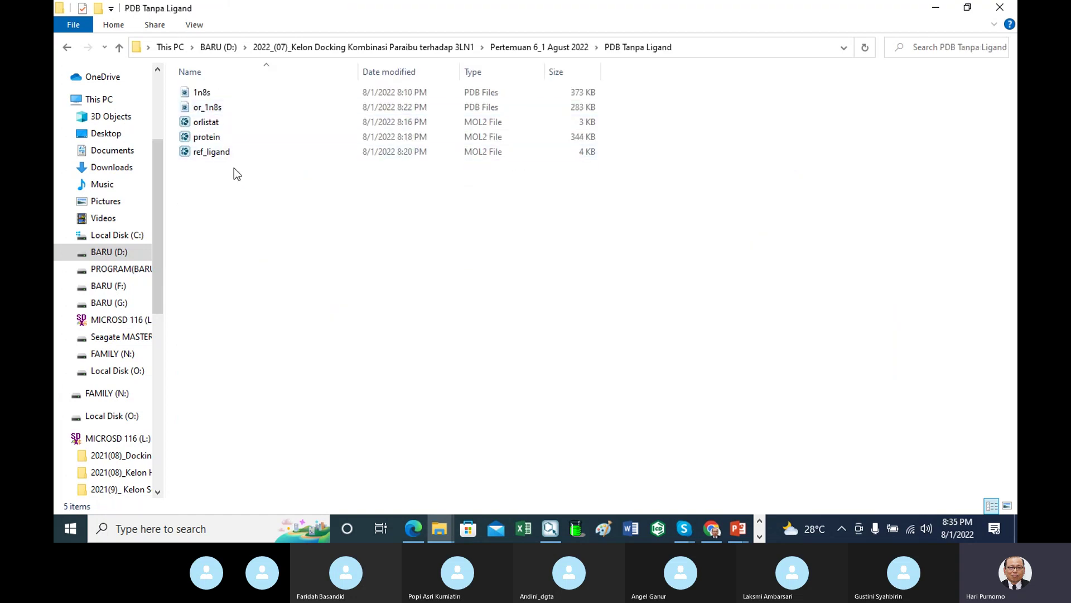
Copy the or_1n8s PDB file from the PDB Tanpa Ligand folder
left_click(208, 112)
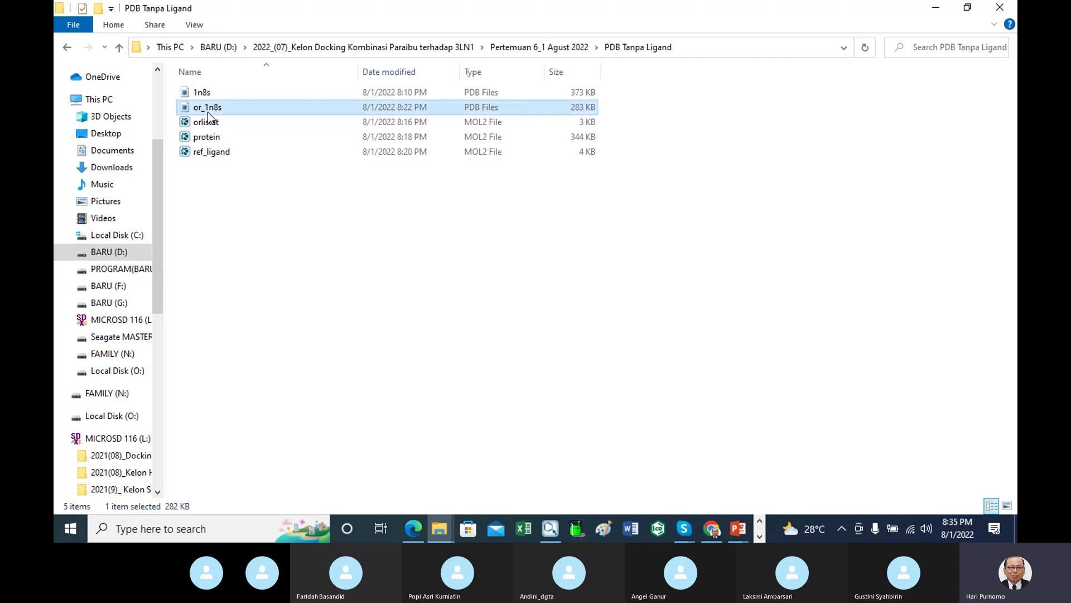
left_click(112, 25)
left_click(120, 56)
Paste the copied or_1n8s PDB file into the bin-i4w9 folder of moe2008CCRC, granting administrator permission
mouse_move(439, 539)
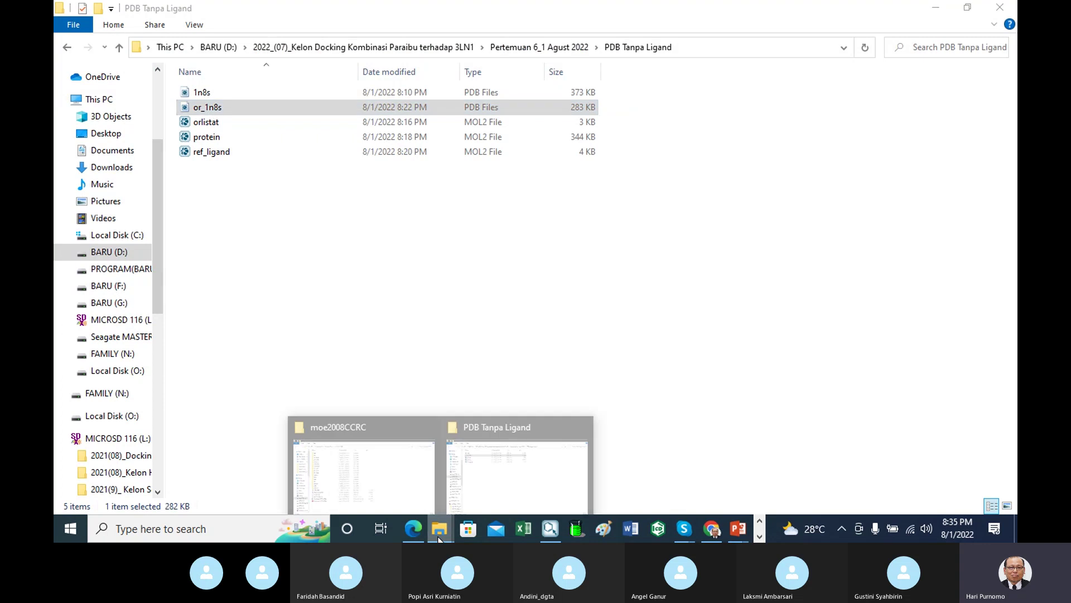
left_click(362, 480)
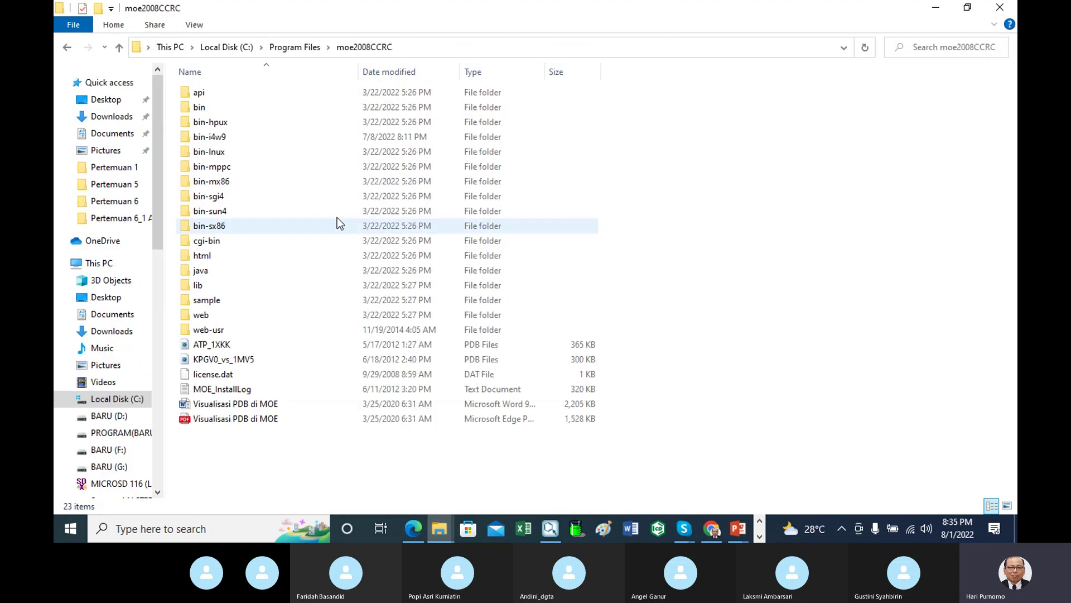
double_click(223, 137)
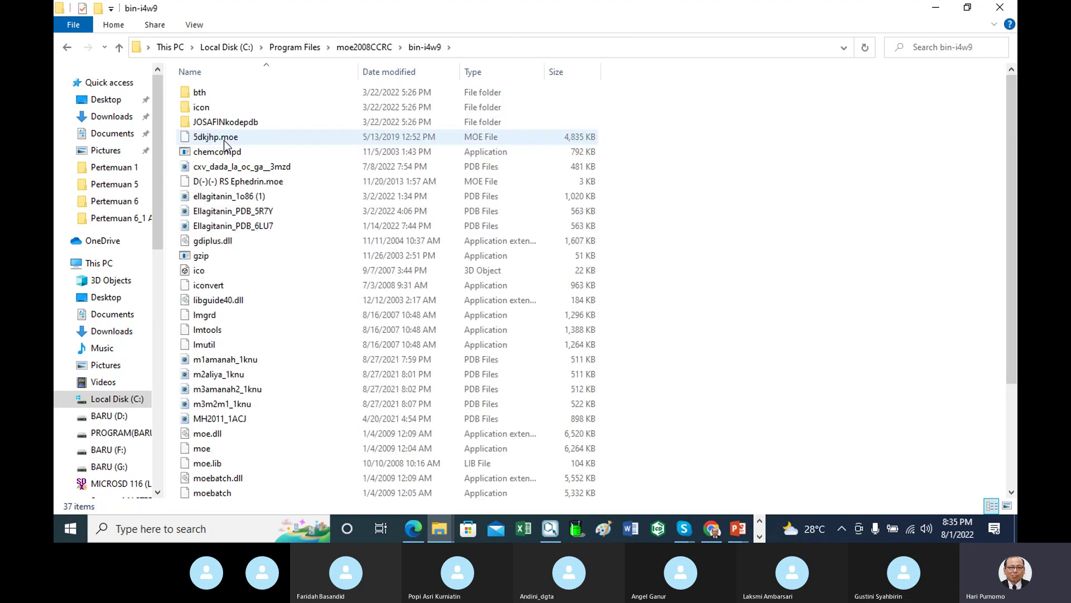
left_click(114, 25)
left_click(151, 68)
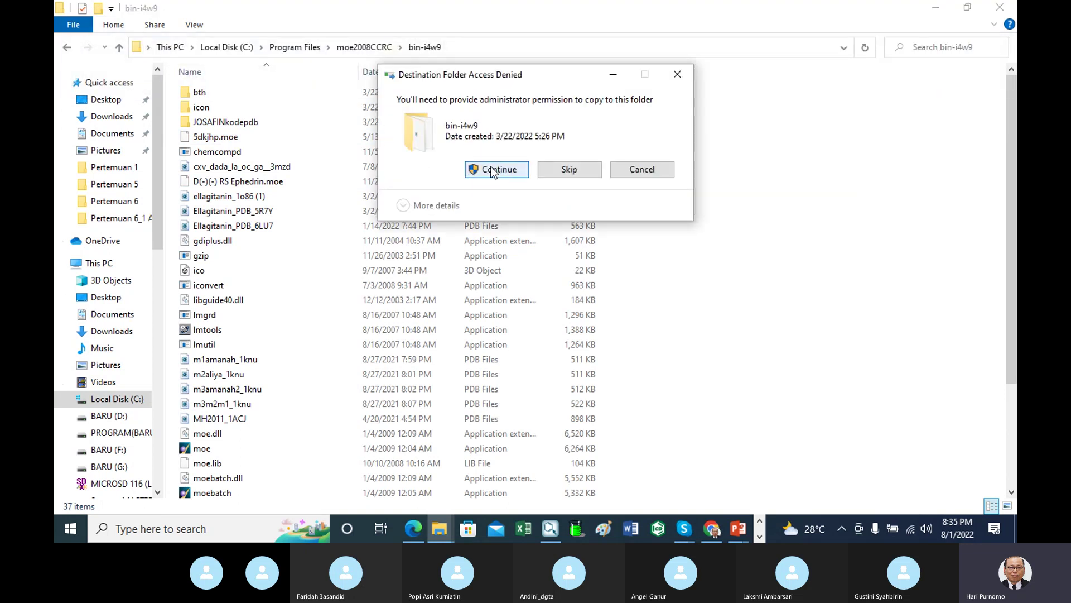
left_click(494, 170)
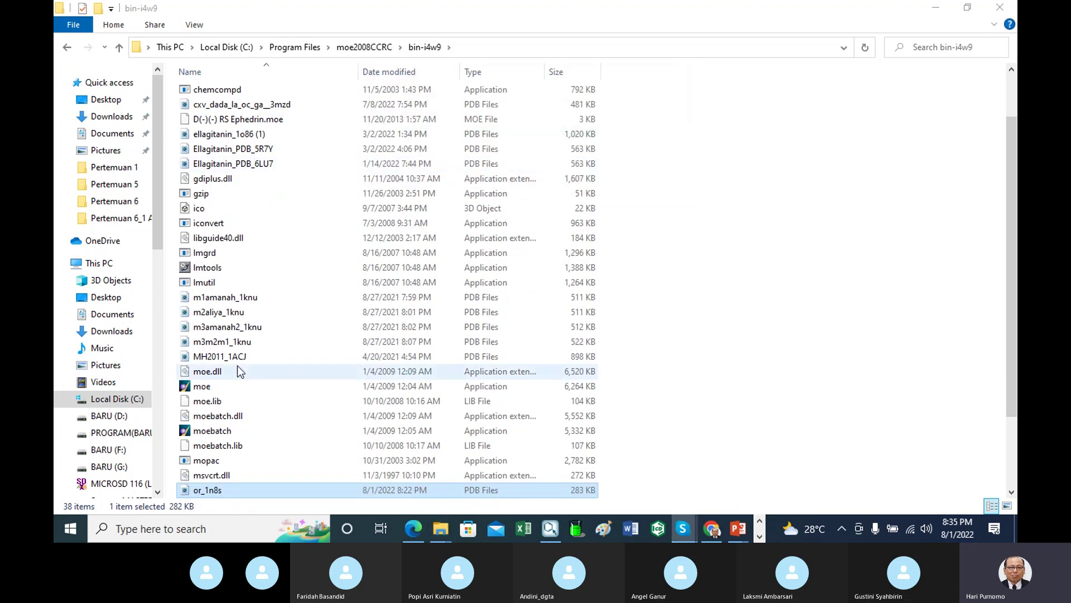
Launch MOE from the bin-i4w9 folder, maximize it and load or_1n8s.pdb with the default PDB loading options
double_click(201, 390)
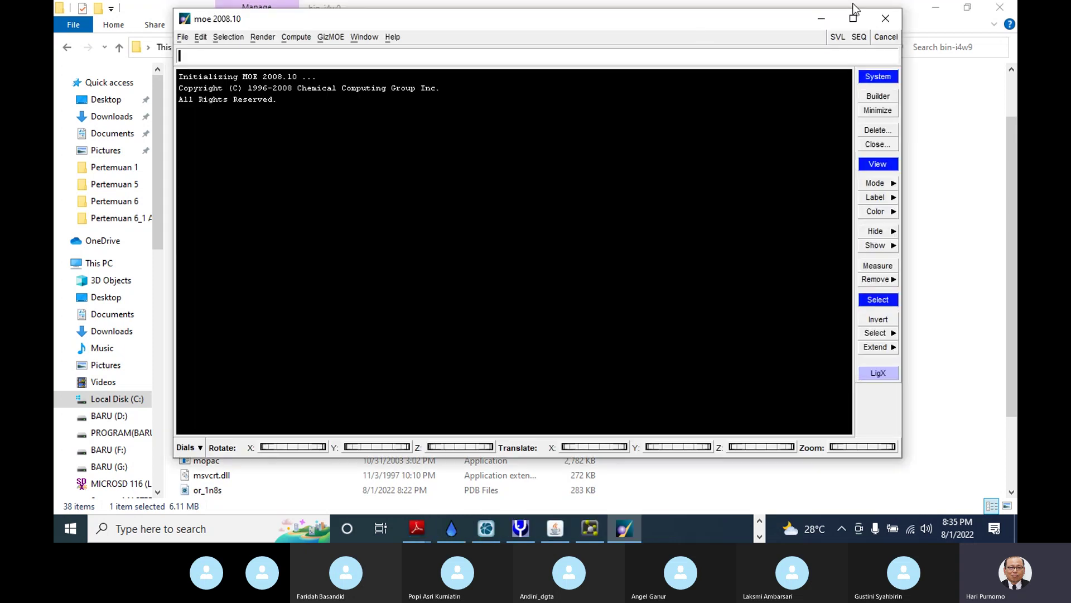
left_click(853, 18)
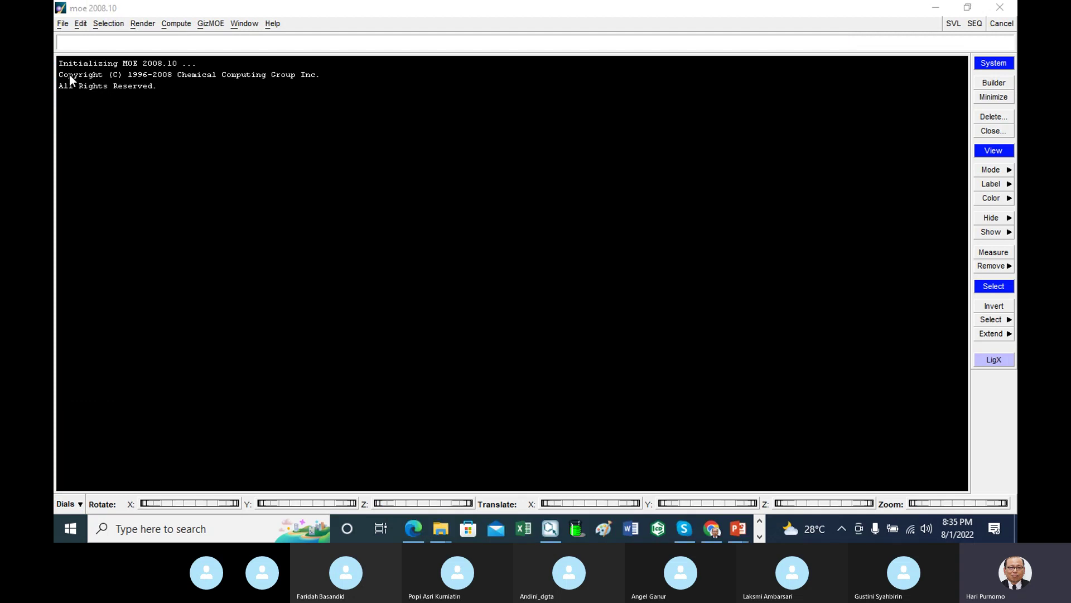
left_click(63, 24)
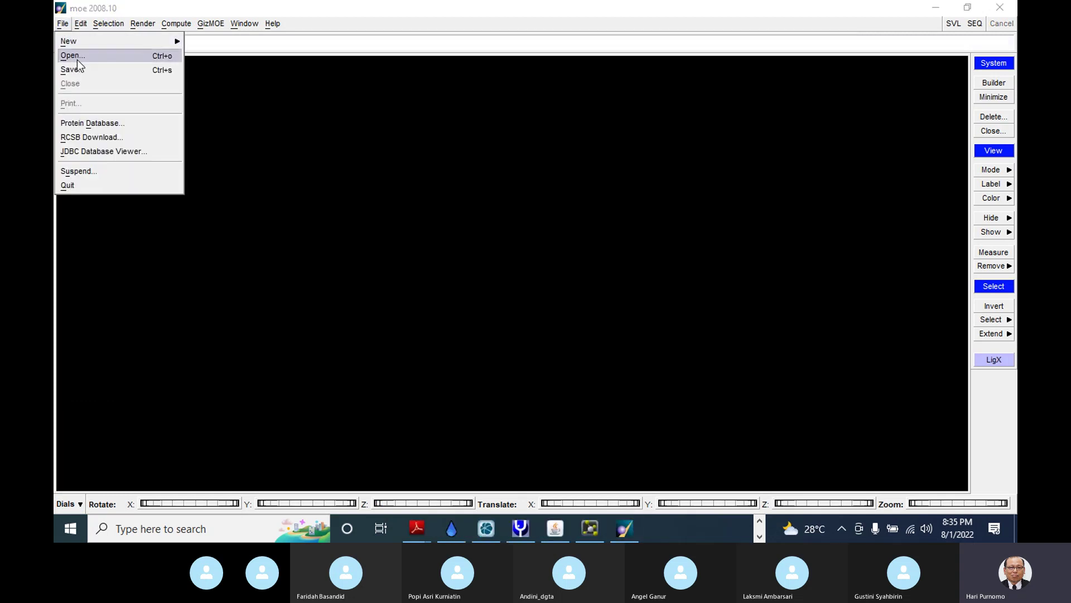
left_click(77, 59)
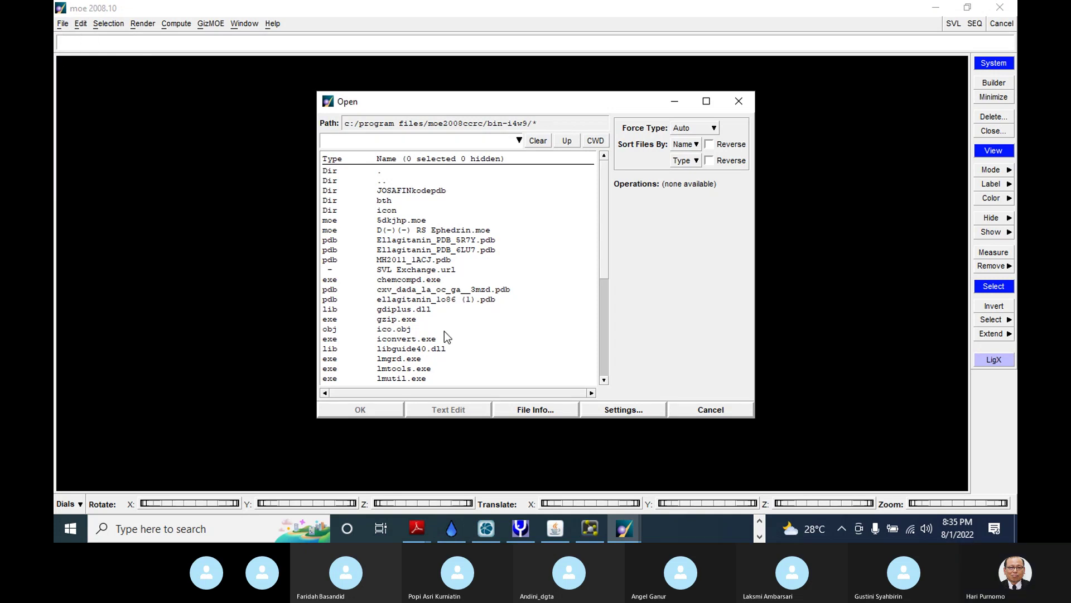
scroll(442, 330, "down", 1)
scroll(441, 328, "down", 4)
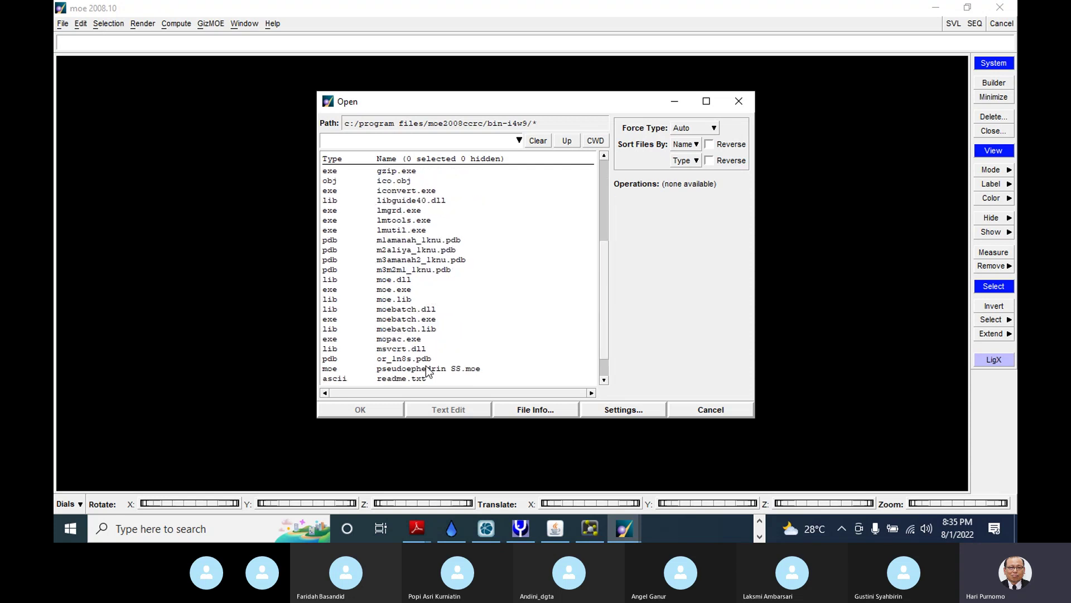
left_click(404, 360)
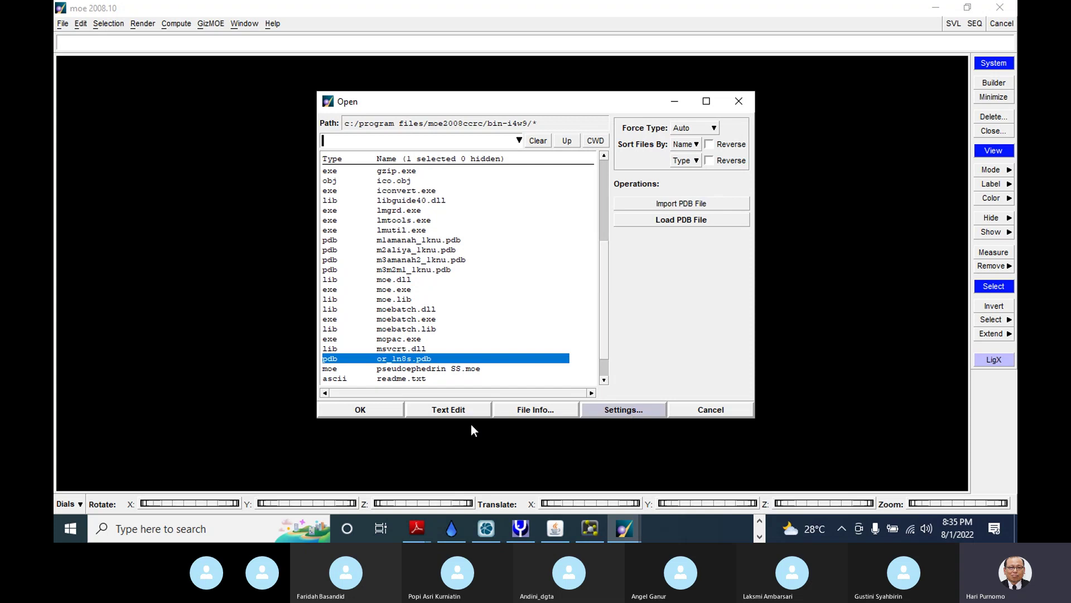
left_click(375, 412)
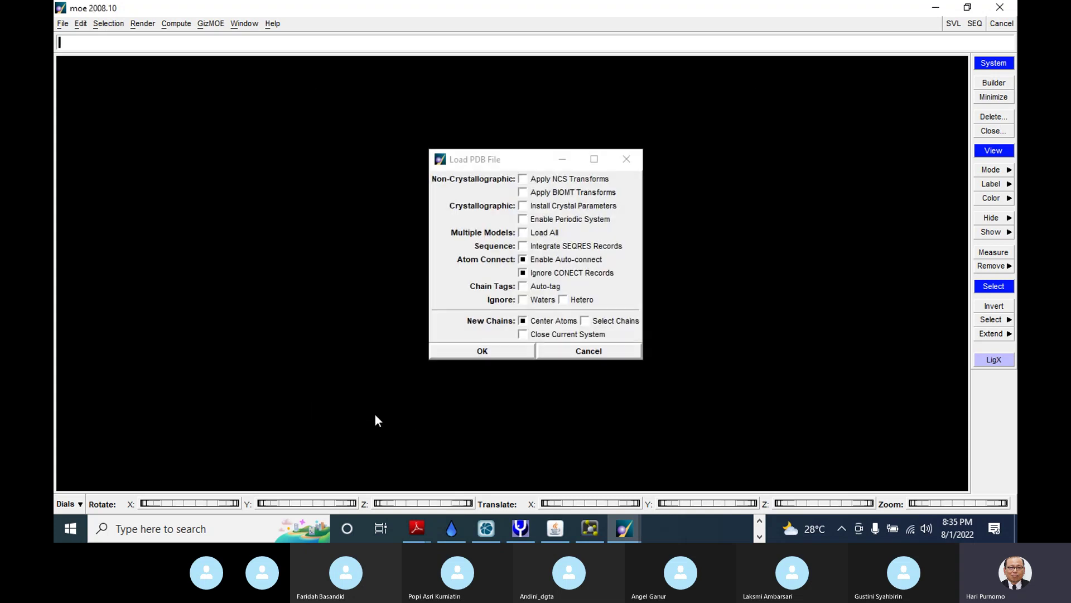
left_click(464, 352)
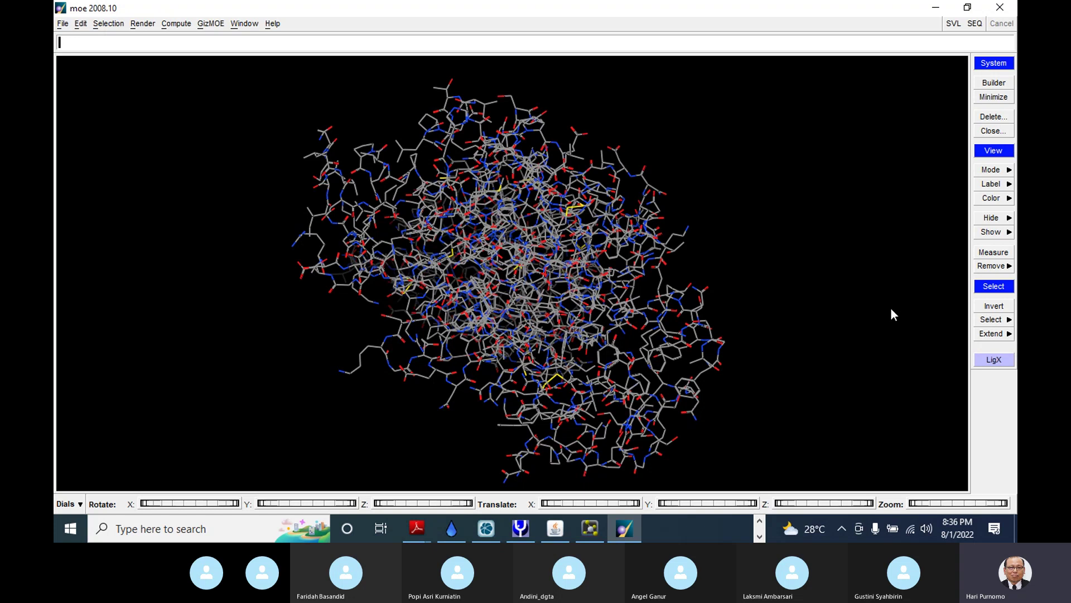
Select the ligand atoms of the loaded complex, followed by the pocket atoms
left_click(989, 320)
left_click(987, 326)
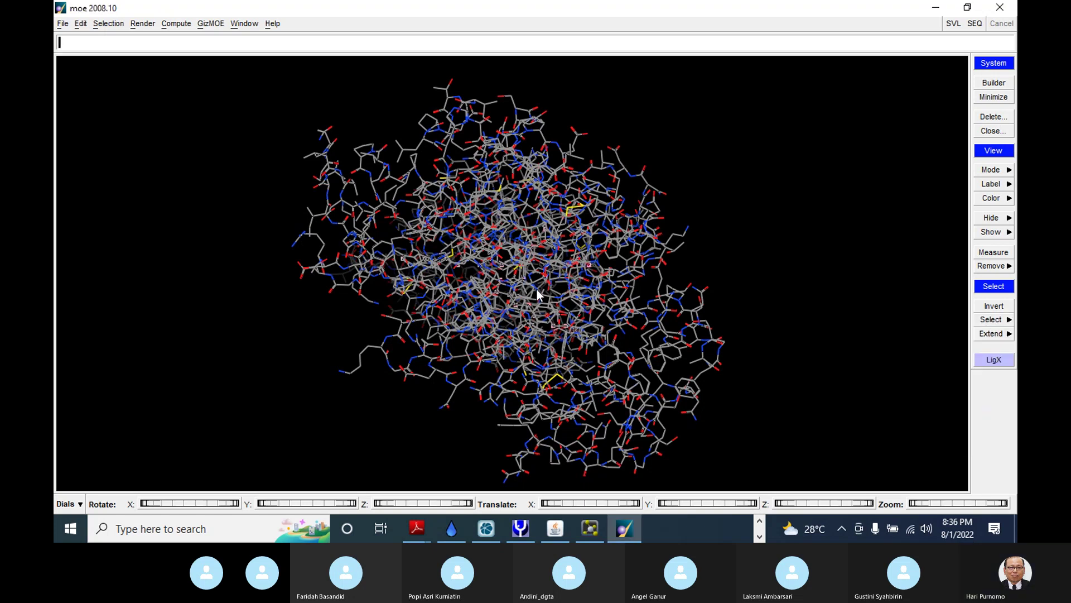
left_click(994, 357)
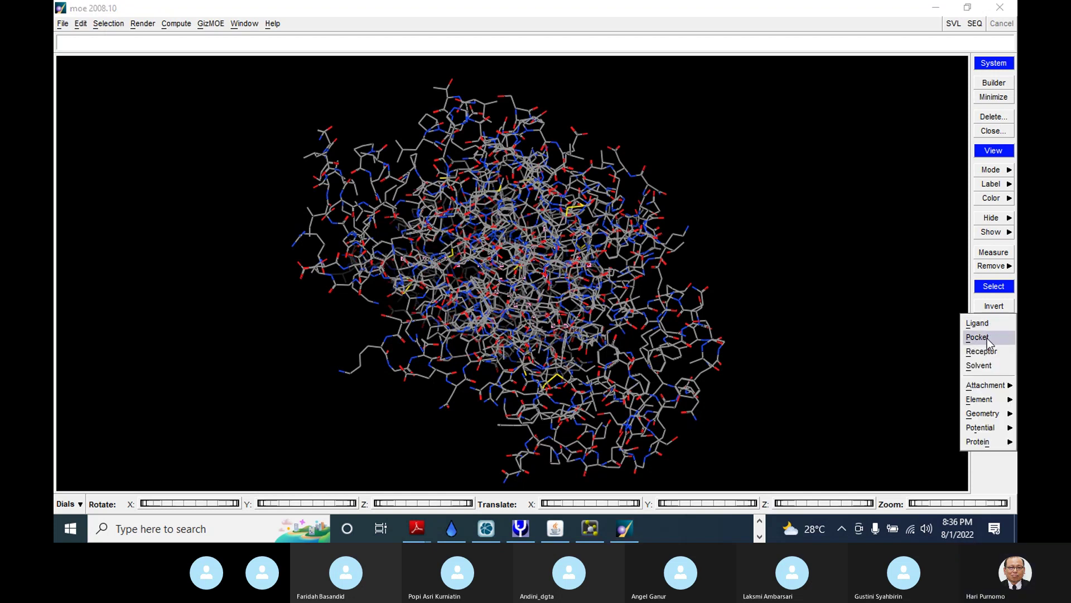
left_click(987, 338)
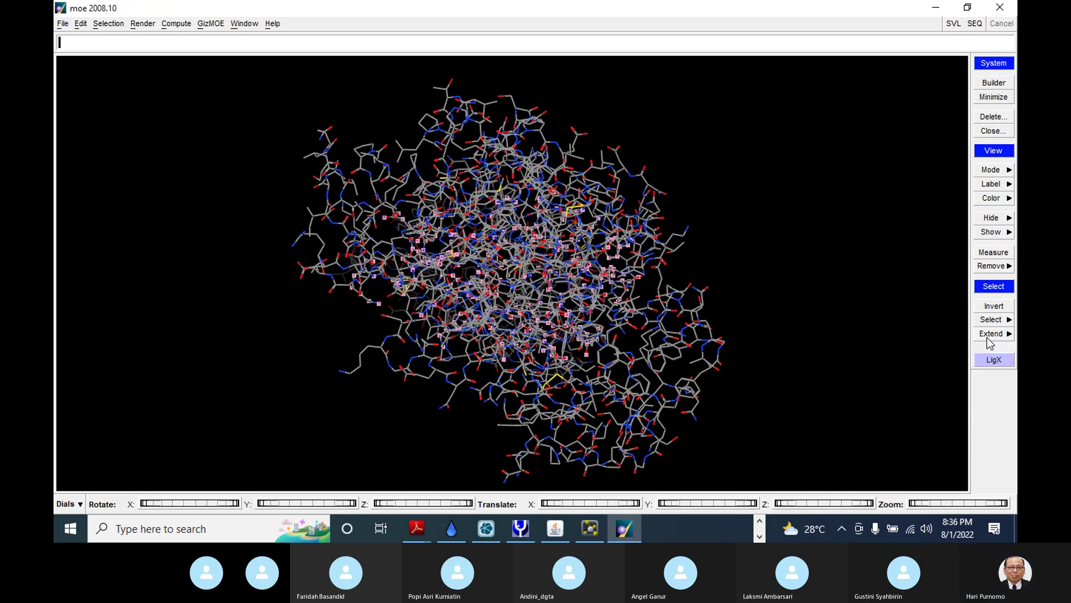
Compute the 2D Ligand Interactions diagram for the complex and maximize its window
left_click(179, 26)
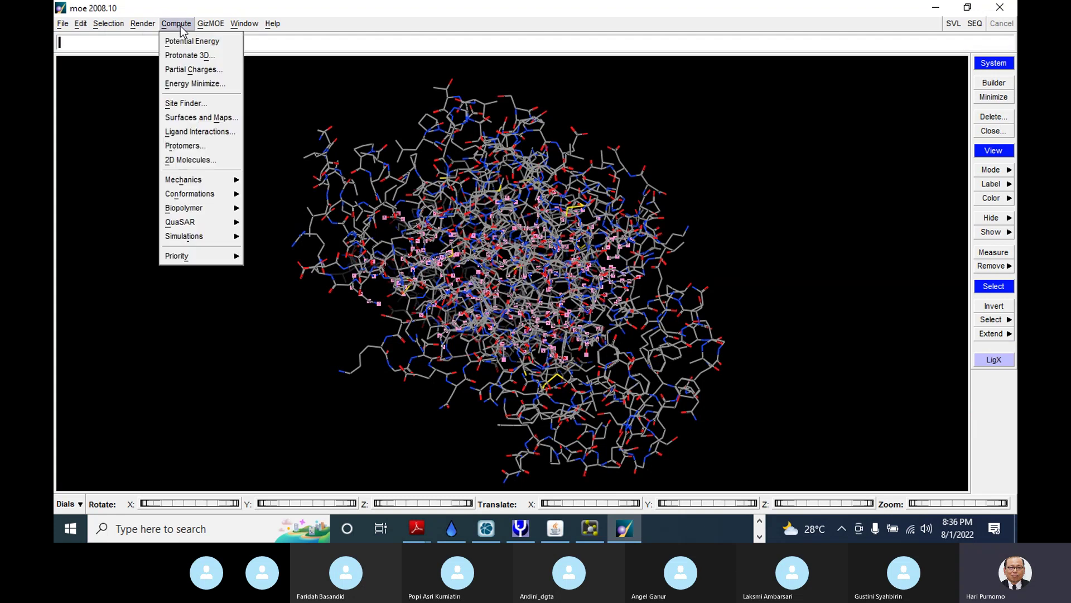
left_click(202, 132)
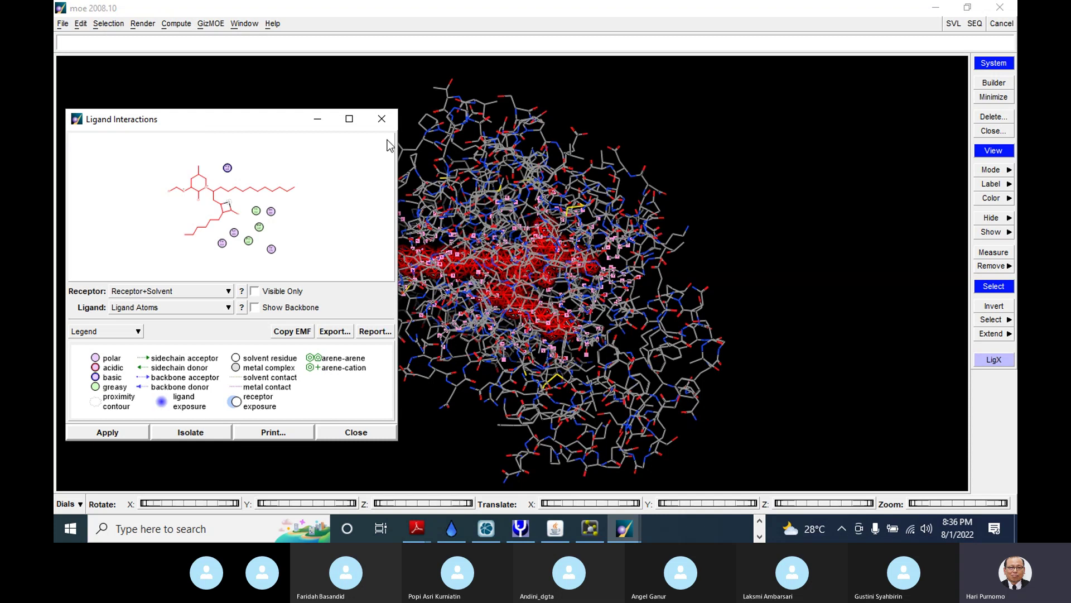
left_click(349, 119)
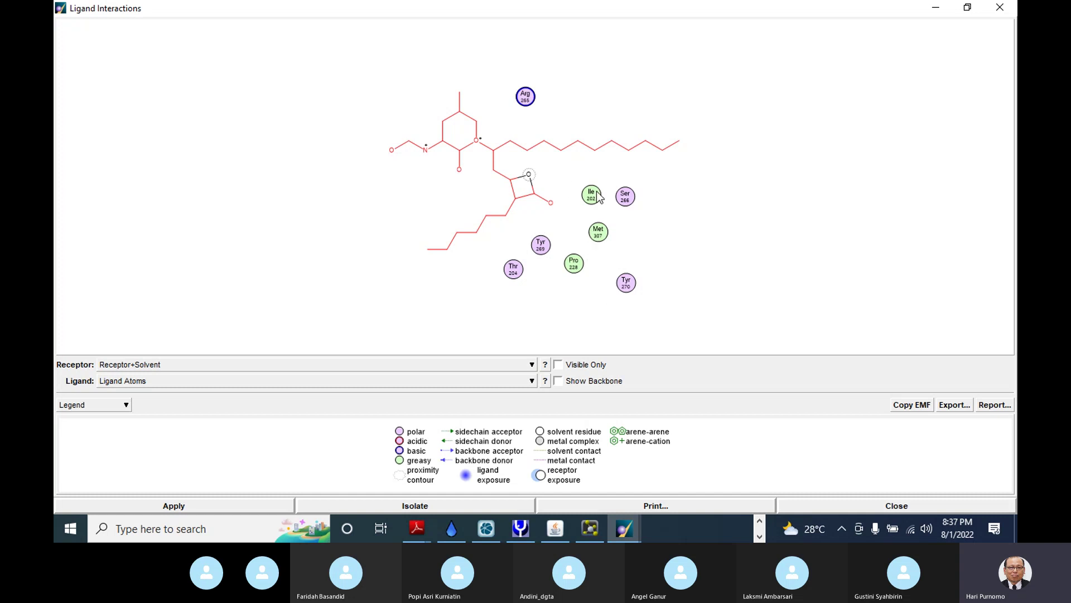
Generate the text report of the ligand interaction data and maximize it for reading
left_click(994, 405)
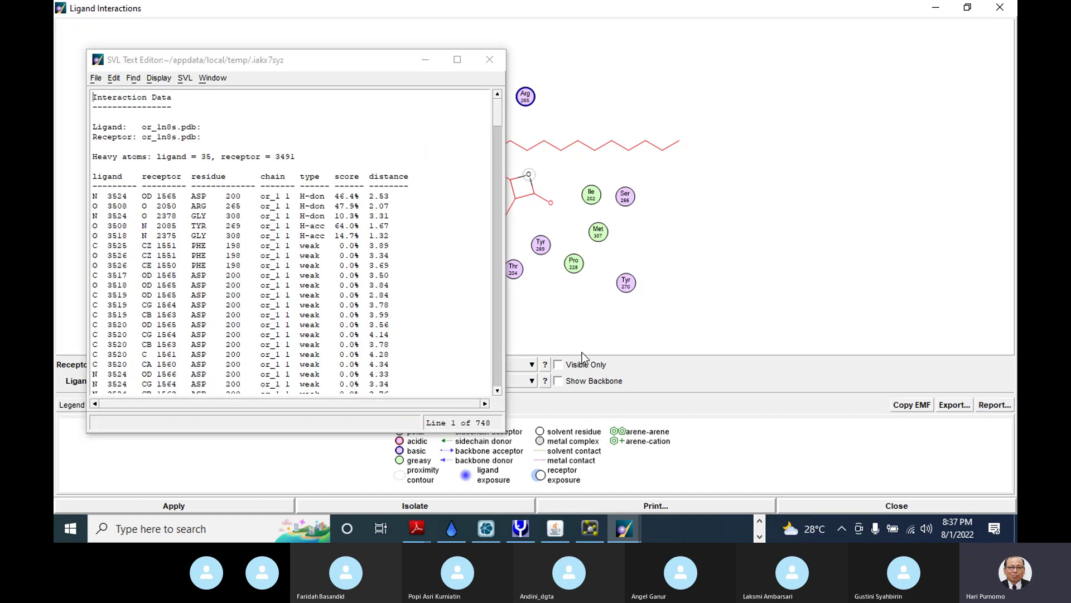
left_click(456, 60)
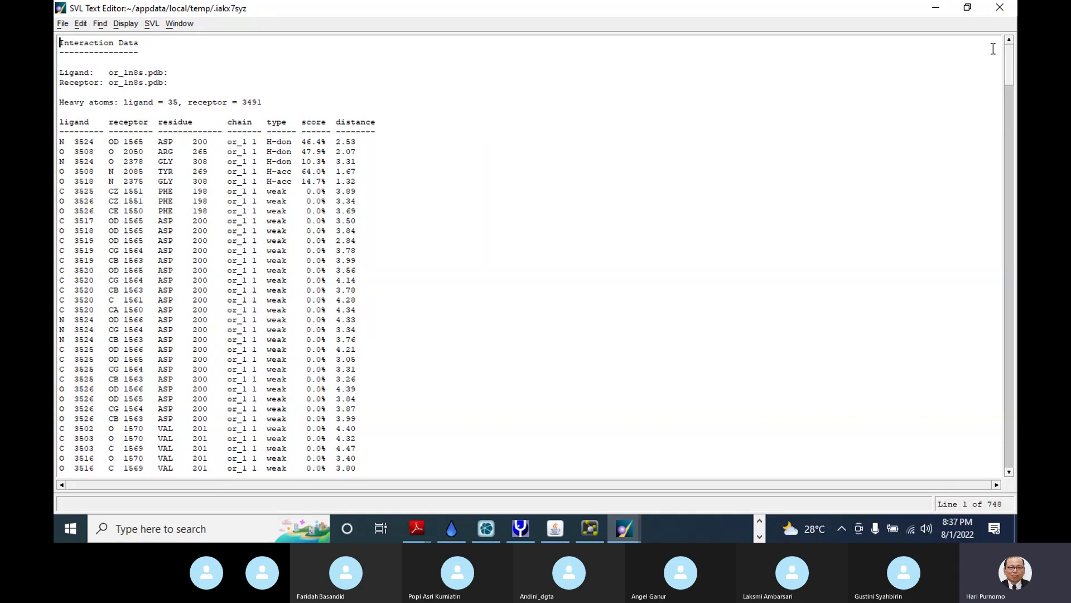
mouse_move(1006, 59)
left_mouse_down()
mouse_move(1012, 385)
mouse_move(995, 458)
mouse_move(1010, 346)
mouse_move(1010, 61)
left_mouse_up()
Compare the residues, interaction types, scores and distances in MOE's interaction report with the residues in the LigPlot+ diagram of or_1n8s
left_click(559, 532)
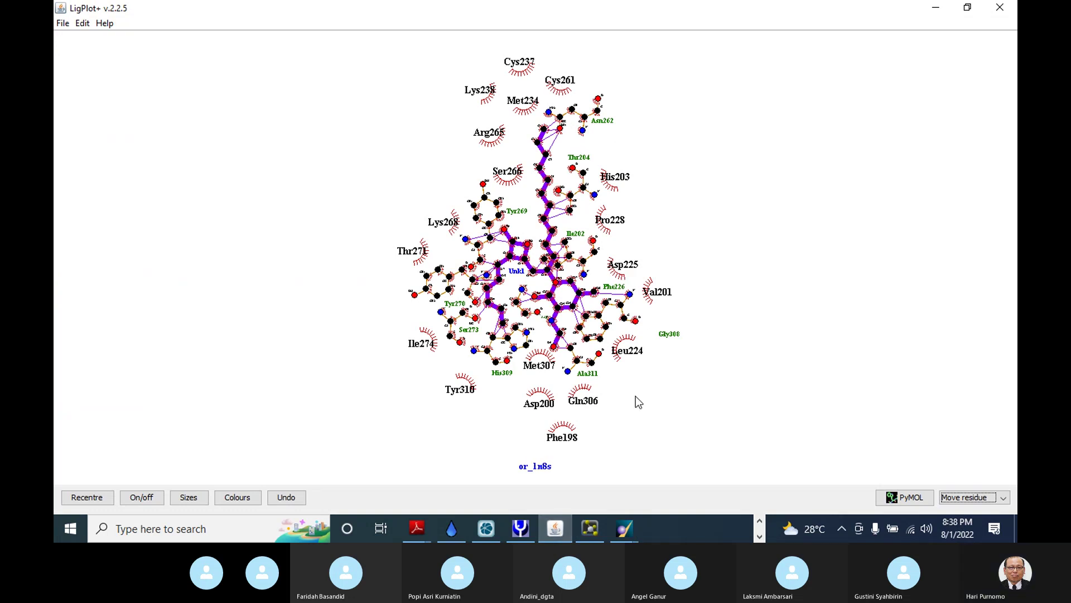
left_click(759, 536)
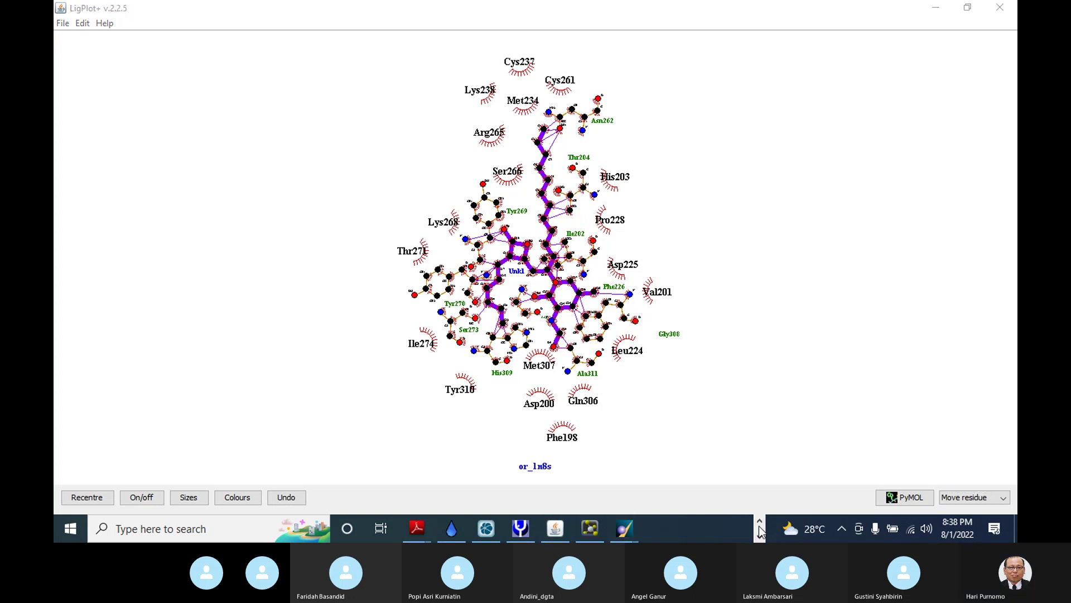
left_click(759, 520)
left_click(759, 535)
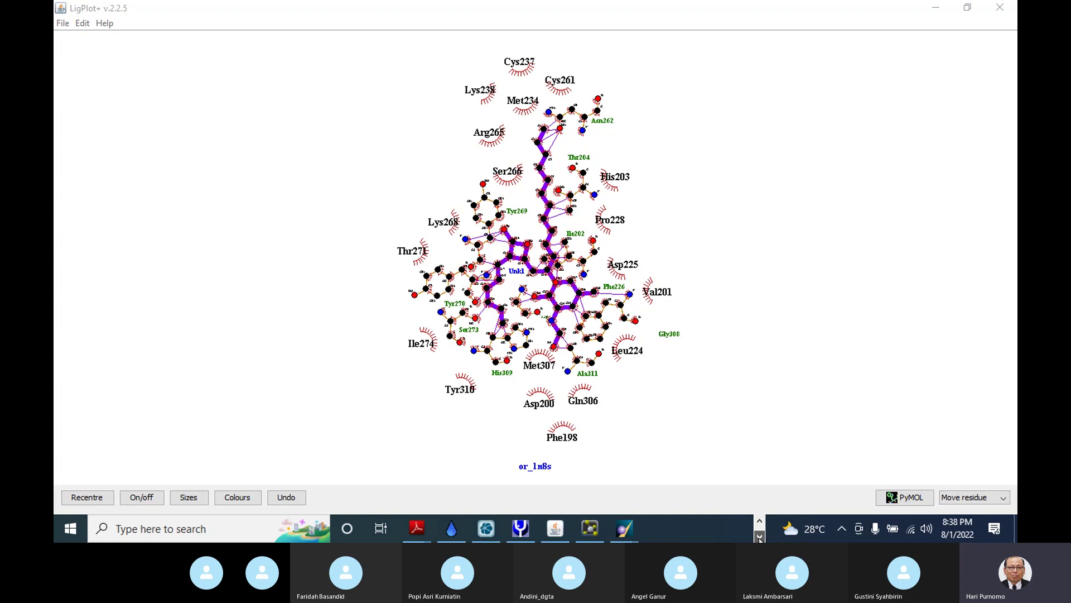
mouse_move(621, 535)
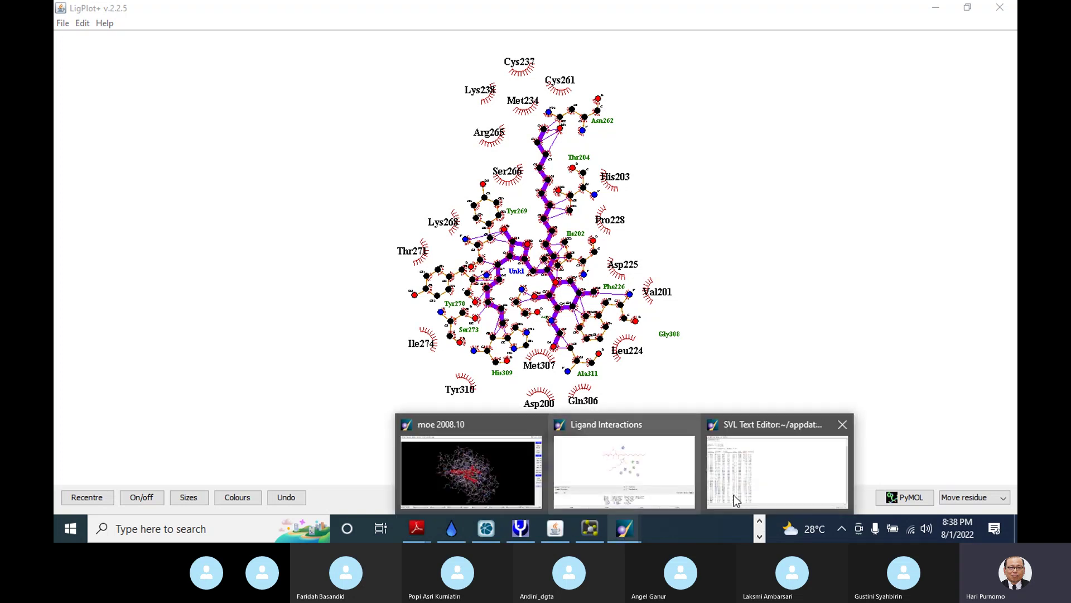
left_click(752, 483)
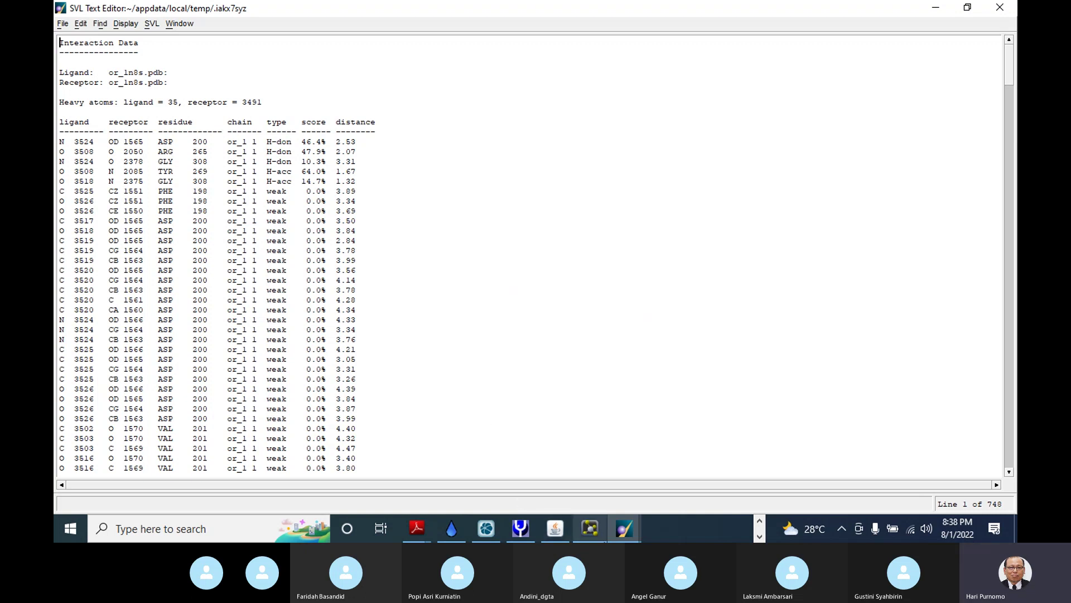
left_click(555, 533)
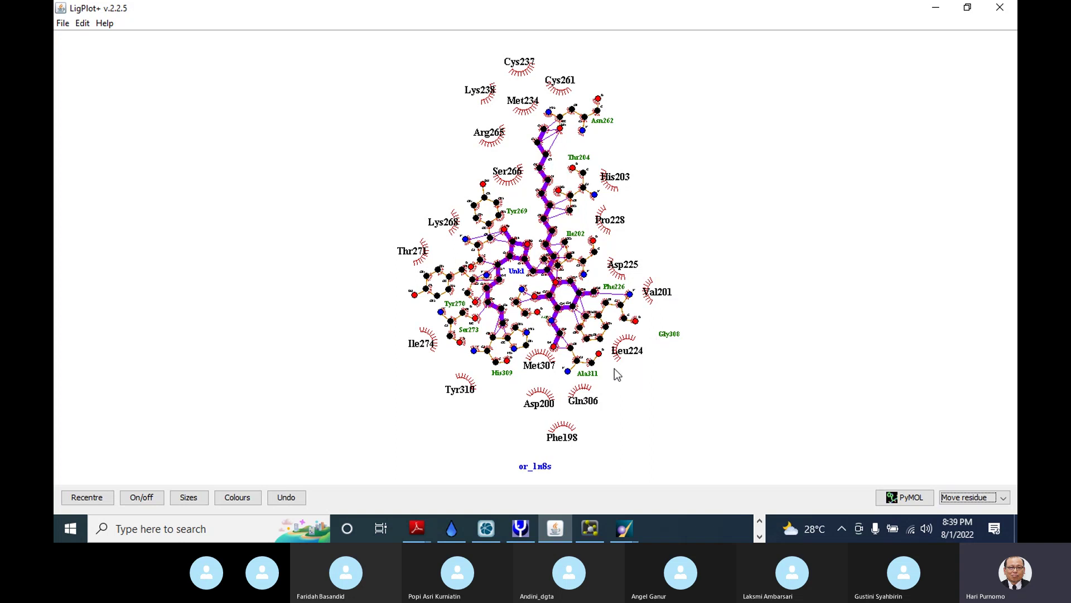
left_click(759, 521)
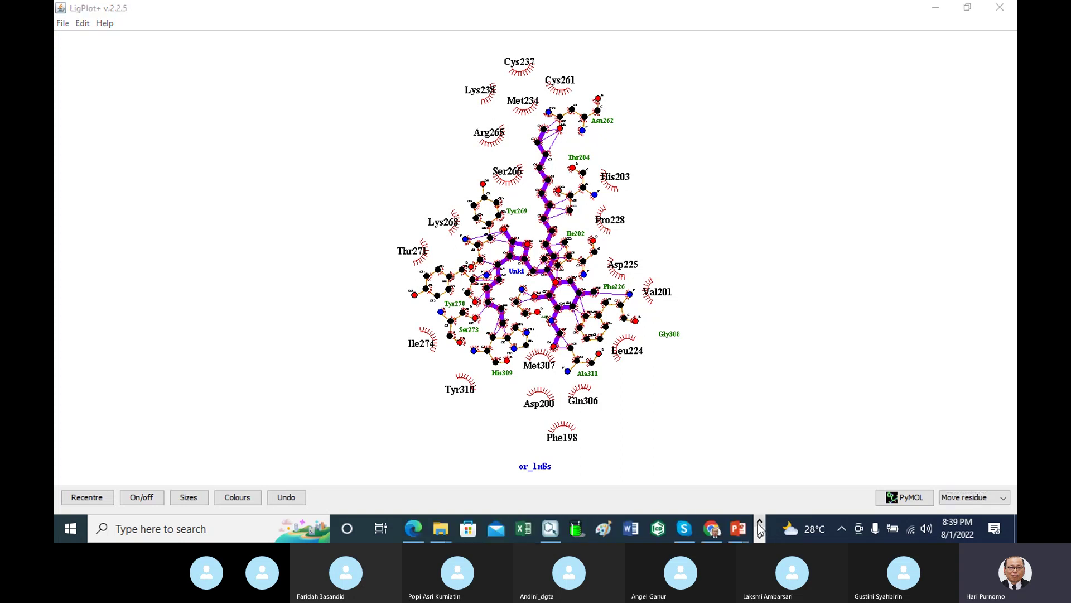
left_click(759, 528)
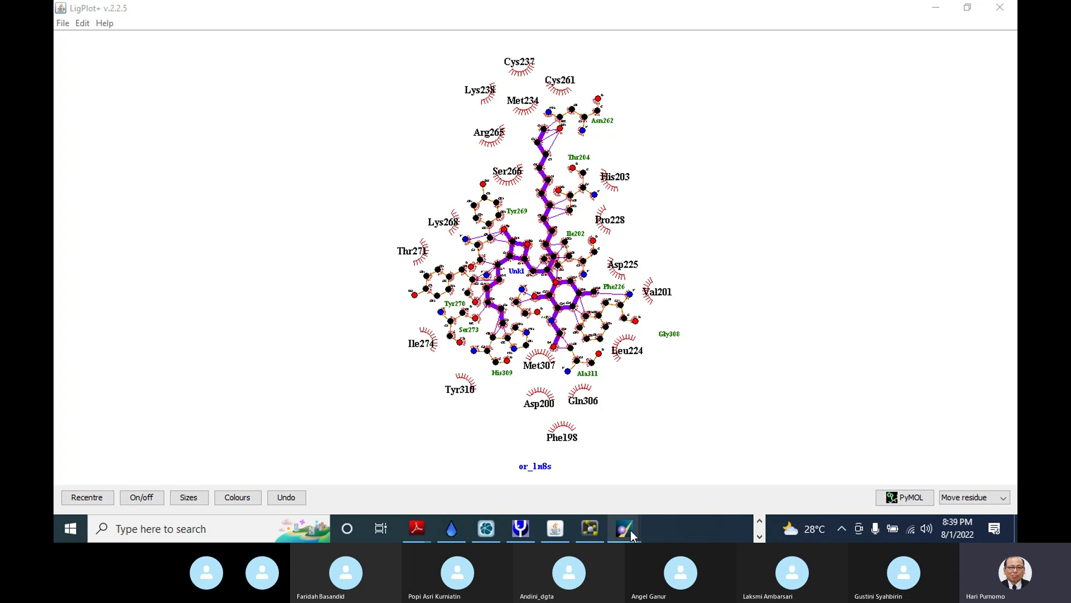
mouse_move(631, 530)
left_click(751, 484)
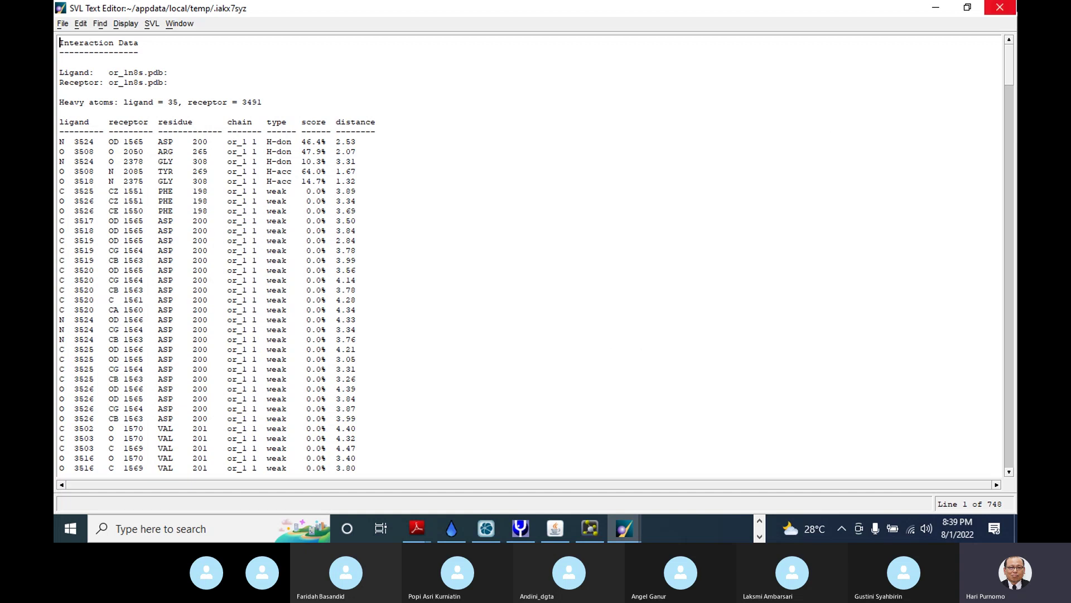
left_click(556, 529)
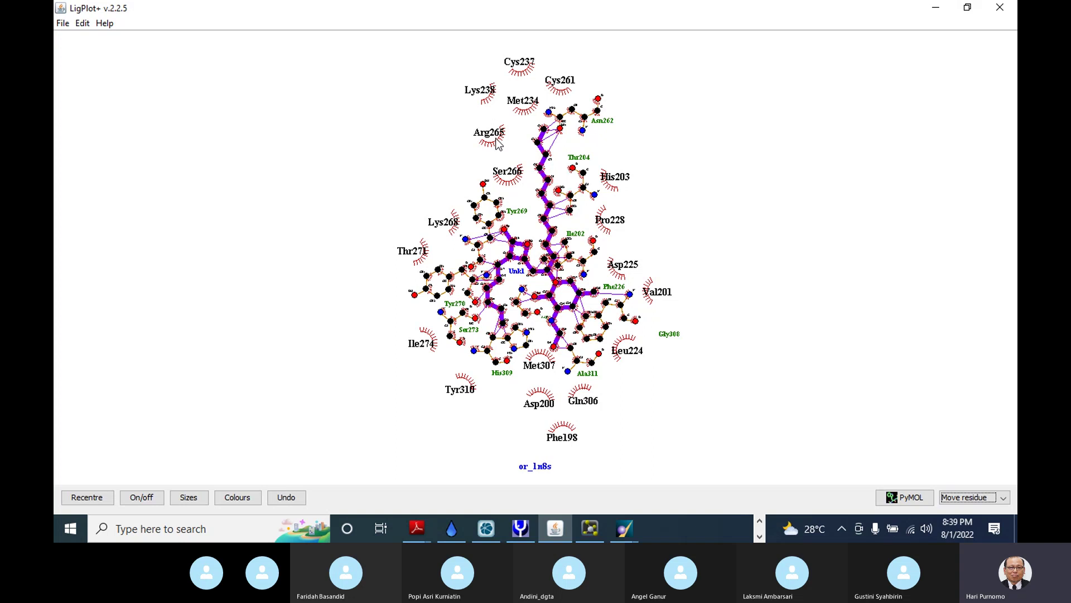
mouse_move(629, 532)
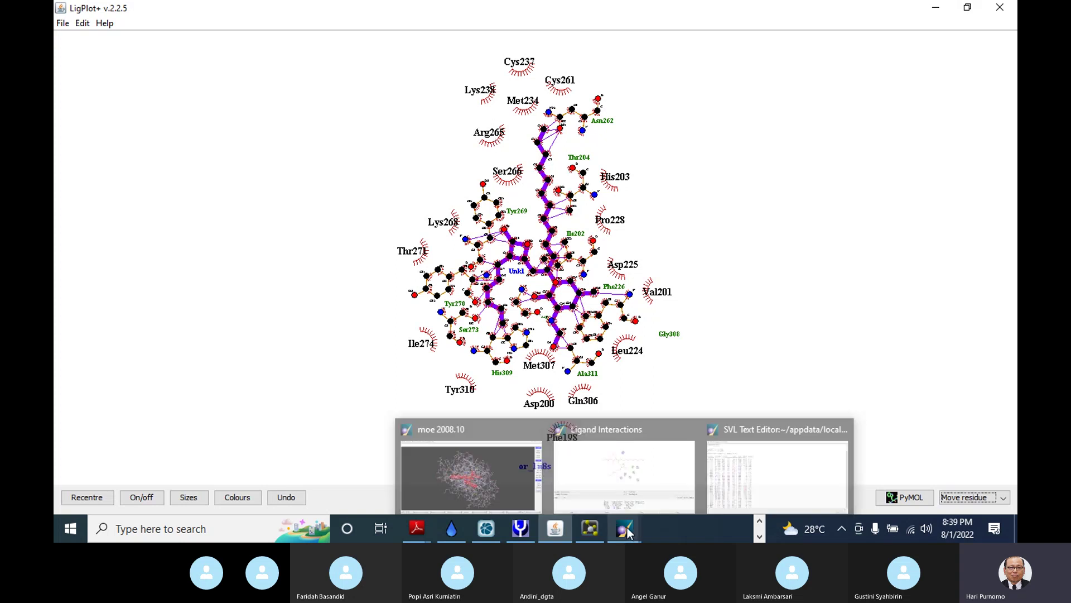
left_click(755, 477)
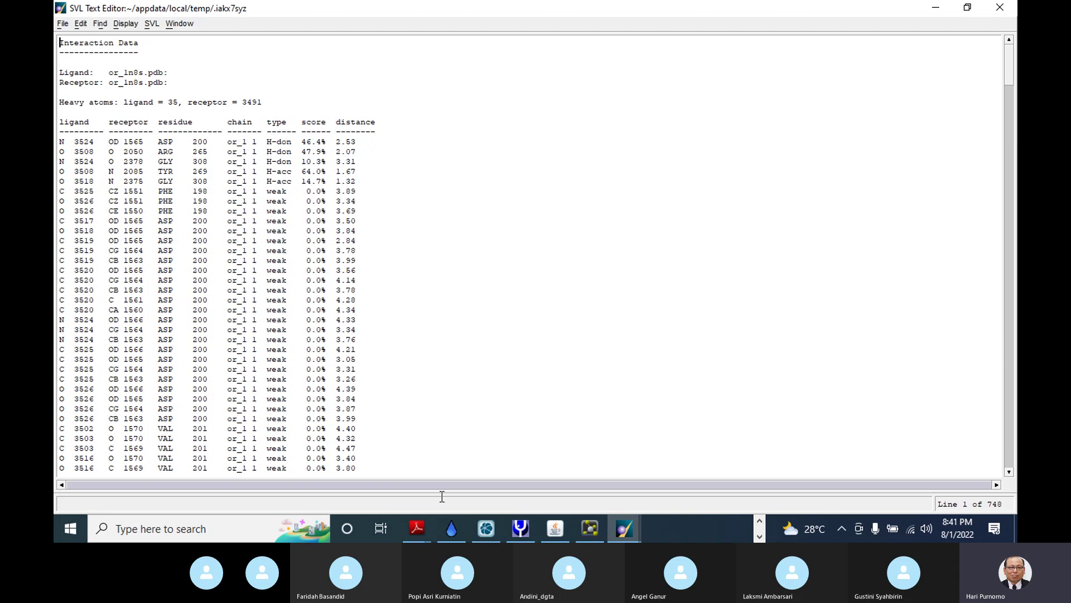
left_click(552, 531)
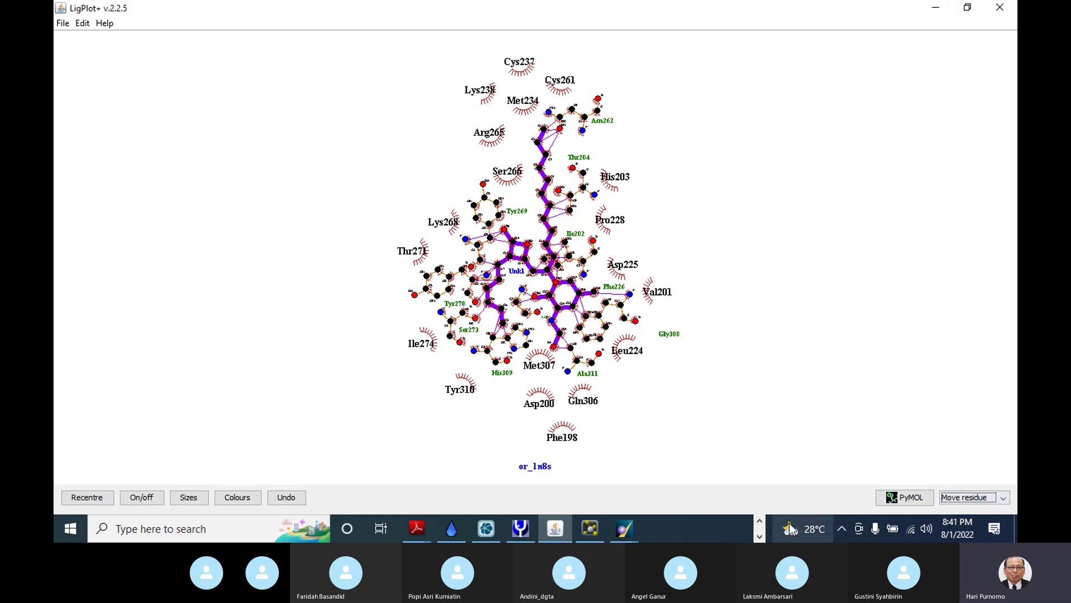
left_click(759, 536)
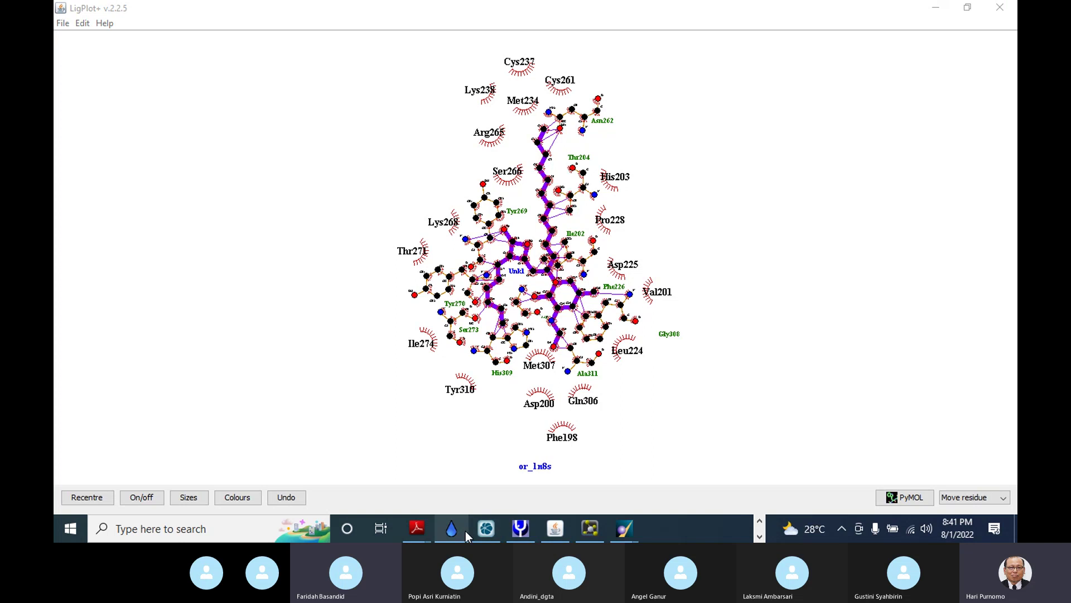
Check the Skype call window, switch to File Explorer and go to the moe2008CCRC folder in Program Files on Local Disk (C:)
left_click(760, 521)
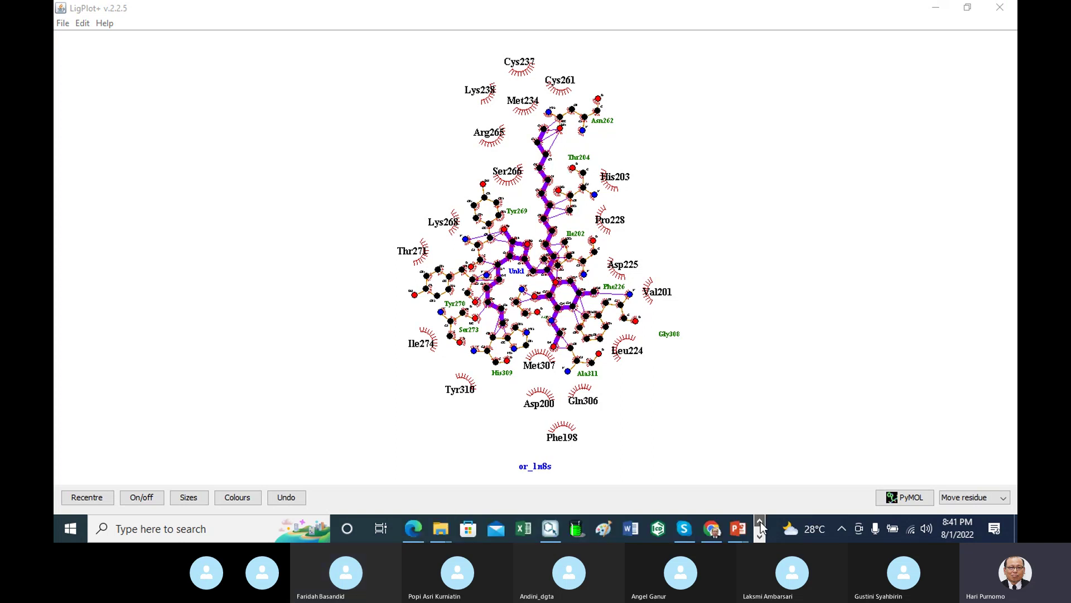
left_click(687, 534)
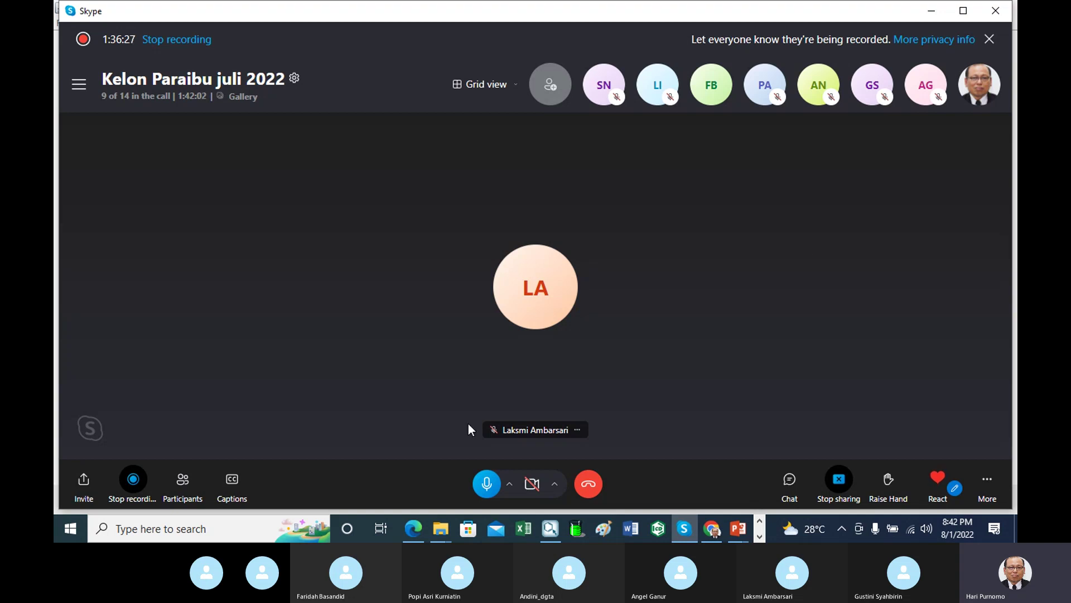
left_click(445, 533)
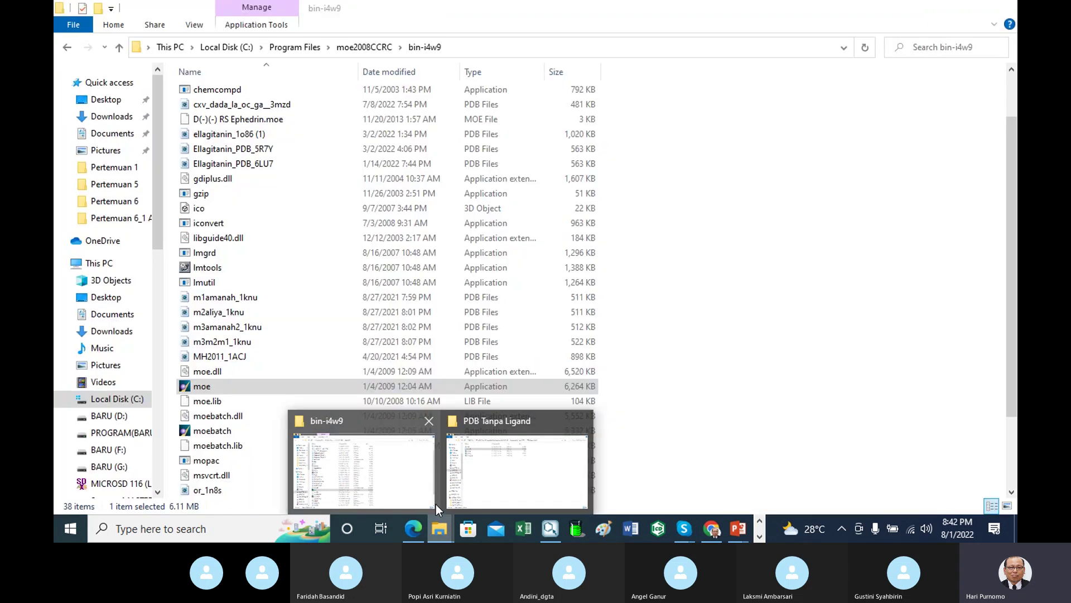
left_click(437, 504)
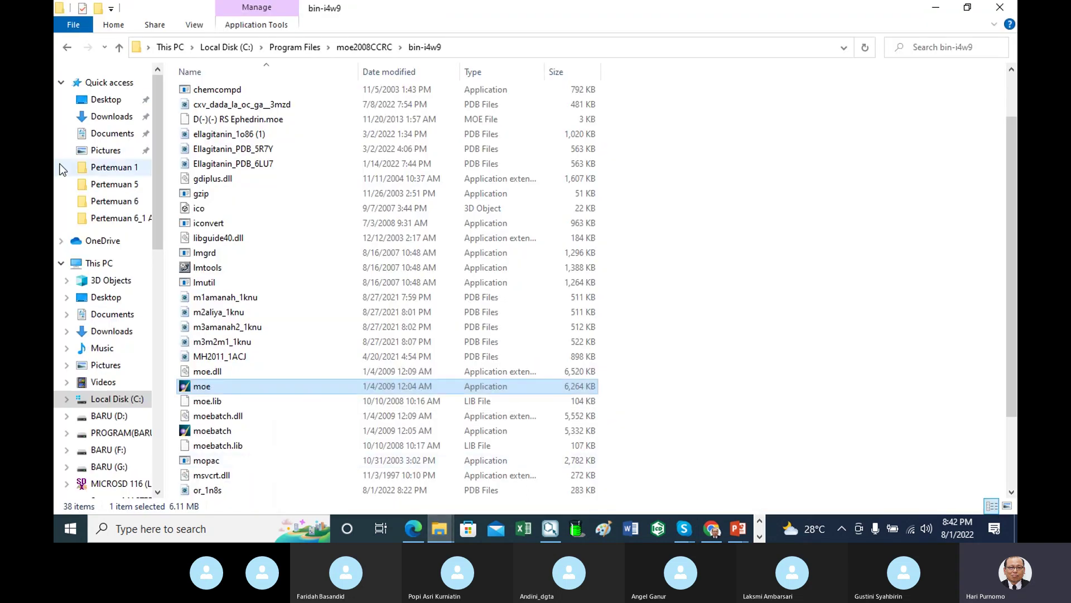
left_click(112, 266)
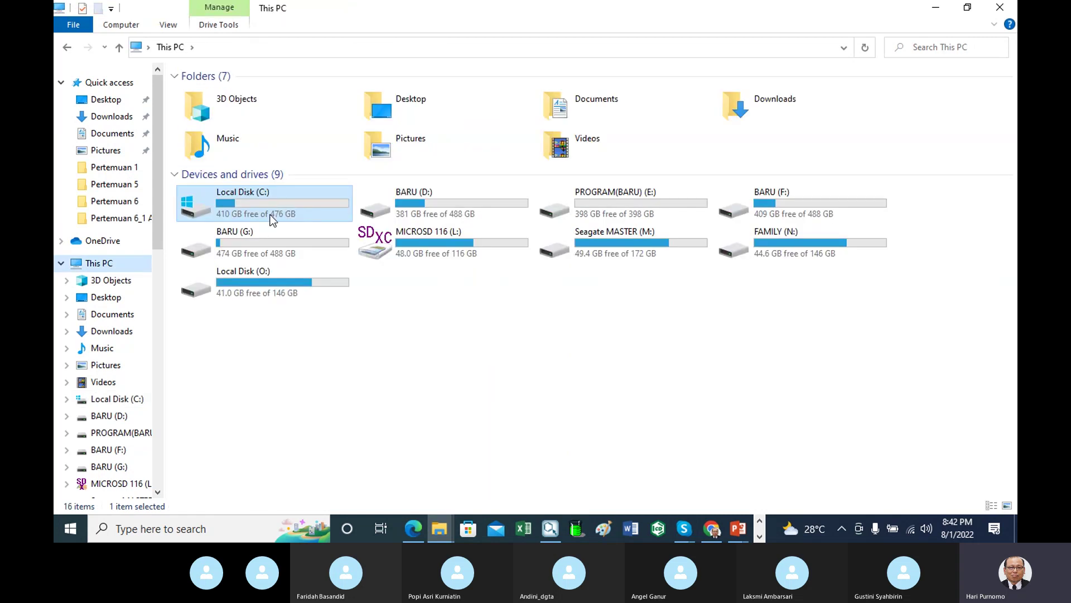
double_click(237, 199)
double_click(226, 139)
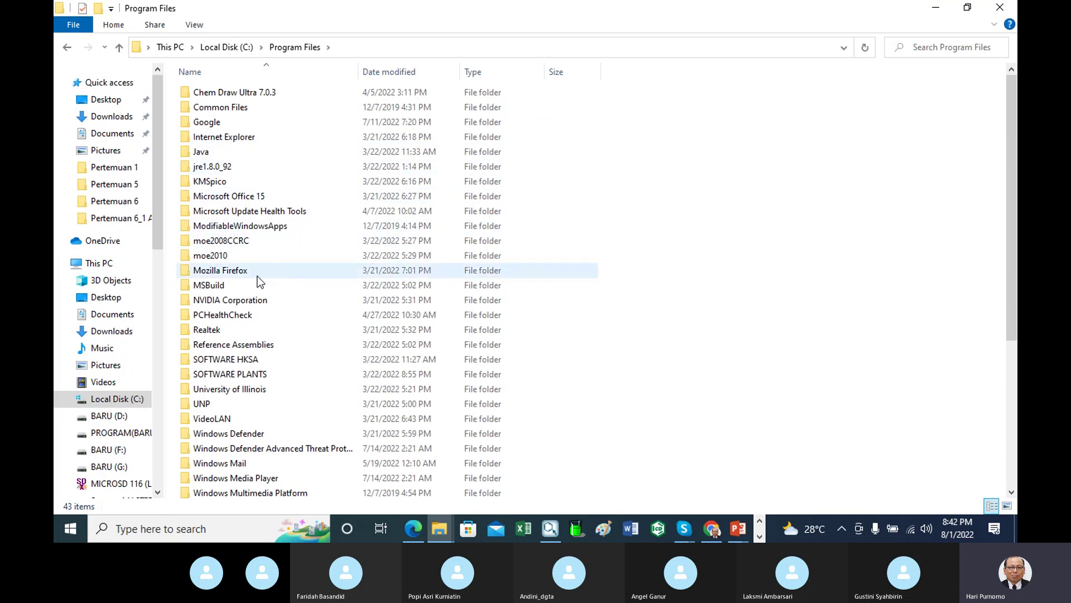
double_click(226, 241)
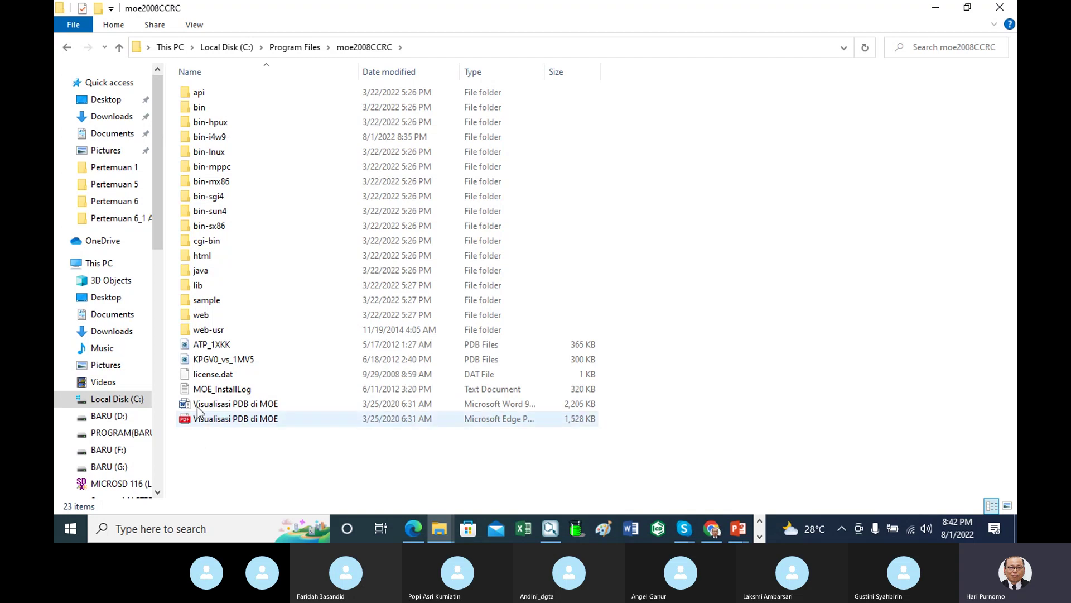
Open the PDF version of "Visualisasi PDB di MOE" with Adobe Reader 9.2
left_click(231, 420)
right_click(231, 421)
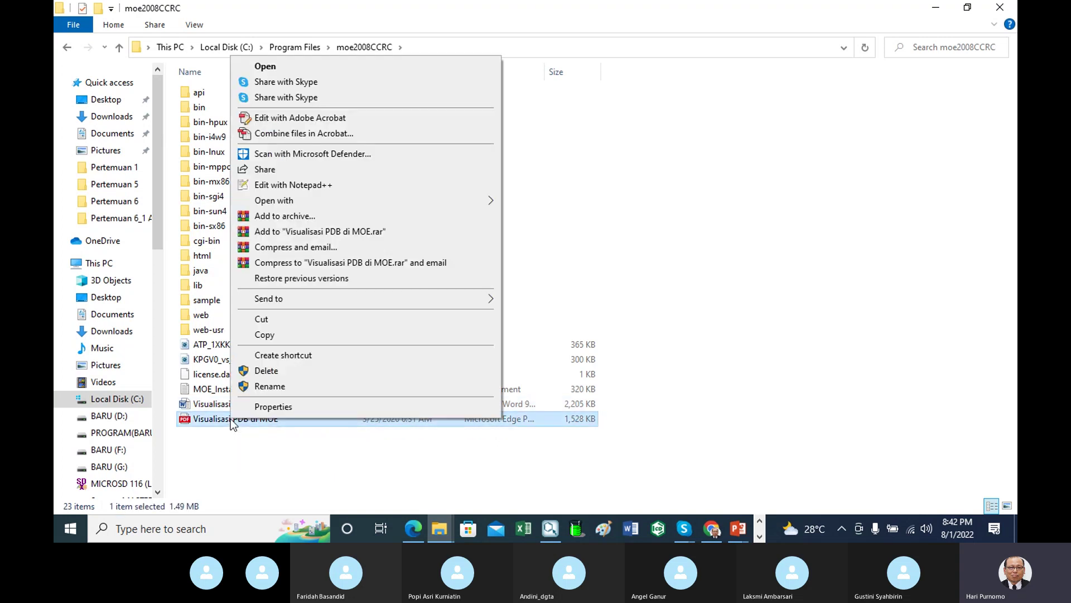
mouse_move(405, 200)
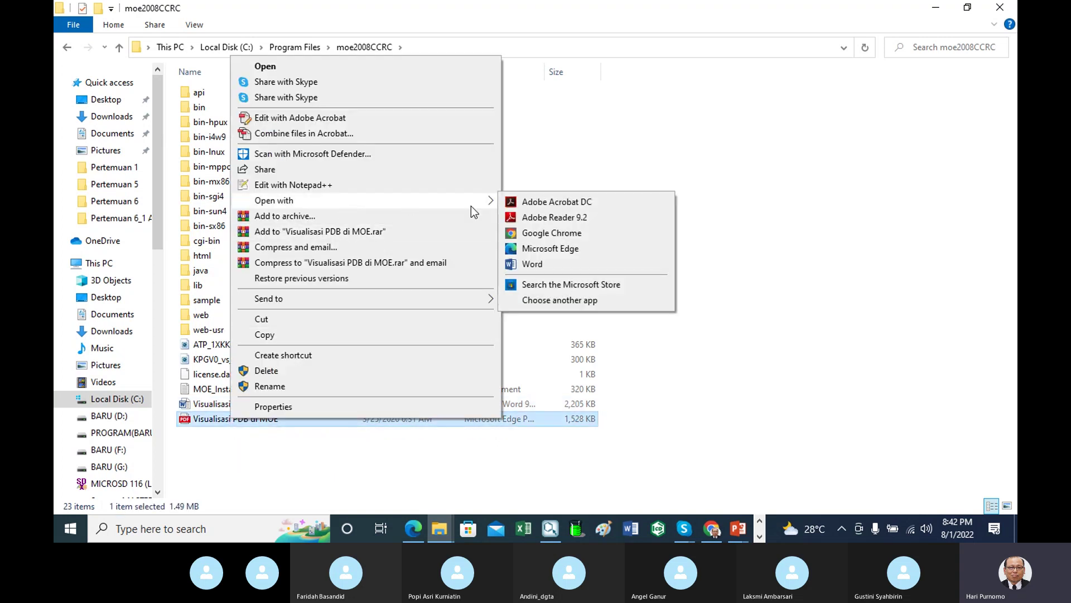
left_click(529, 218)
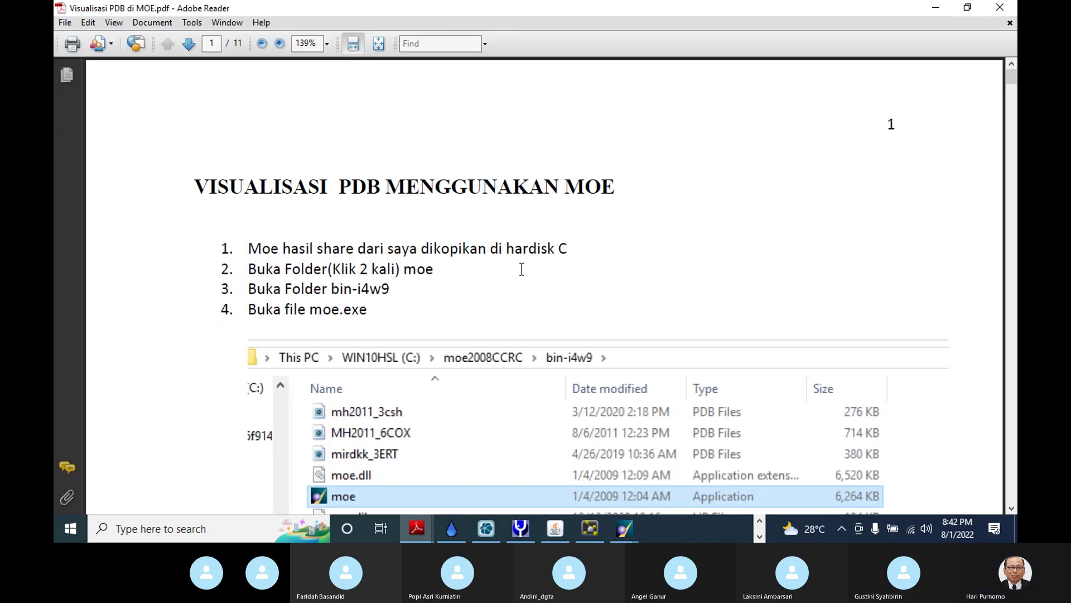
Review the guide's first three pages on starting moe.exe, copying PDB files into bin-i4w9 and opening them in MOE
scroll(522, 272, "down", 10)
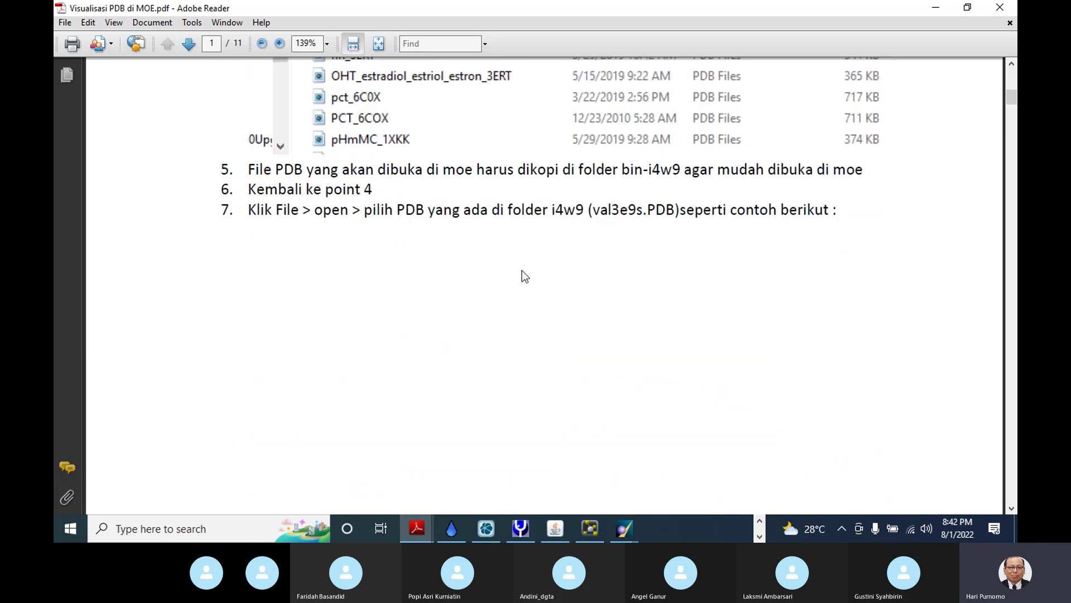
scroll(521, 270, "down", 10)
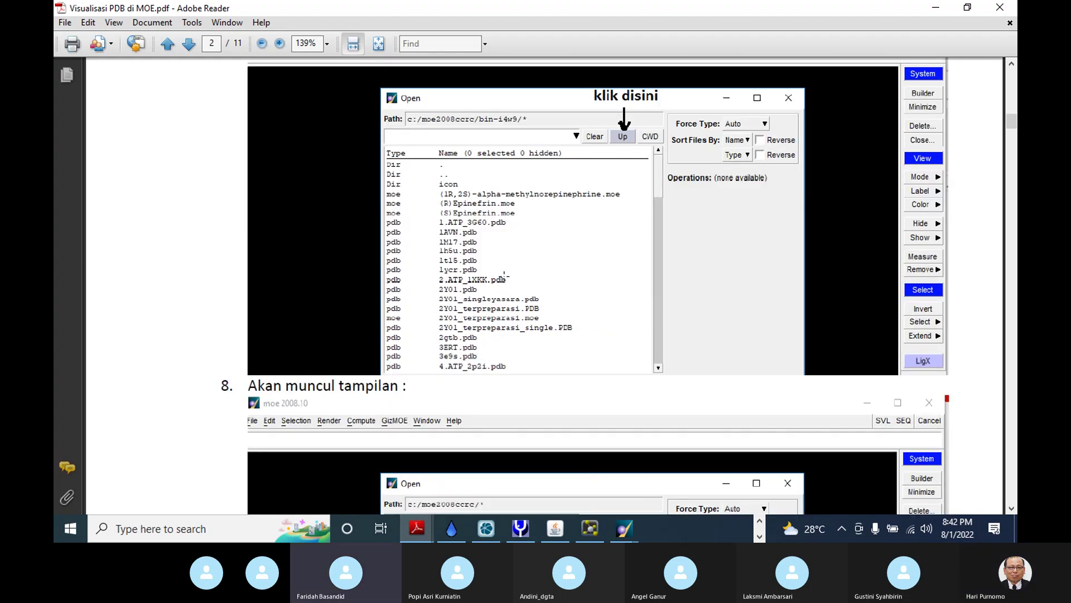
scroll(504, 264, "down", 3)
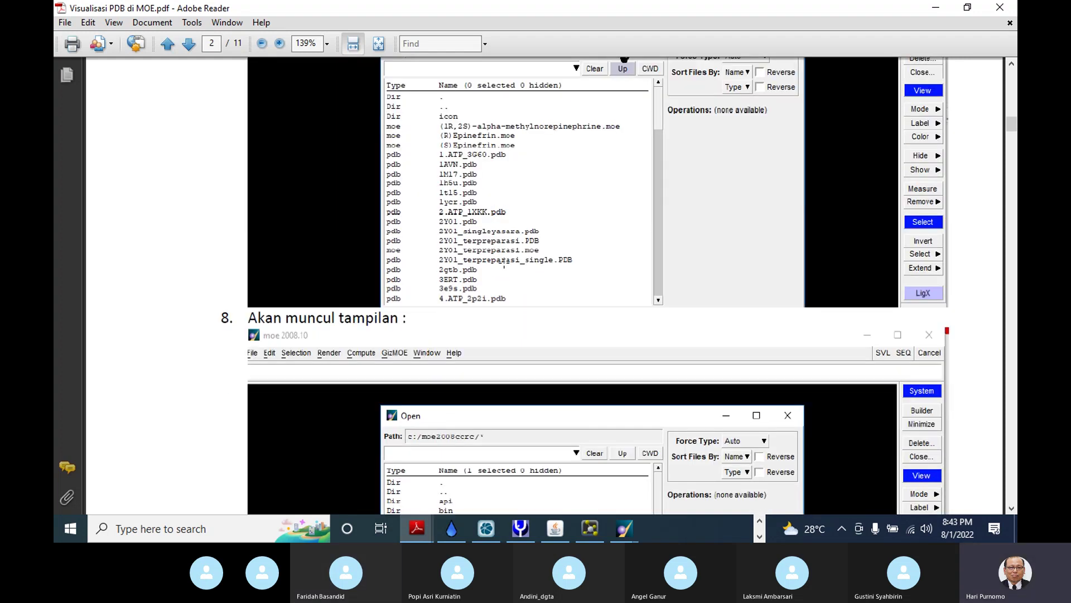
scroll(504, 263, "down", 15)
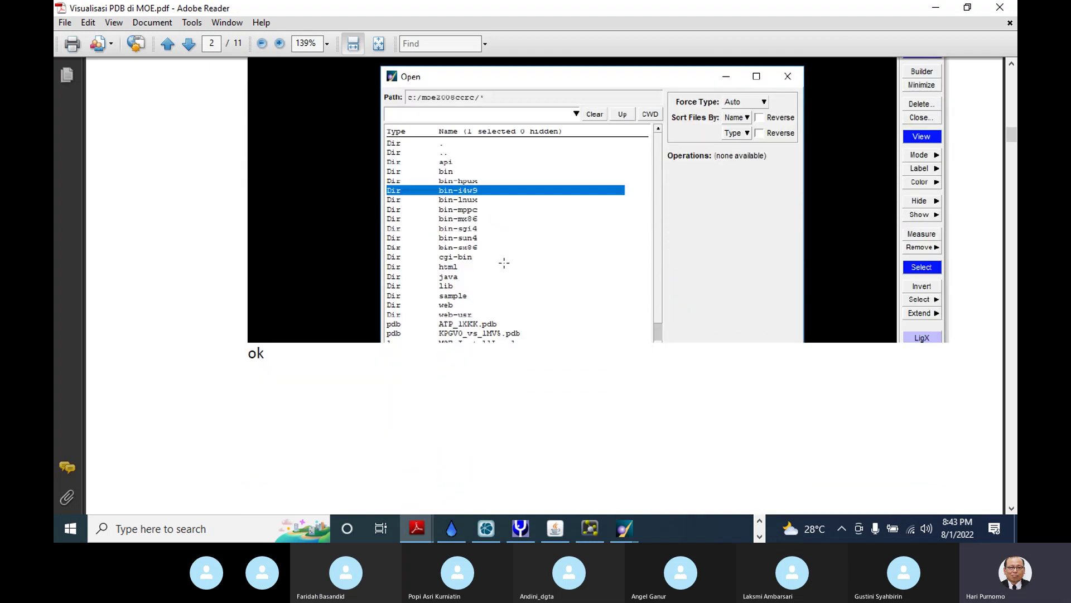
scroll(504, 269, "down", 13)
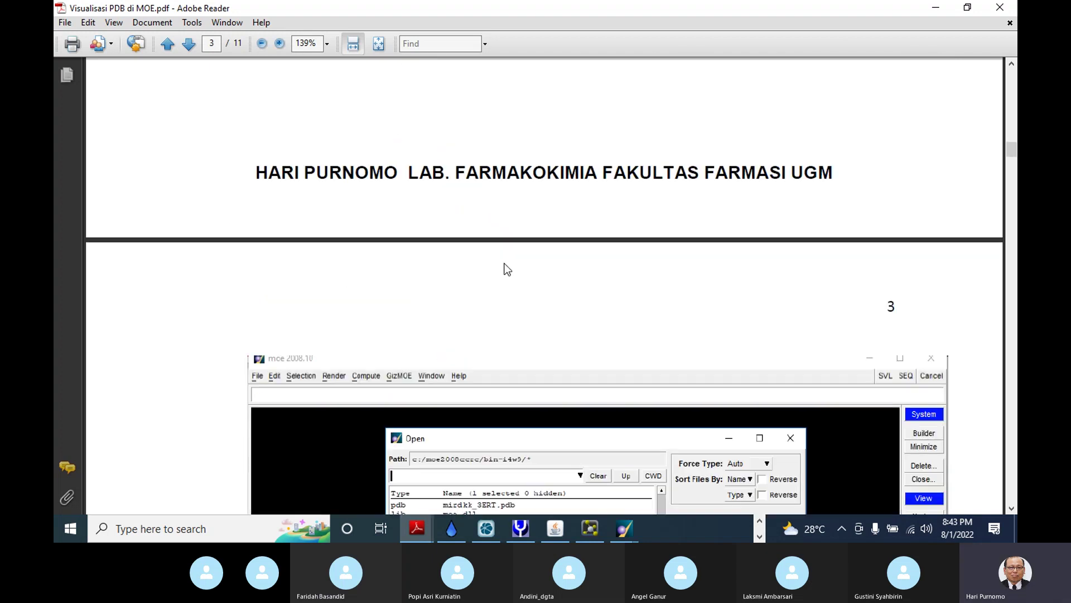
scroll(504, 264, "down", 4)
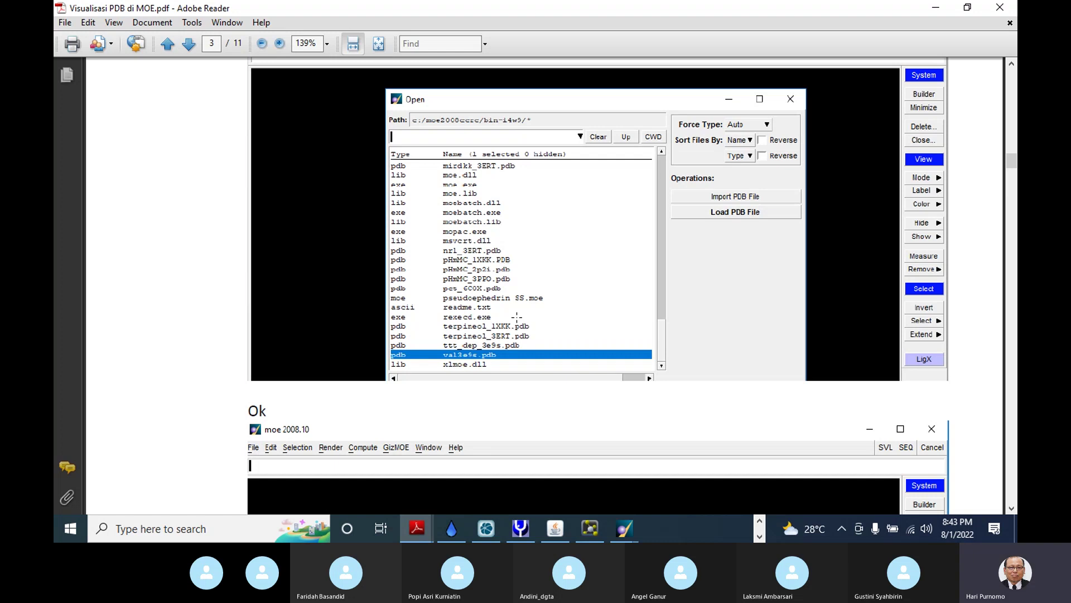
scroll(515, 332, "up", 15)
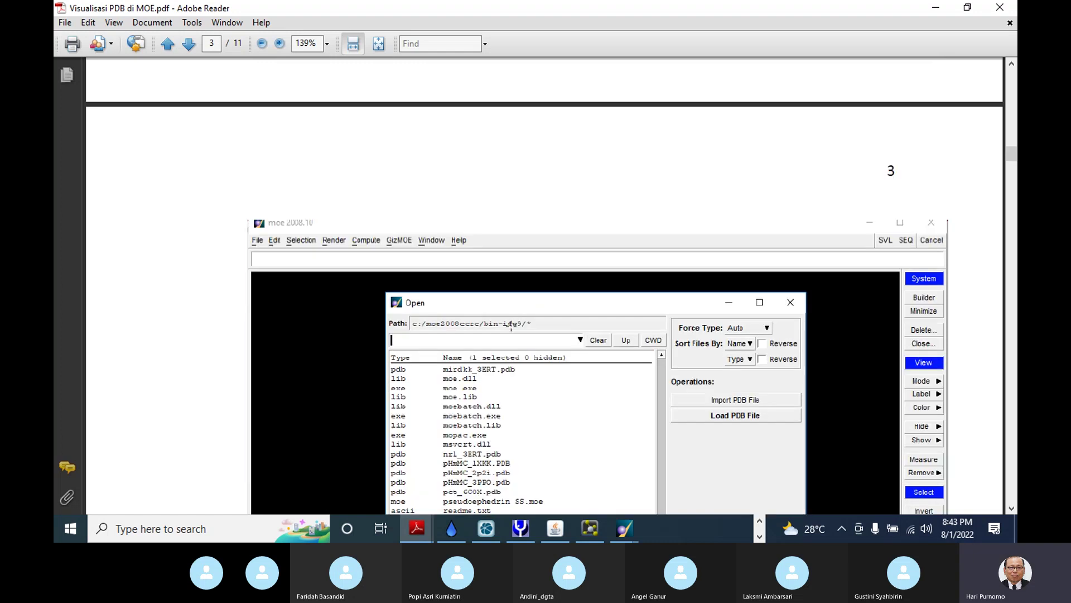
scroll(512, 328, "up", 14)
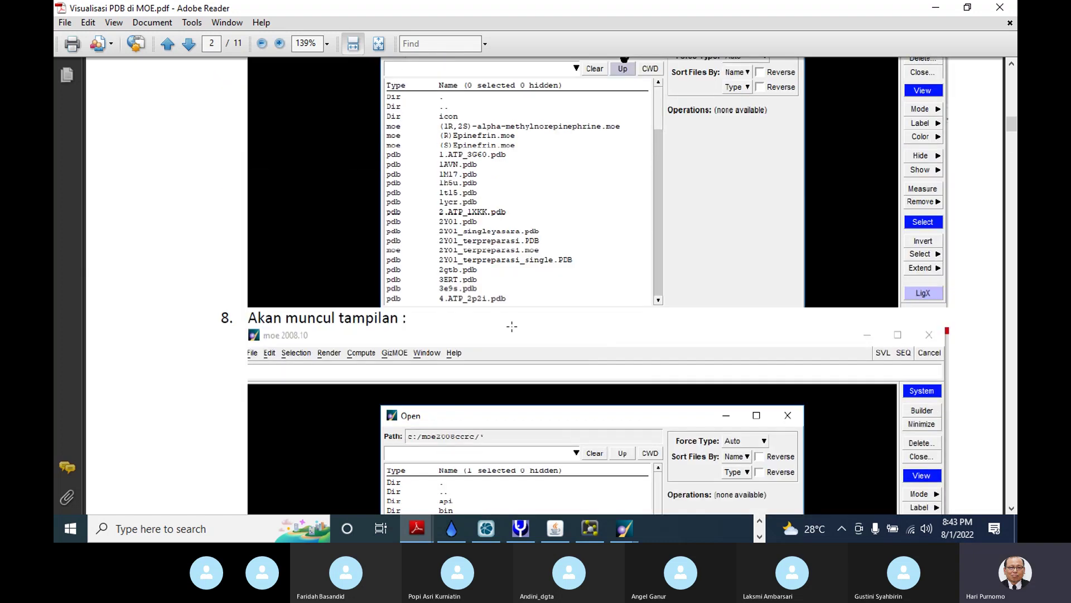
scroll(518, 329, "up", 15)
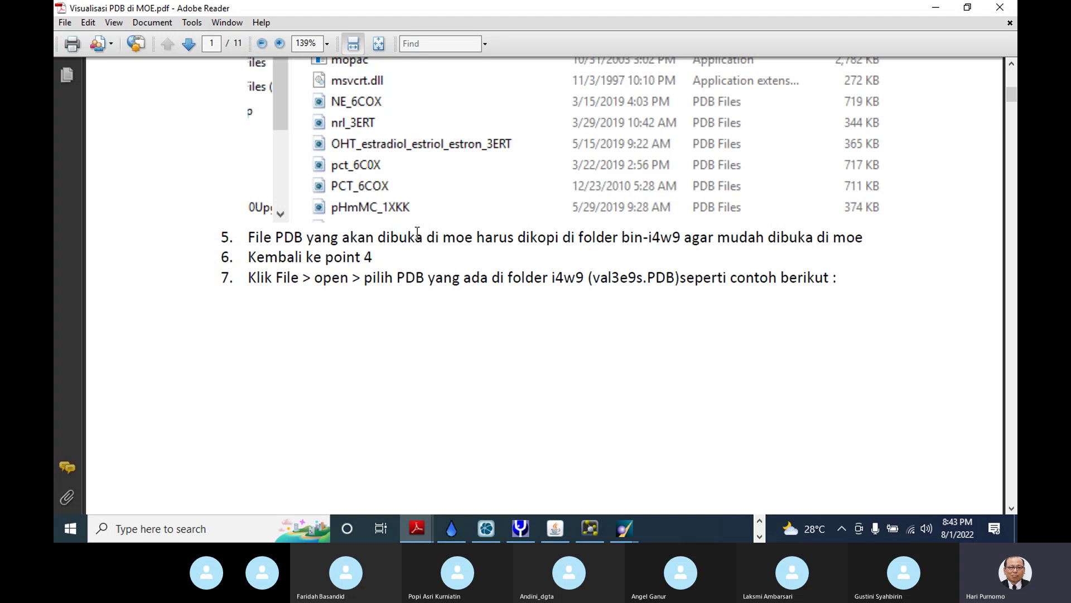
scroll(432, 229, "up", 5)
scroll(432, 229, "up", 5)
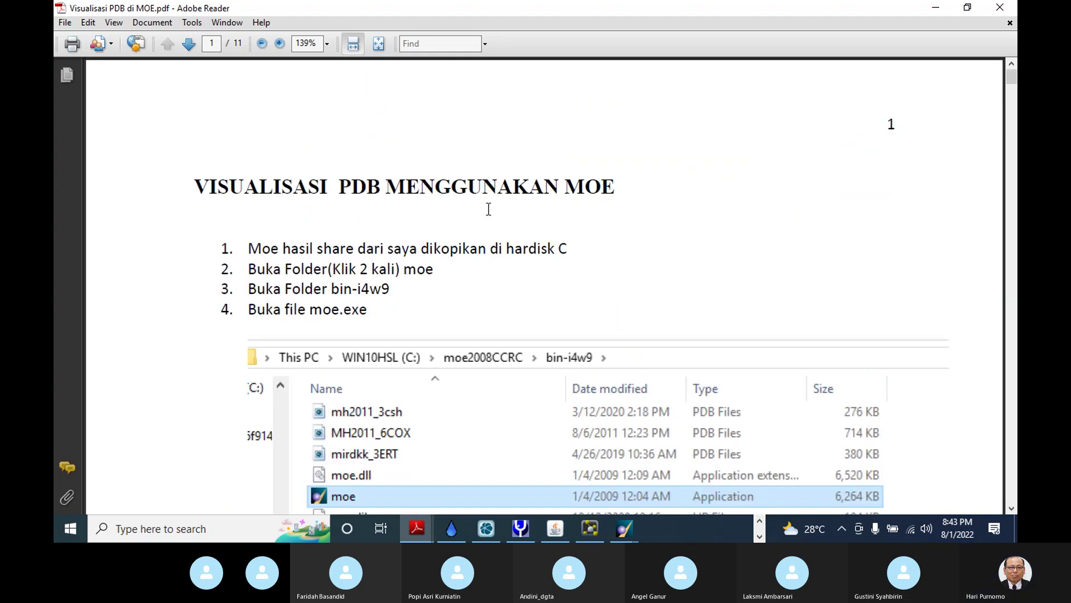
scroll(488, 210, "down", 3)
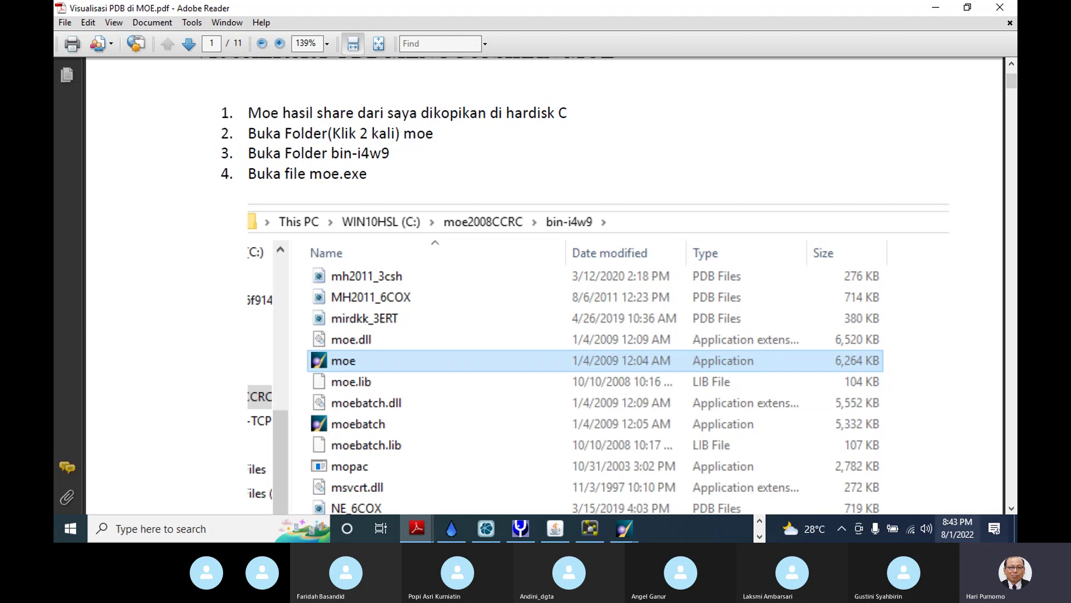
Switch to the Skype call window to follow the group discussion
left_click(760, 522)
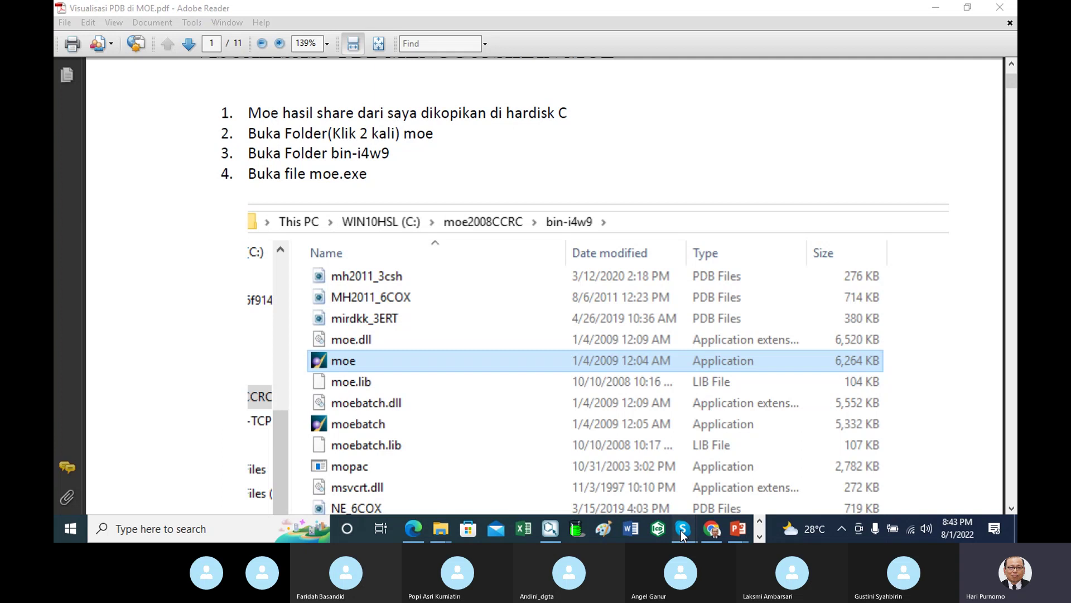
mouse_move(682, 534)
left_click(645, 479)
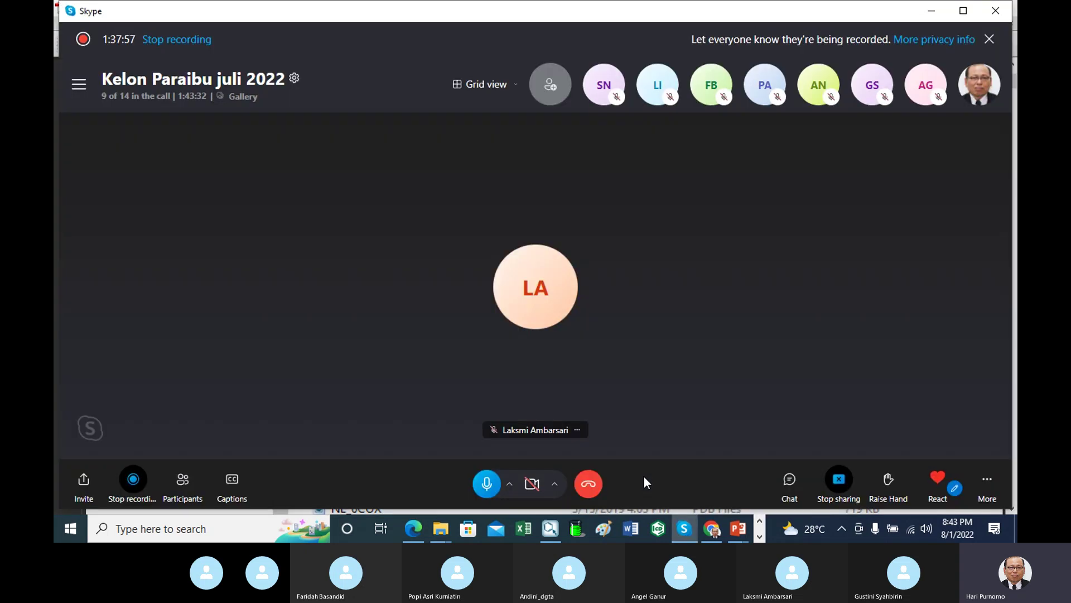
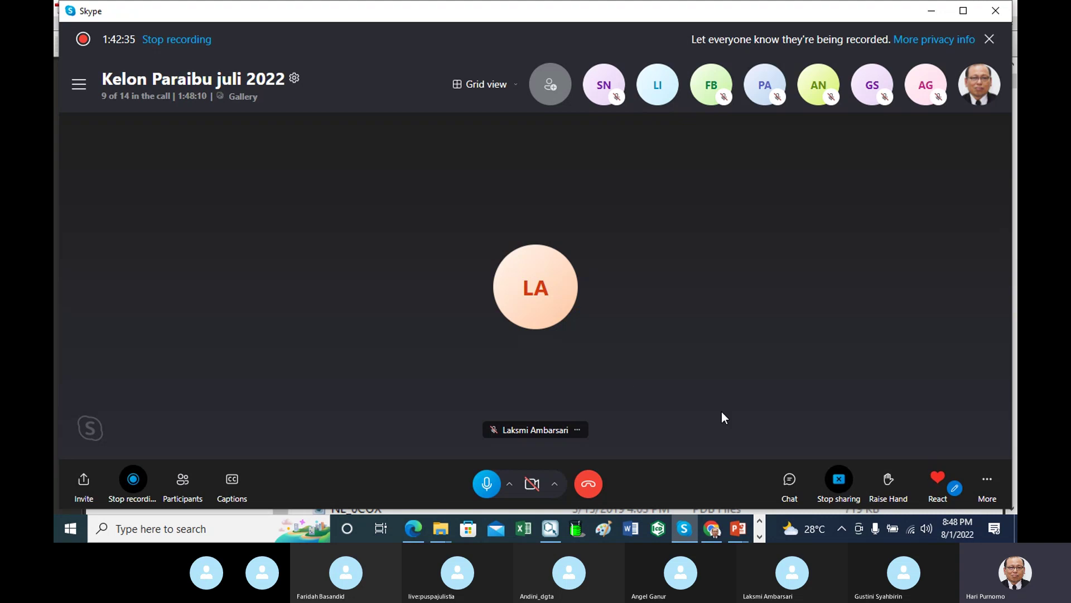
Switch to YASARA and examine the yellow ligand's position within the or_1n8s protein structure from several angles and distances
left_click(760, 537)
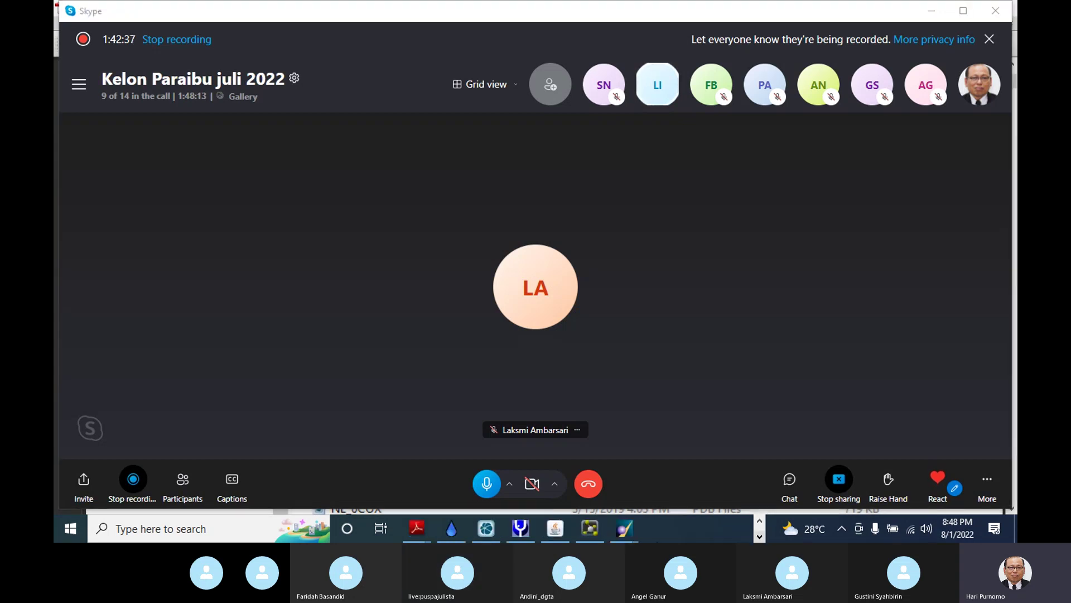
left_click(519, 528)
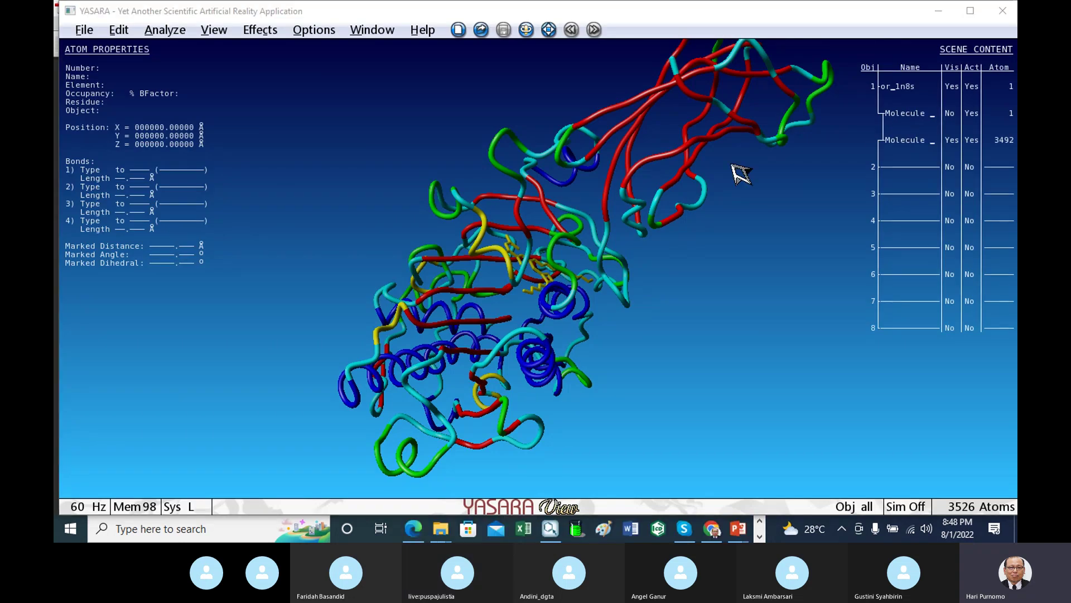
left_click_drag(567, 160, 555, 189)
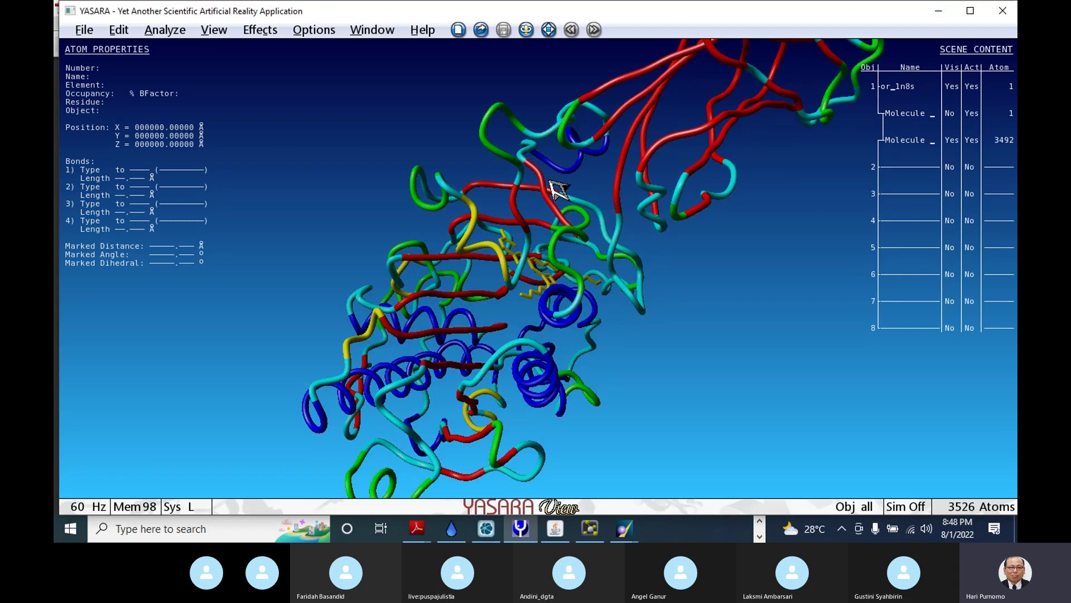
scroll(556, 190, "up", 5)
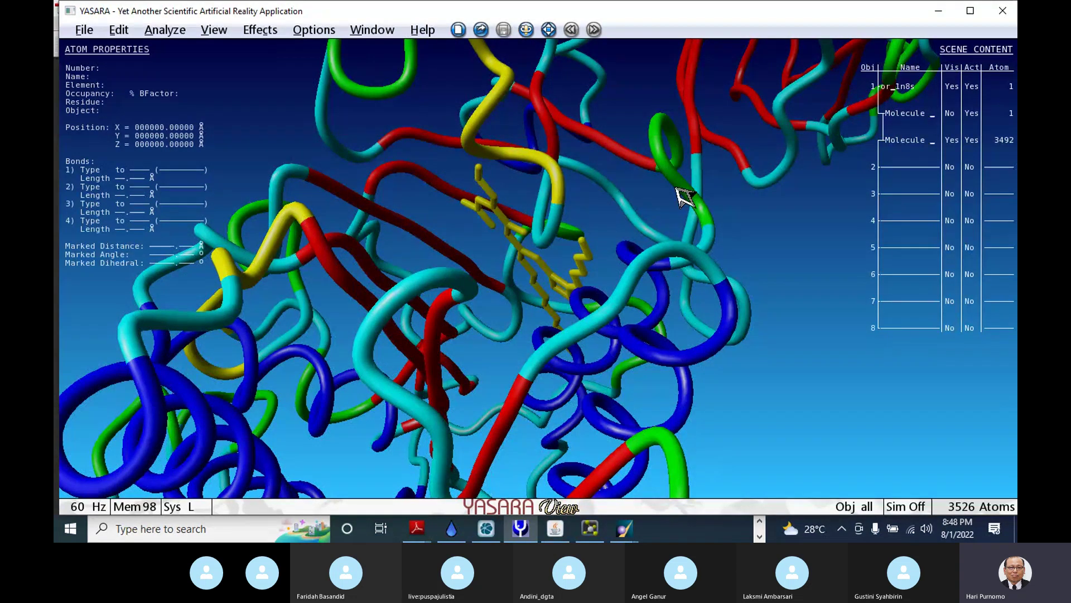
scroll(677, 198, "down", 5)
left_click_drag(668, 174, 444, 139)
scroll(645, 220, "up", 5)
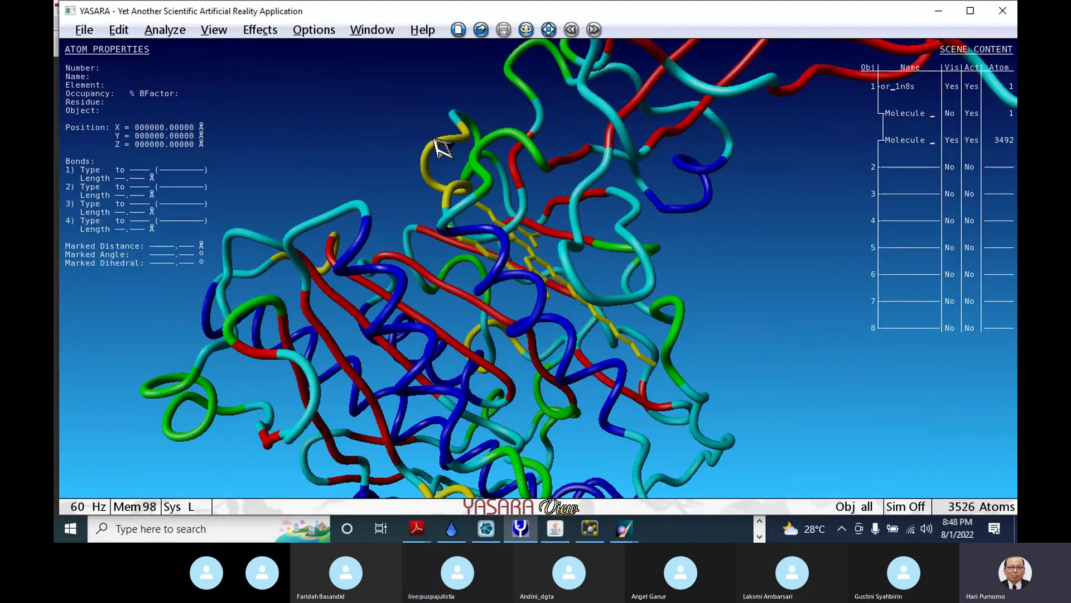
left_click_drag(529, 224, 555, 210)
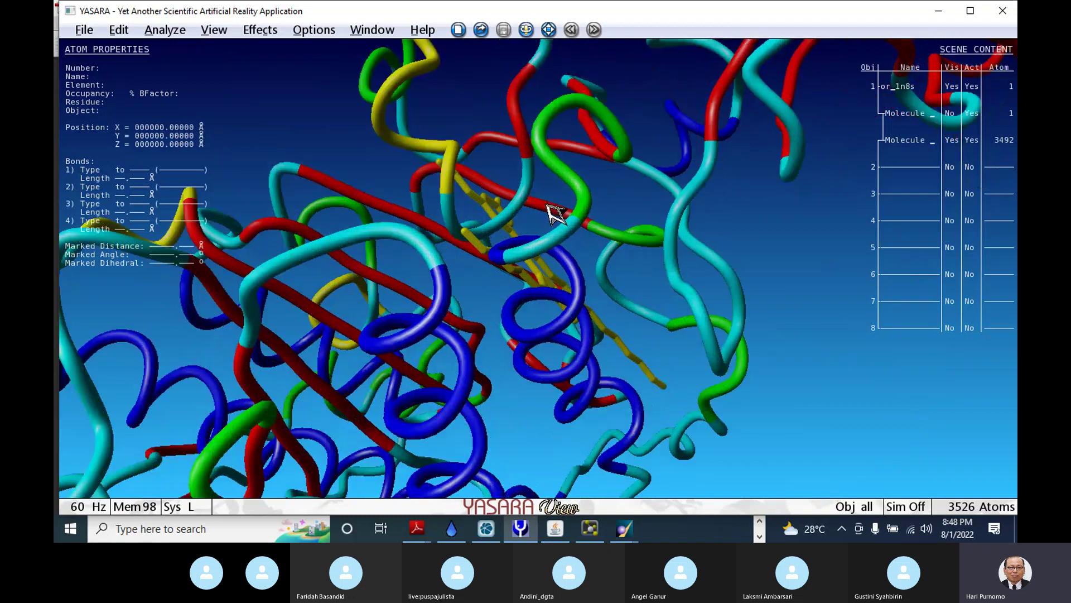
scroll(709, 155, "down", 5)
left_click_drag(636, 246, 521, 200)
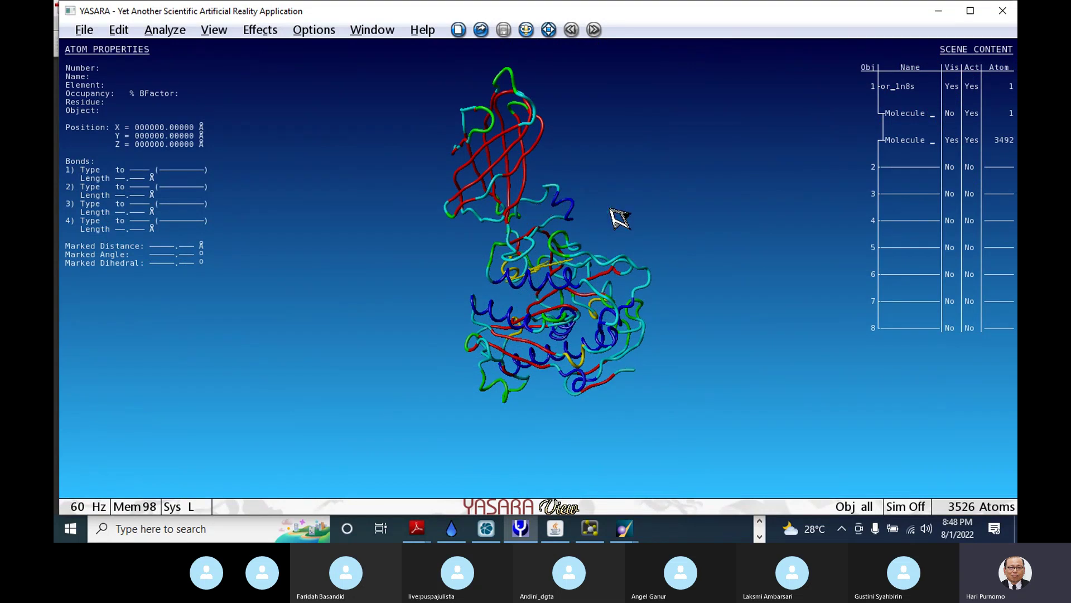
scroll(629, 229, "up", 5)
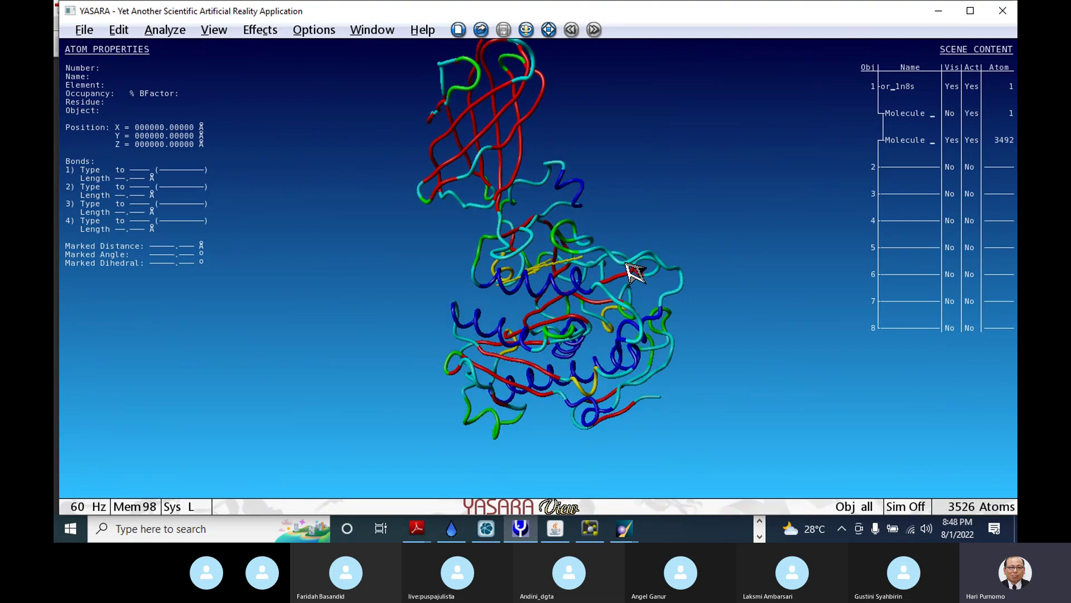
left_click_drag(474, 243, 368, 180)
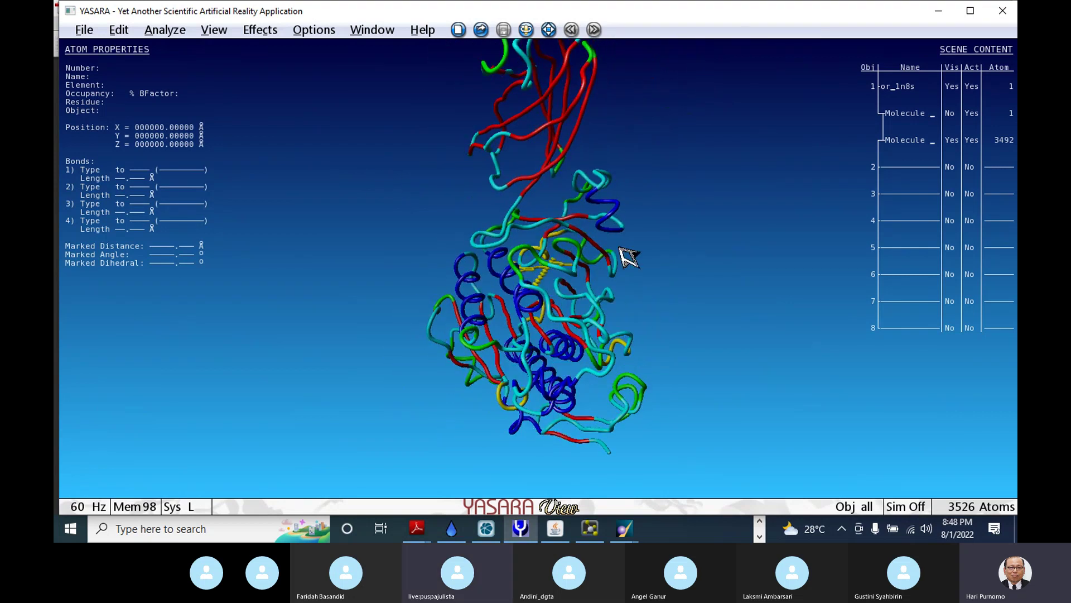
left_click_drag(627, 246, 581, 175)
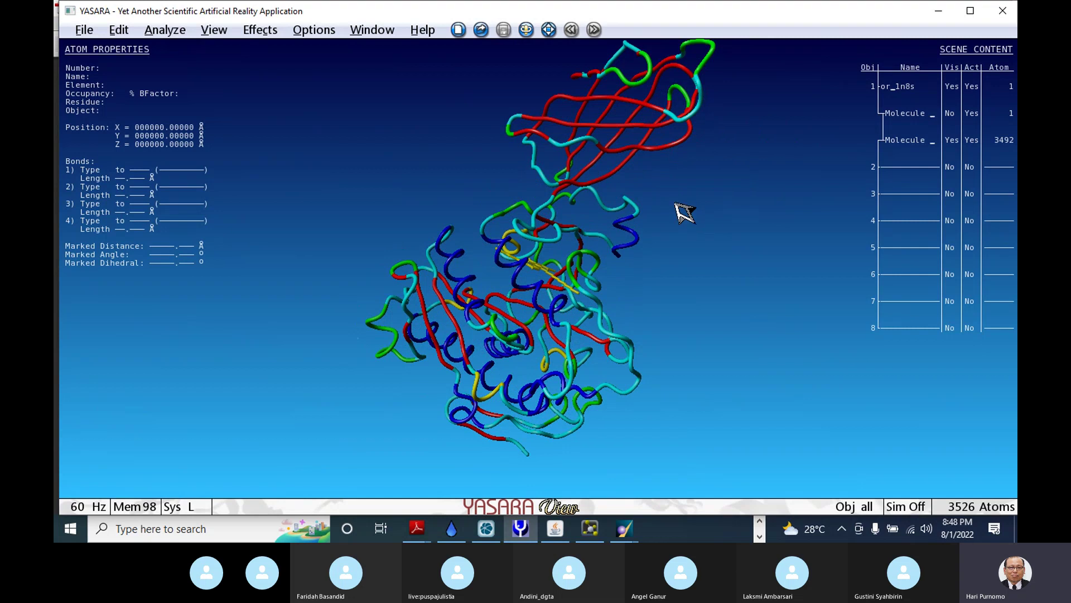
left_click_drag(686, 210, 556, 295)
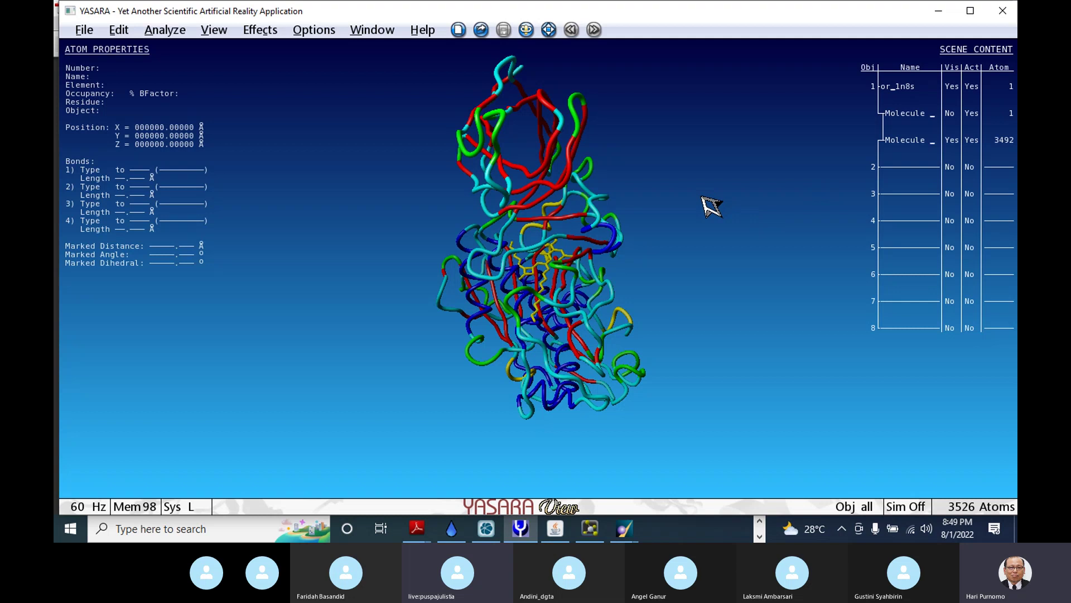
Examine the or_1n8s backbone folds and the yellow ligand's binding pocket from several angles and distances
left_click_drag(709, 207, 636, 232)
scroll(558, 223, "up", 5)
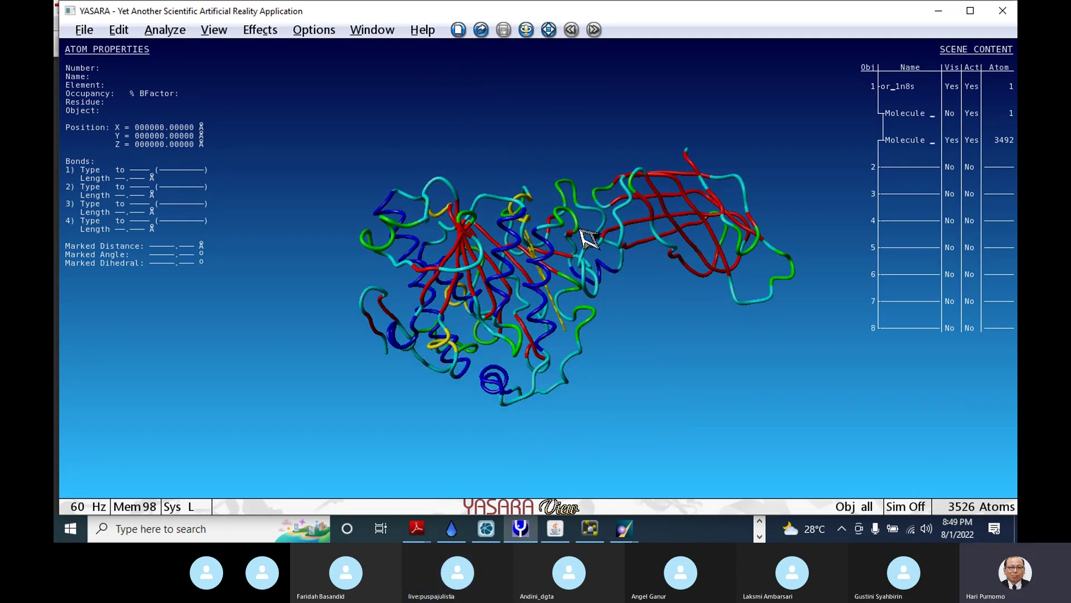
left_click_drag(570, 237, 600, 215)
scroll(597, 218, "up", 2)
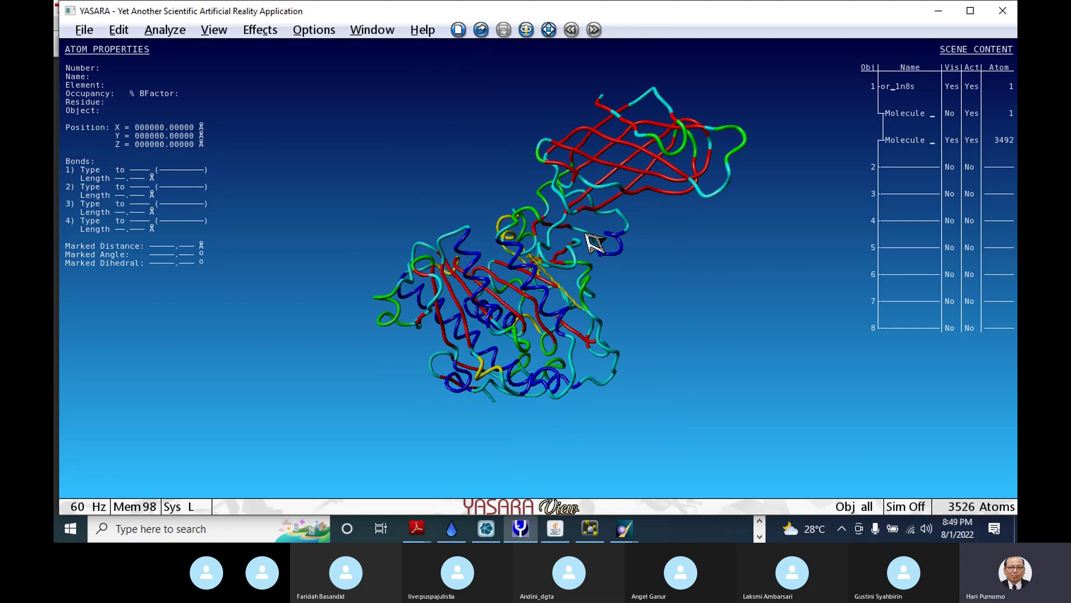
scroll(611, 220, "up", 2)
scroll(608, 224, "down", 1)
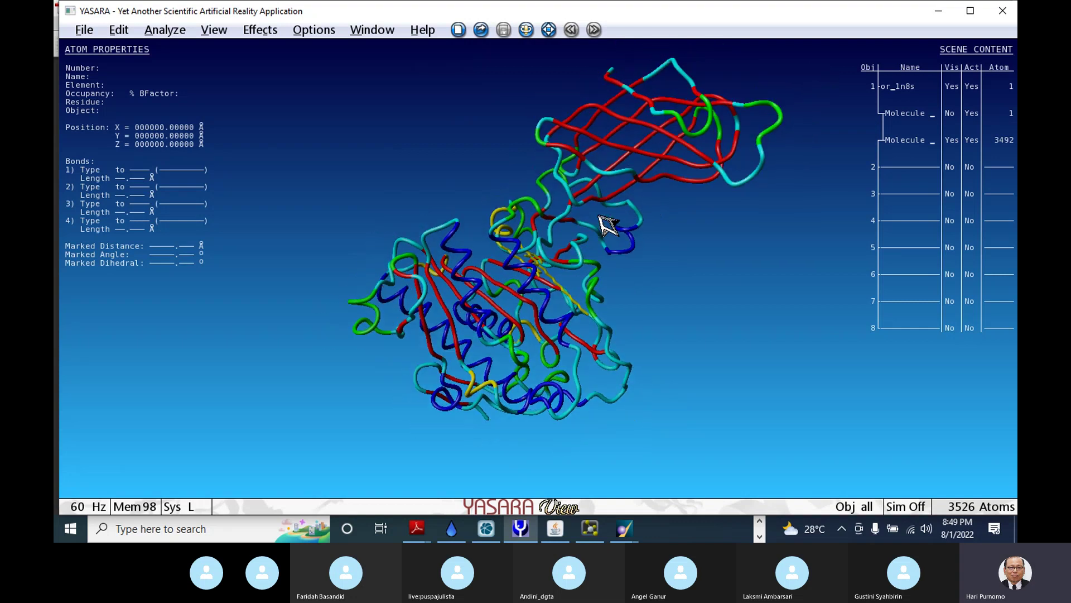
scroll(593, 222, "up", 2)
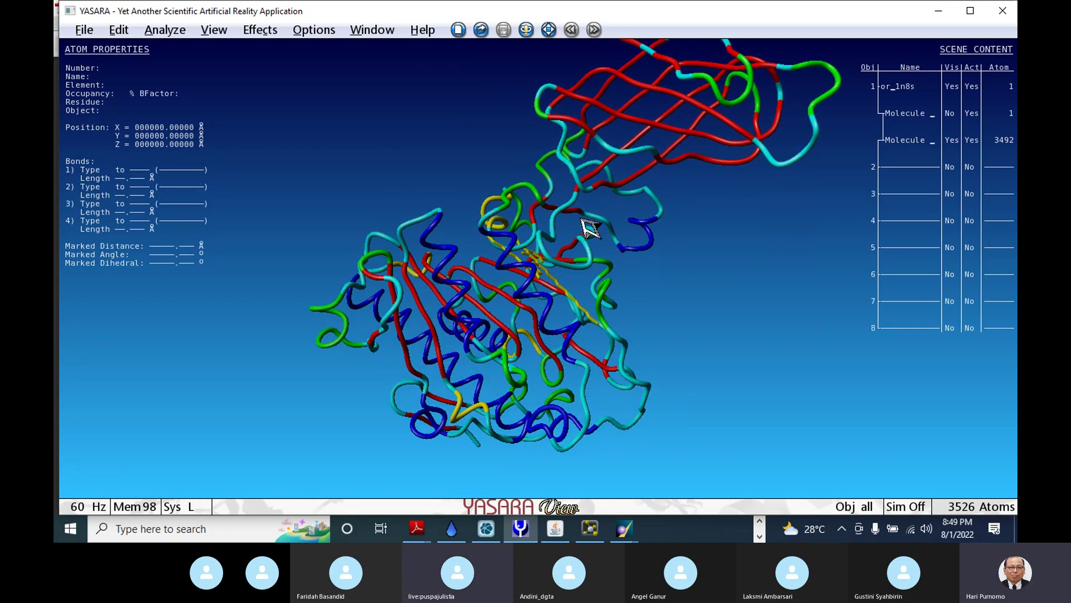
left_click_drag(583, 219, 521, 222)
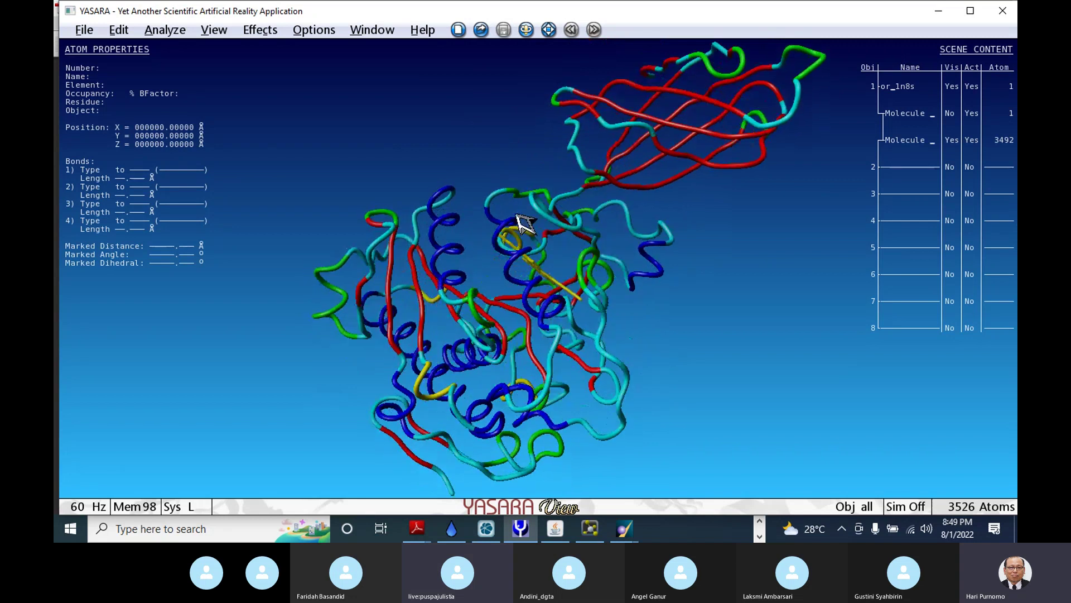
left_click_drag(634, 222, 570, 263)
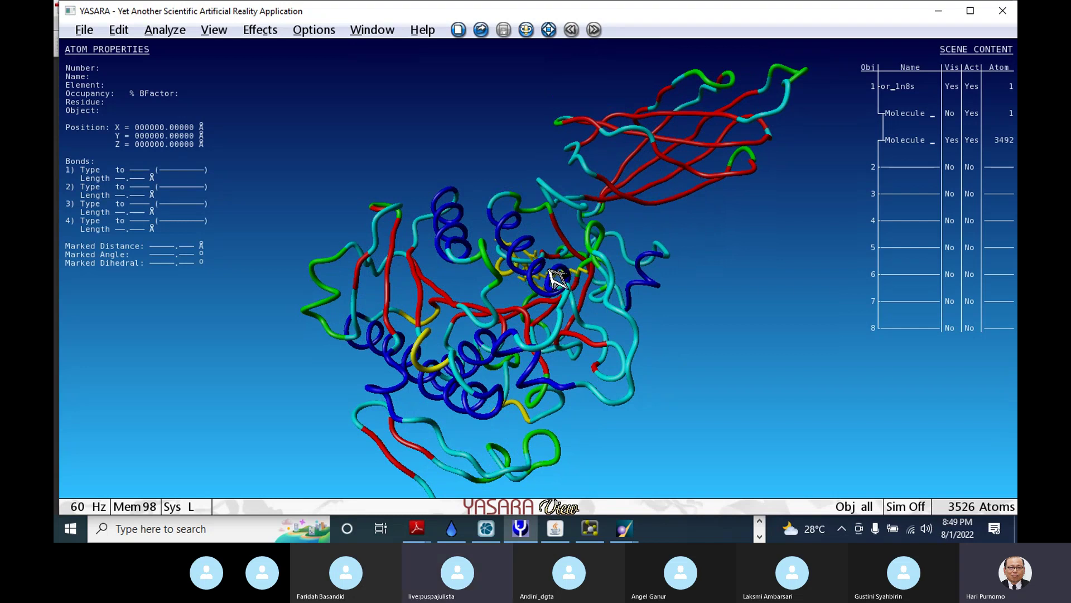
left_click_drag(594, 282, 598, 313)
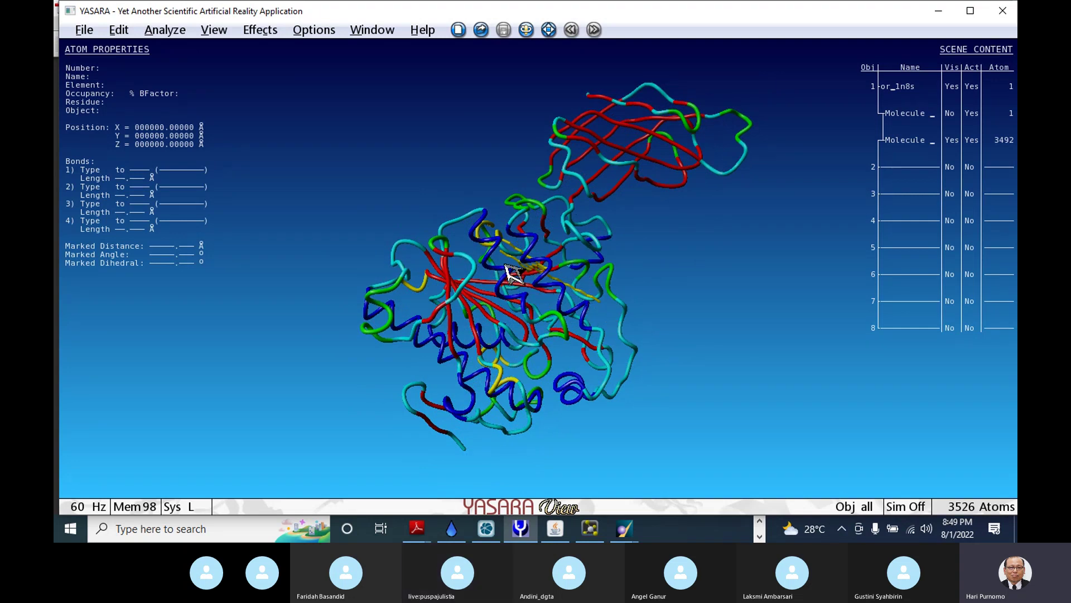
left_click_drag(552, 266, 447, 237)
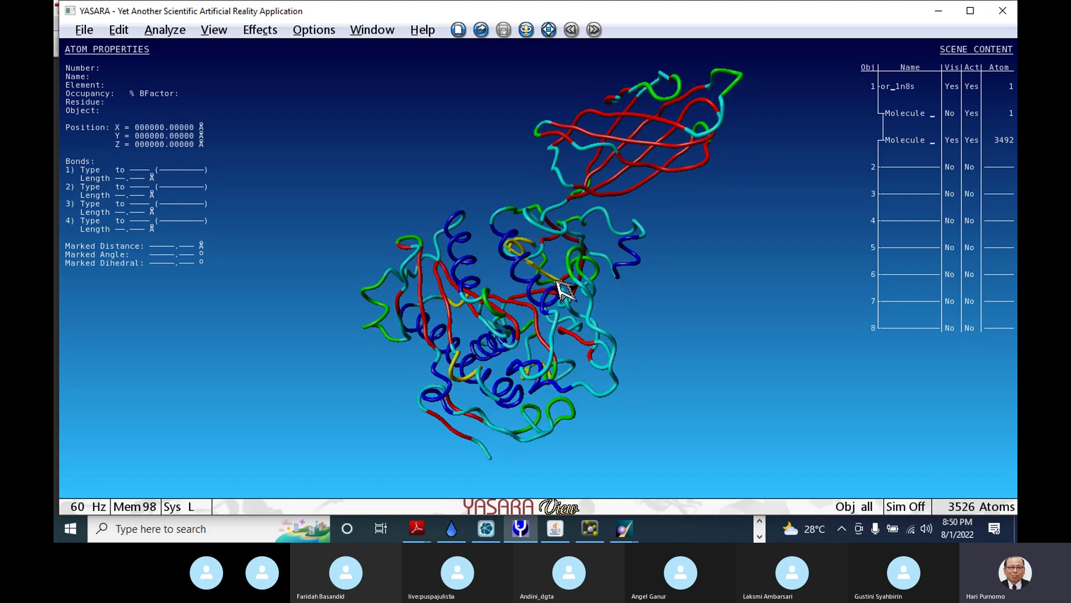
left_click_drag(563, 312, 489, 262)
left_click_drag(555, 292, 544, 270)
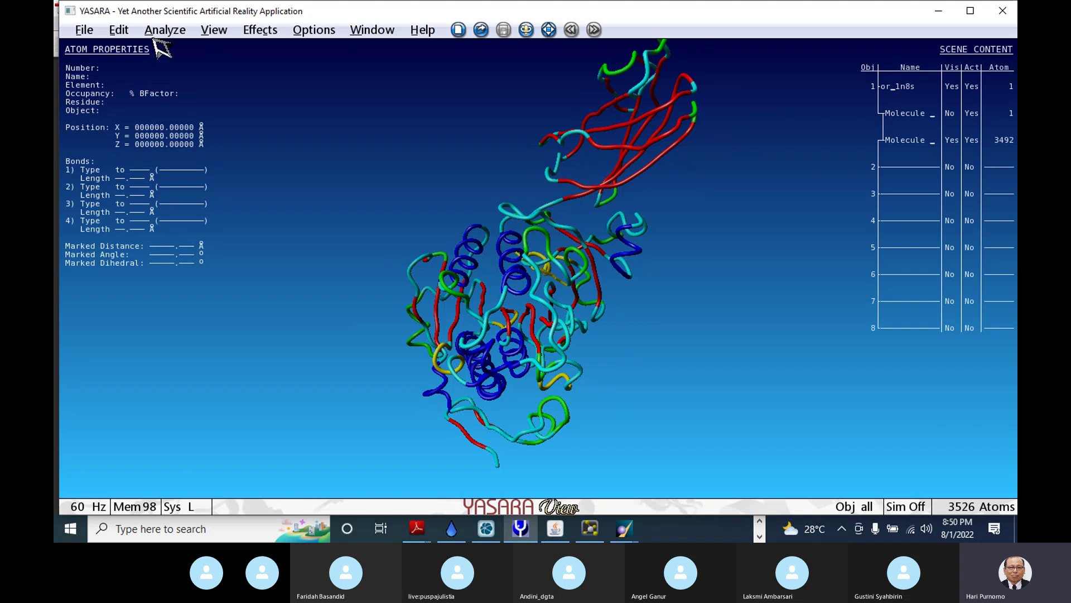
left_click(121, 30)
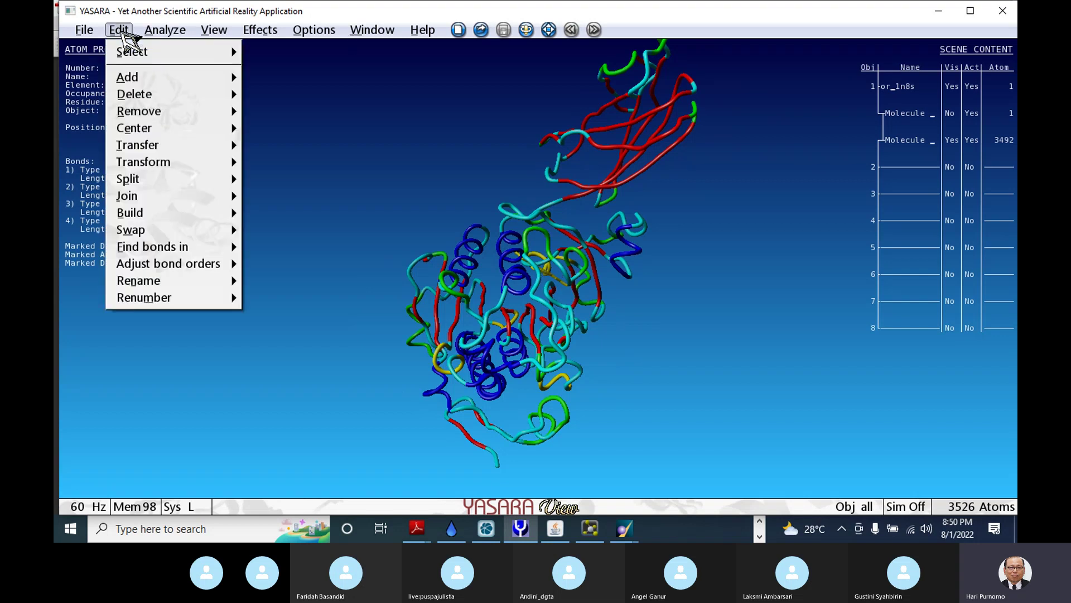
mouse_move(137, 199)
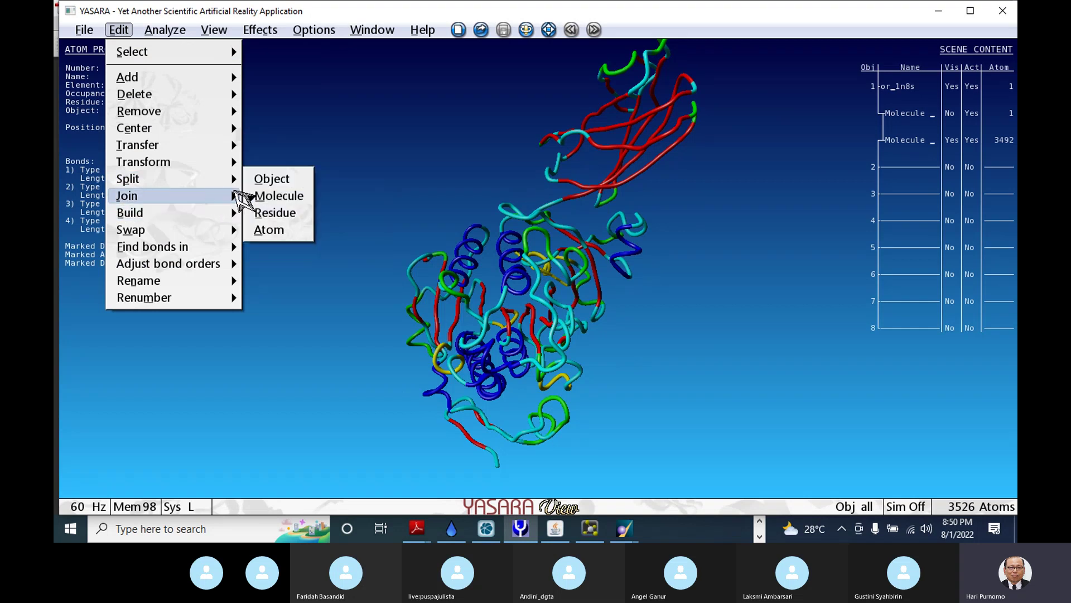
left_click(272, 179)
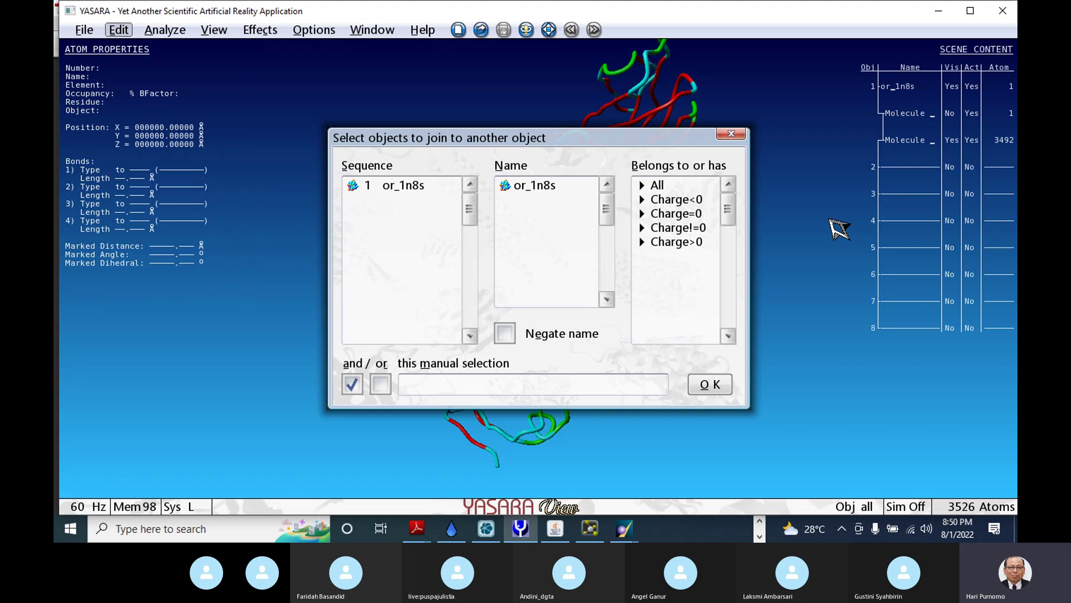
left_click(732, 134)
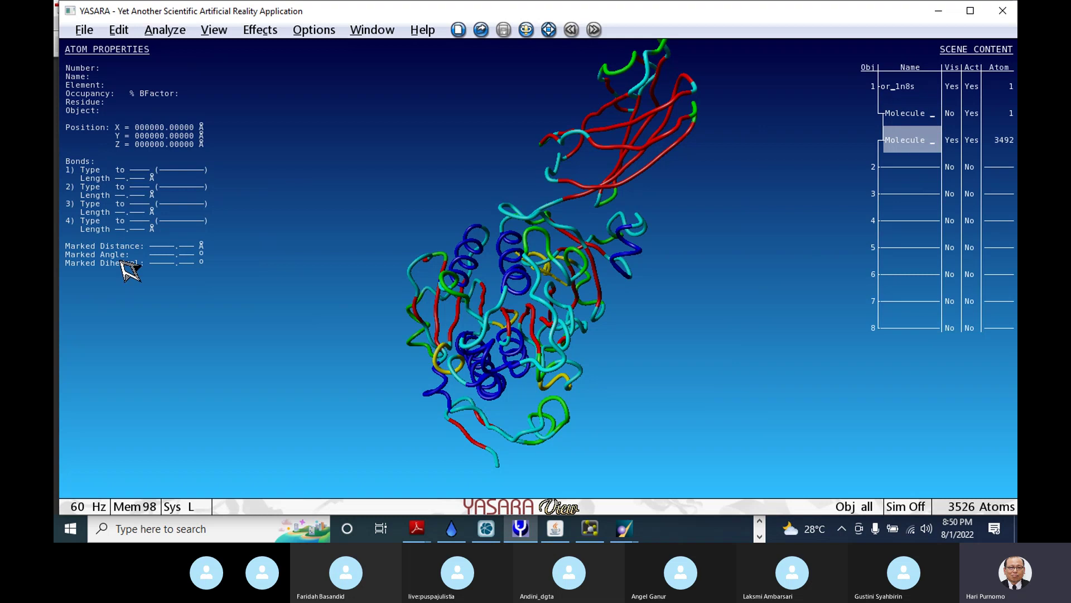
Inspect the yellow ligand between the two protein domains from opposite sides, both as an overview and close up
left_click_drag(474, 223, 719, 260)
left_click_drag(611, 228, 688, 186)
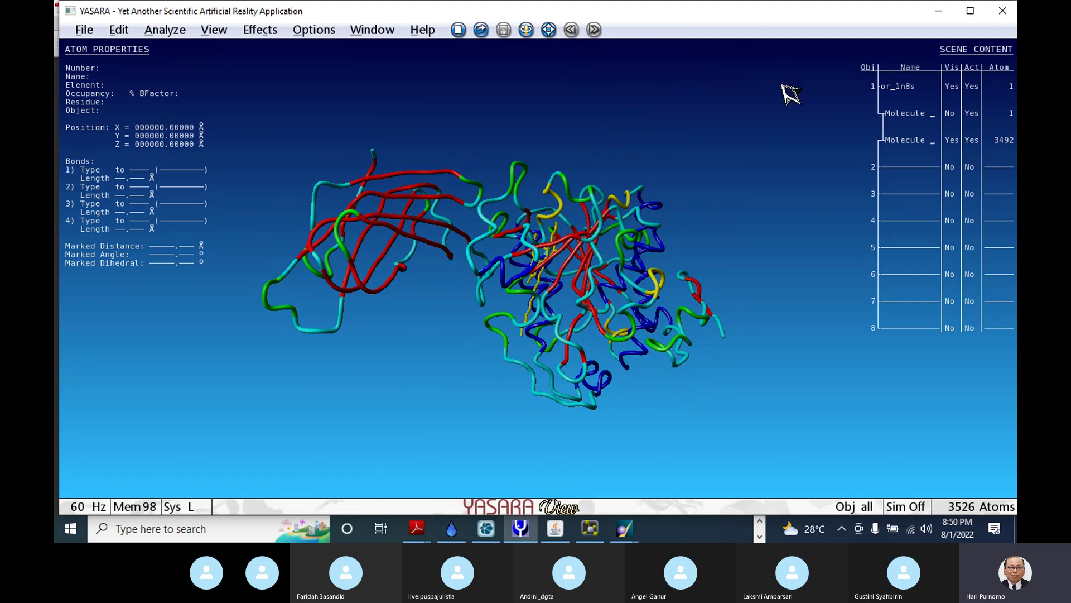
scroll(694, 218, "up", 2)
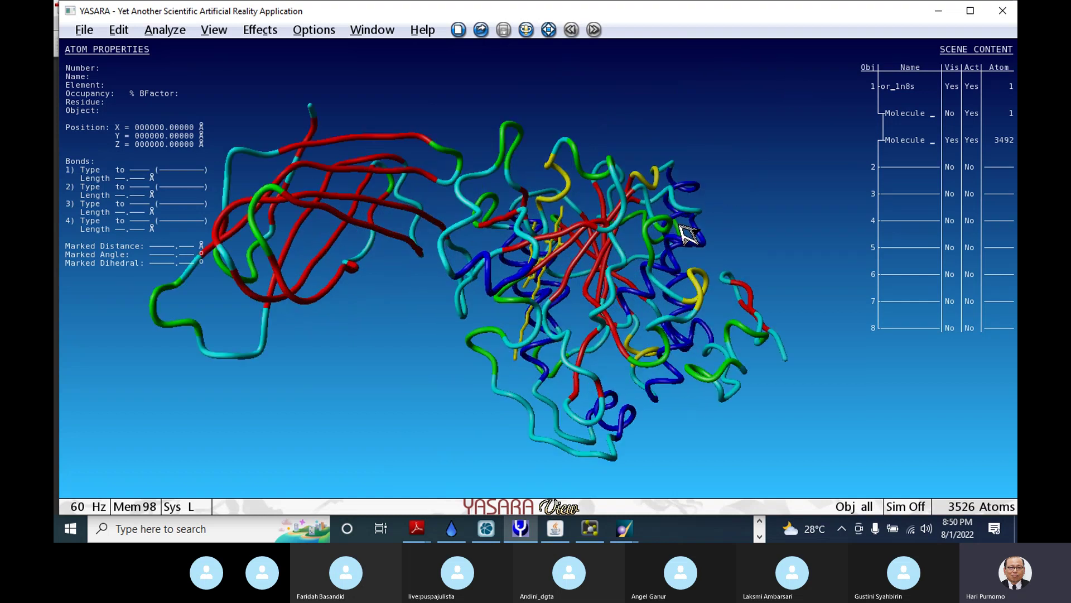
scroll(687, 178, "down", 5)
left_click_drag(528, 224, 437, 187)
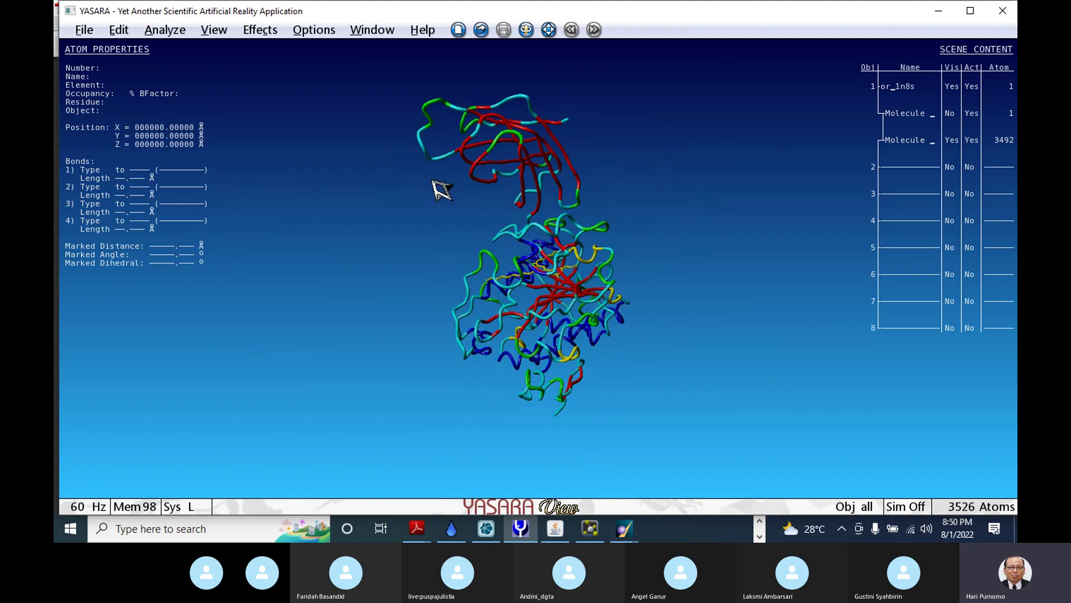
scroll(640, 260, "up", 2)
left_click_drag(640, 260, 578, 221)
scroll(792, 208, "up", 2)
left_click_drag(584, 264, 614, 376)
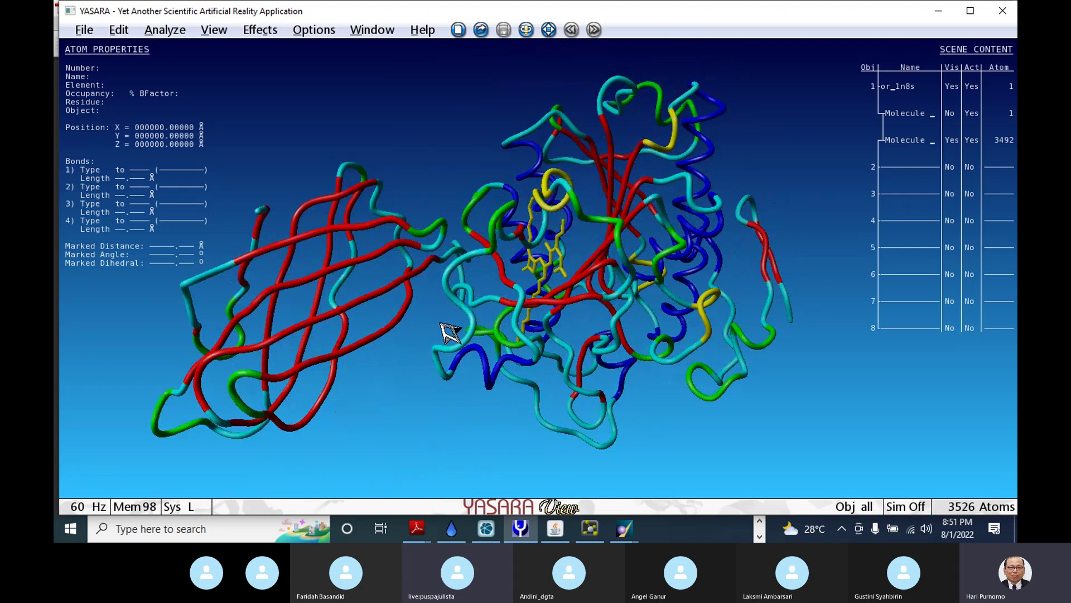
left_click_drag(442, 324, 431, 279)
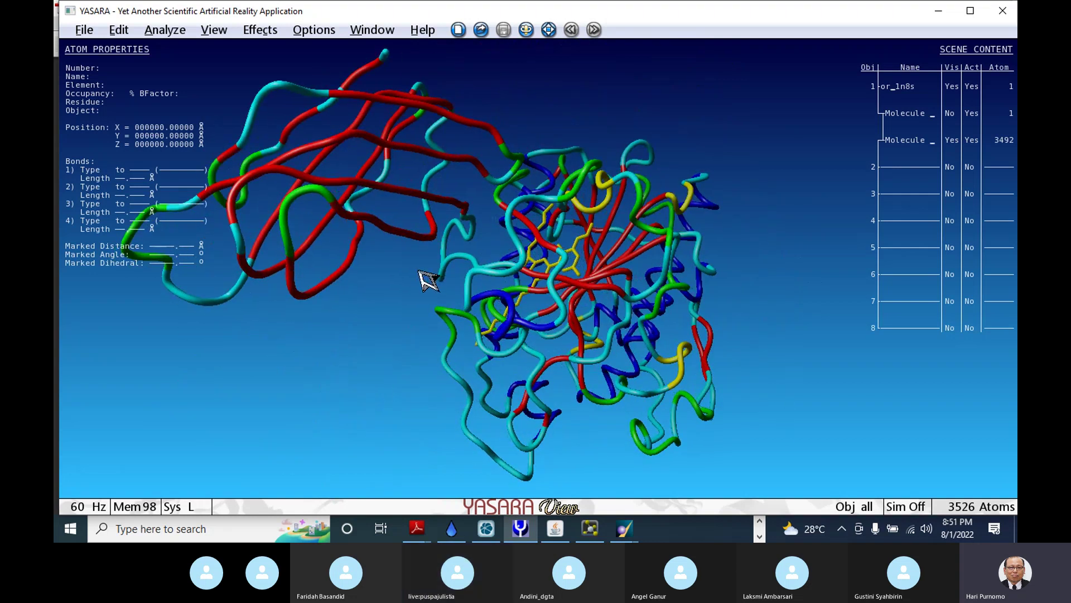
scroll(600, 261, "down", 5)
left_click_drag(565, 306, 385, 271)
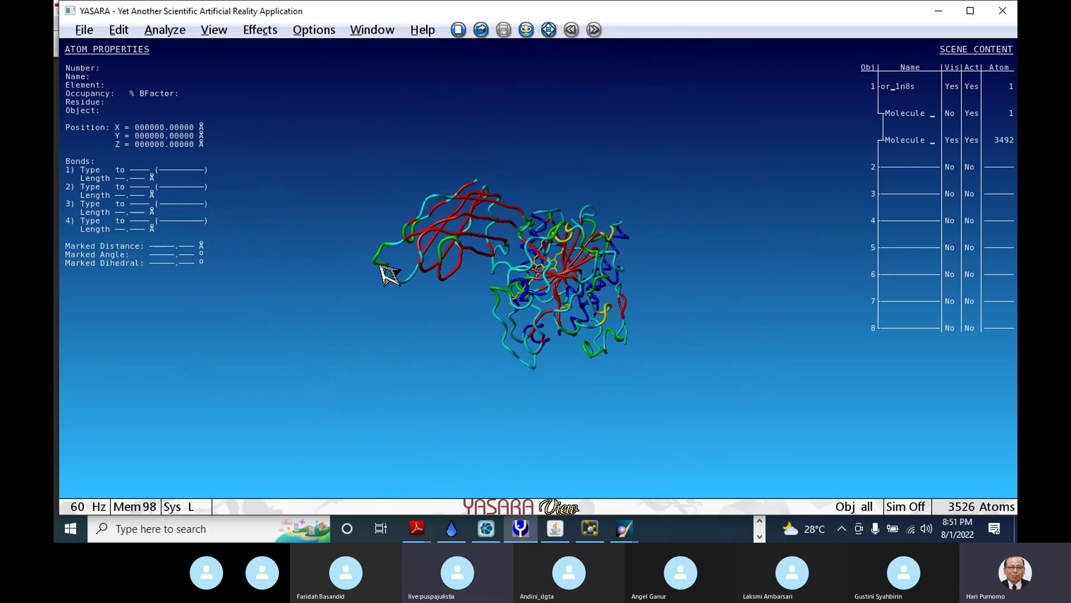
scroll(639, 262, "up", 5)
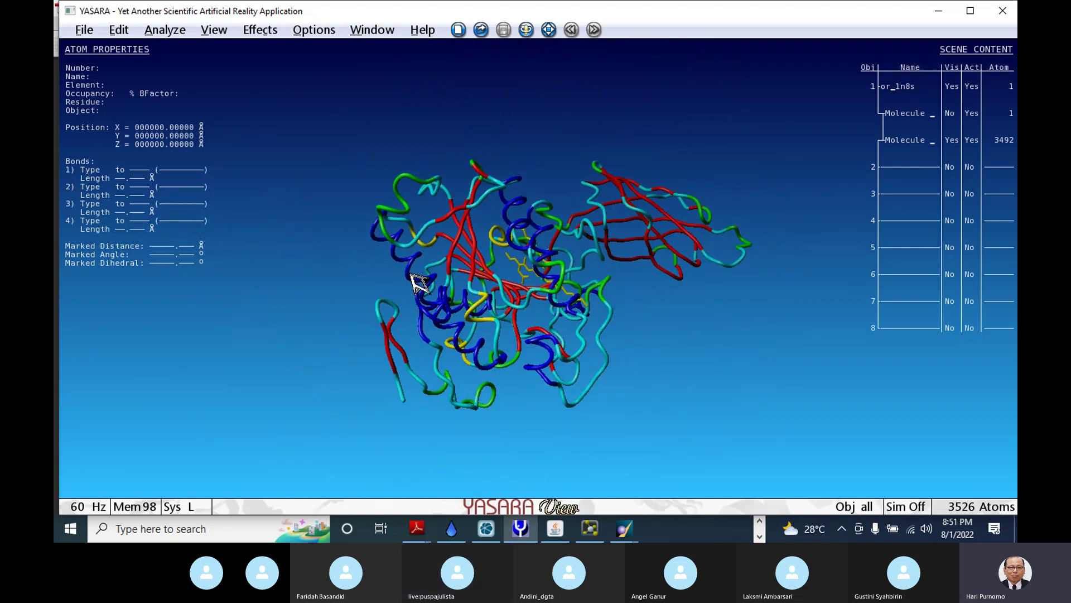
left_click_drag(409, 278, 363, 241)
left_click_drag(642, 290, 605, 255)
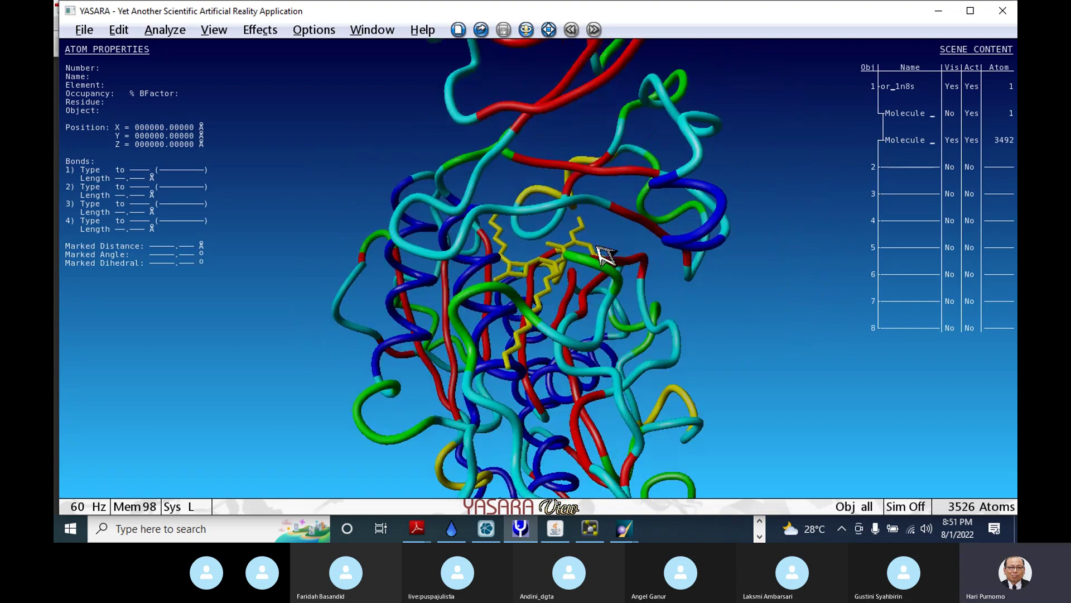
left_click_drag(438, 206, 407, 195)
left_click_drag(720, 281, 569, 232)
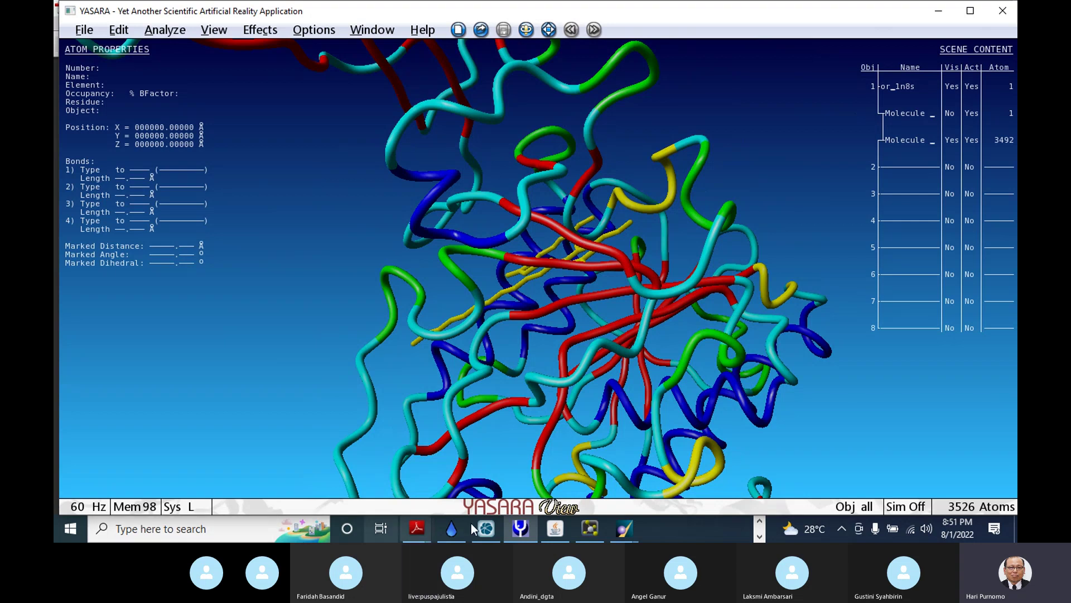
Switch to Chrome, search Google for "3brv rcsb" in a new tab and open the RCSB PDB structure page for 3BRV
left_click(760, 535)
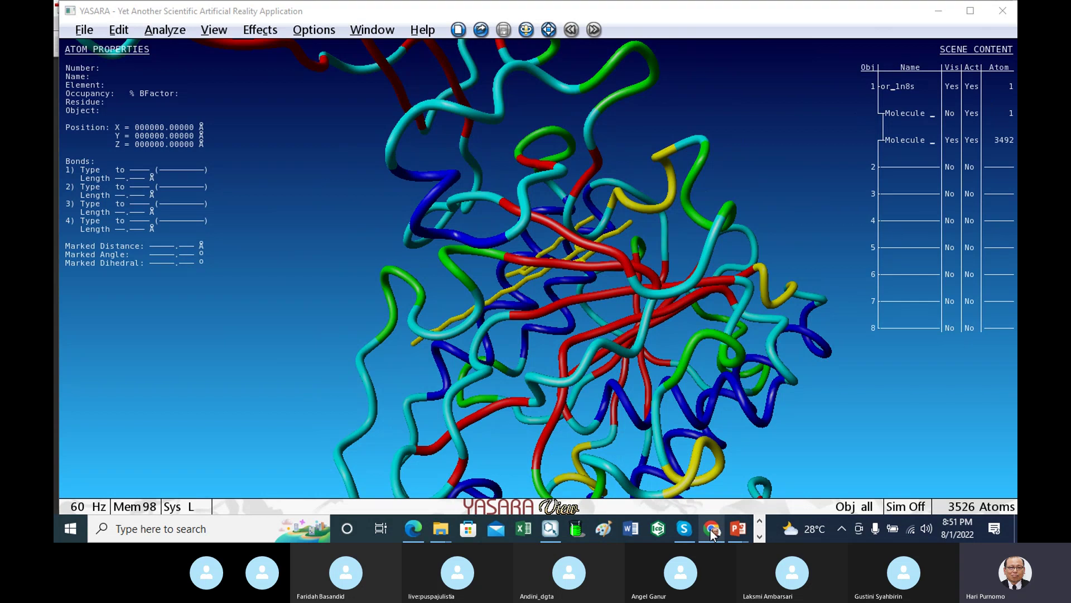
left_click(712, 528)
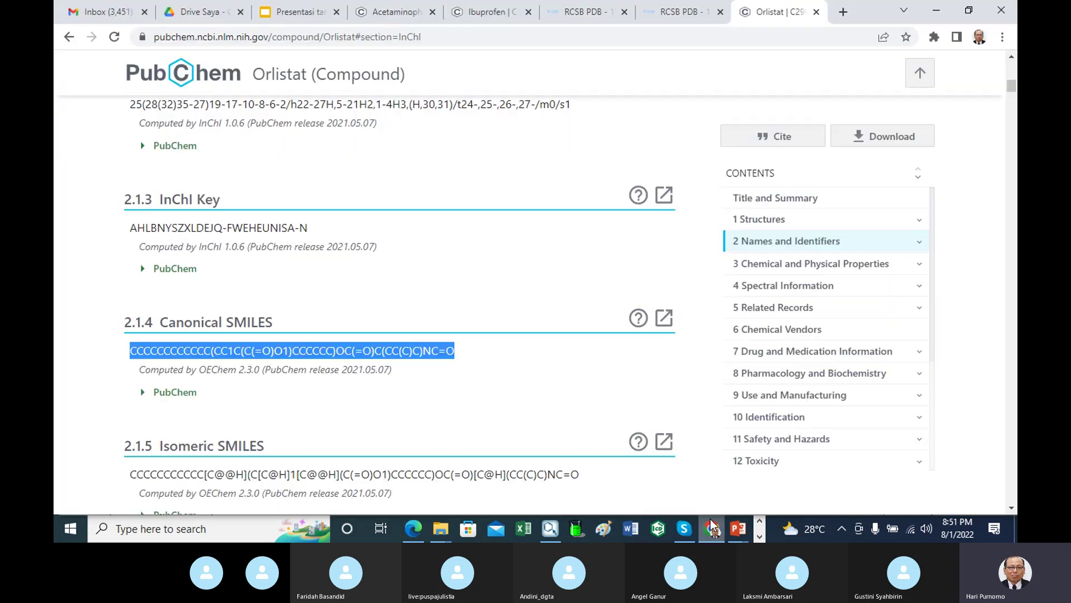
left_click(843, 12)
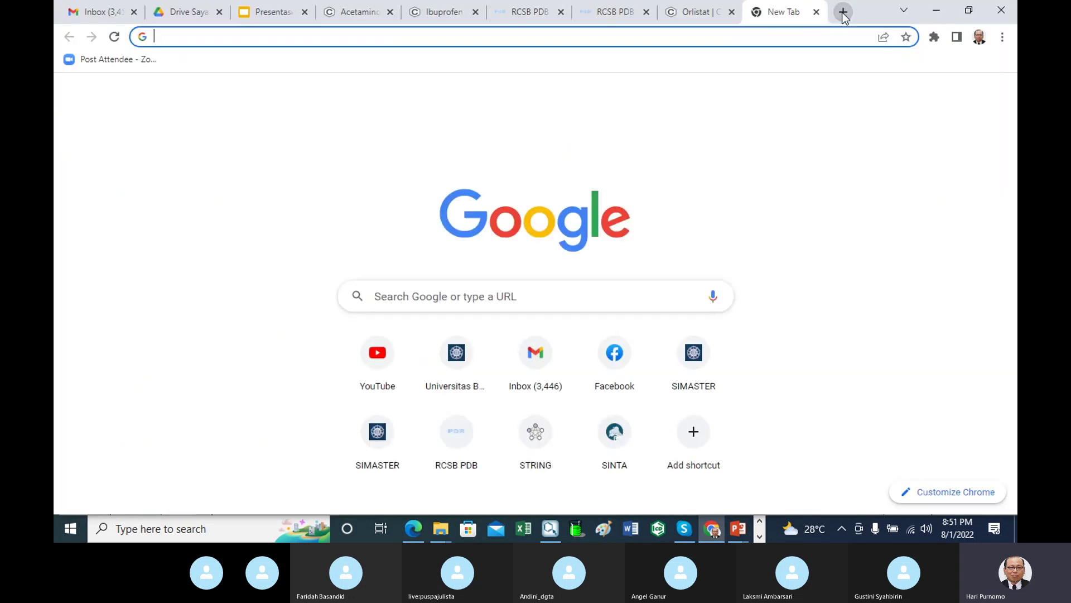
type("3")
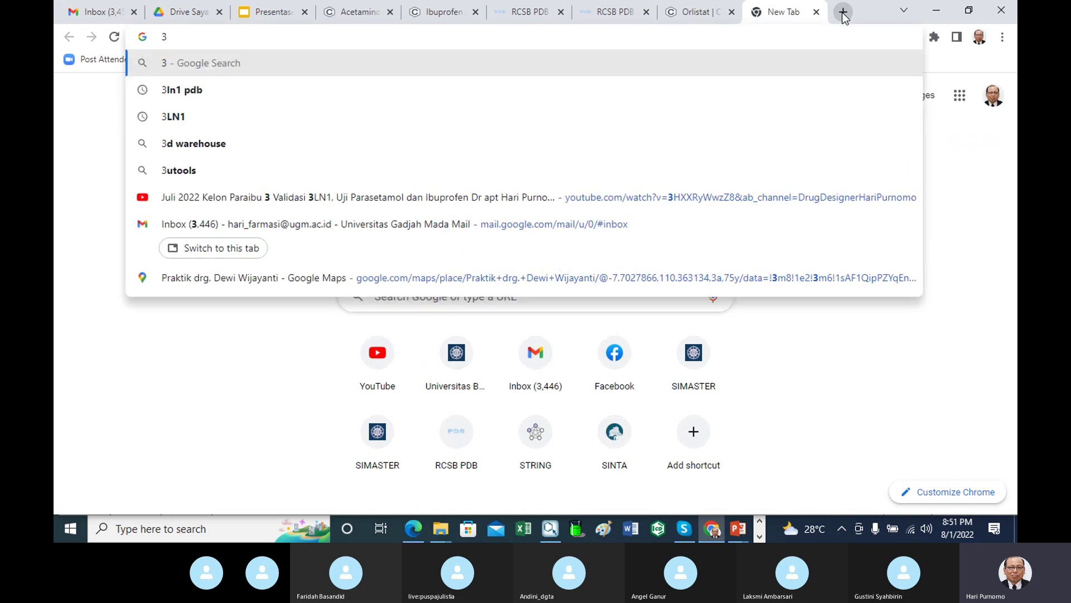
type("brv")
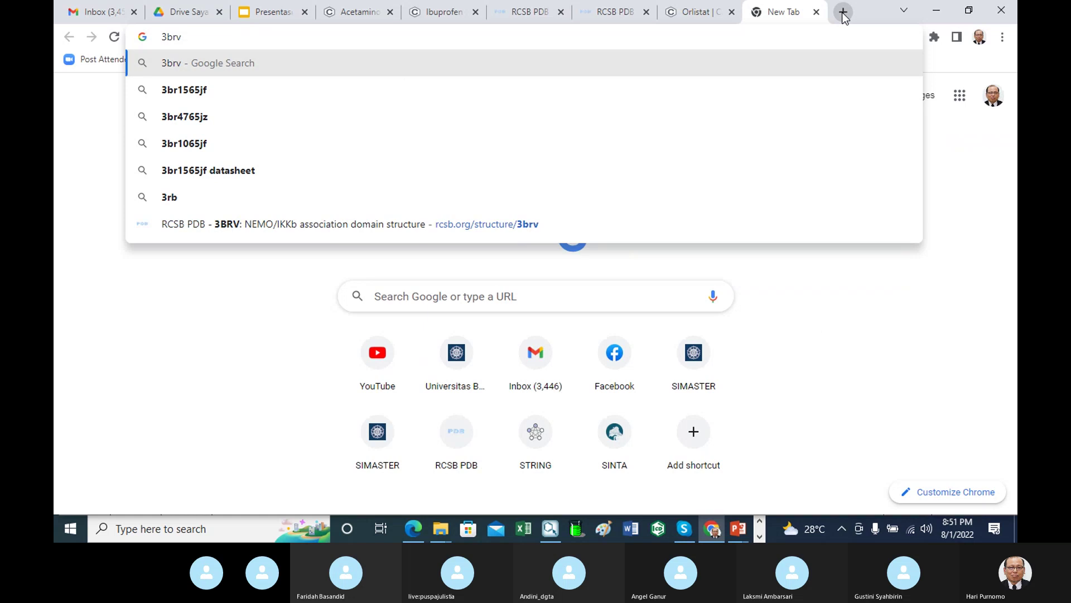
type(" r")
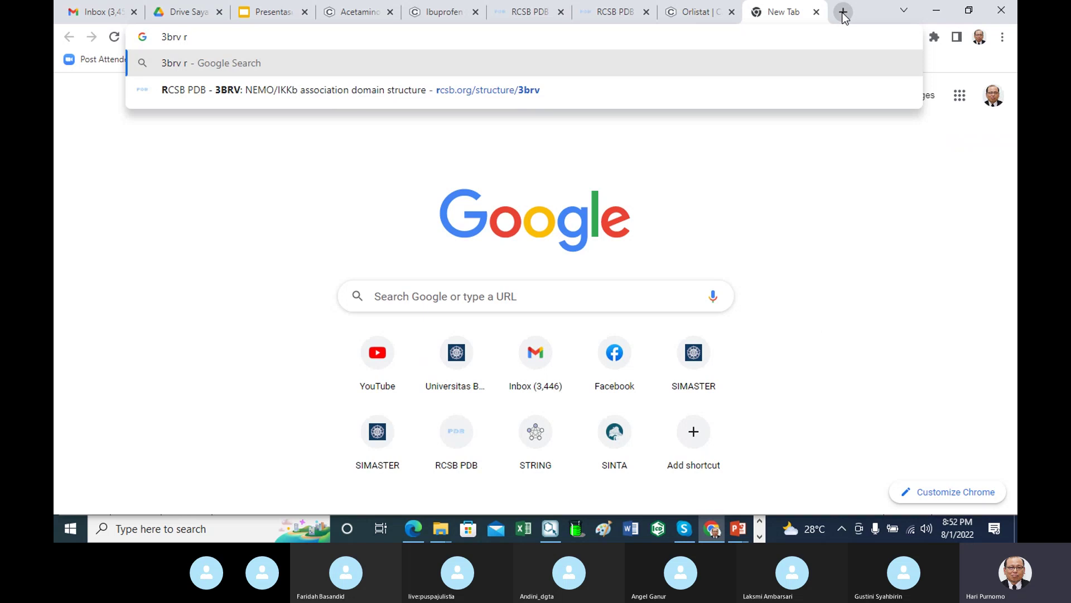
type("csb")
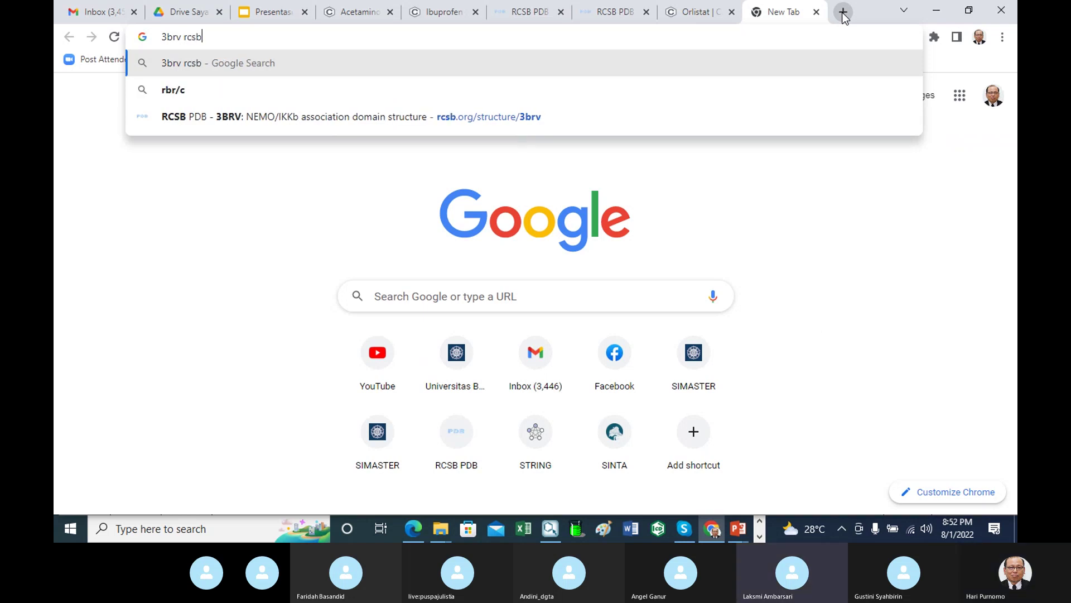
key("Return")
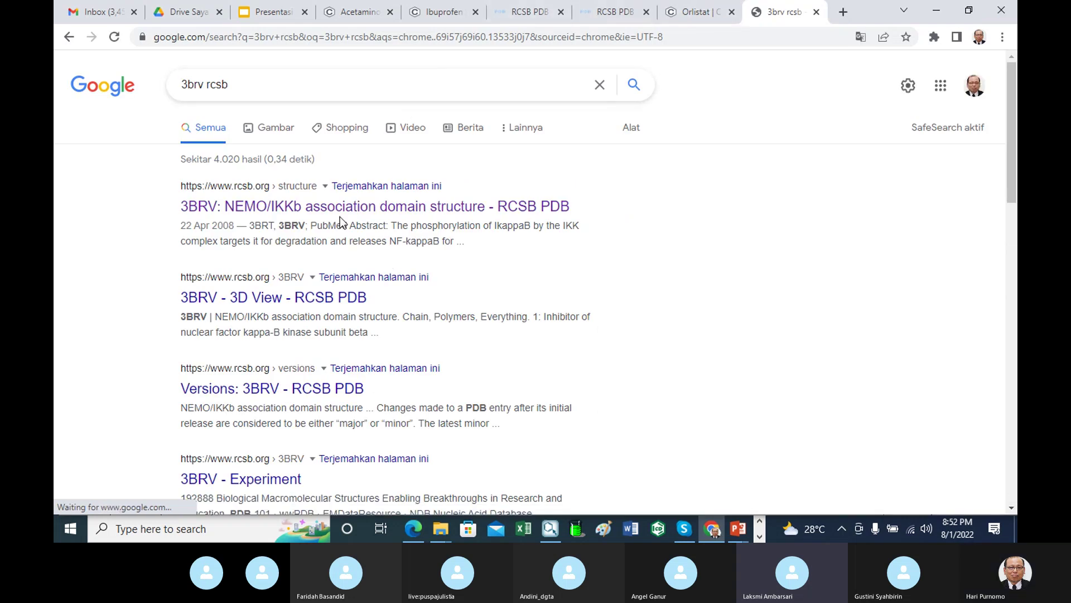
left_click(292, 212)
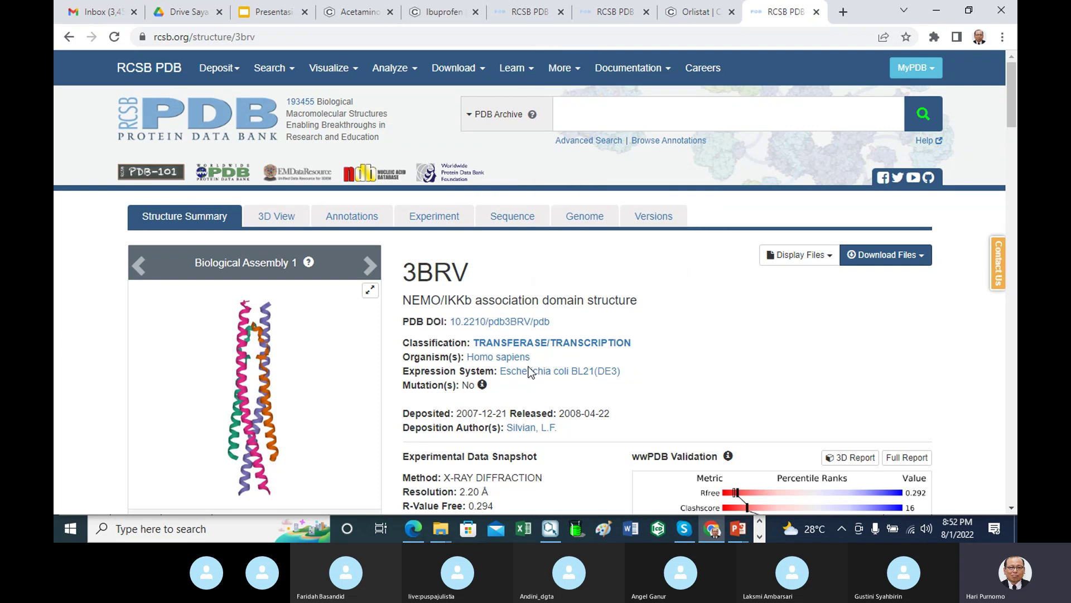
Review the structure and ligand files in the PDB Tanpa Ligand folder, then minimize the folder window
left_click(441, 530)
mouse_move(441, 531)
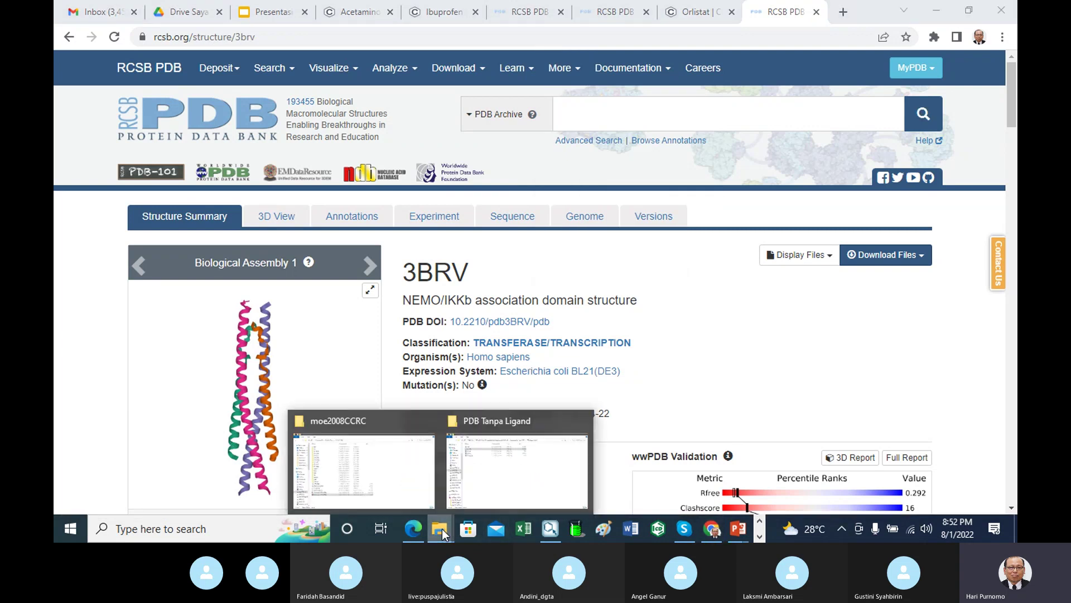
left_click(499, 472)
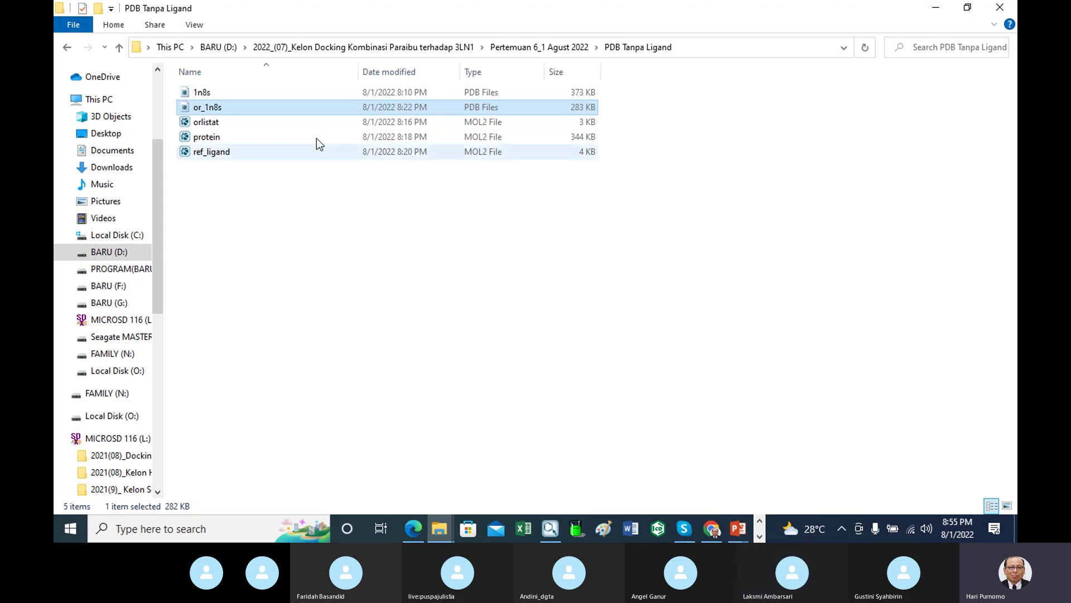
left_click(935, 11)
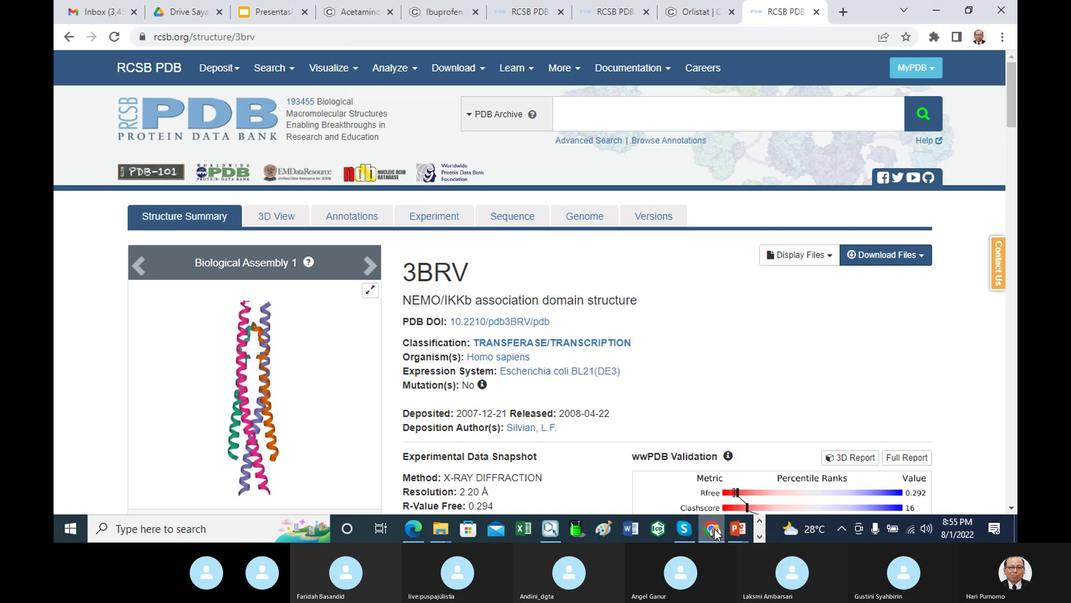
Return to YASARA and examine the ligand's placement in or_1n8s again from different angles
mouse_move(716, 533)
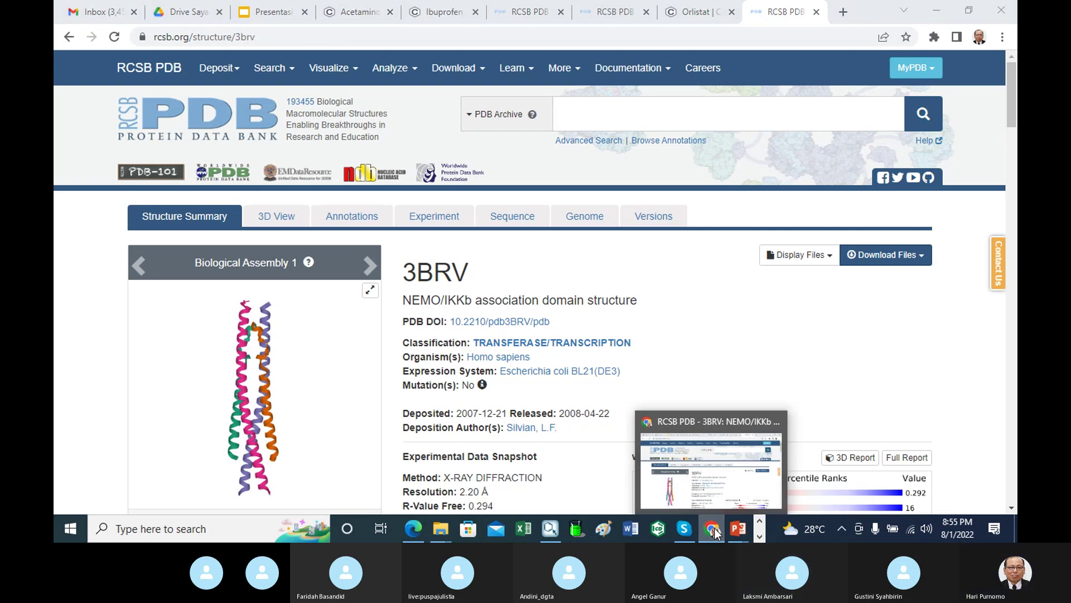
key("alt+Tab")
left_click_drag(574, 247, 671, 304)
left_click_drag(493, 233, 551, 294)
left_click_drag(478, 232, 658, 306)
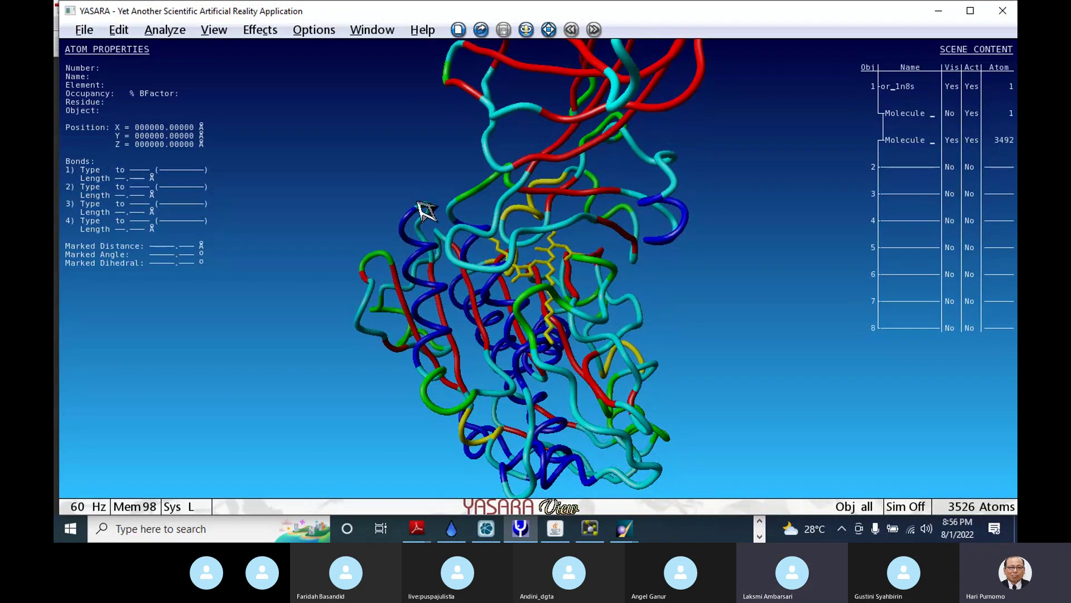
left_click_drag(414, 189, 626, 266)
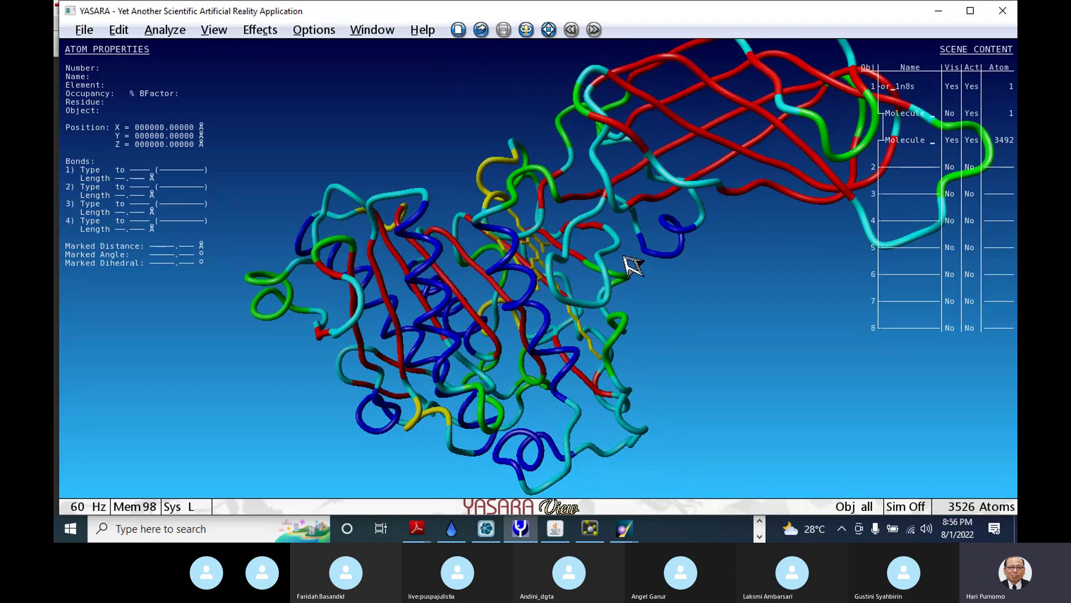